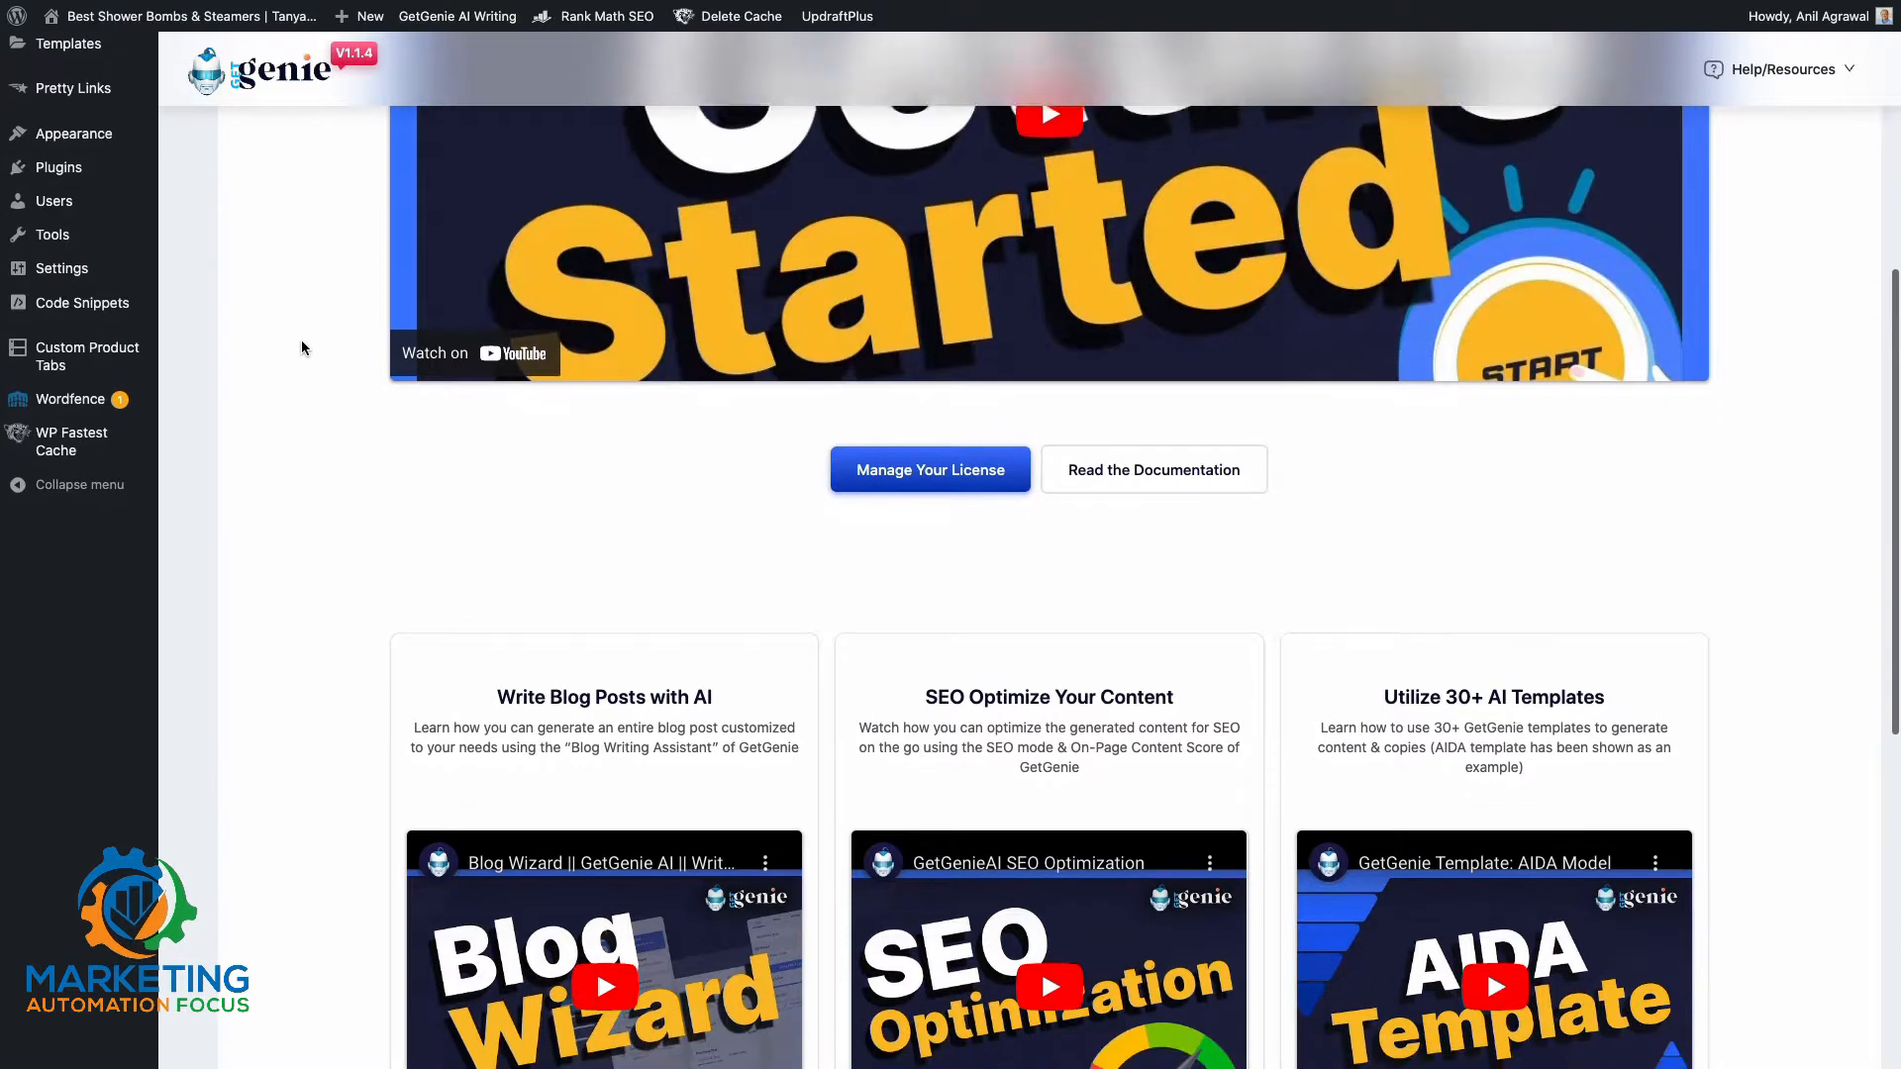
- Look through the GetGenie Getting Started page, including its tutorial videos and documentation resources
{"action": "scroll", "coordinate": [301, 342], "scroll_direction": "up", "scroll_amount": 1}
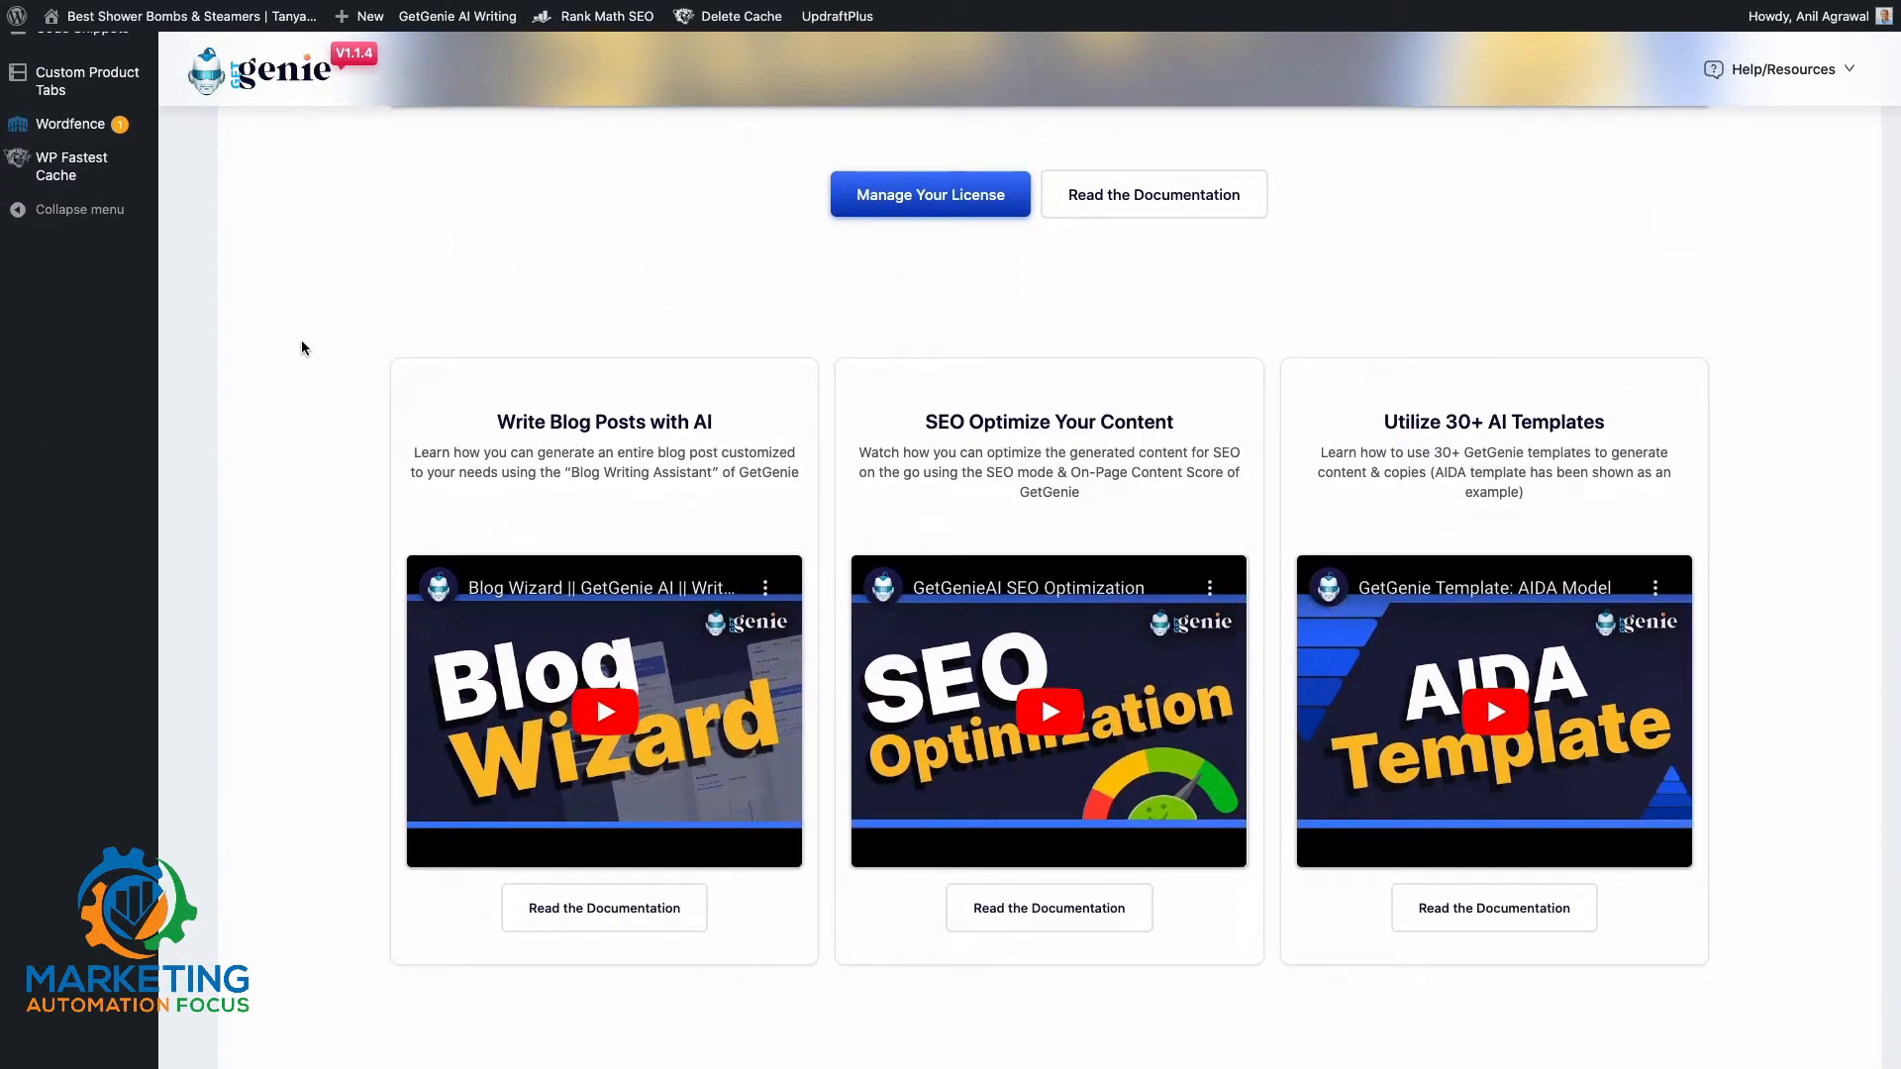
{"action": "scroll", "coordinate": [301, 341], "scroll_direction": "down", "scroll_amount": 3}
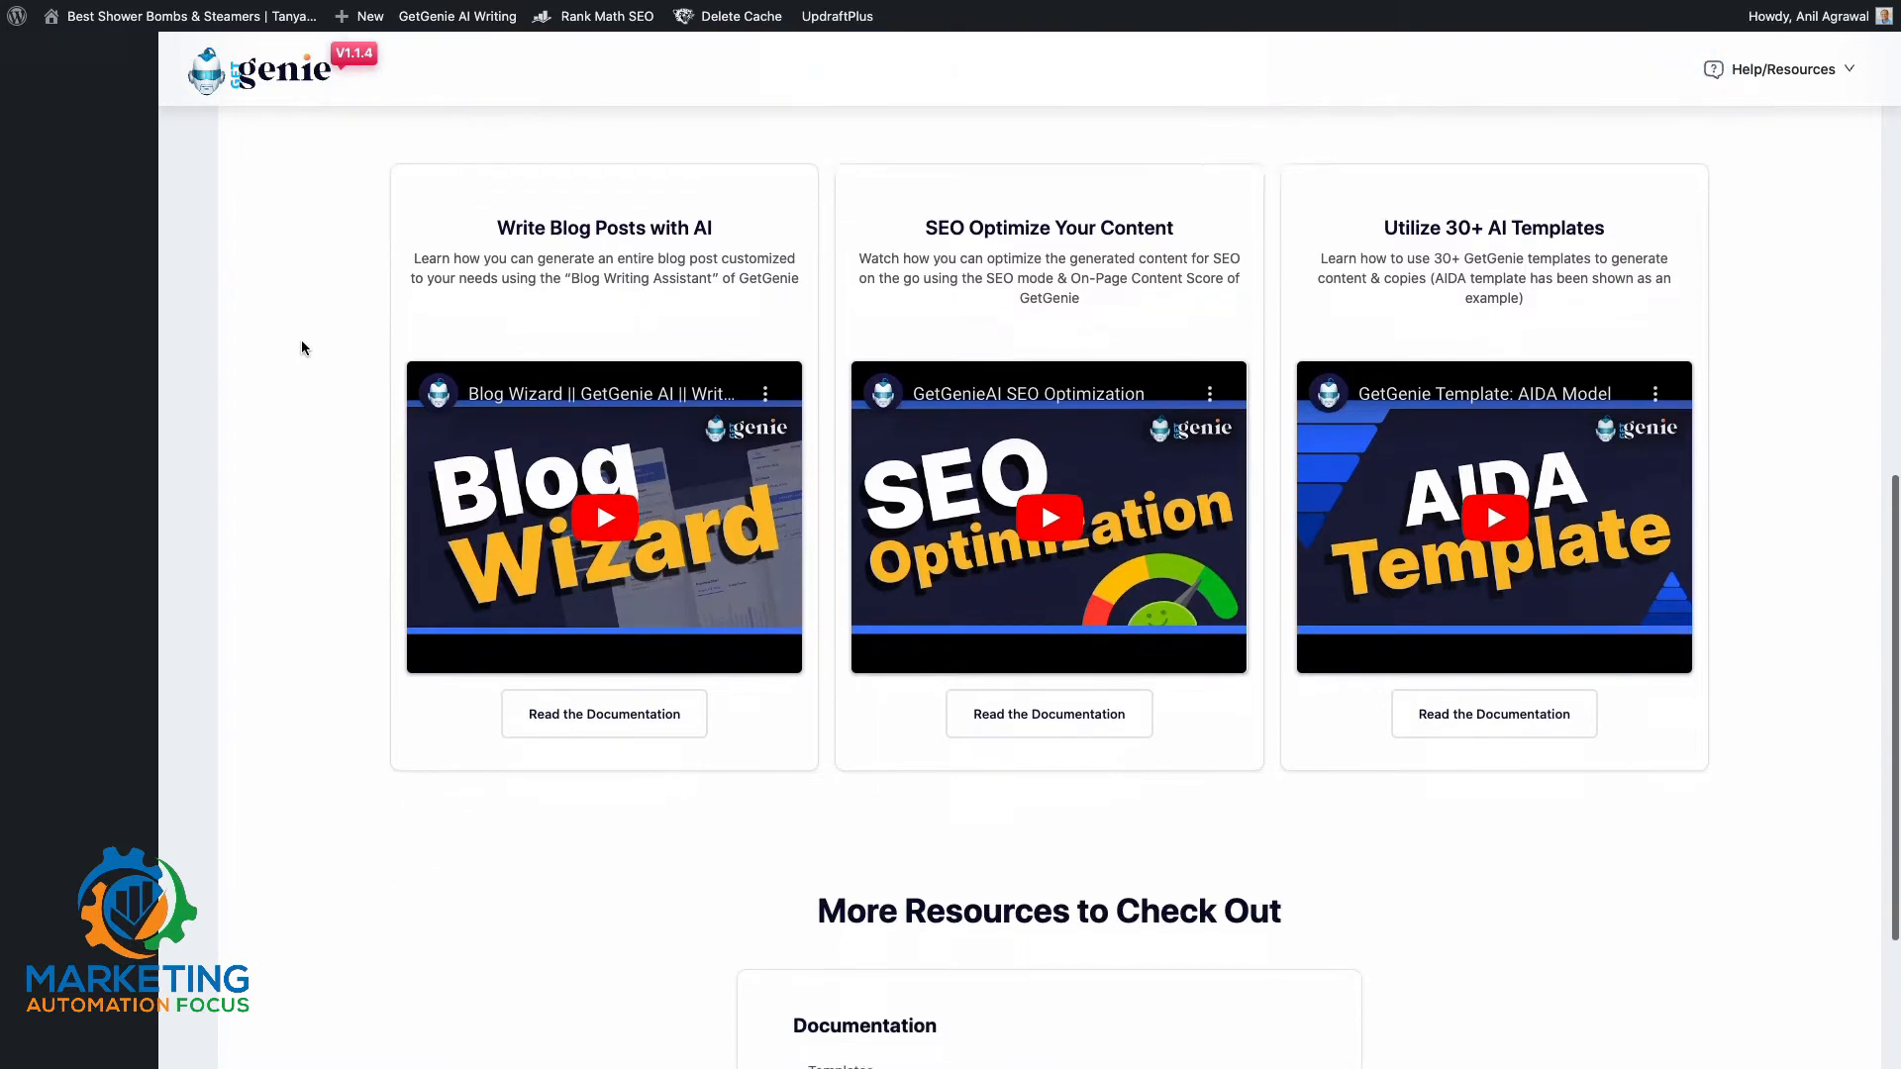
{"action": "scroll", "coordinate": [301, 341], "scroll_direction": "down", "scroll_amount": 2}
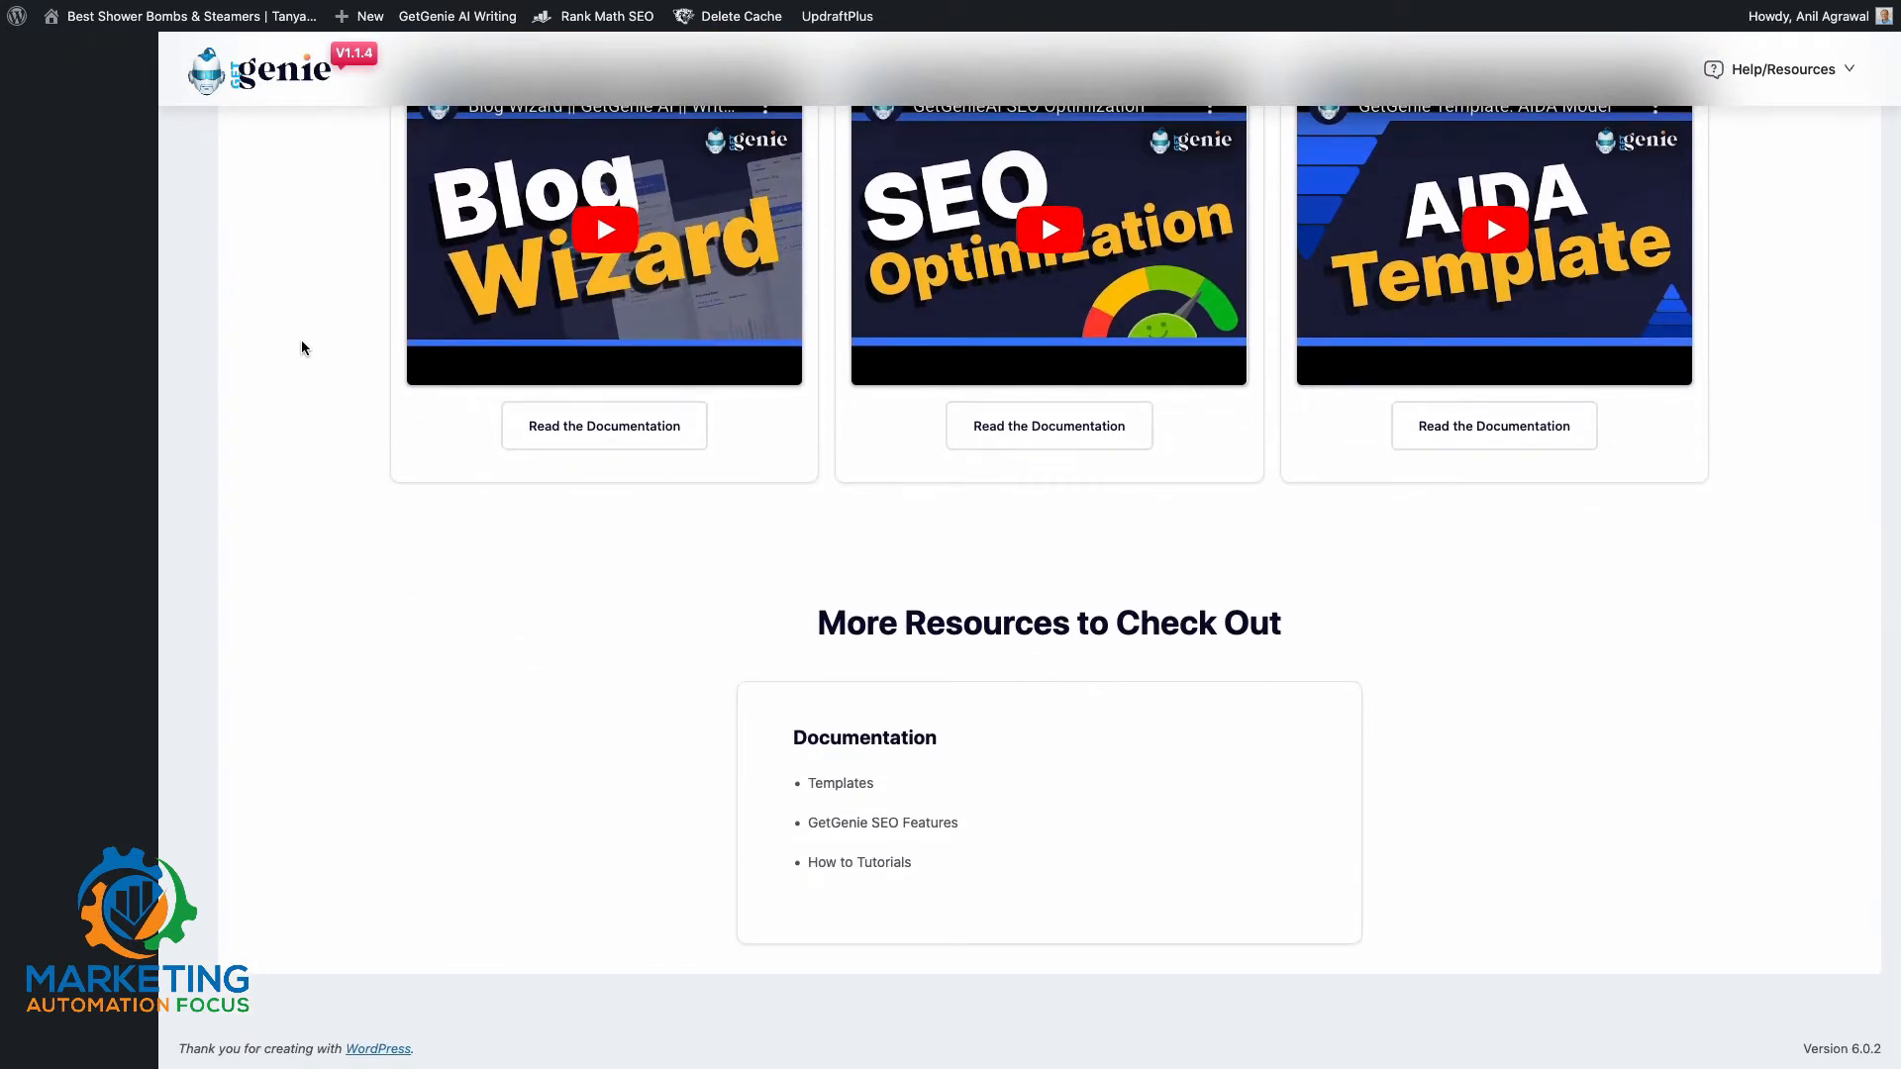
{"action": "scroll", "coordinate": [301, 341], "scroll_direction": "up", "scroll_amount": 3}
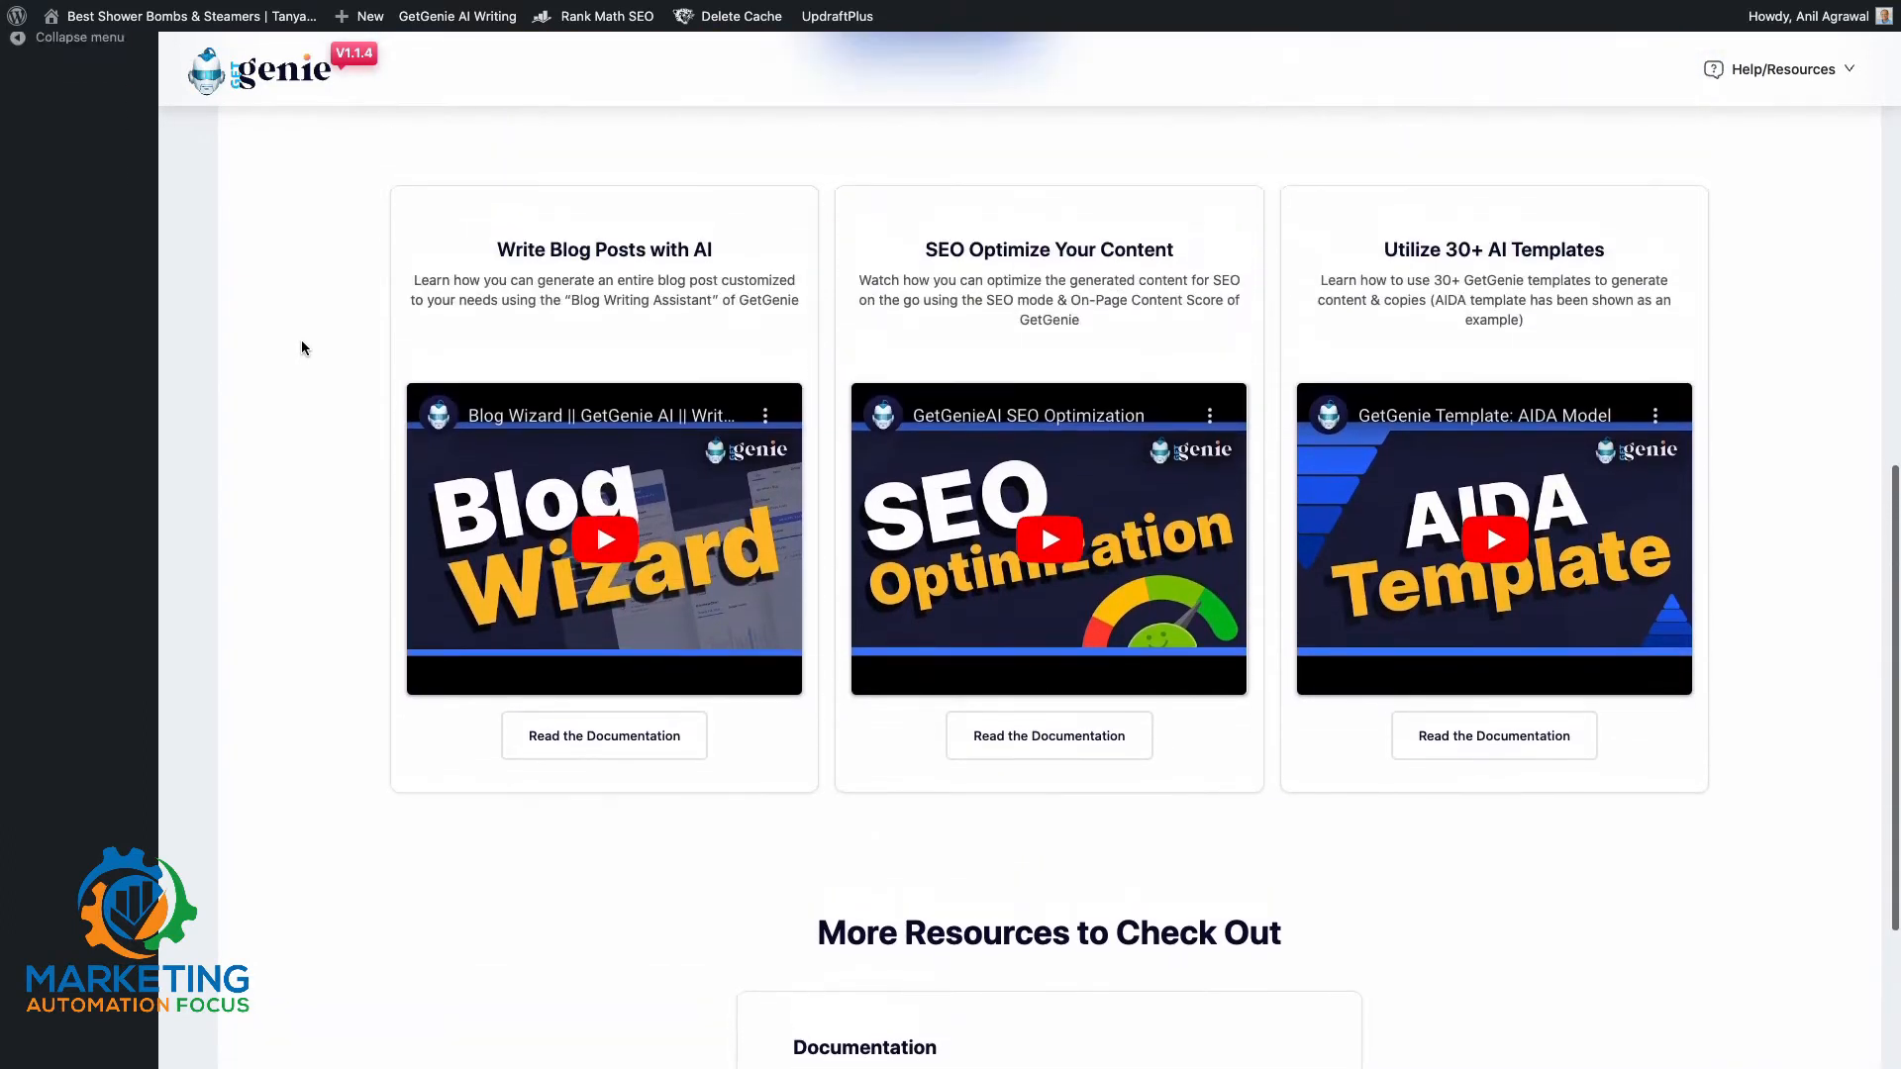
{"action": "scroll", "coordinate": [301, 340], "scroll_direction": "up", "scroll_amount": 6}
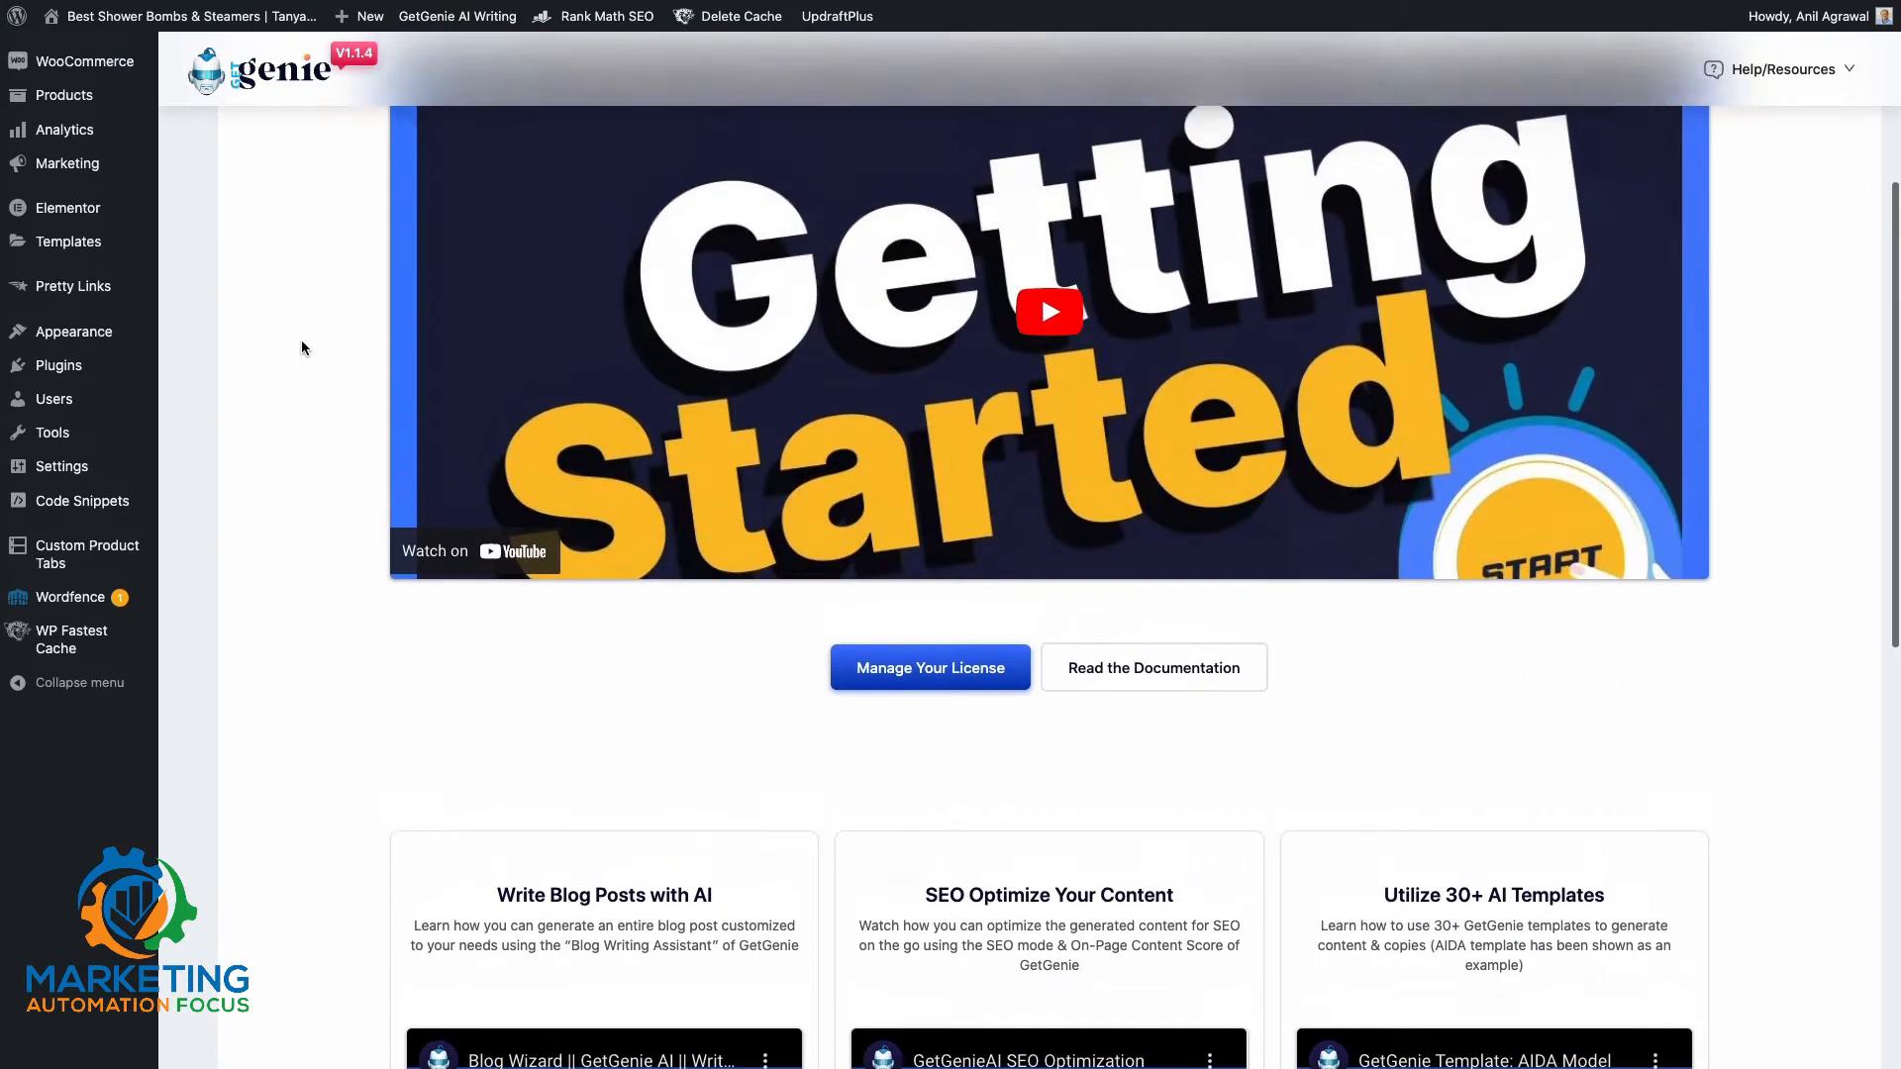
{"action": "scroll", "coordinate": [301, 347], "scroll_direction": "up", "scroll_amount": 4}
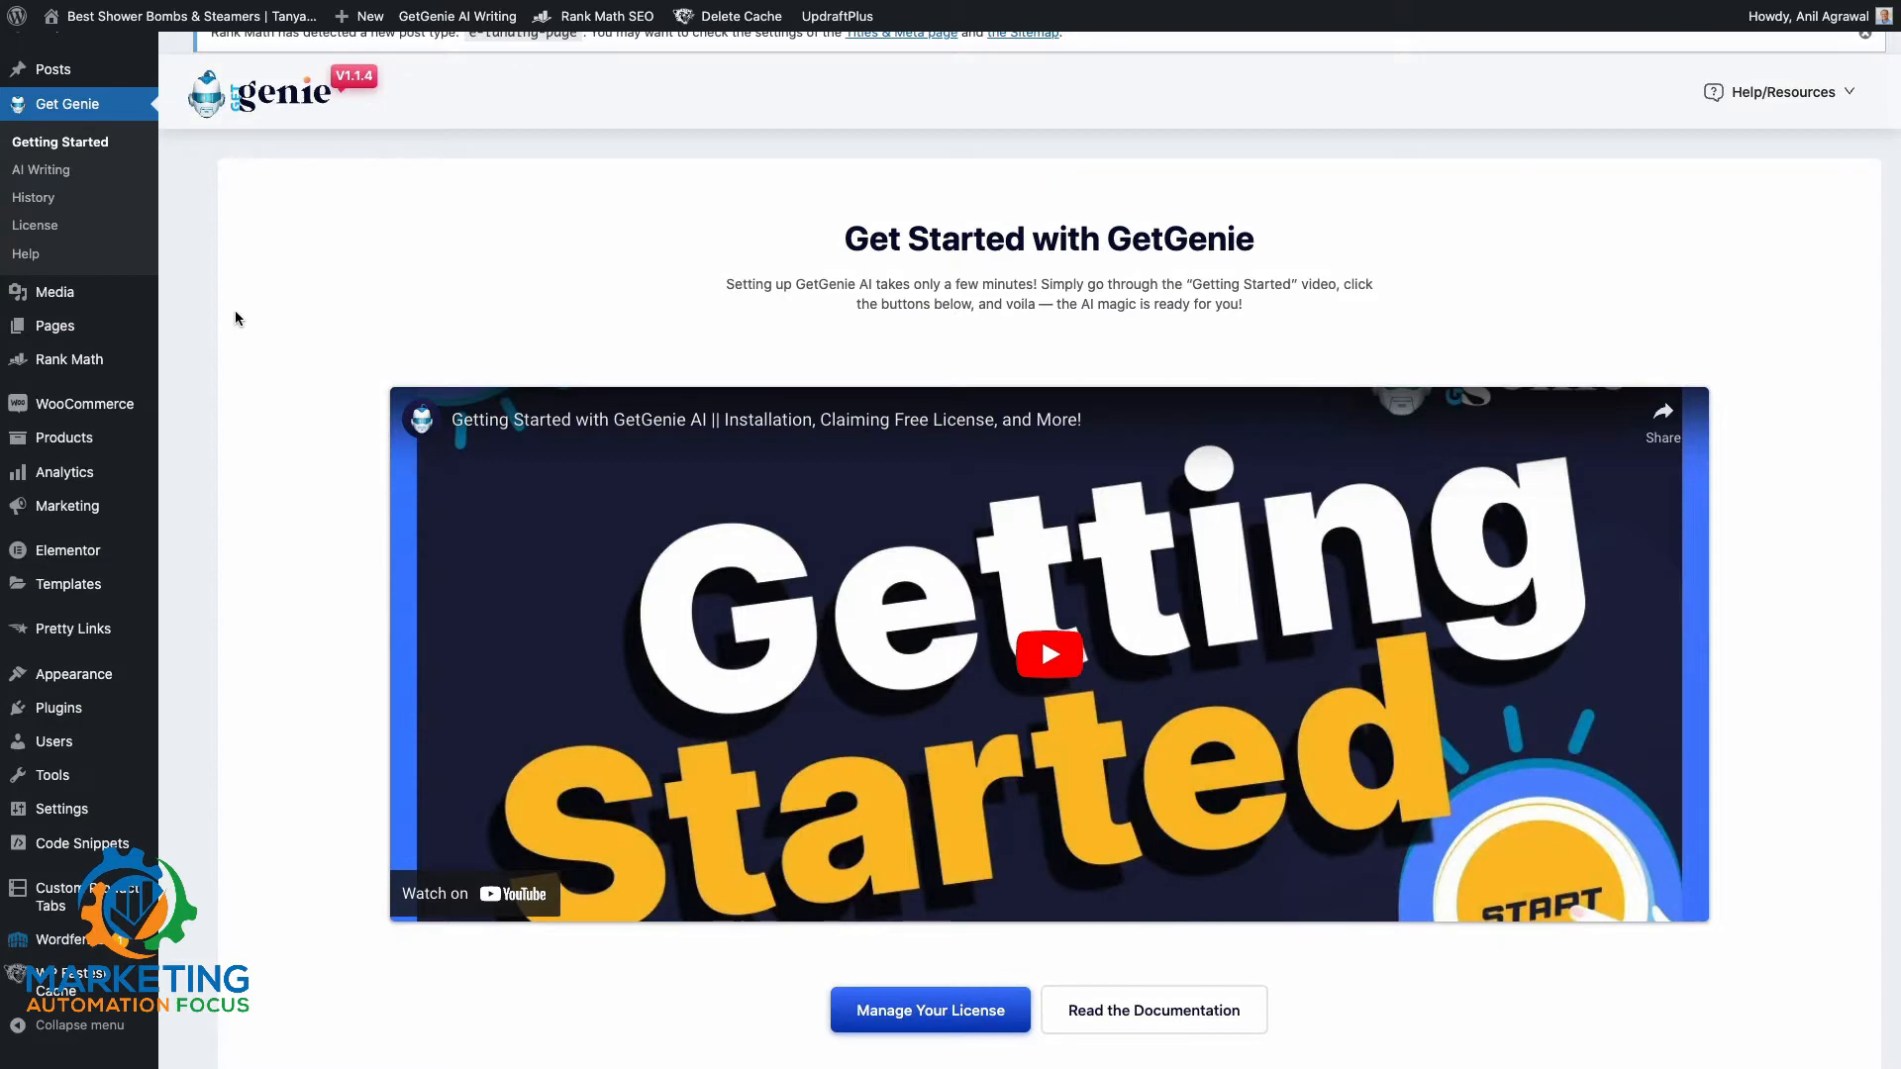
- Open the AI Writing templates and look through the full template list
{"action": "left_click", "coordinate": [56, 173]}
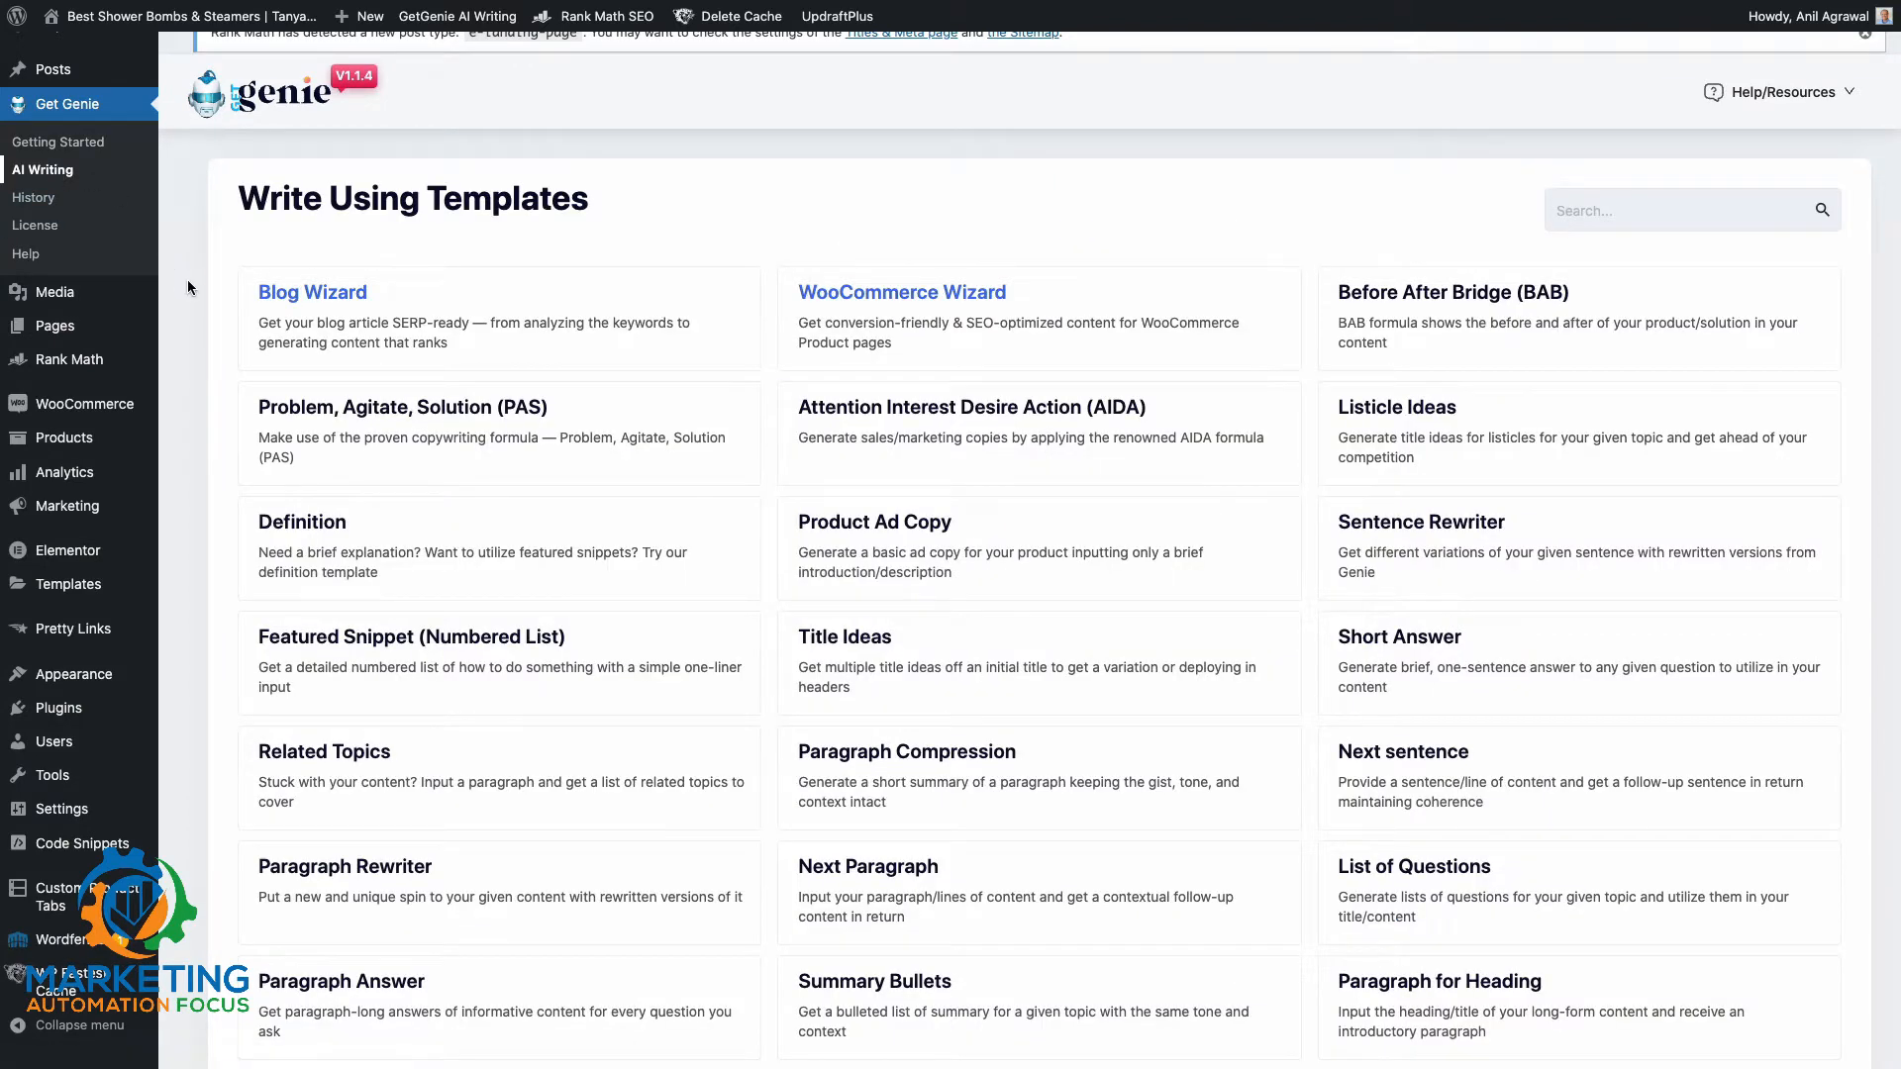
{"action": "scroll", "coordinate": [189, 286], "scroll_direction": "down", "scroll_amount": 1}
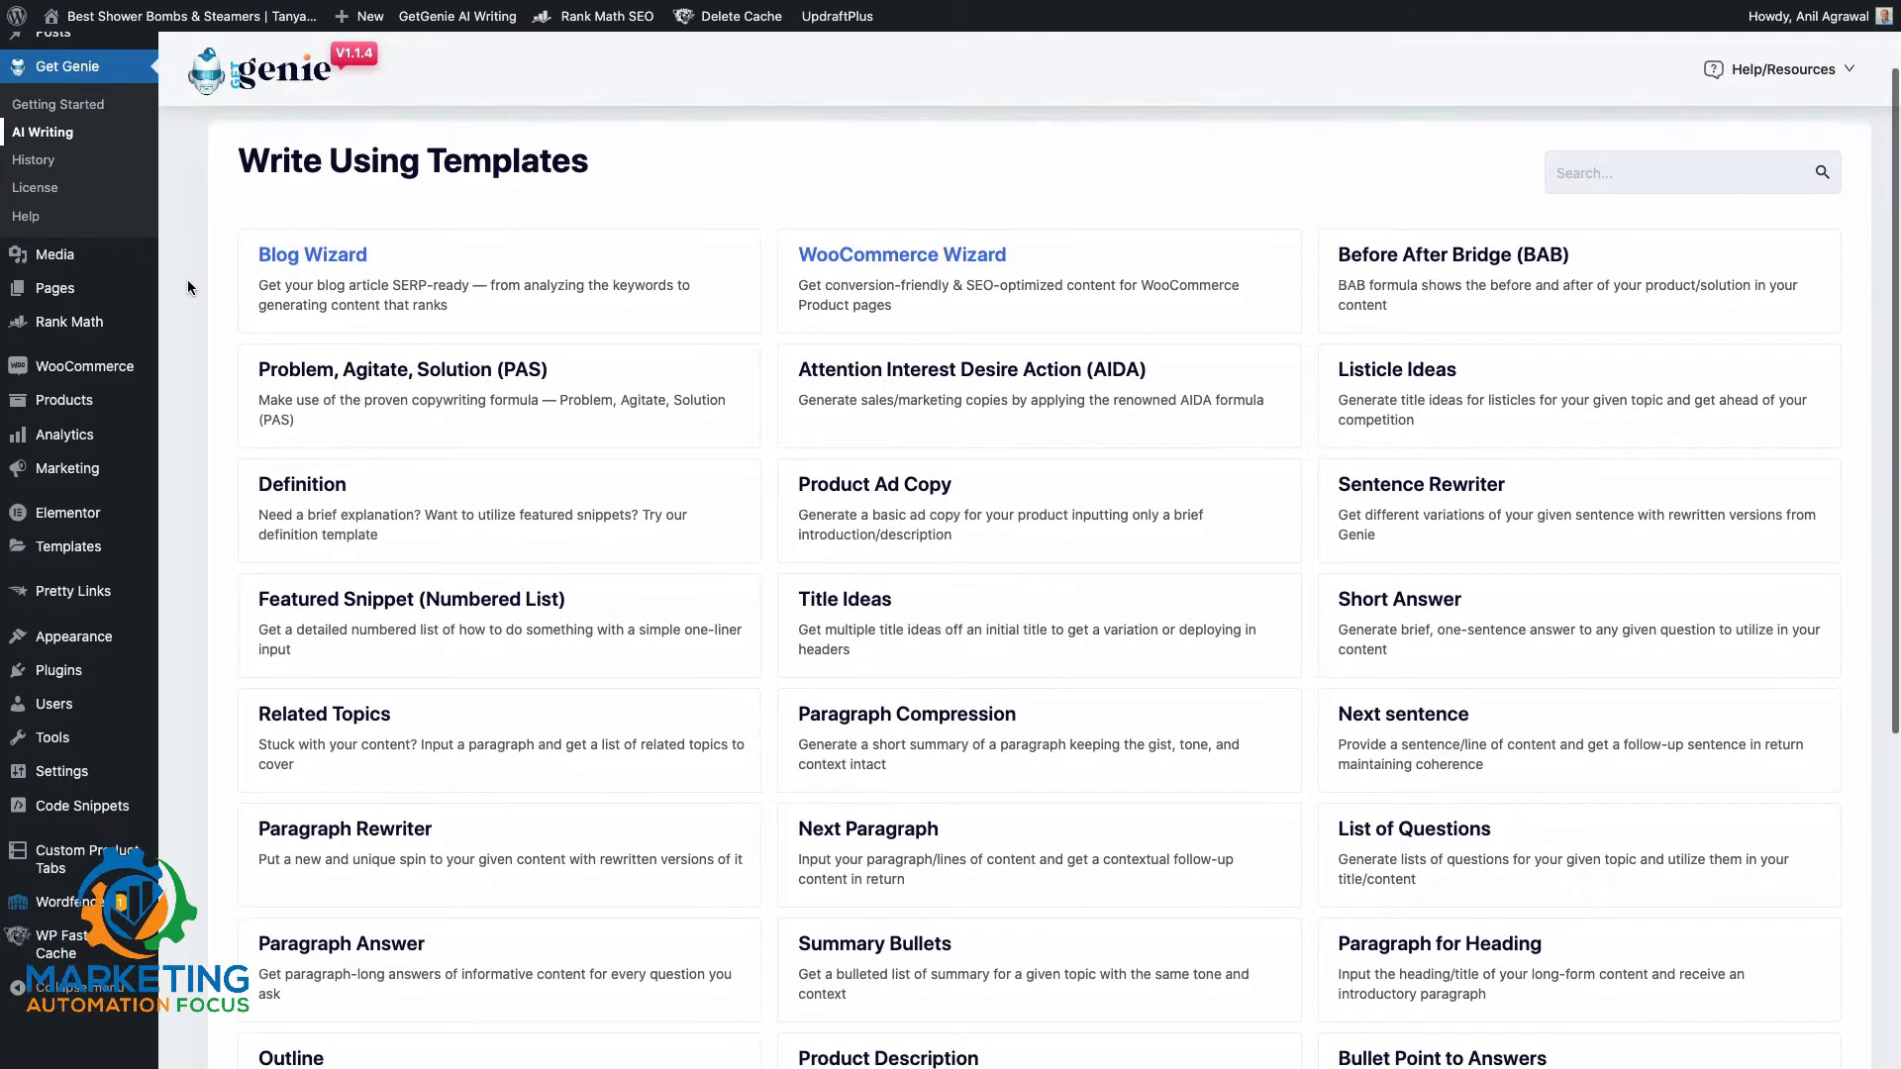
{"action": "scroll", "coordinate": [187, 279], "scroll_direction": "down", "scroll_amount": 1}
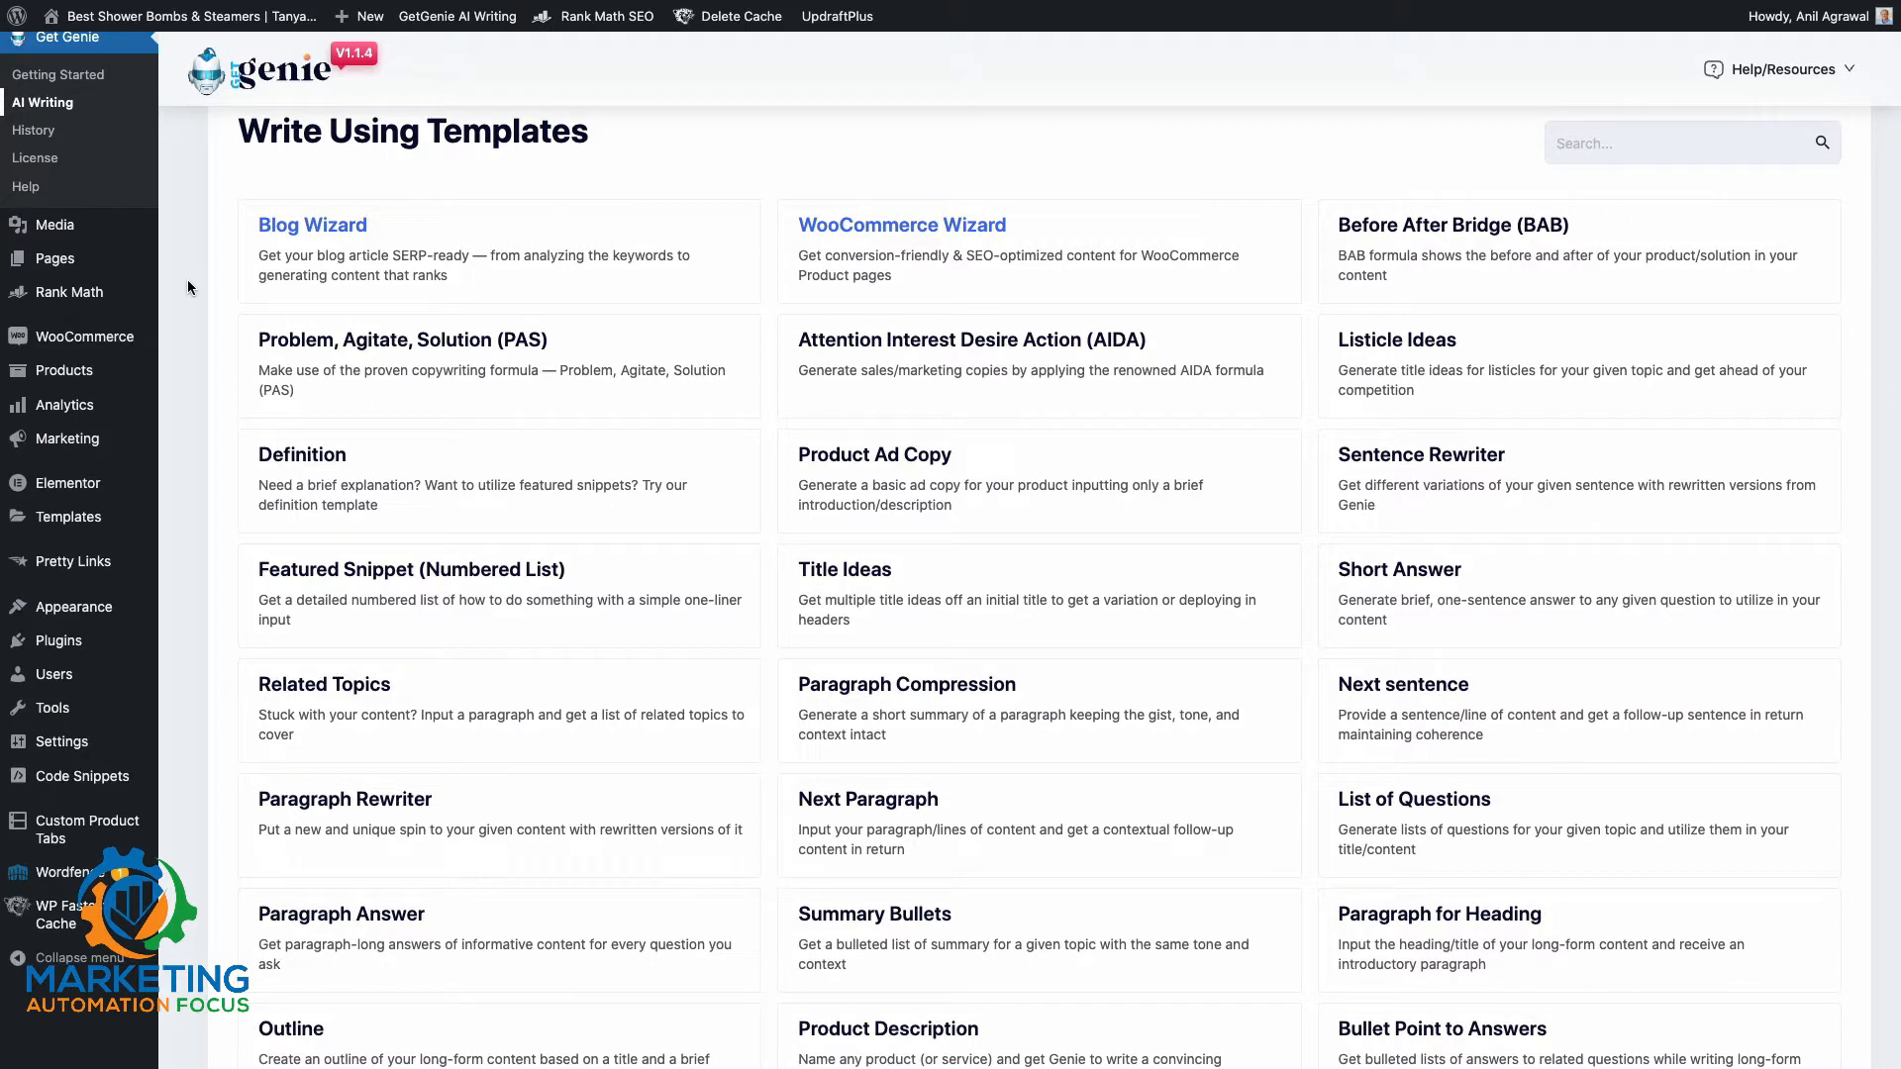
{"action": "scroll", "coordinate": [188, 281], "scroll_direction": "down", "scroll_amount": 5}
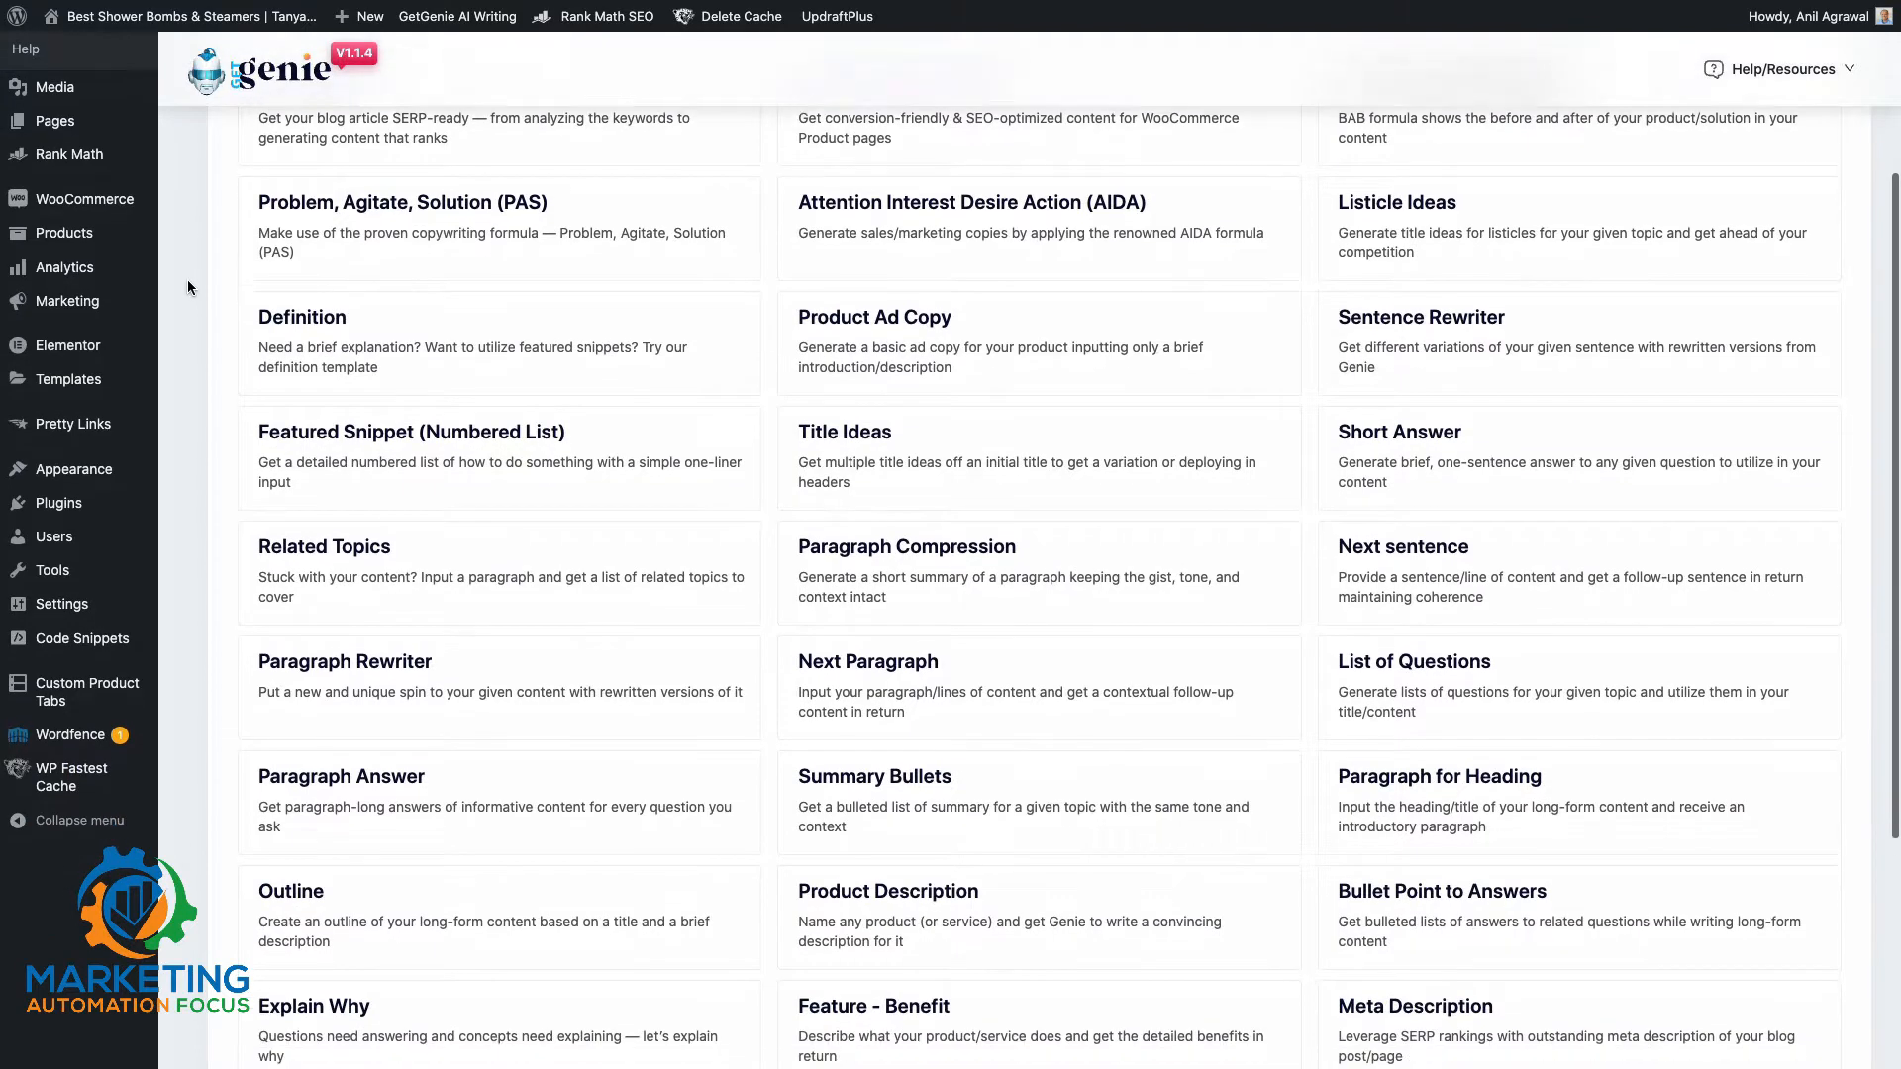
{"action": "scroll", "coordinate": [188, 286], "scroll_direction": "down", "scroll_amount": 4}
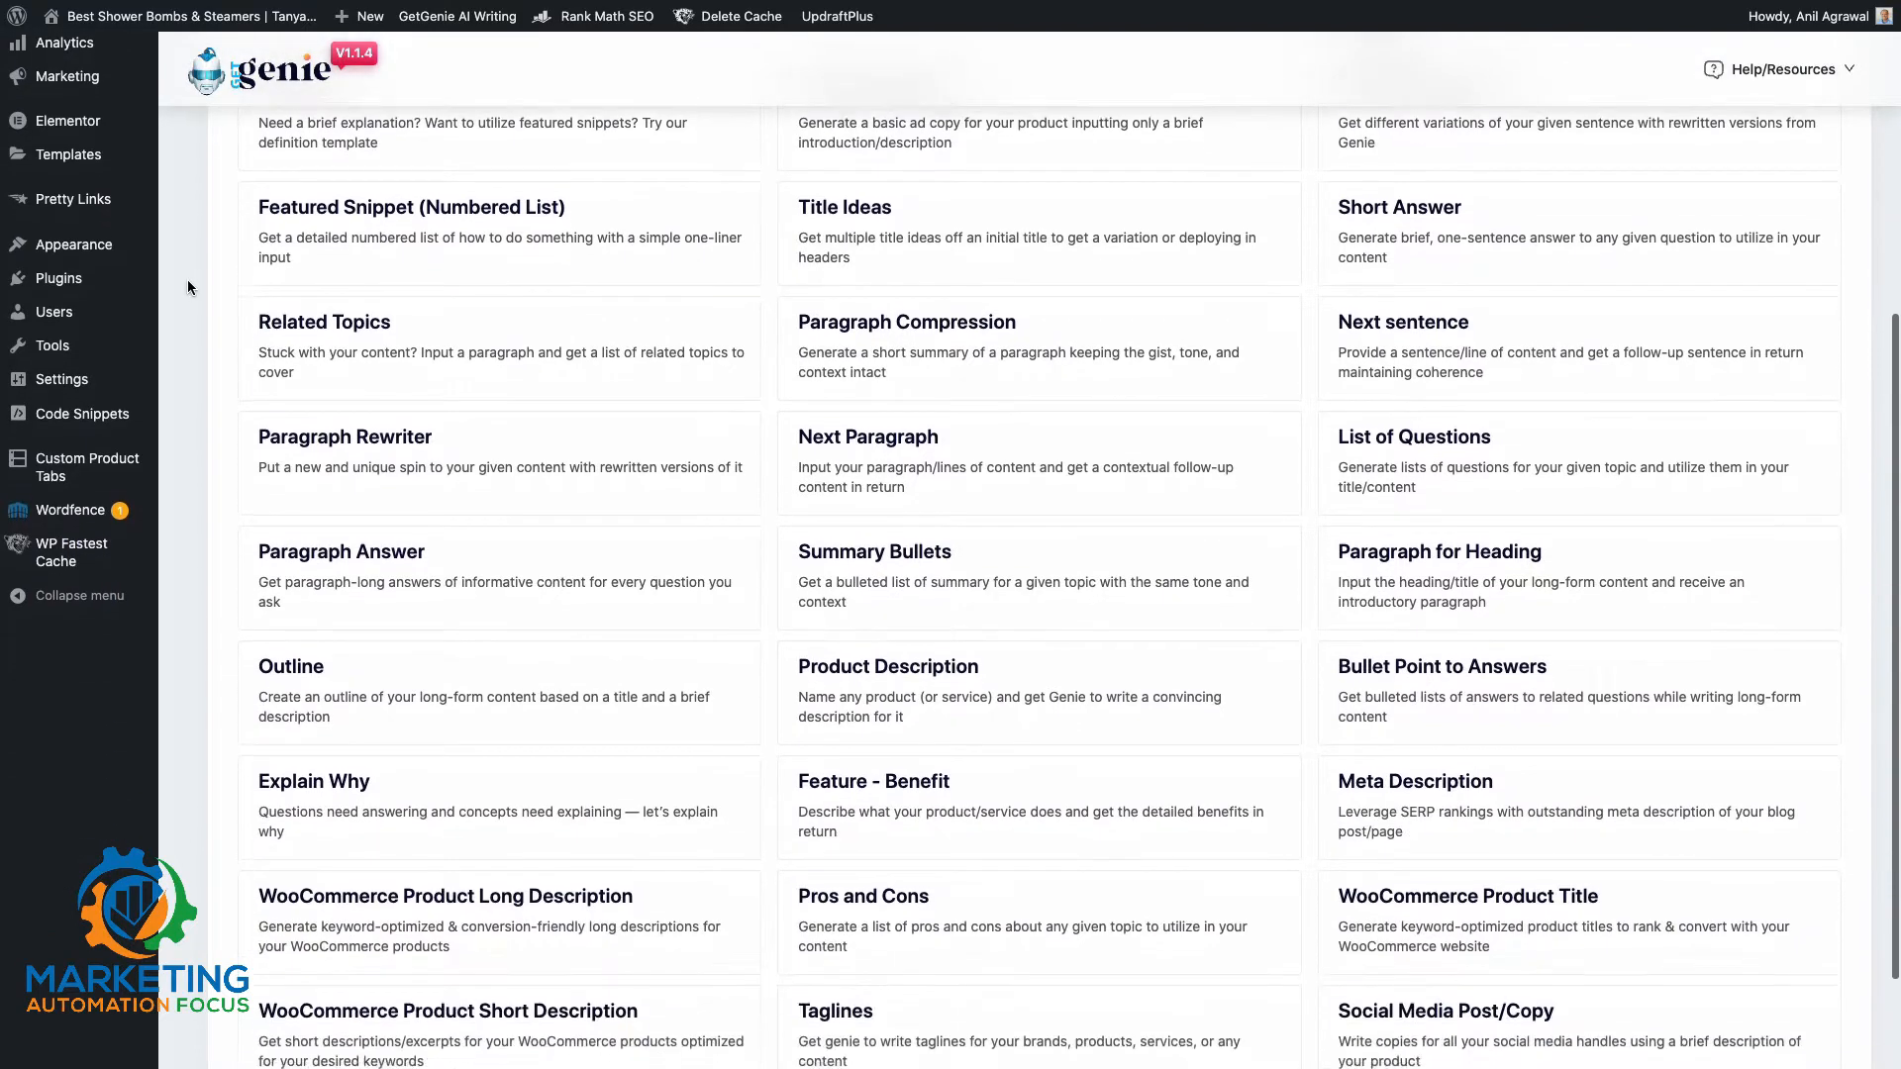
{"action": "scroll", "coordinate": [187, 287], "scroll_direction": "down", "scroll_amount": 1}
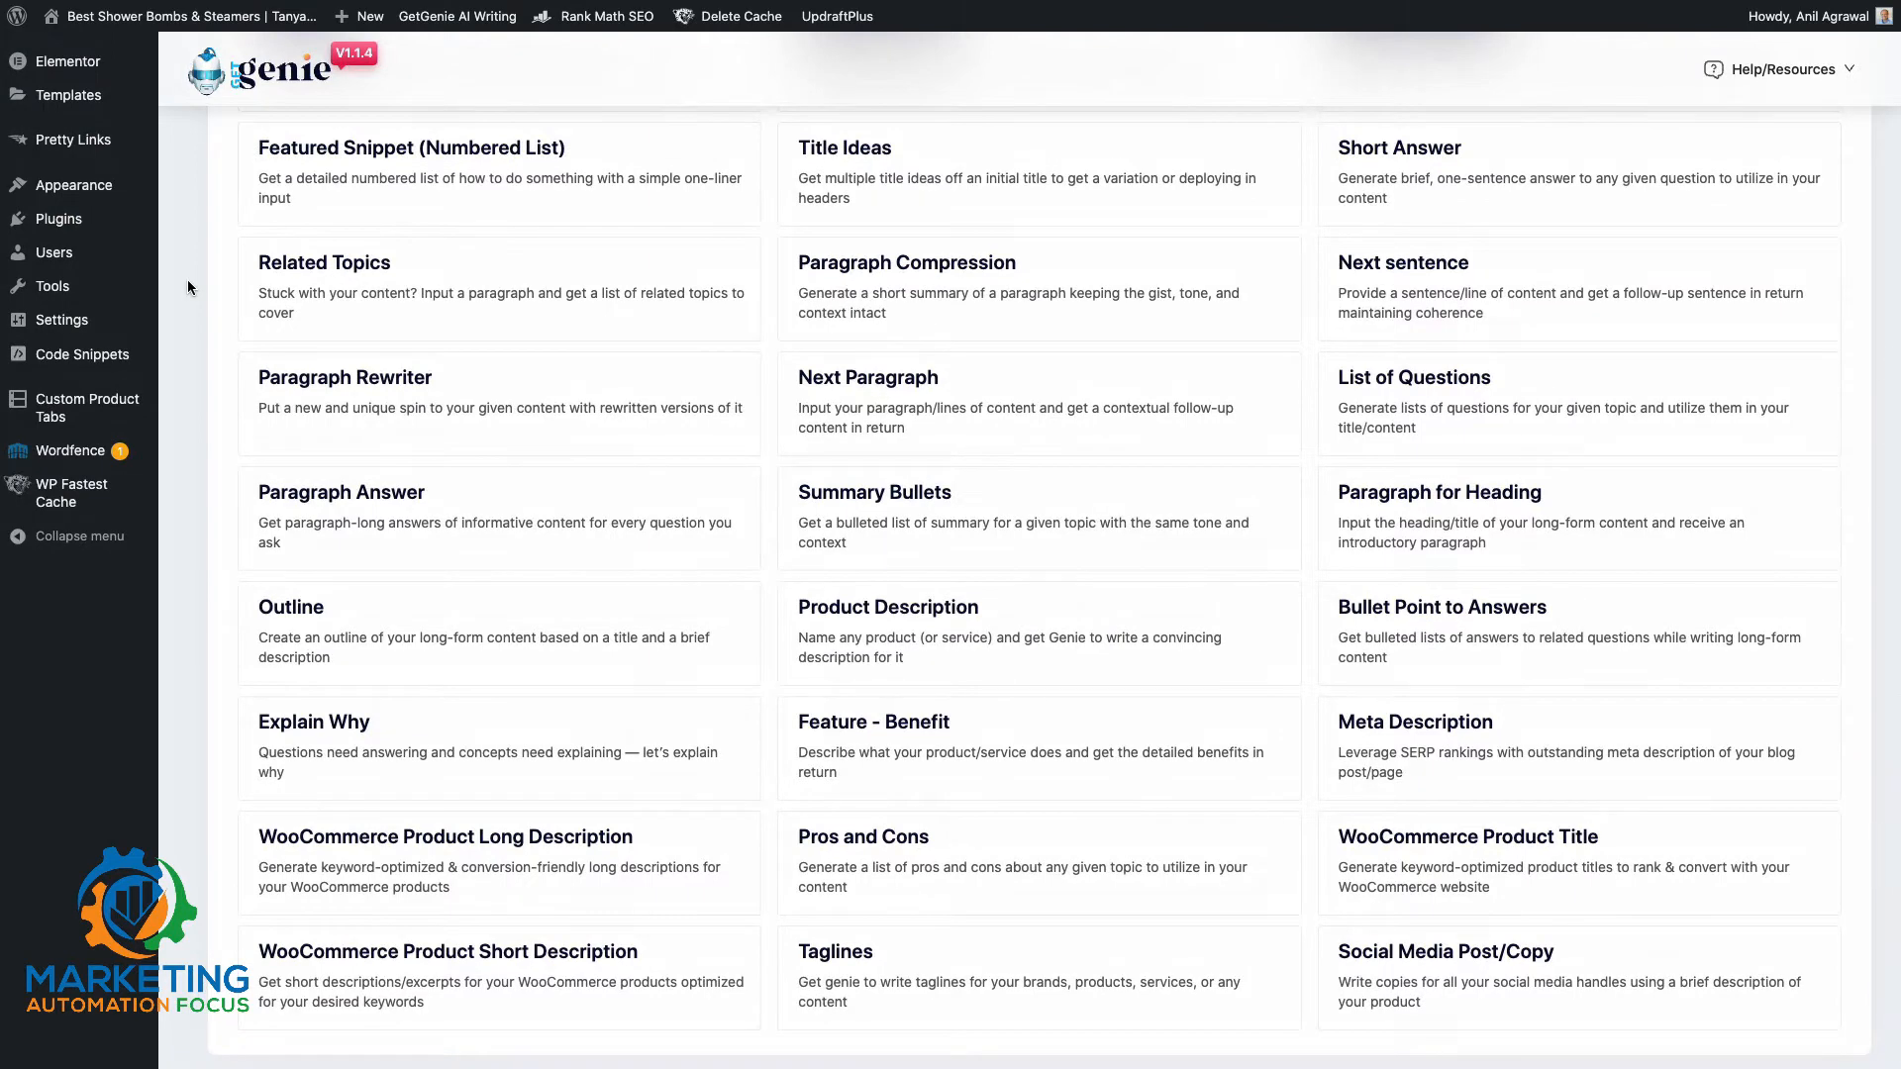
{"action": "scroll", "coordinate": [188, 287], "scroll_direction": "up", "scroll_amount": 7}
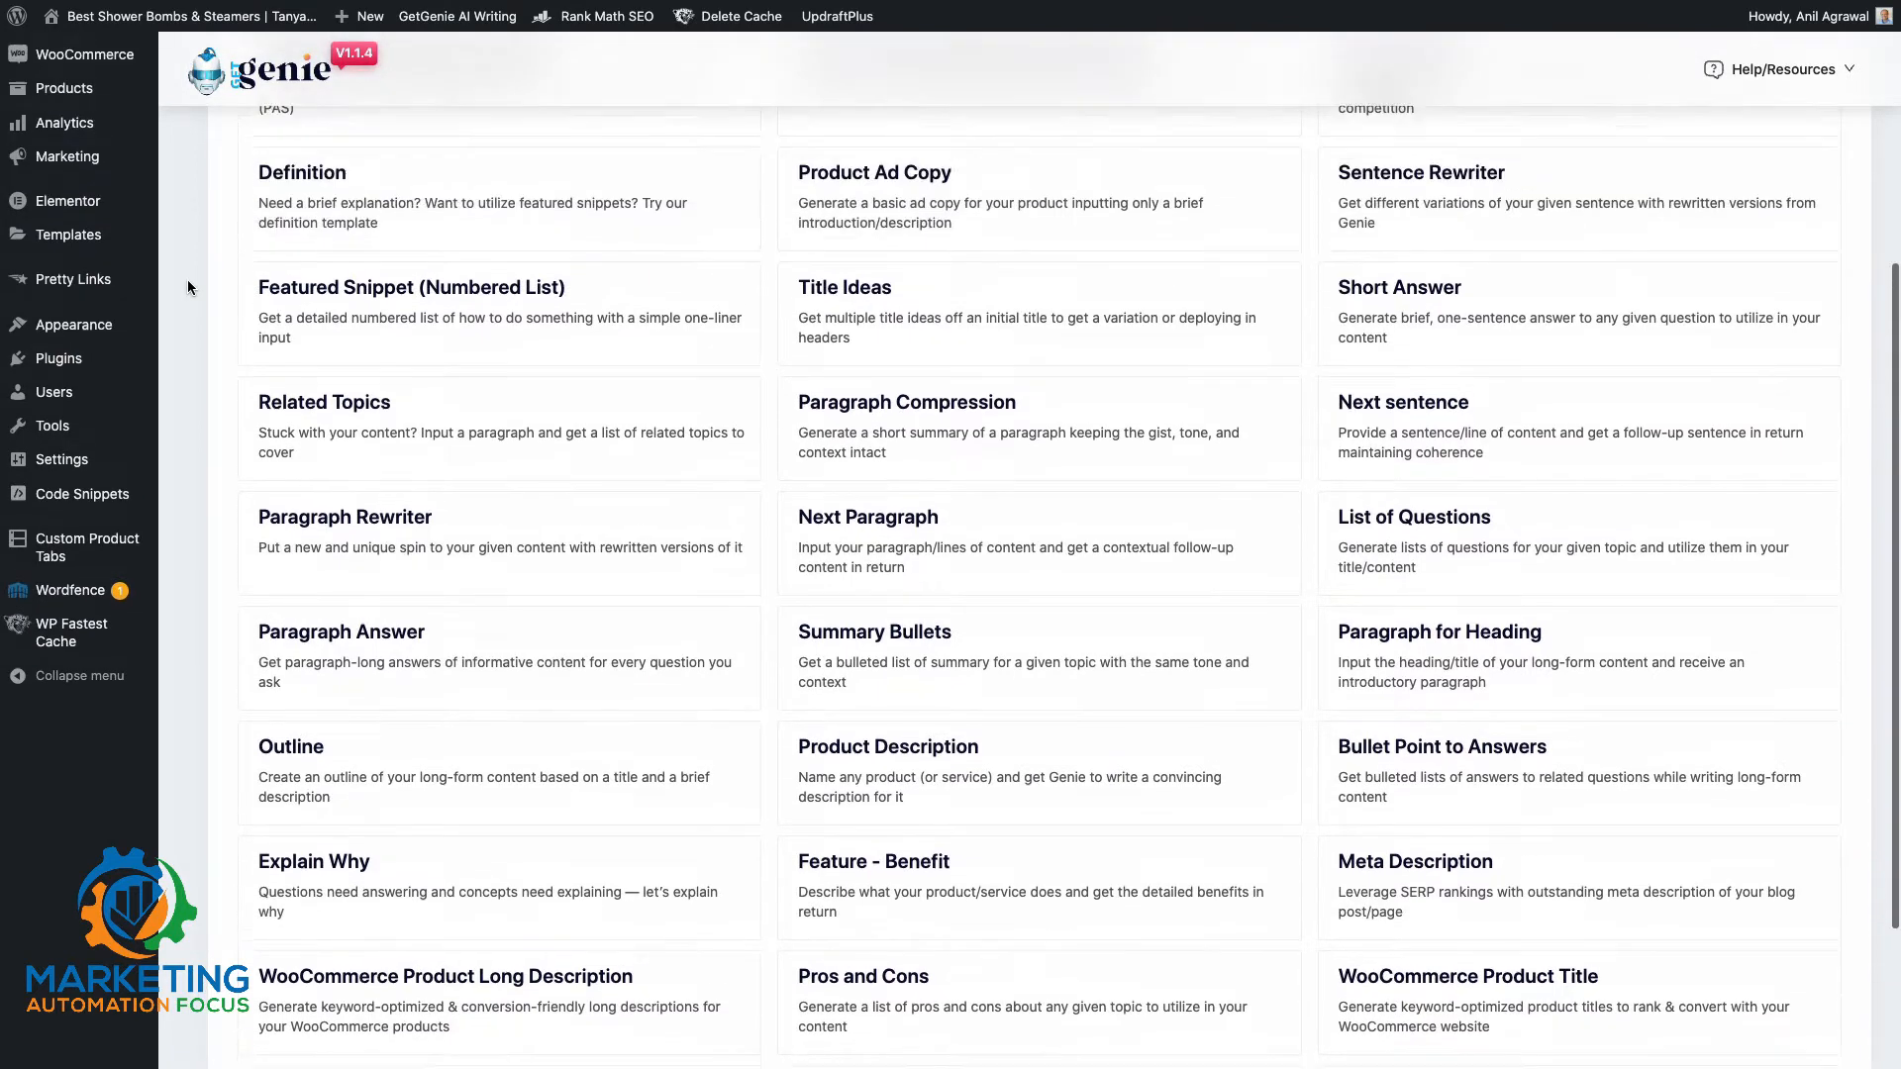
{"action": "scroll", "coordinate": [188, 287], "scroll_direction": "up", "scroll_amount": 2}
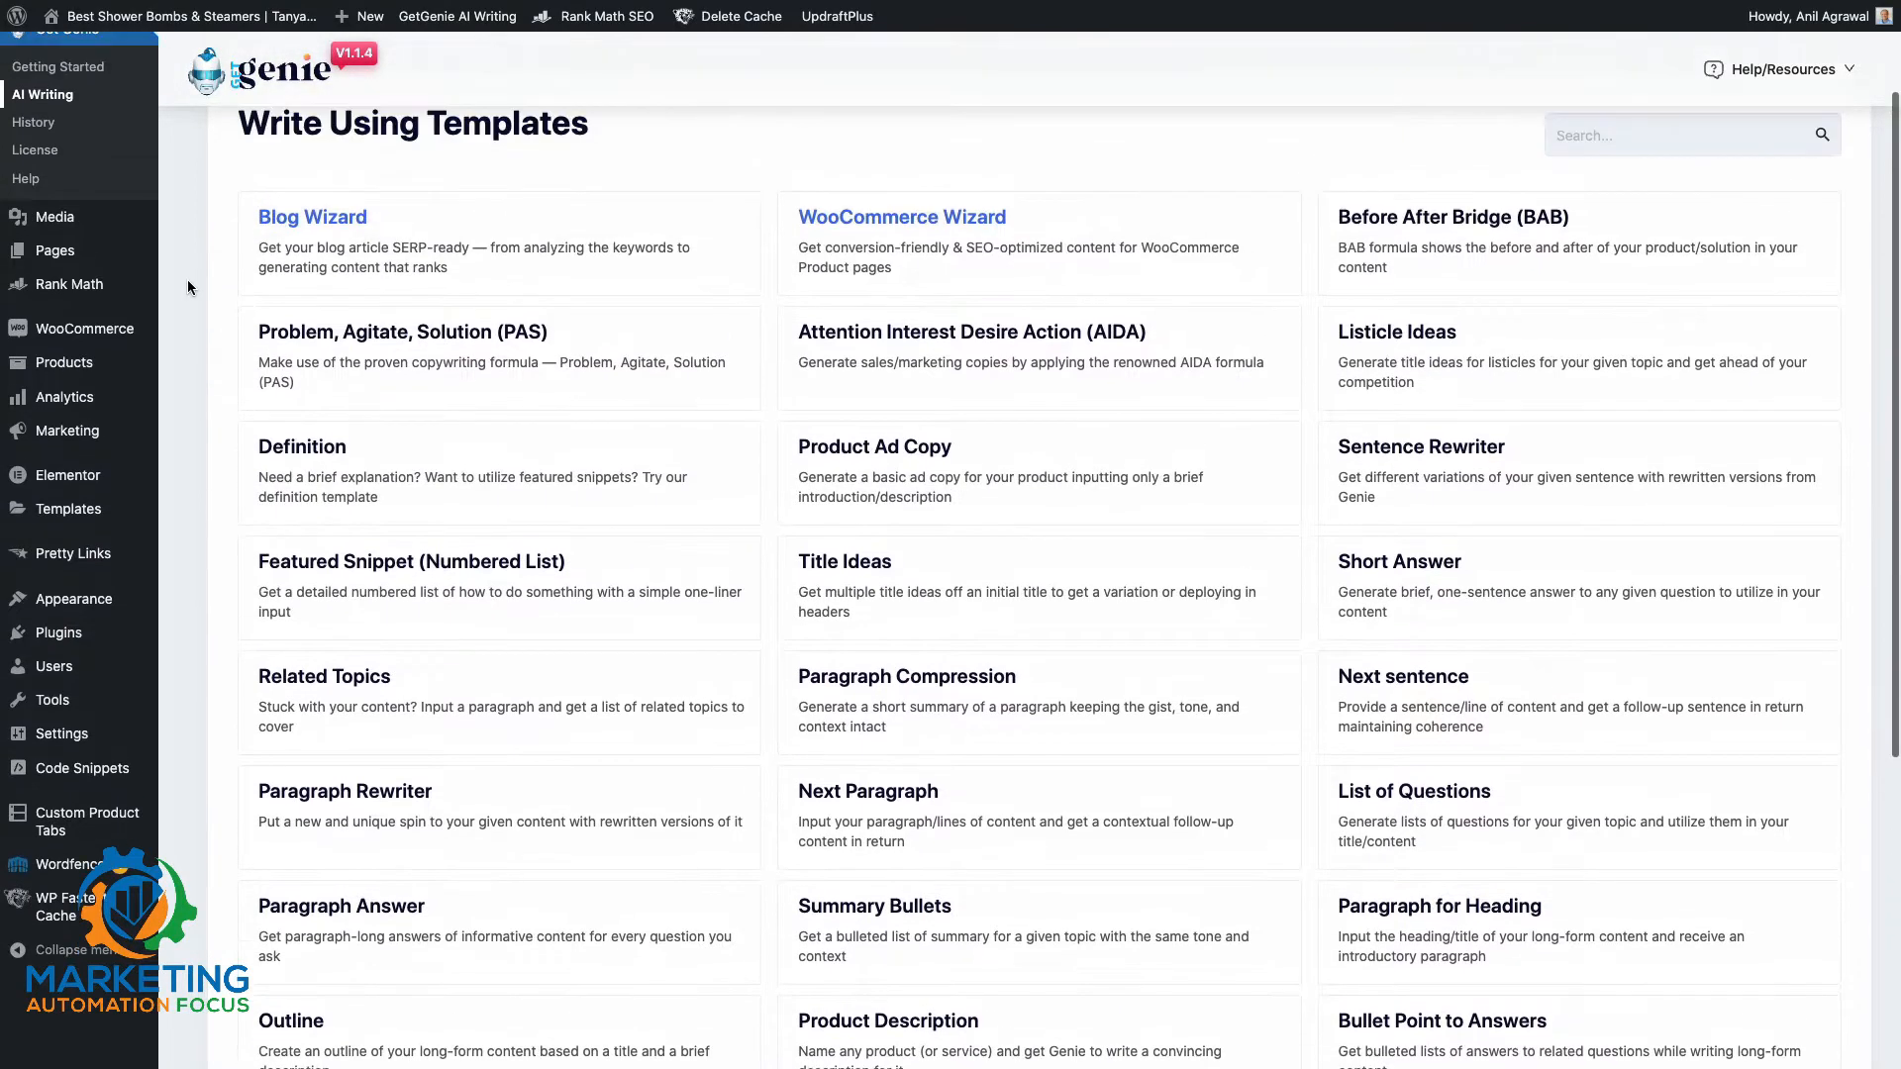
- Start a post with the Blog Wizard template and dismiss the block editor welcome guide
{"action": "left_click", "coordinate": [370, 258]}
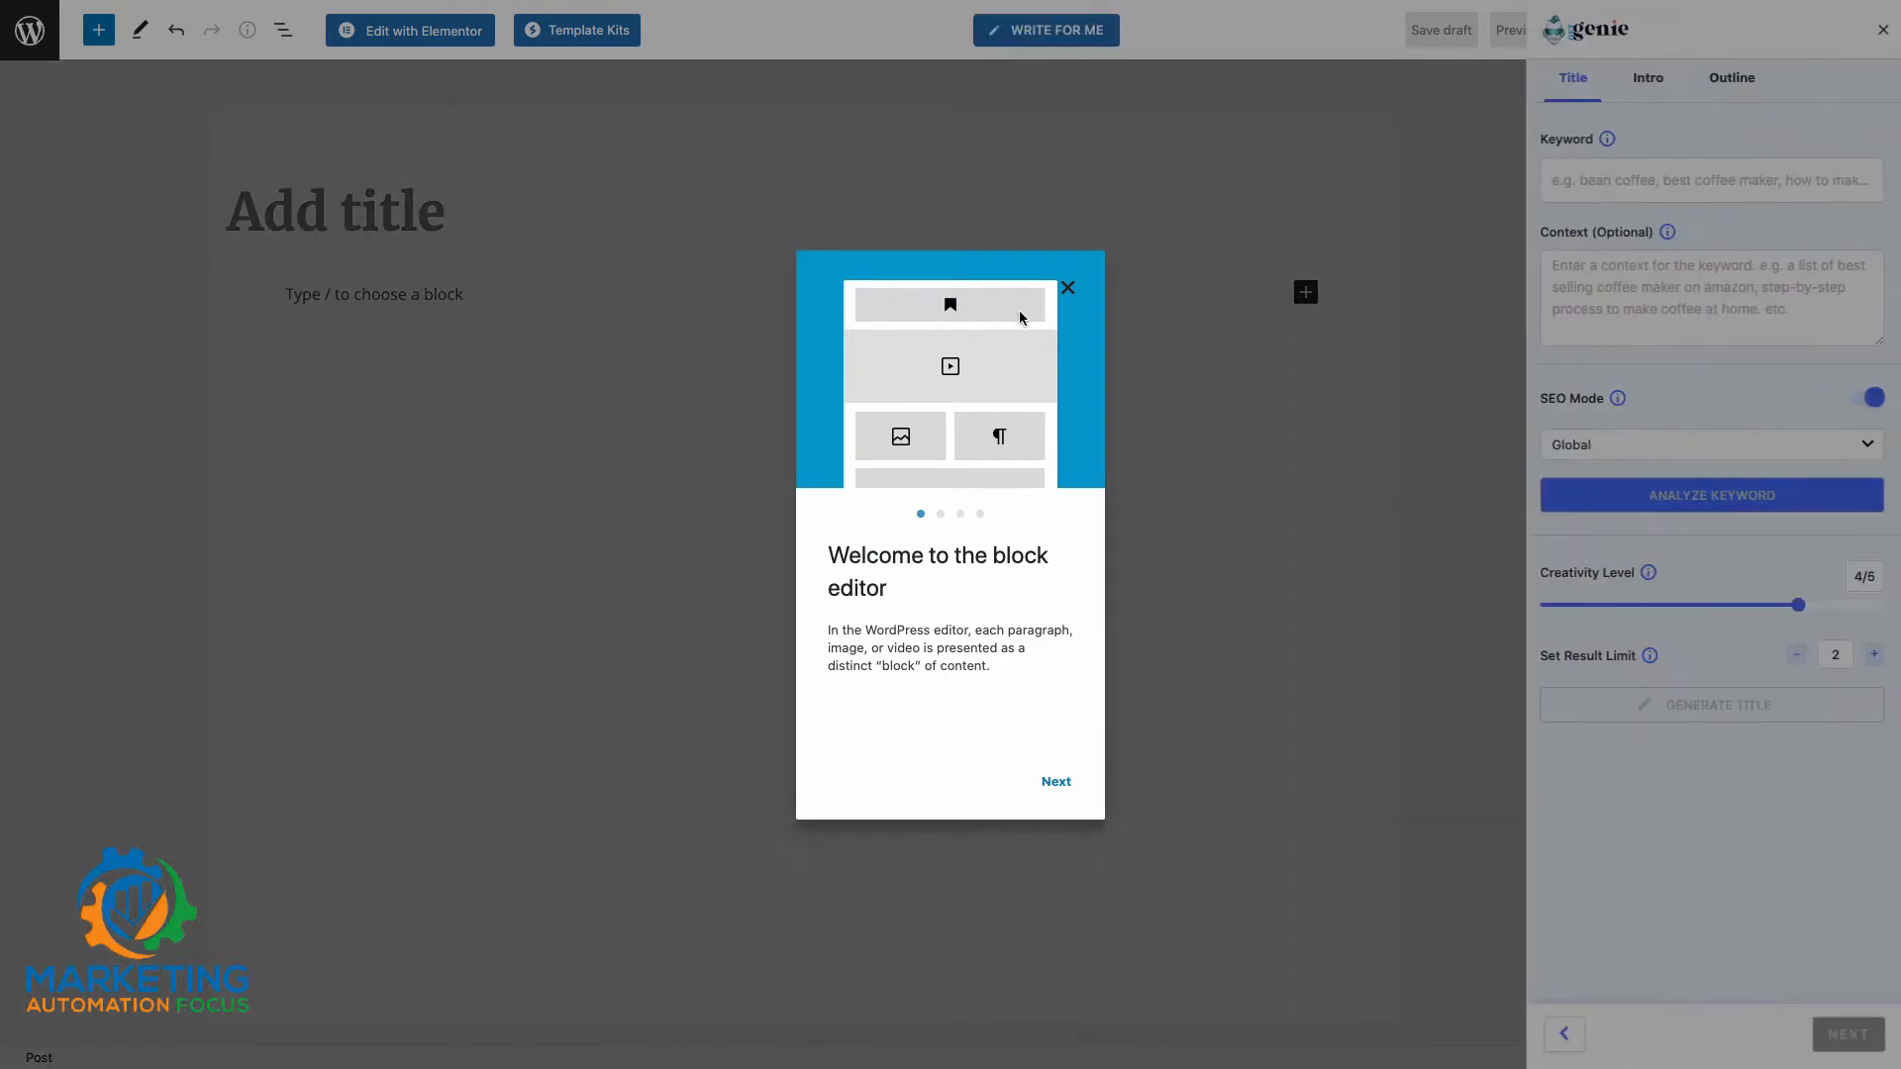
{"action": "left_click", "coordinate": [1068, 288]}
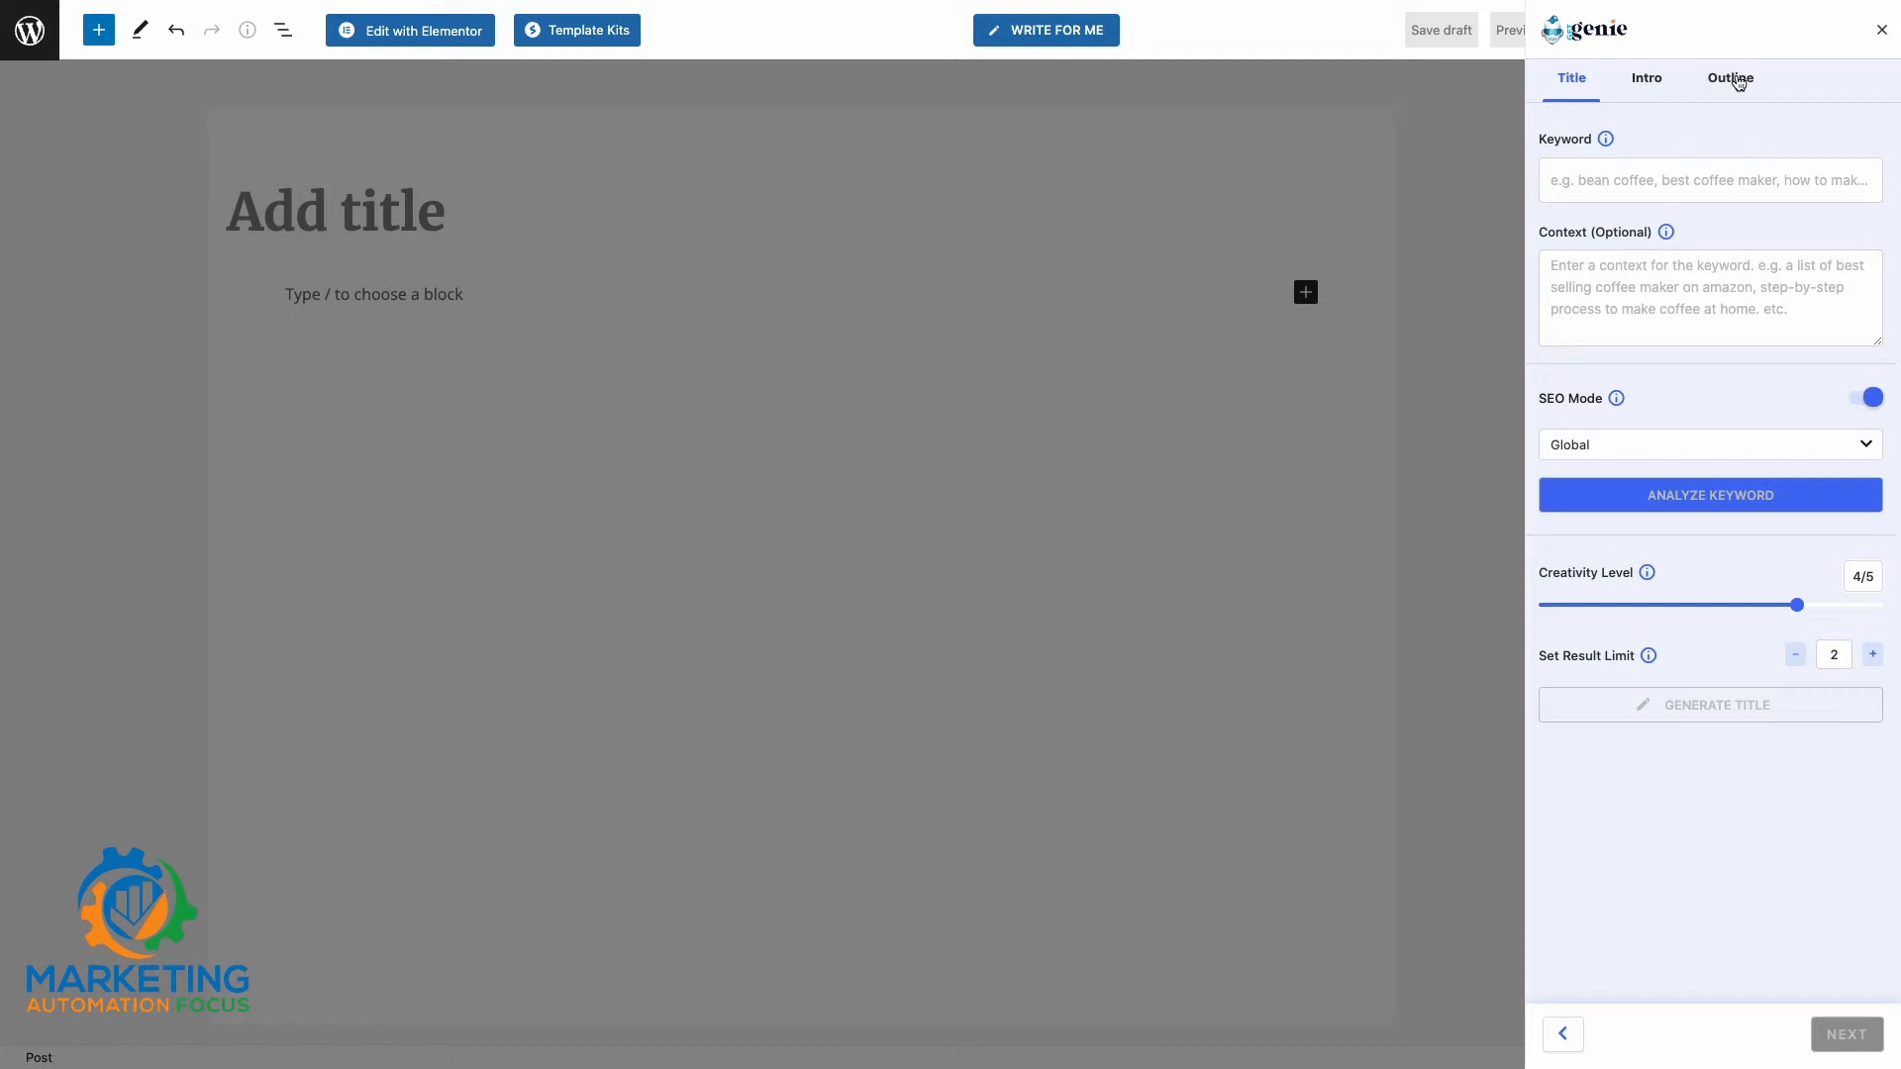
- Enter "Best Eucalyptus Shower Bombs and Steamers" as the blog post's keyword
{"action": "left_click", "coordinate": [1590, 176]}
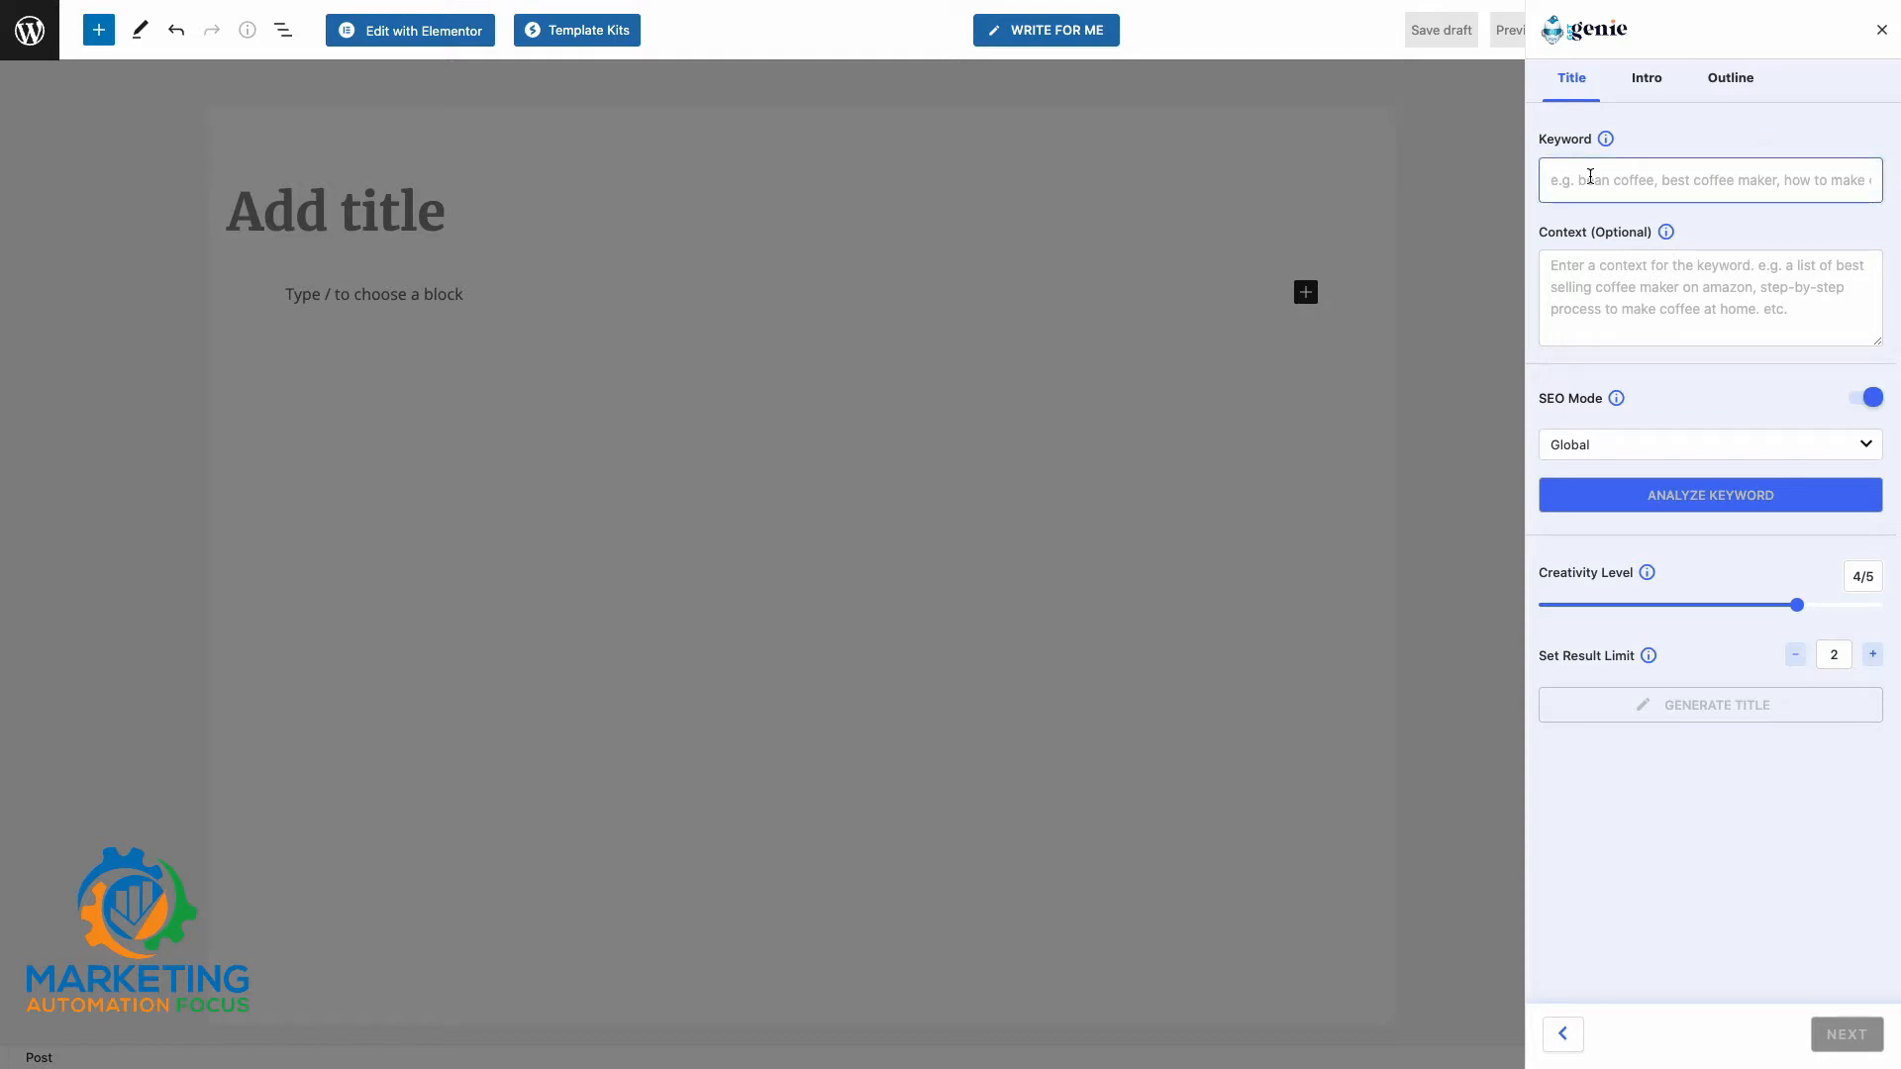
{"action": "type", "text": "Best"}
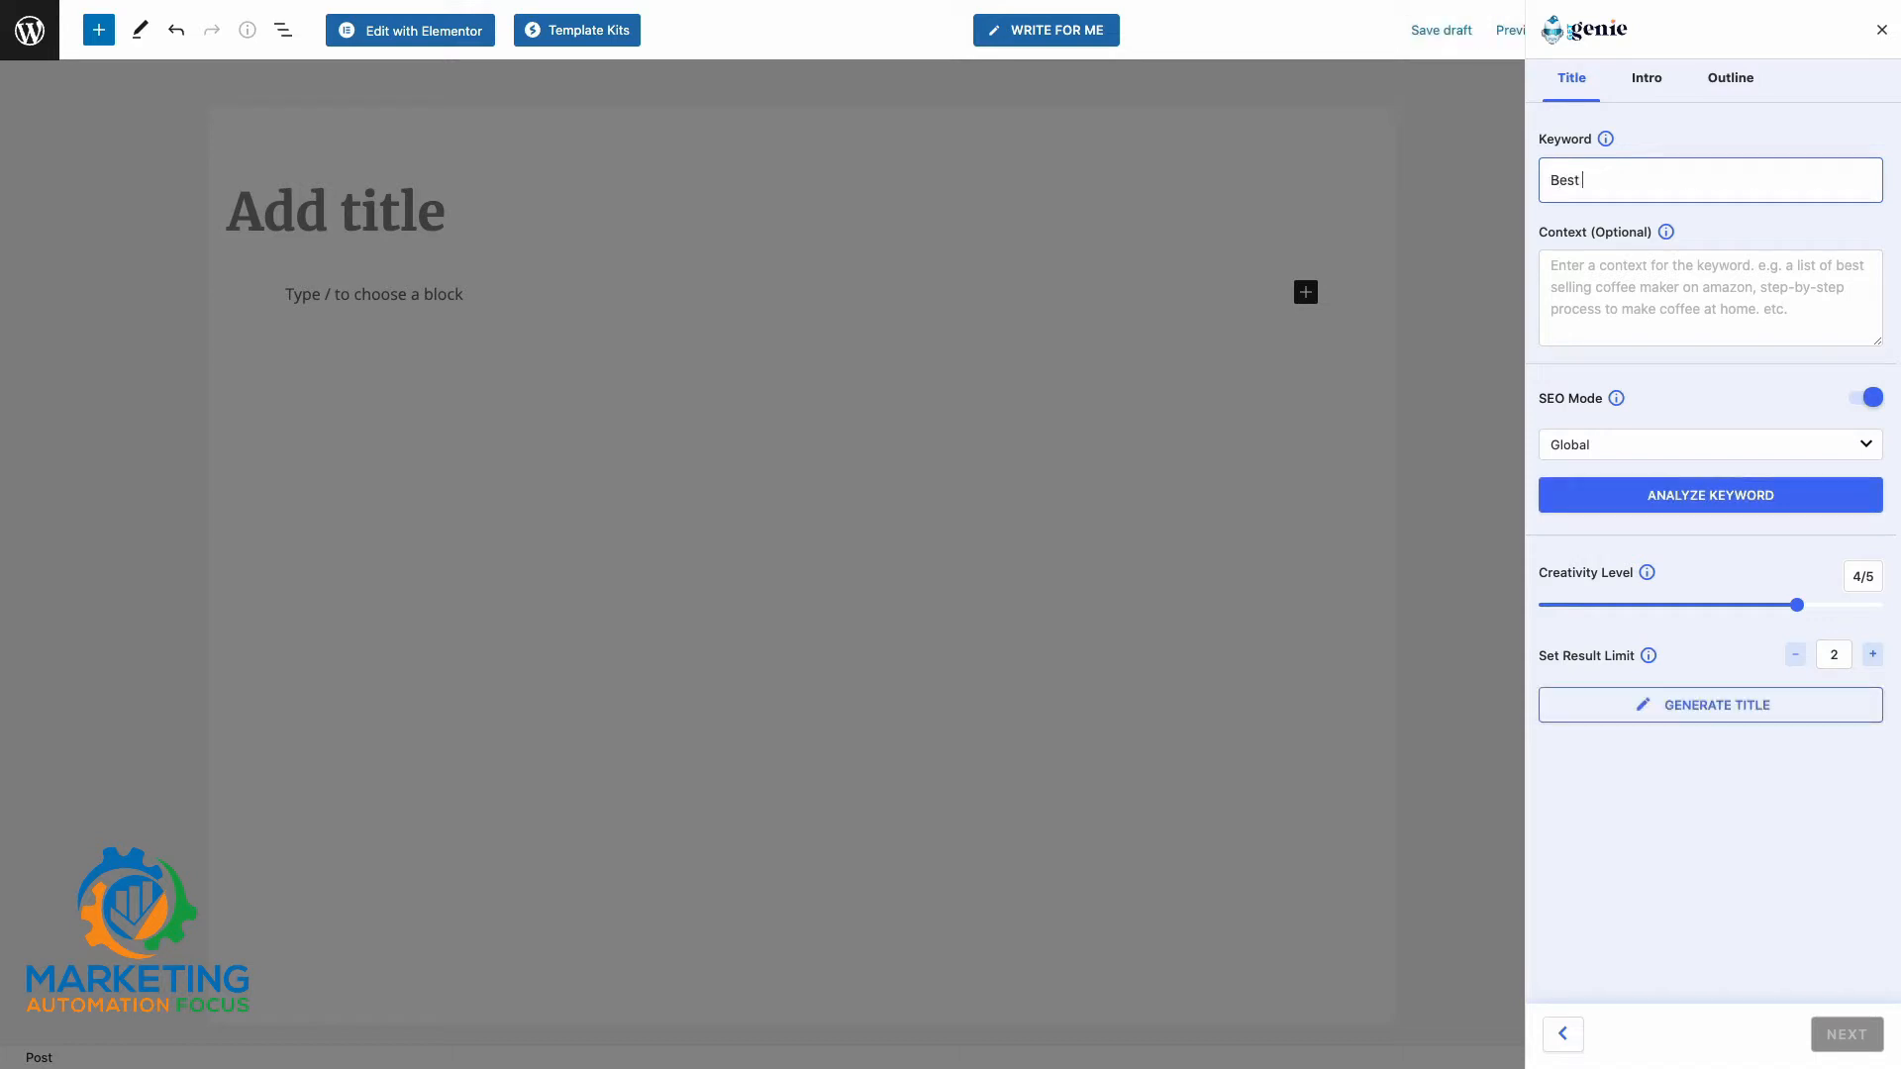
{"action": "type", "text": " S"}
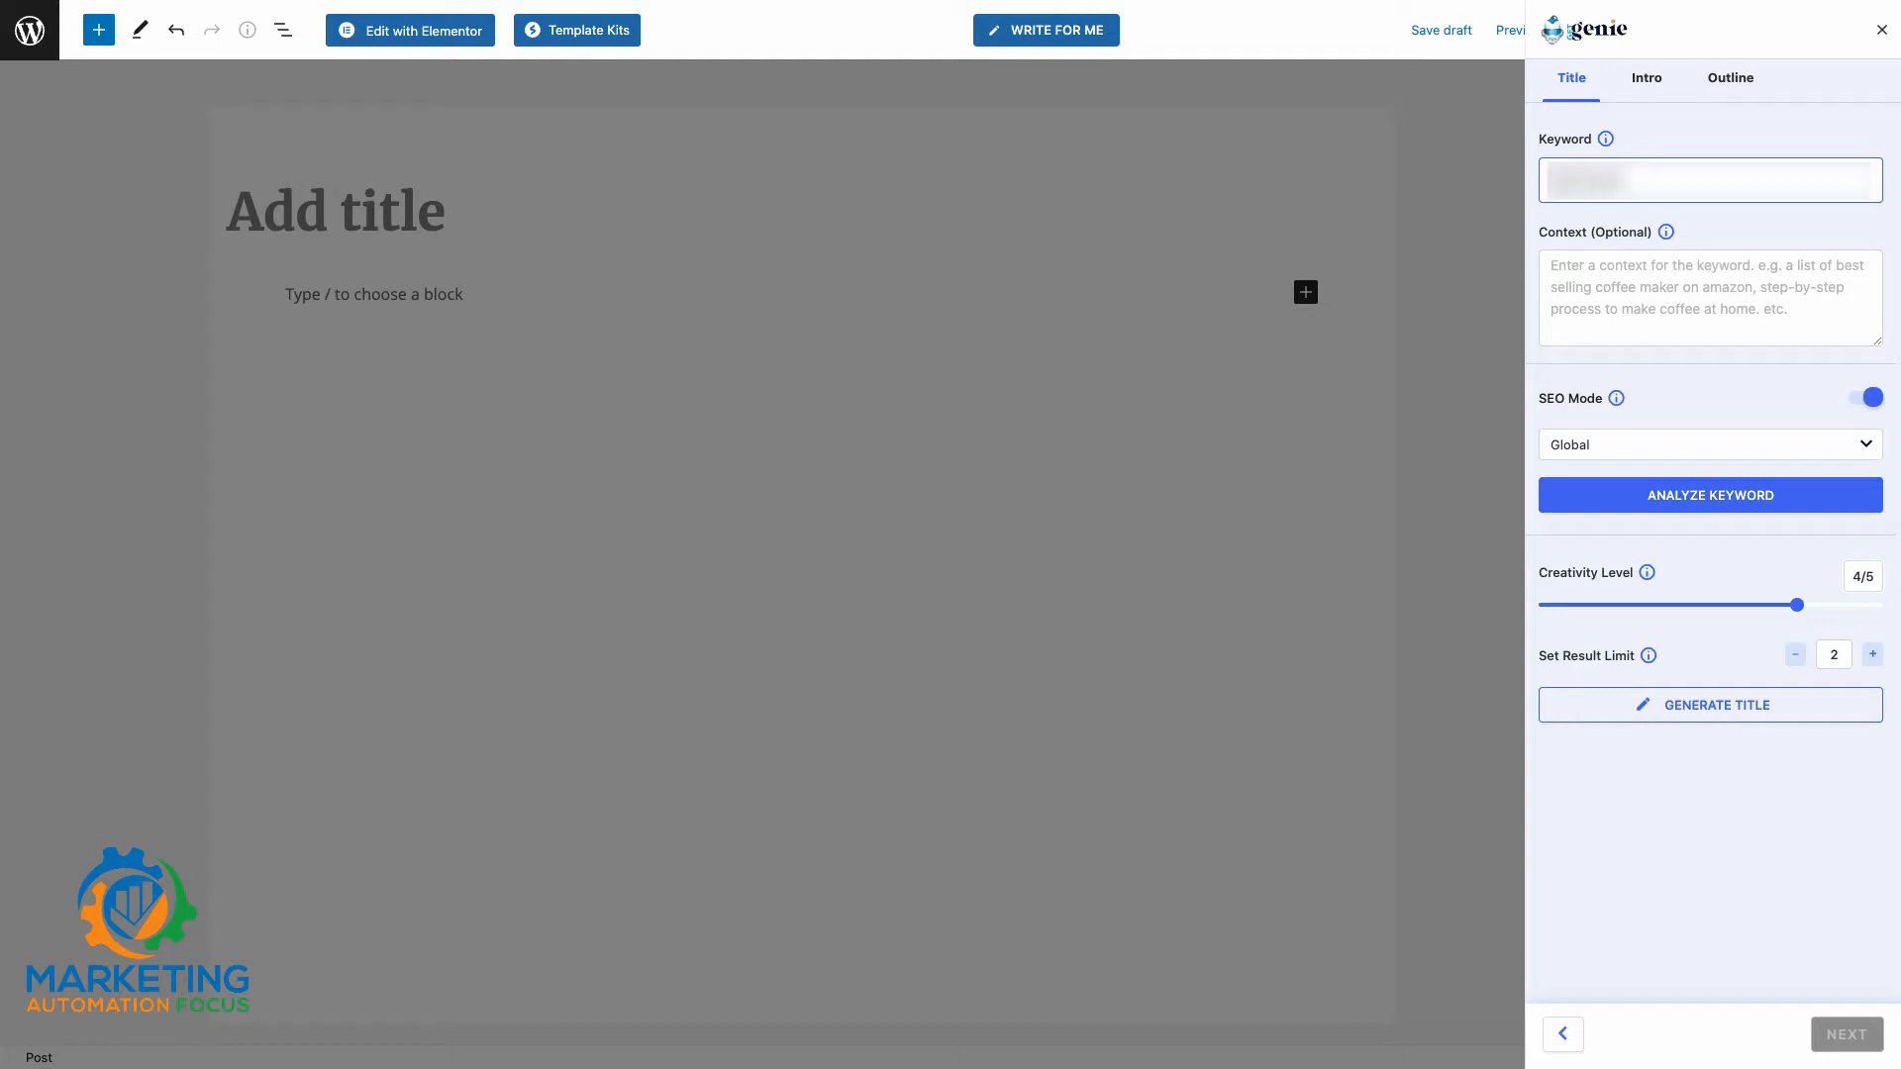
{"action": "type", "text": "ingg shoes"}
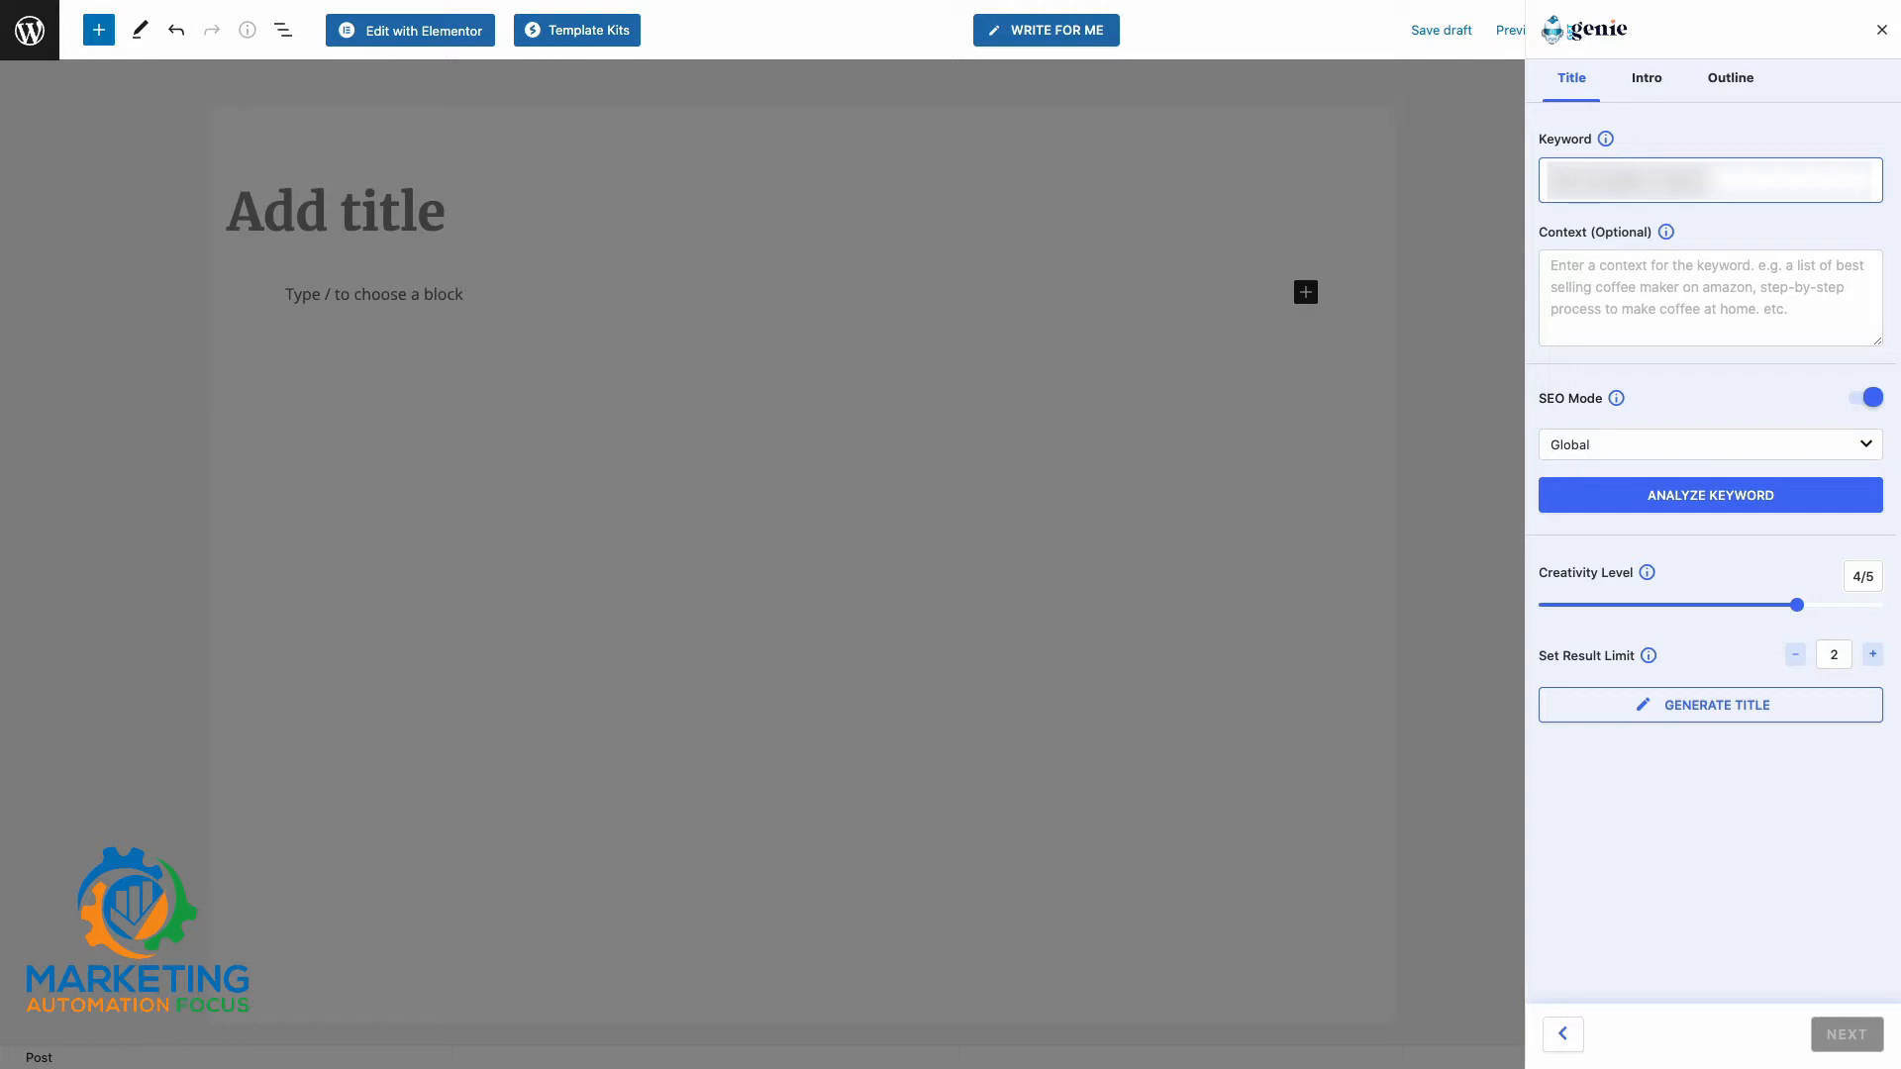
{"action": "type", "text": "ationerftware"}
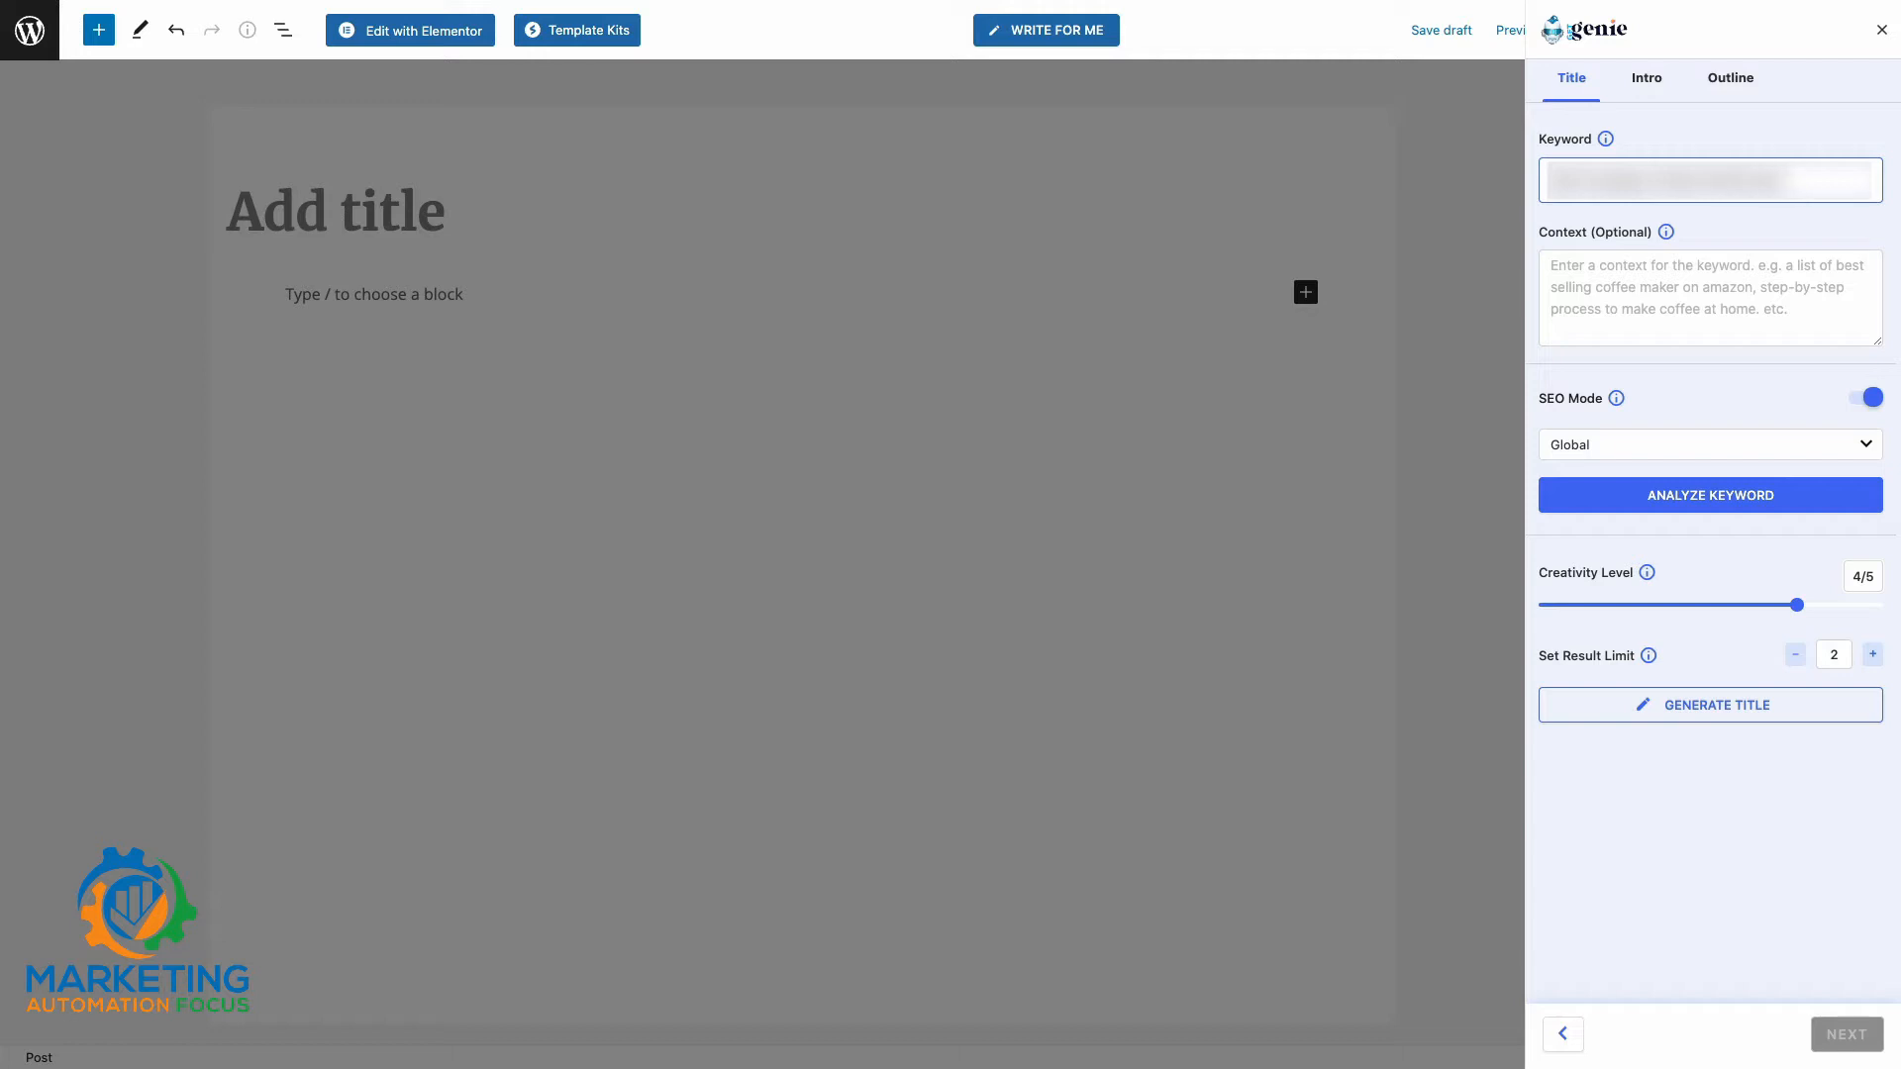
{"action": "type", "text": " for s"}
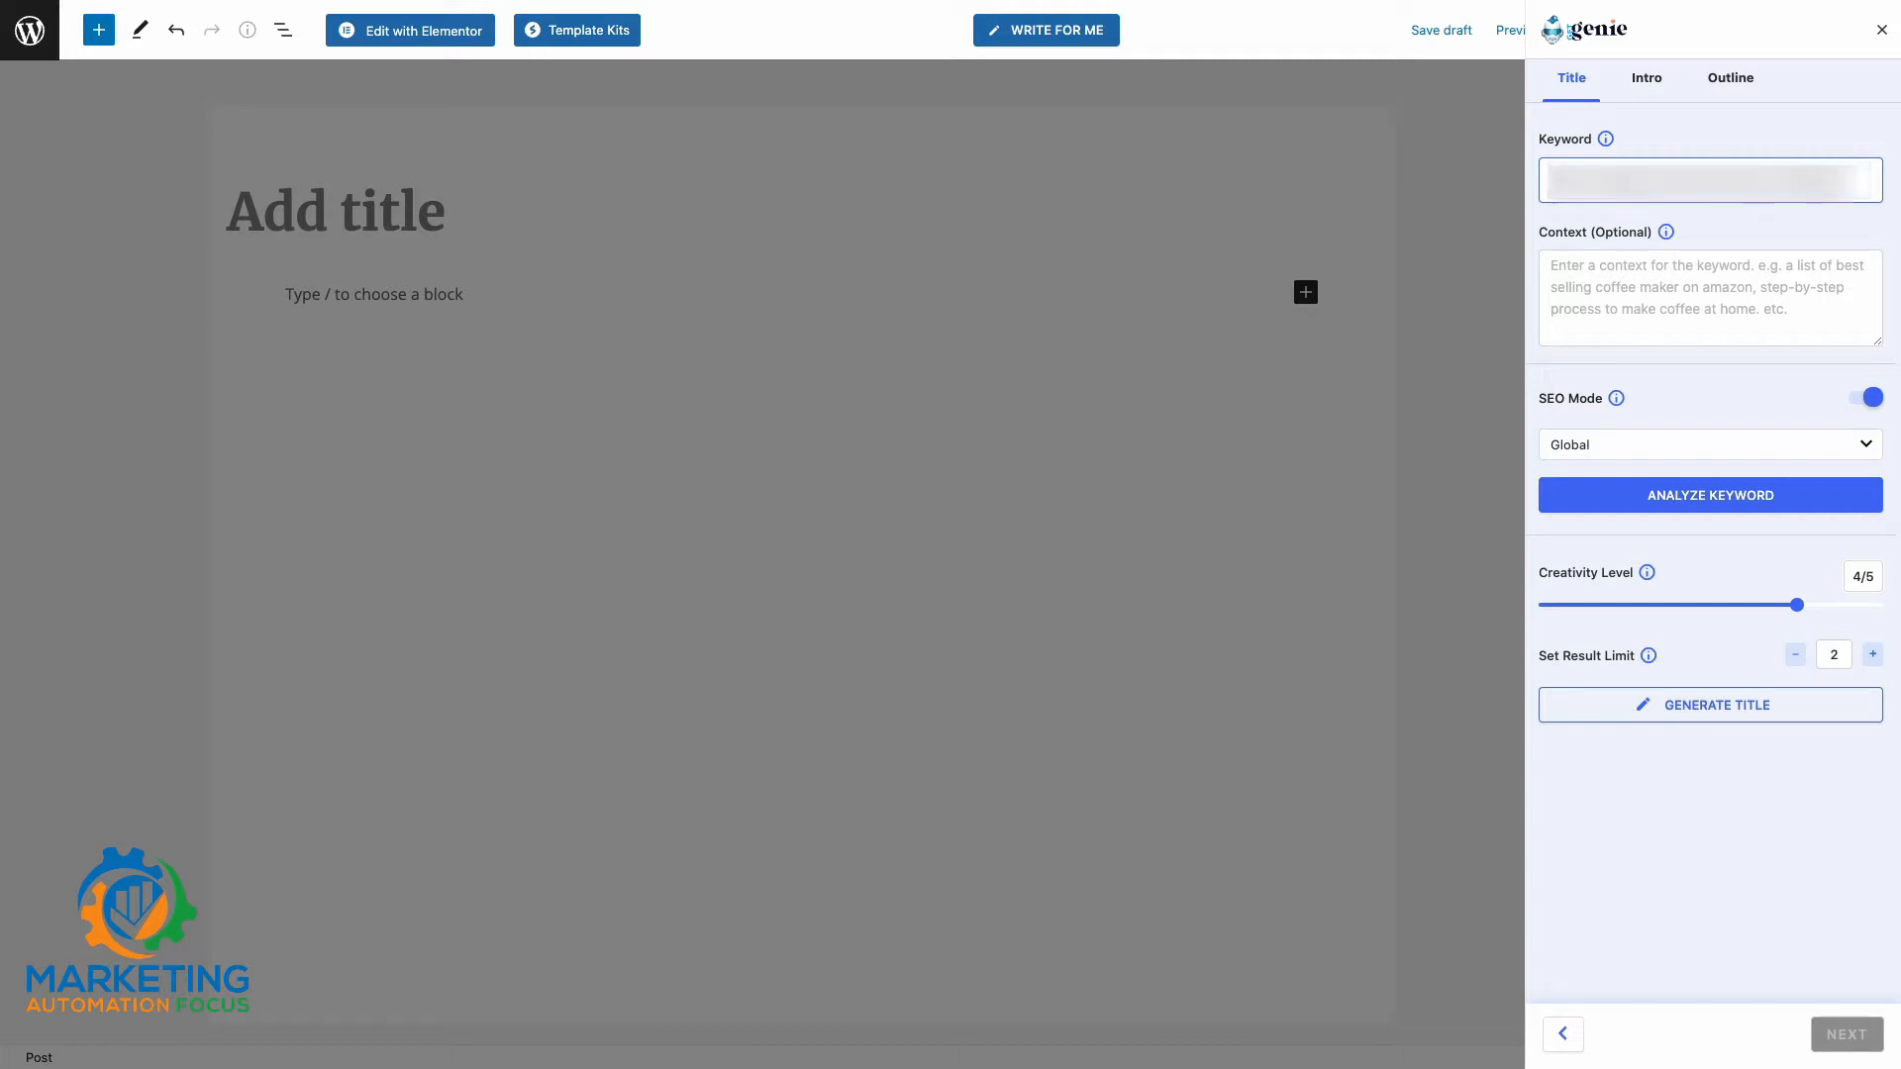
- Set the SEO Mode country to United States (USA) and analyze the keyword
{"action": "left_click", "coordinate": [1839, 445]}
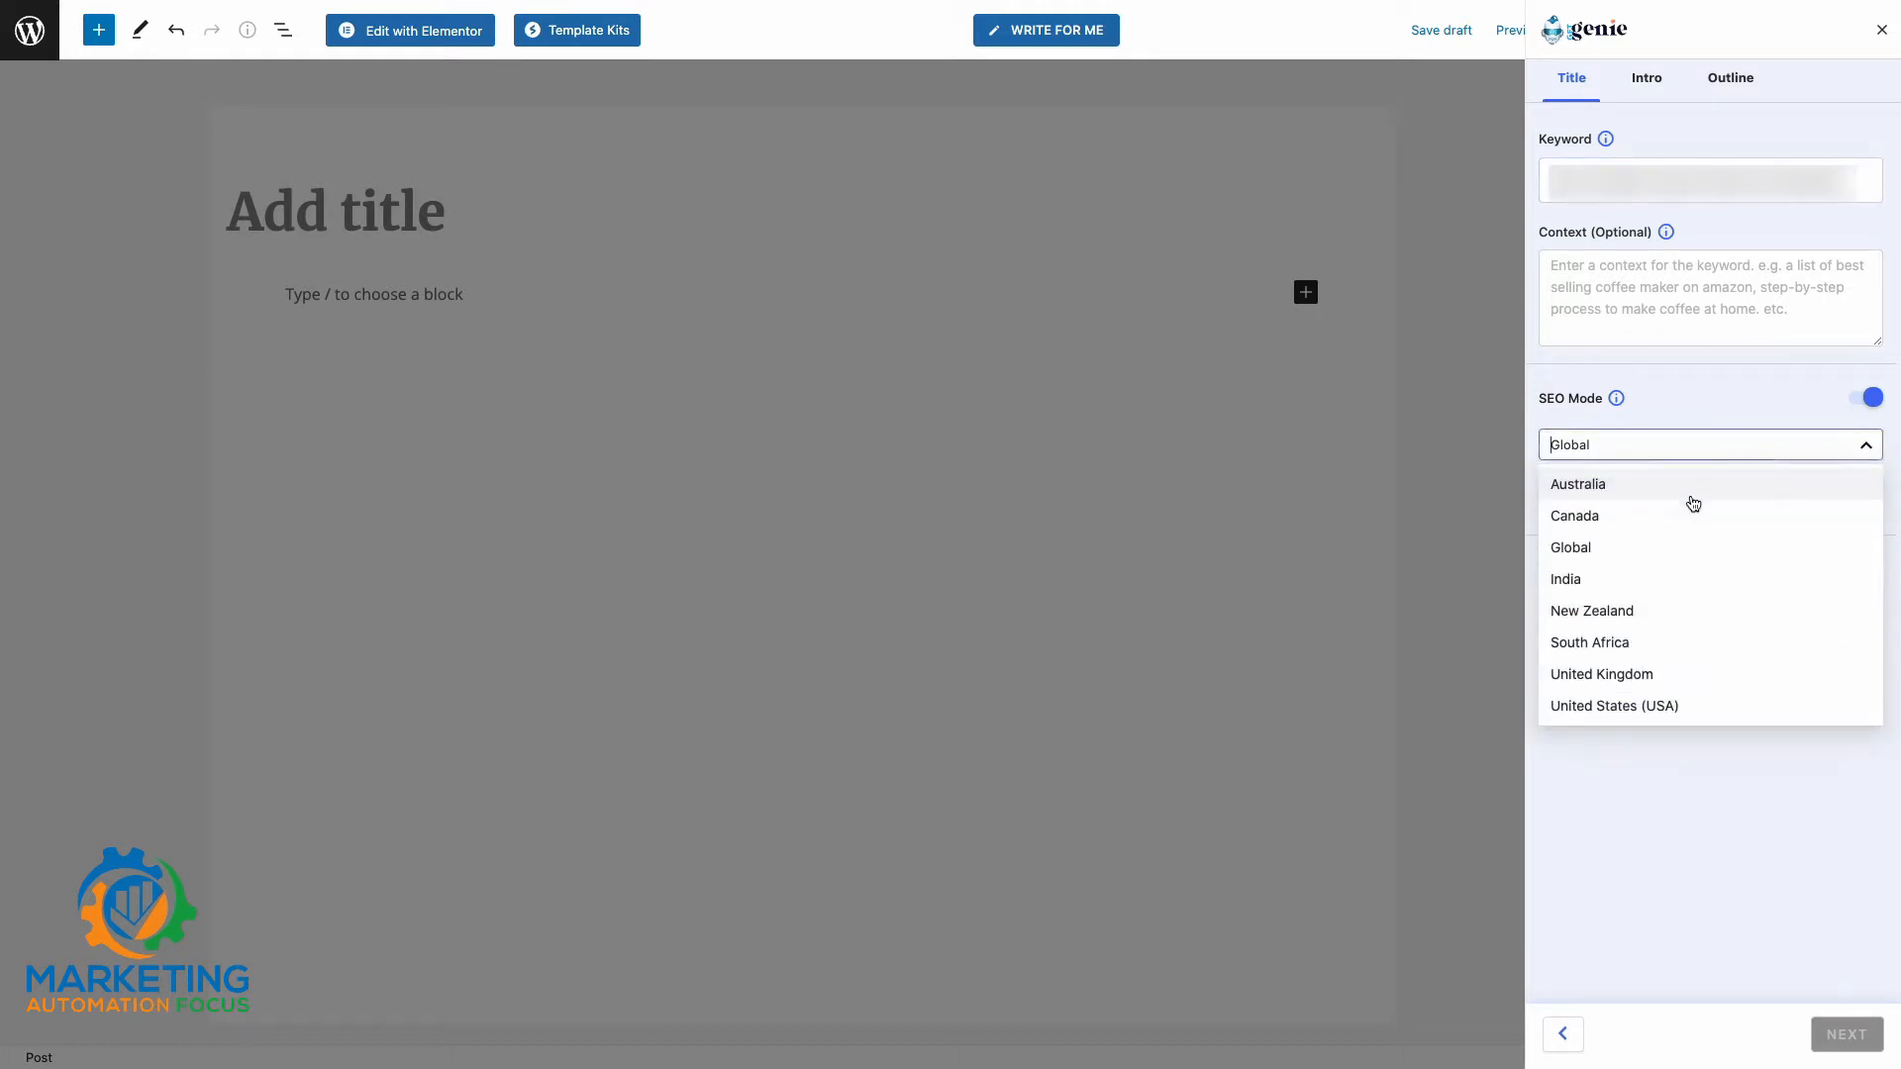
{"action": "left_click", "coordinate": [1629, 707]}
{"action": "left_click", "coordinate": [1629, 711]}
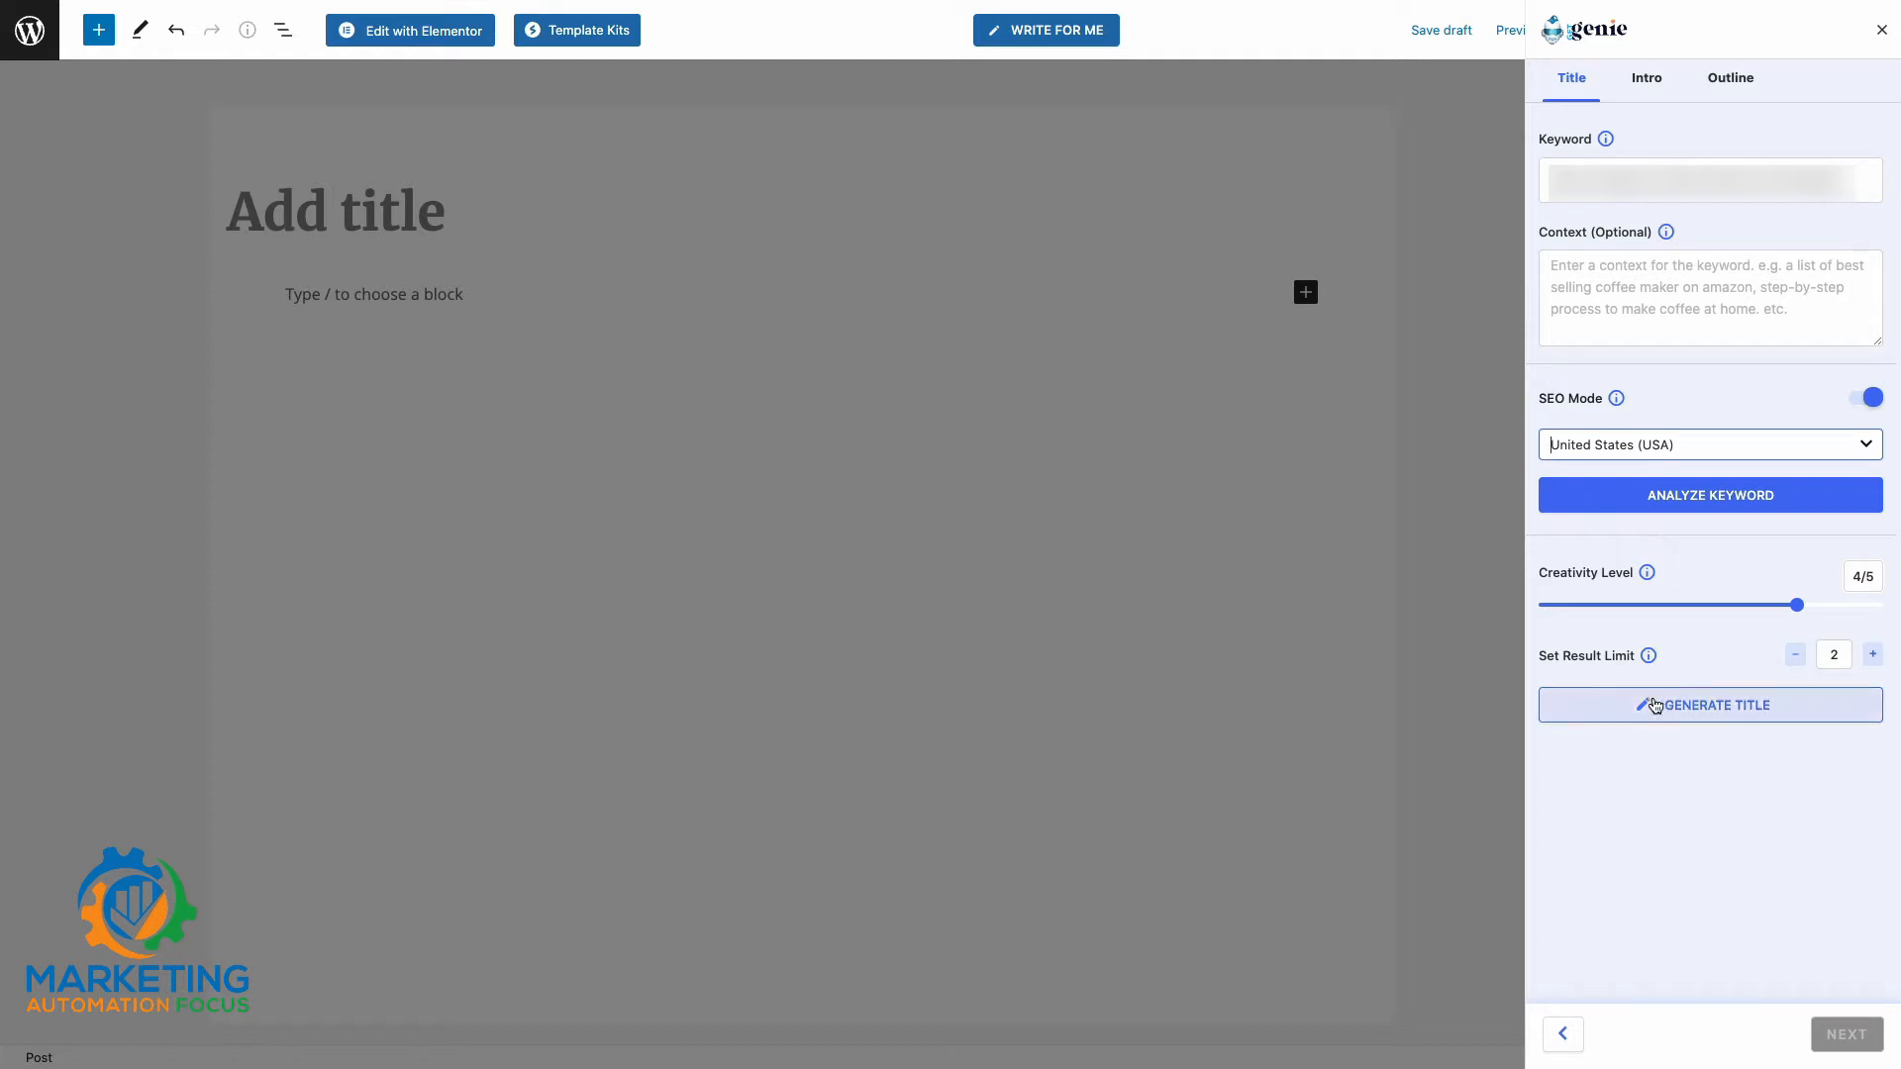
{"action": "mouse_move", "coordinate": [1647, 656]}
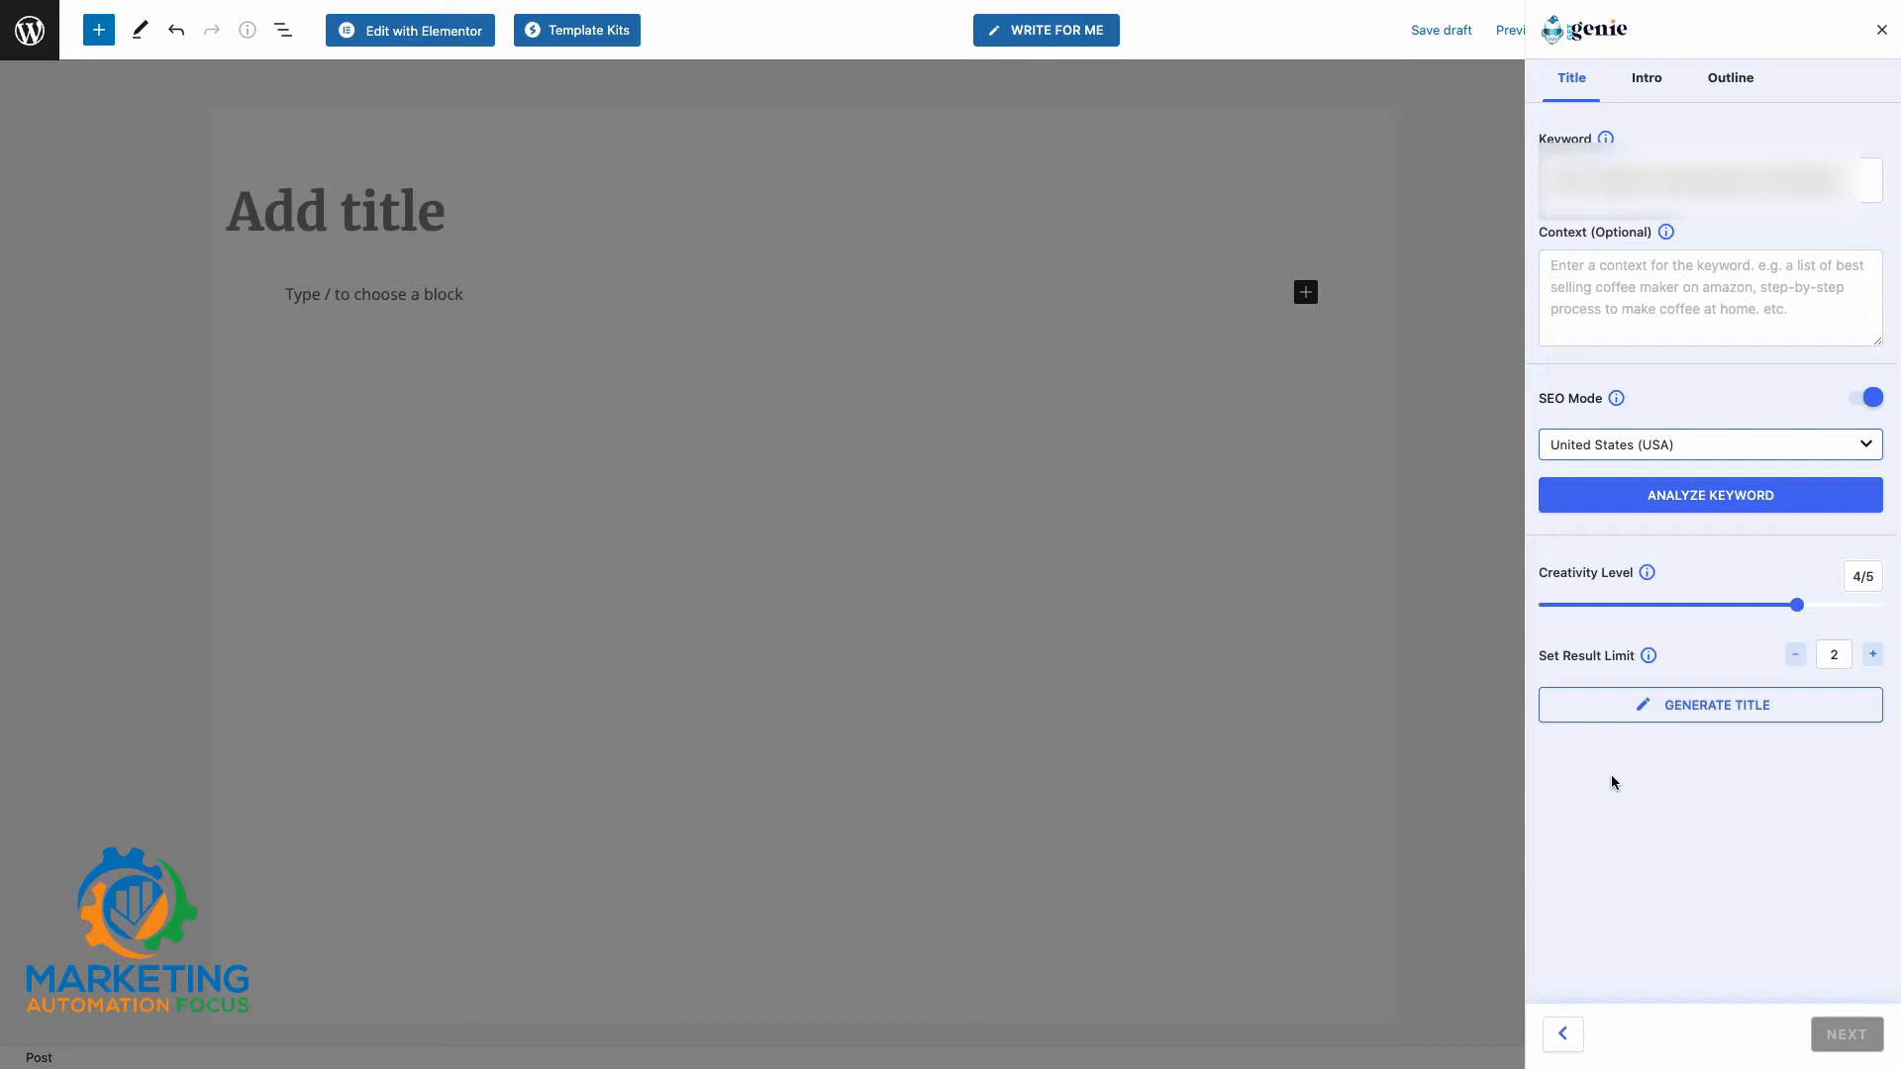
{"action": "left_click", "coordinate": [1663, 501]}
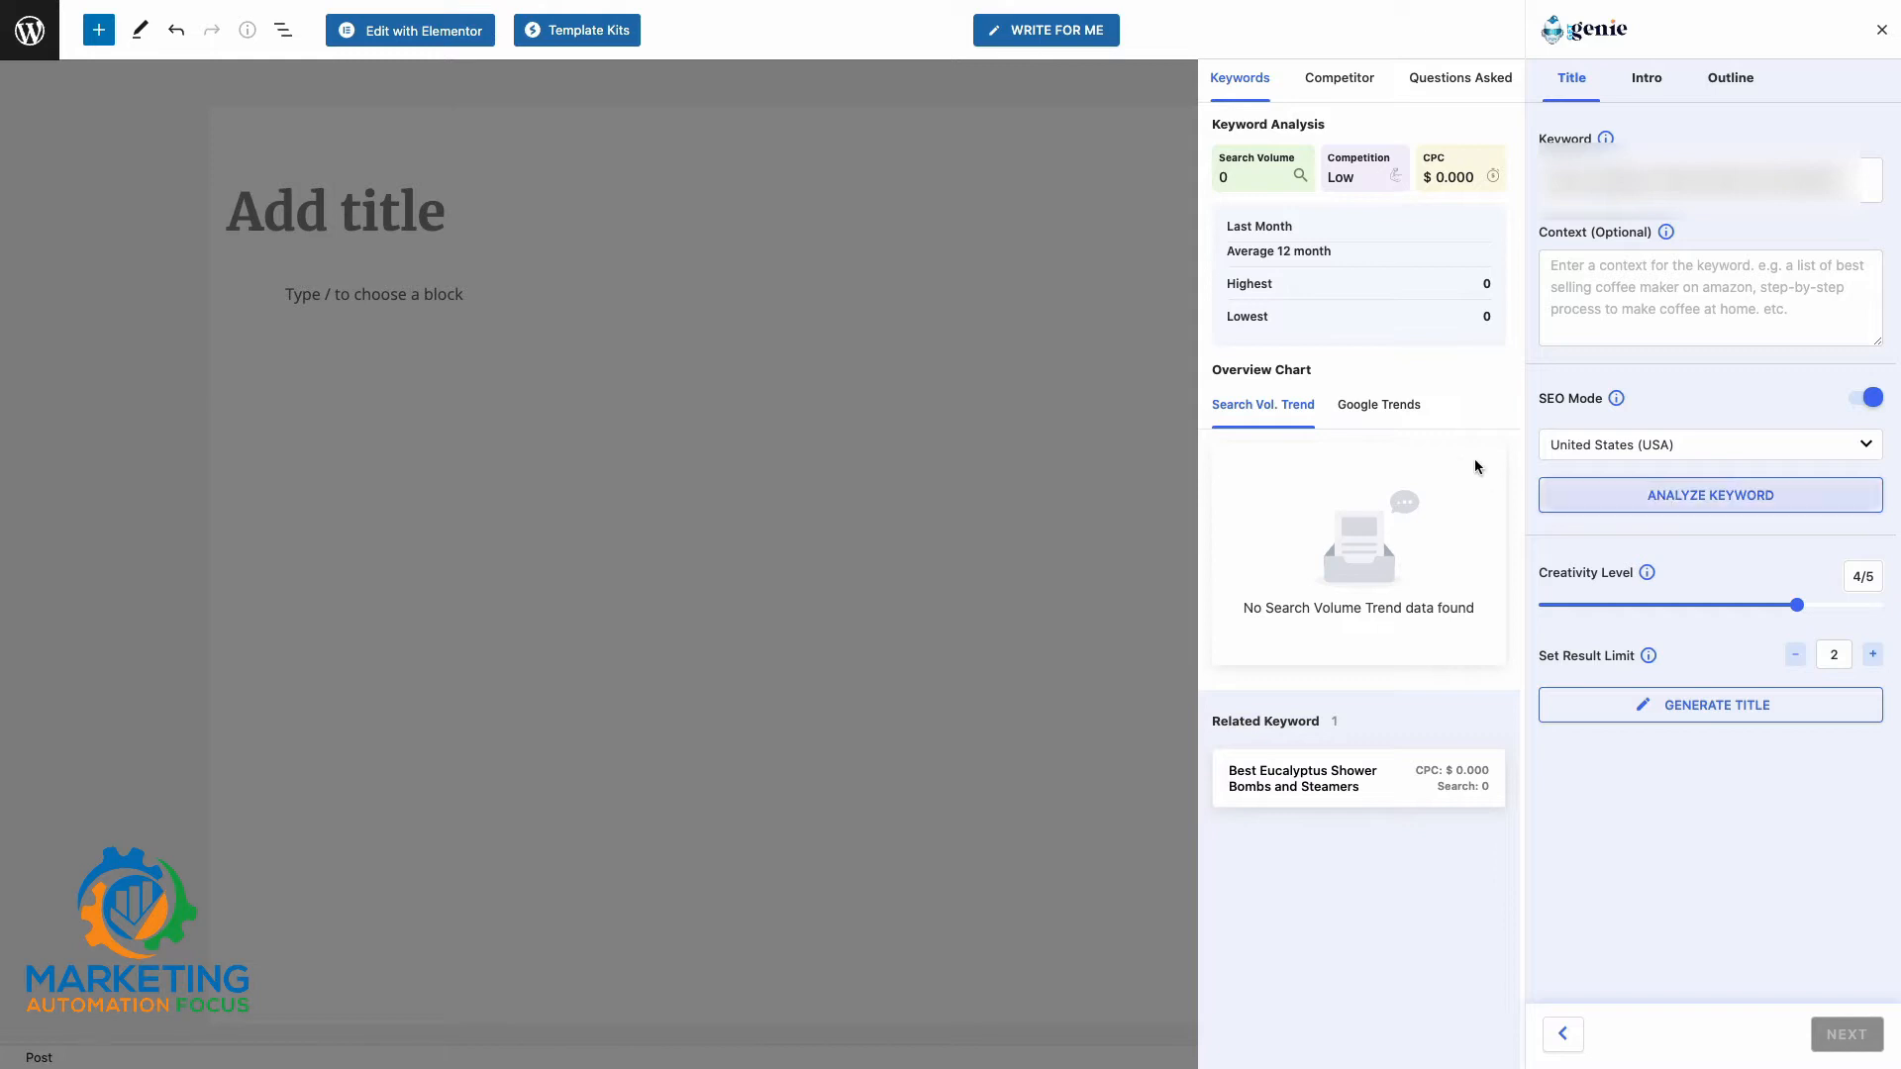
- Check the keyword's Google Trends chart and return to the search volume trend
{"action": "left_click", "coordinate": [1382, 420]}
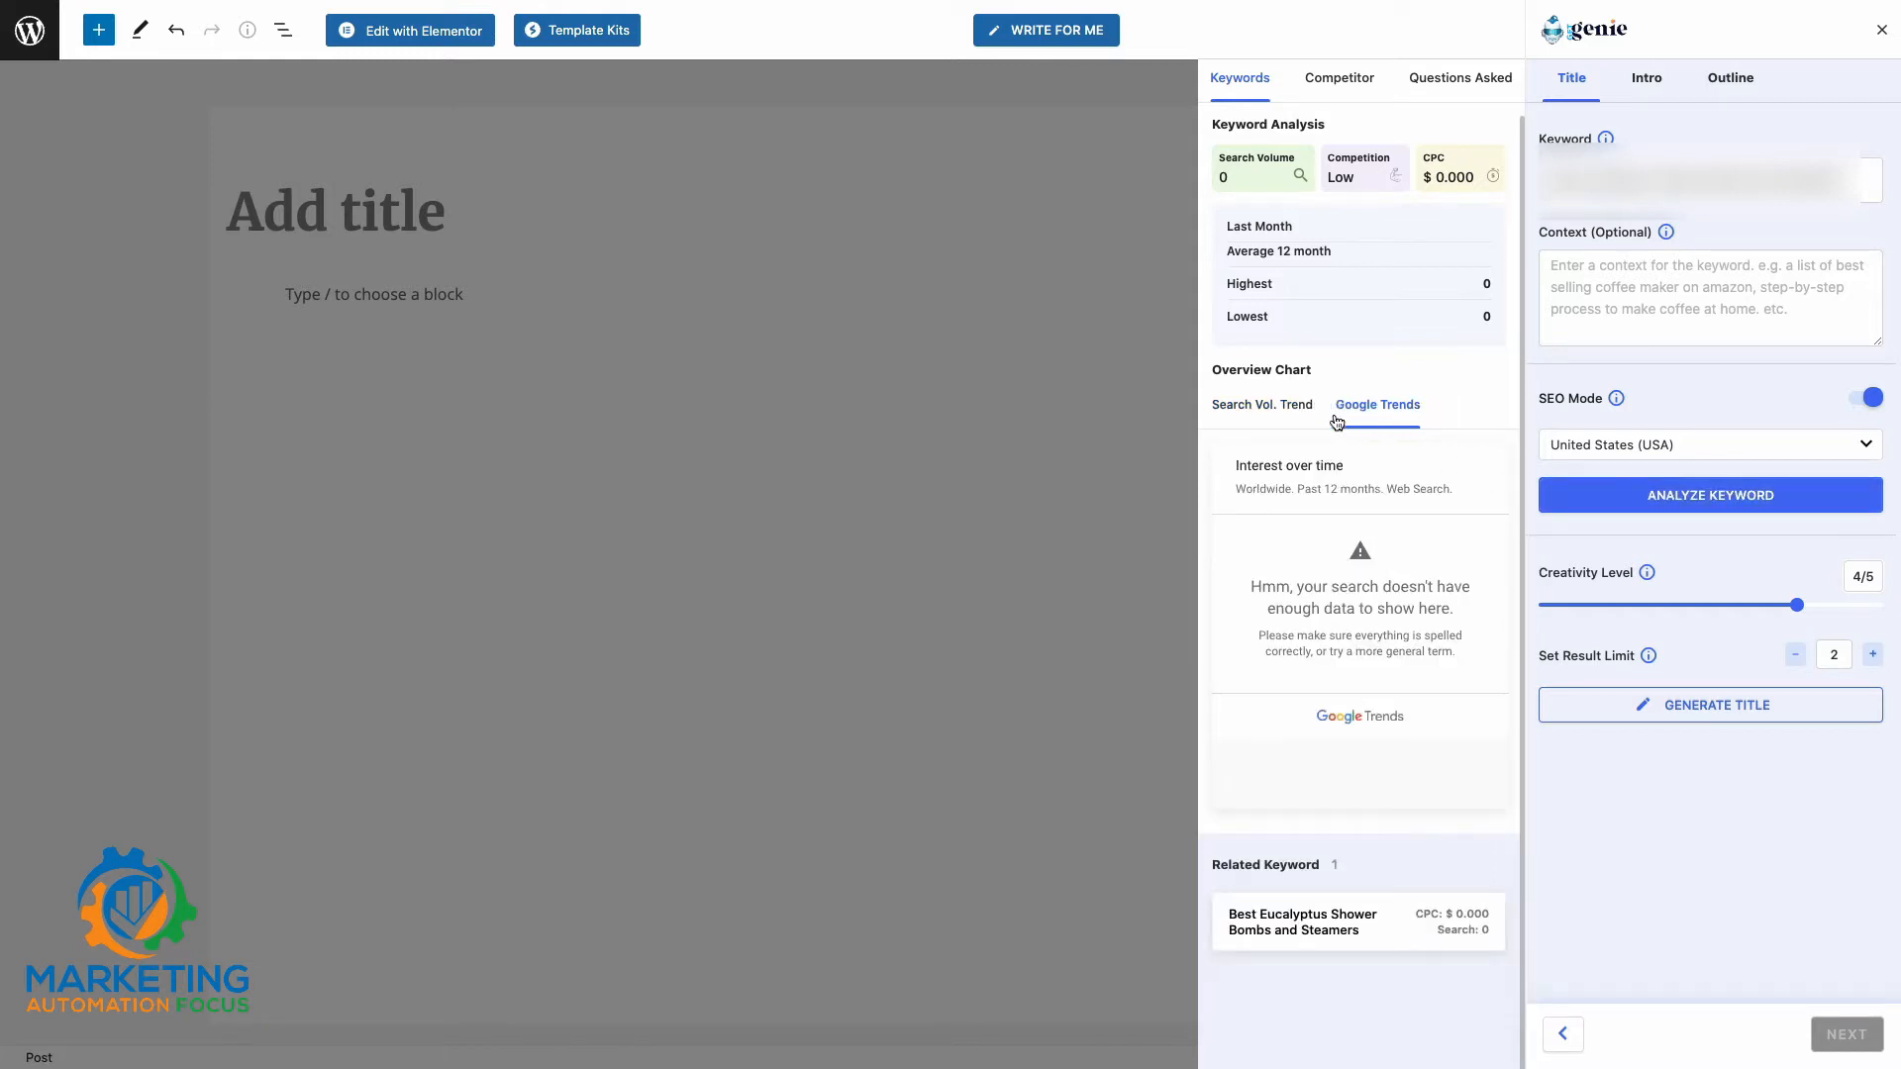
{"action": "left_click", "coordinate": [1280, 420]}
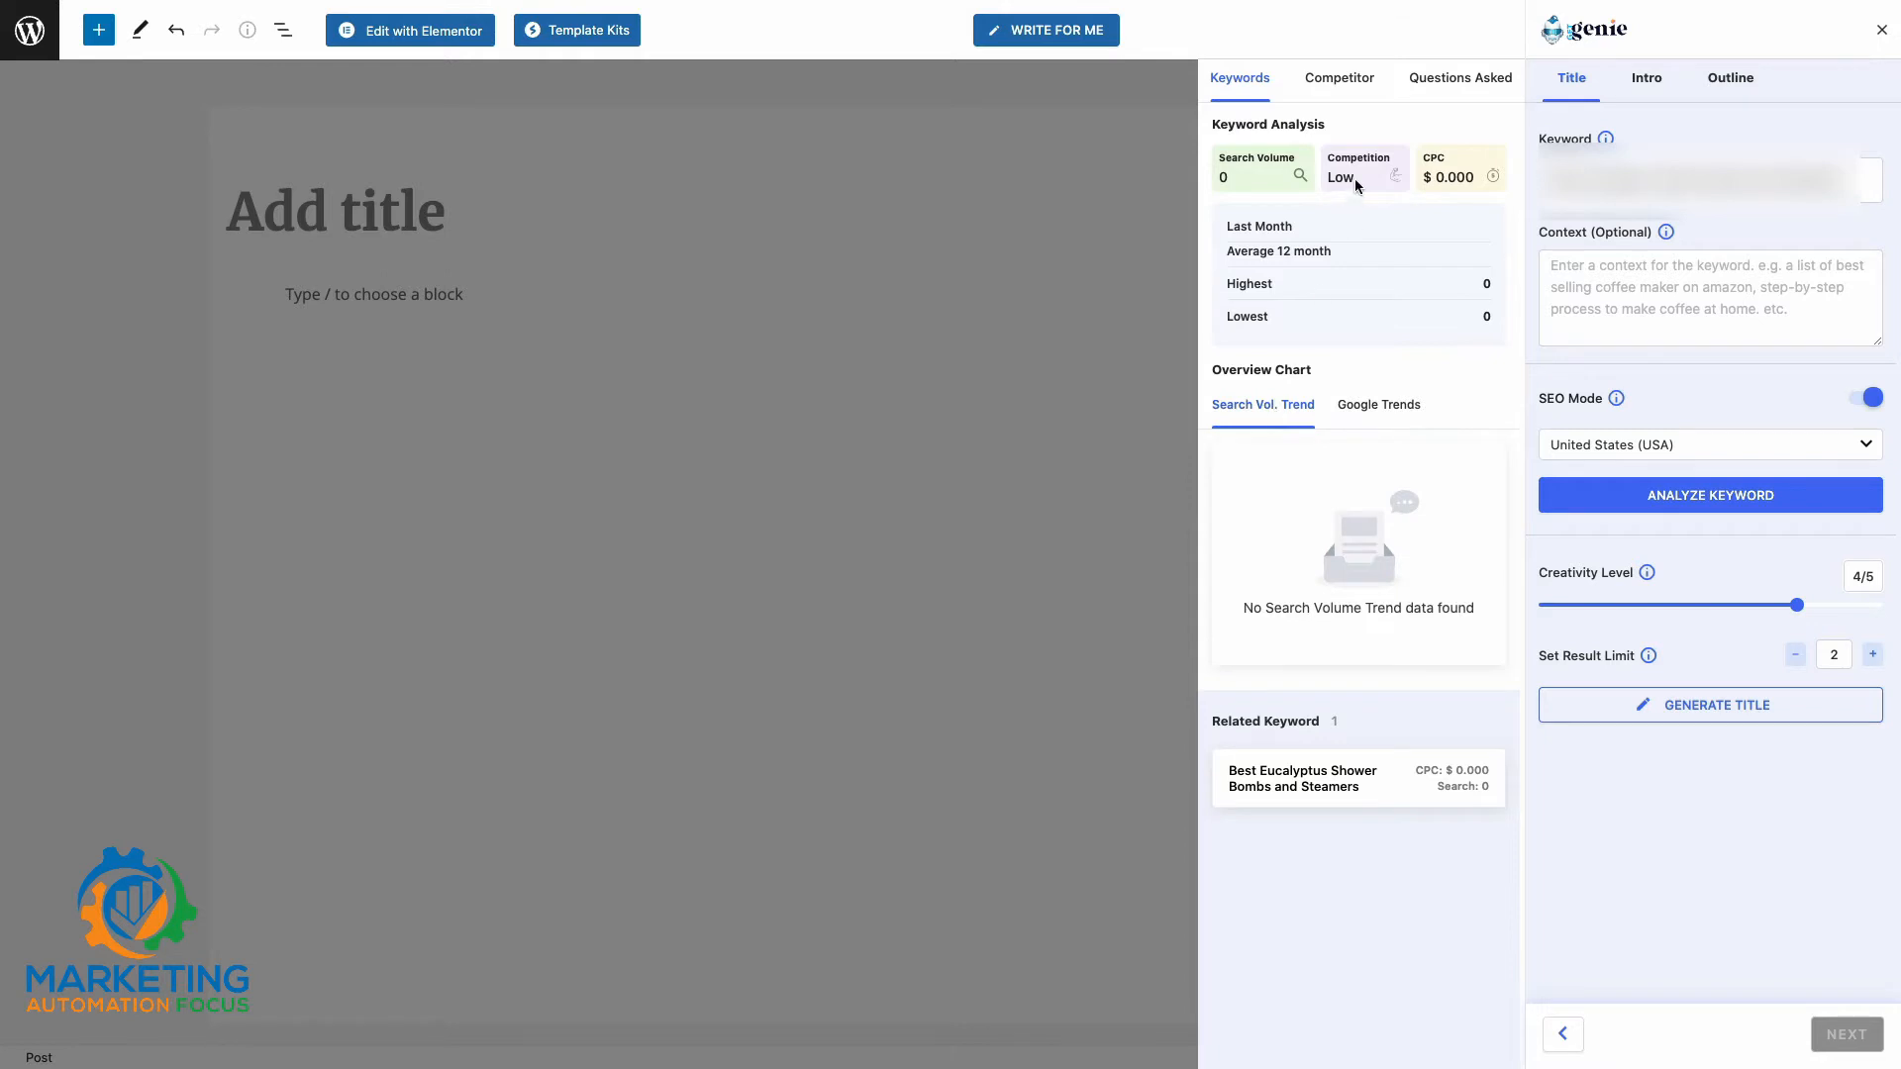
- Try to fetch the keyword's Questions Asked data and competitor list, and recheck the keyword analysis
{"action": "left_click", "coordinate": [1348, 81]}
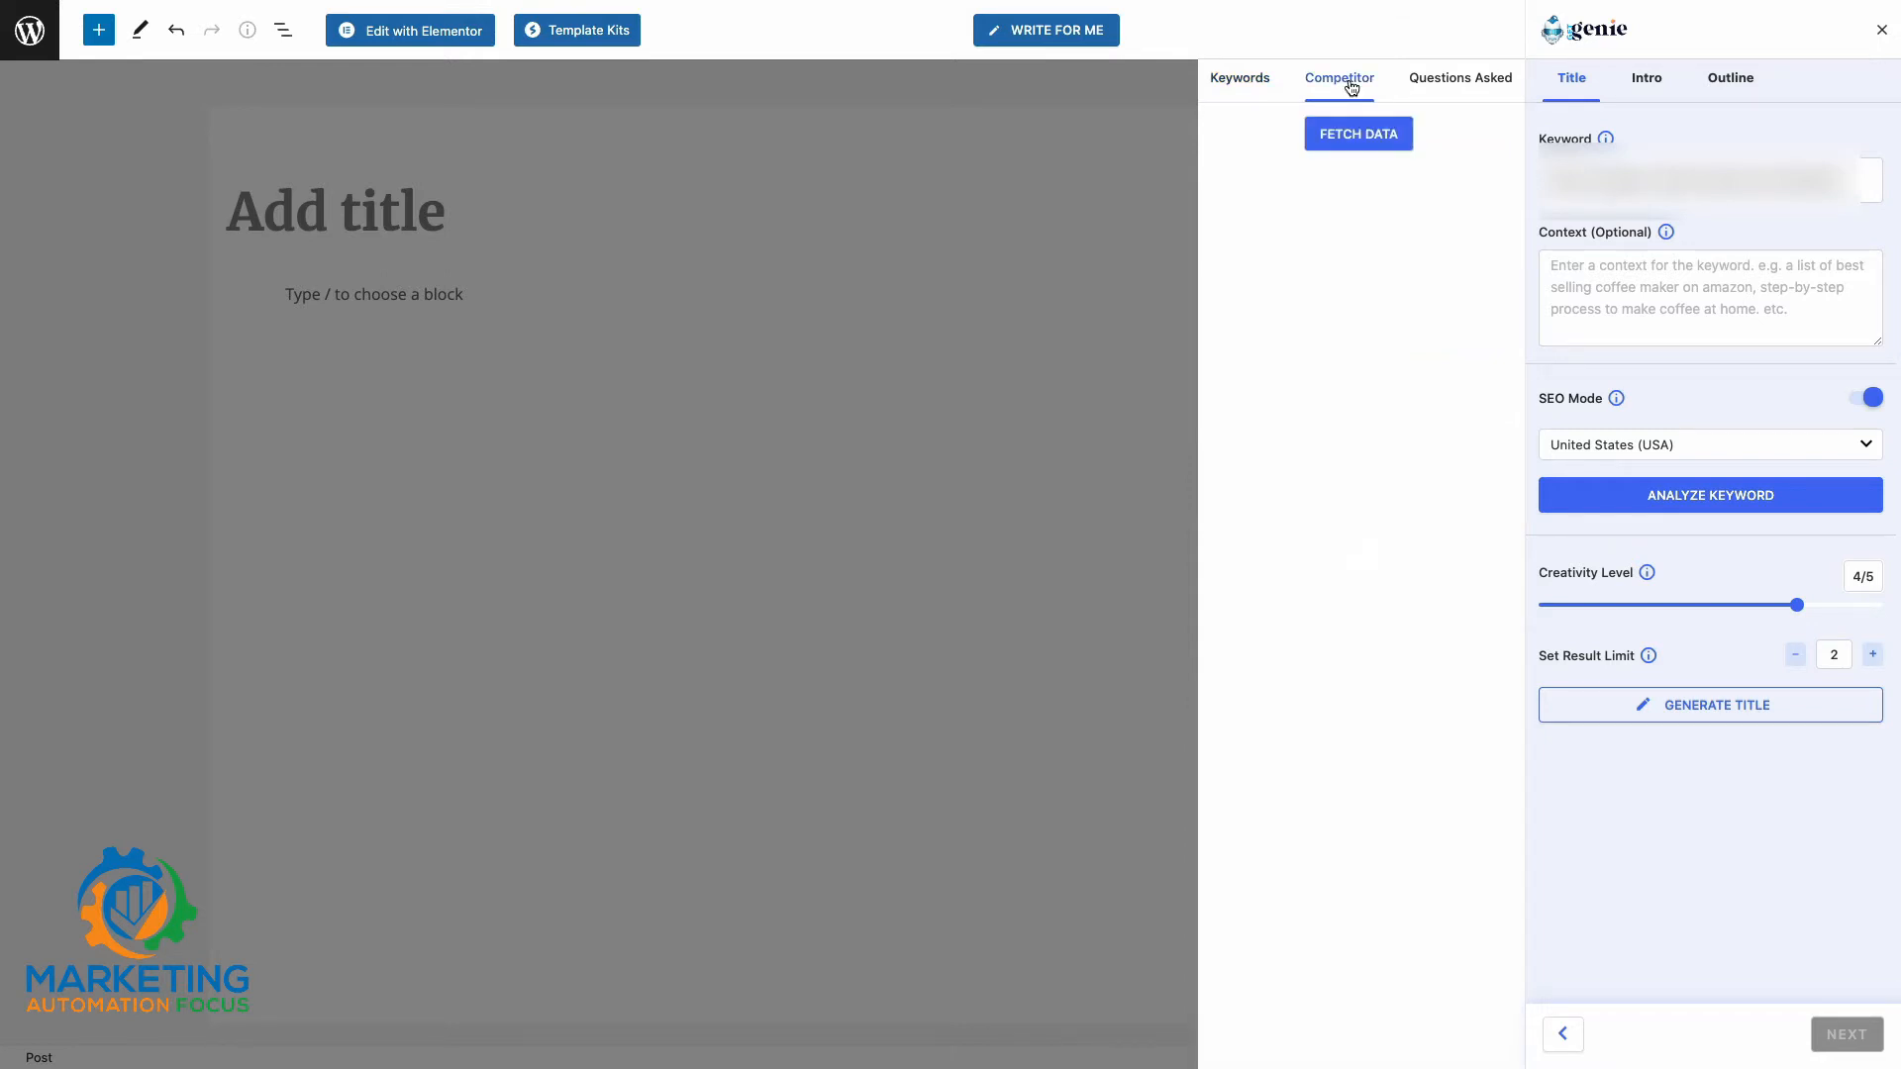
{"action": "left_click", "coordinate": [1438, 91]}
{"action": "left_click", "coordinate": [1333, 133]}
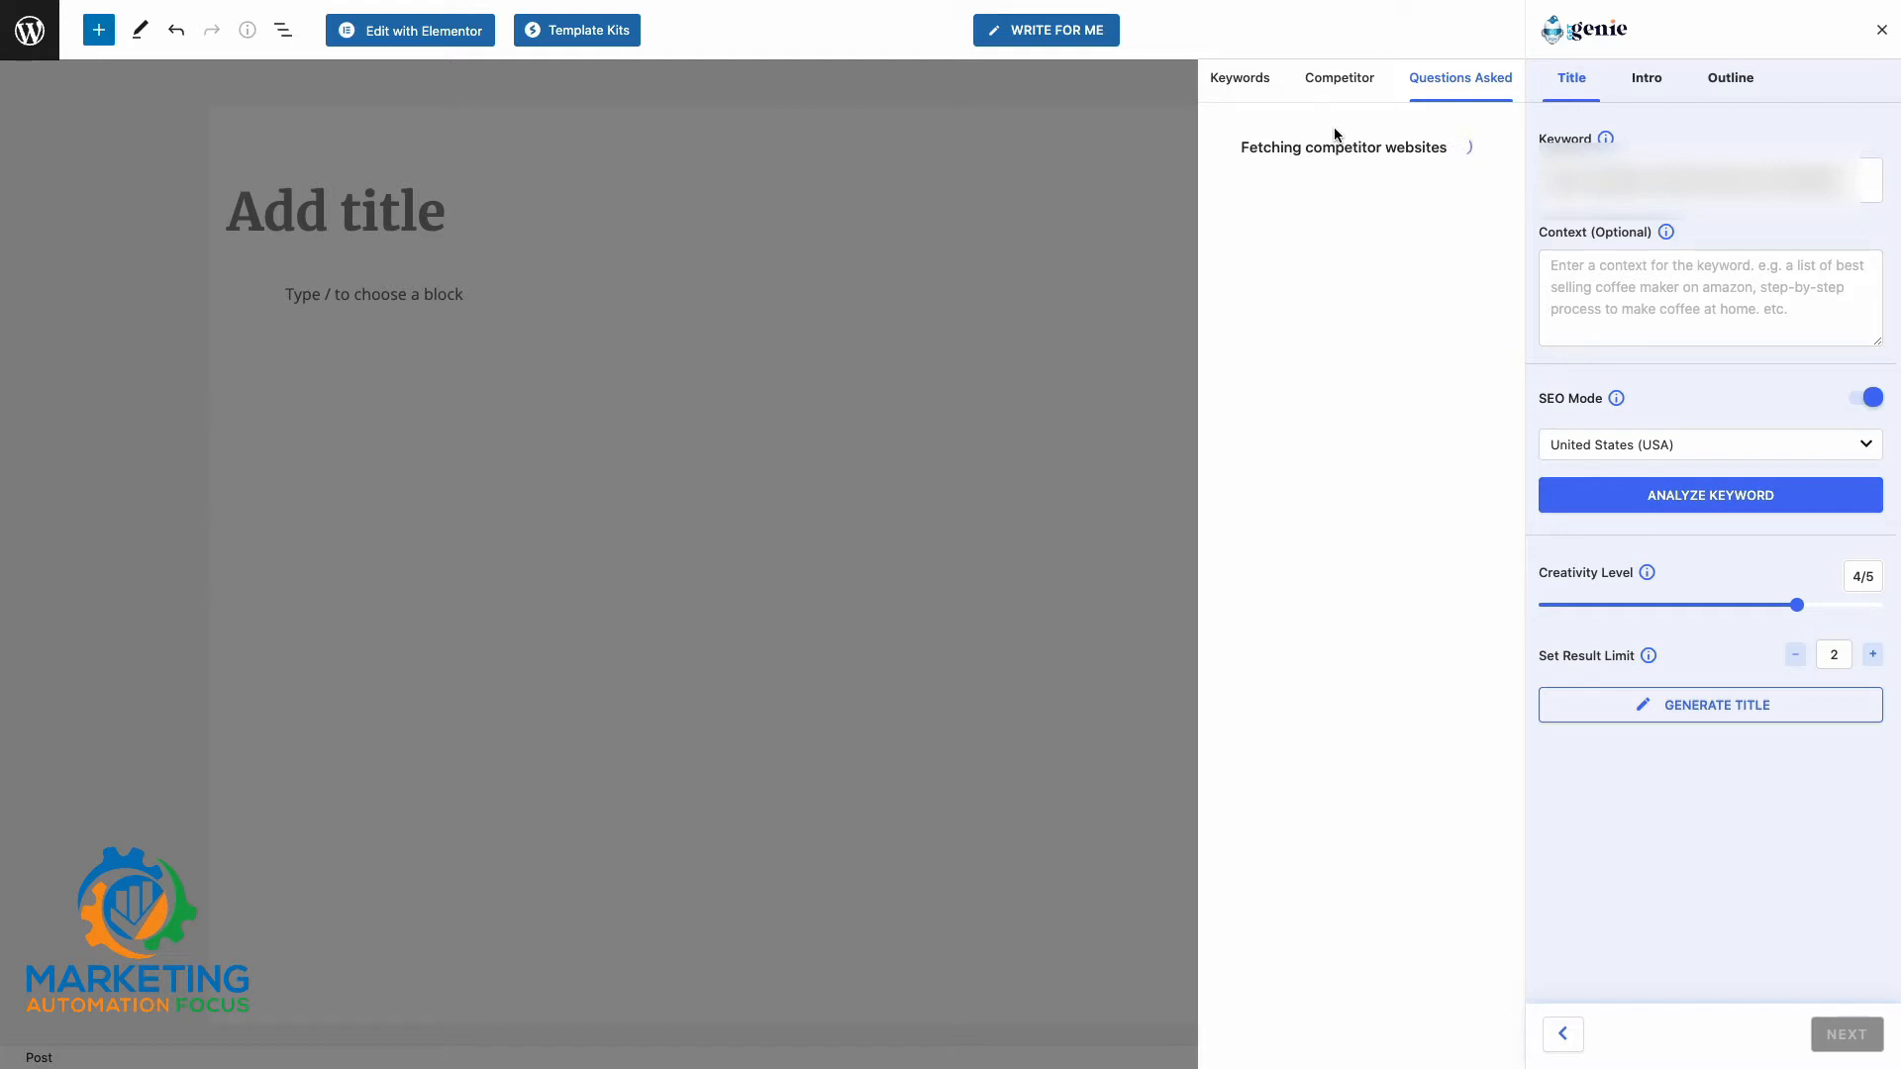
{"action": "left_click", "coordinate": [1336, 136]}
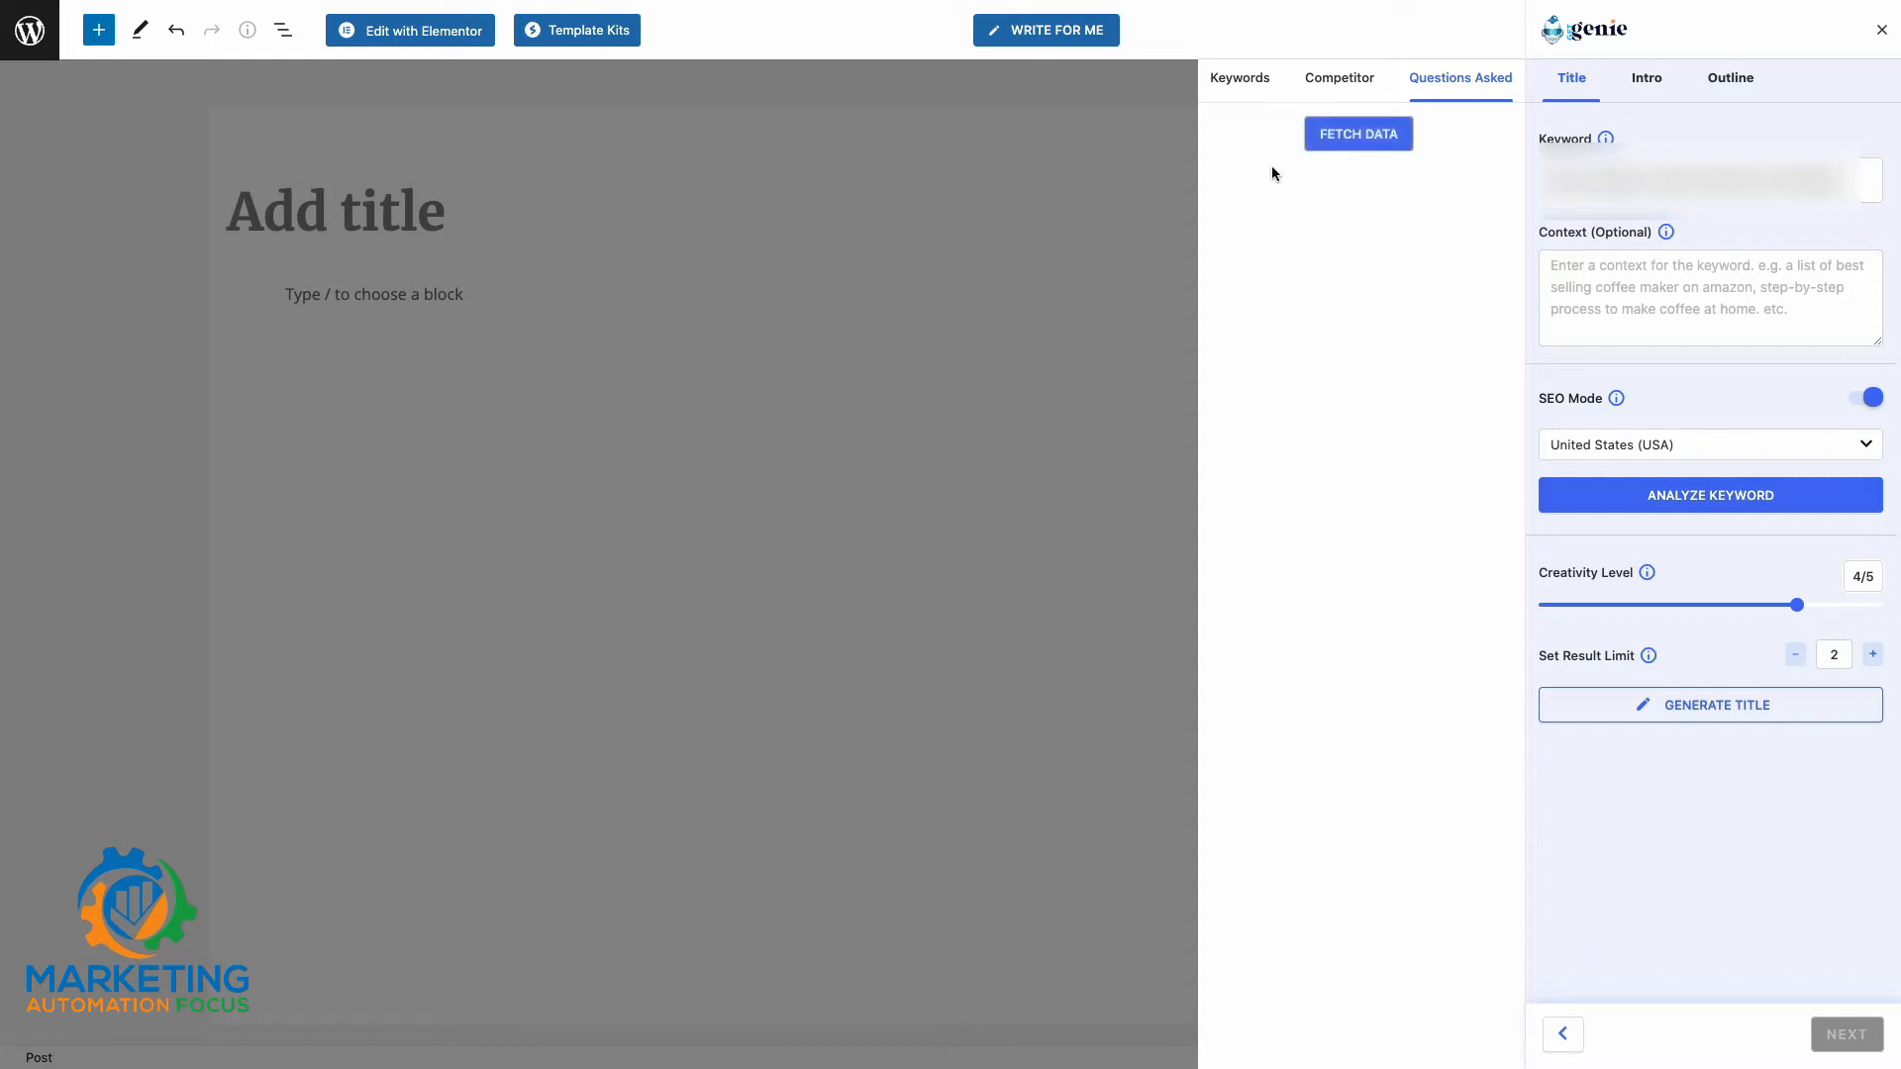
{"action": "left_click", "coordinate": [1335, 84]}
{"action": "left_click", "coordinate": [1354, 141]}
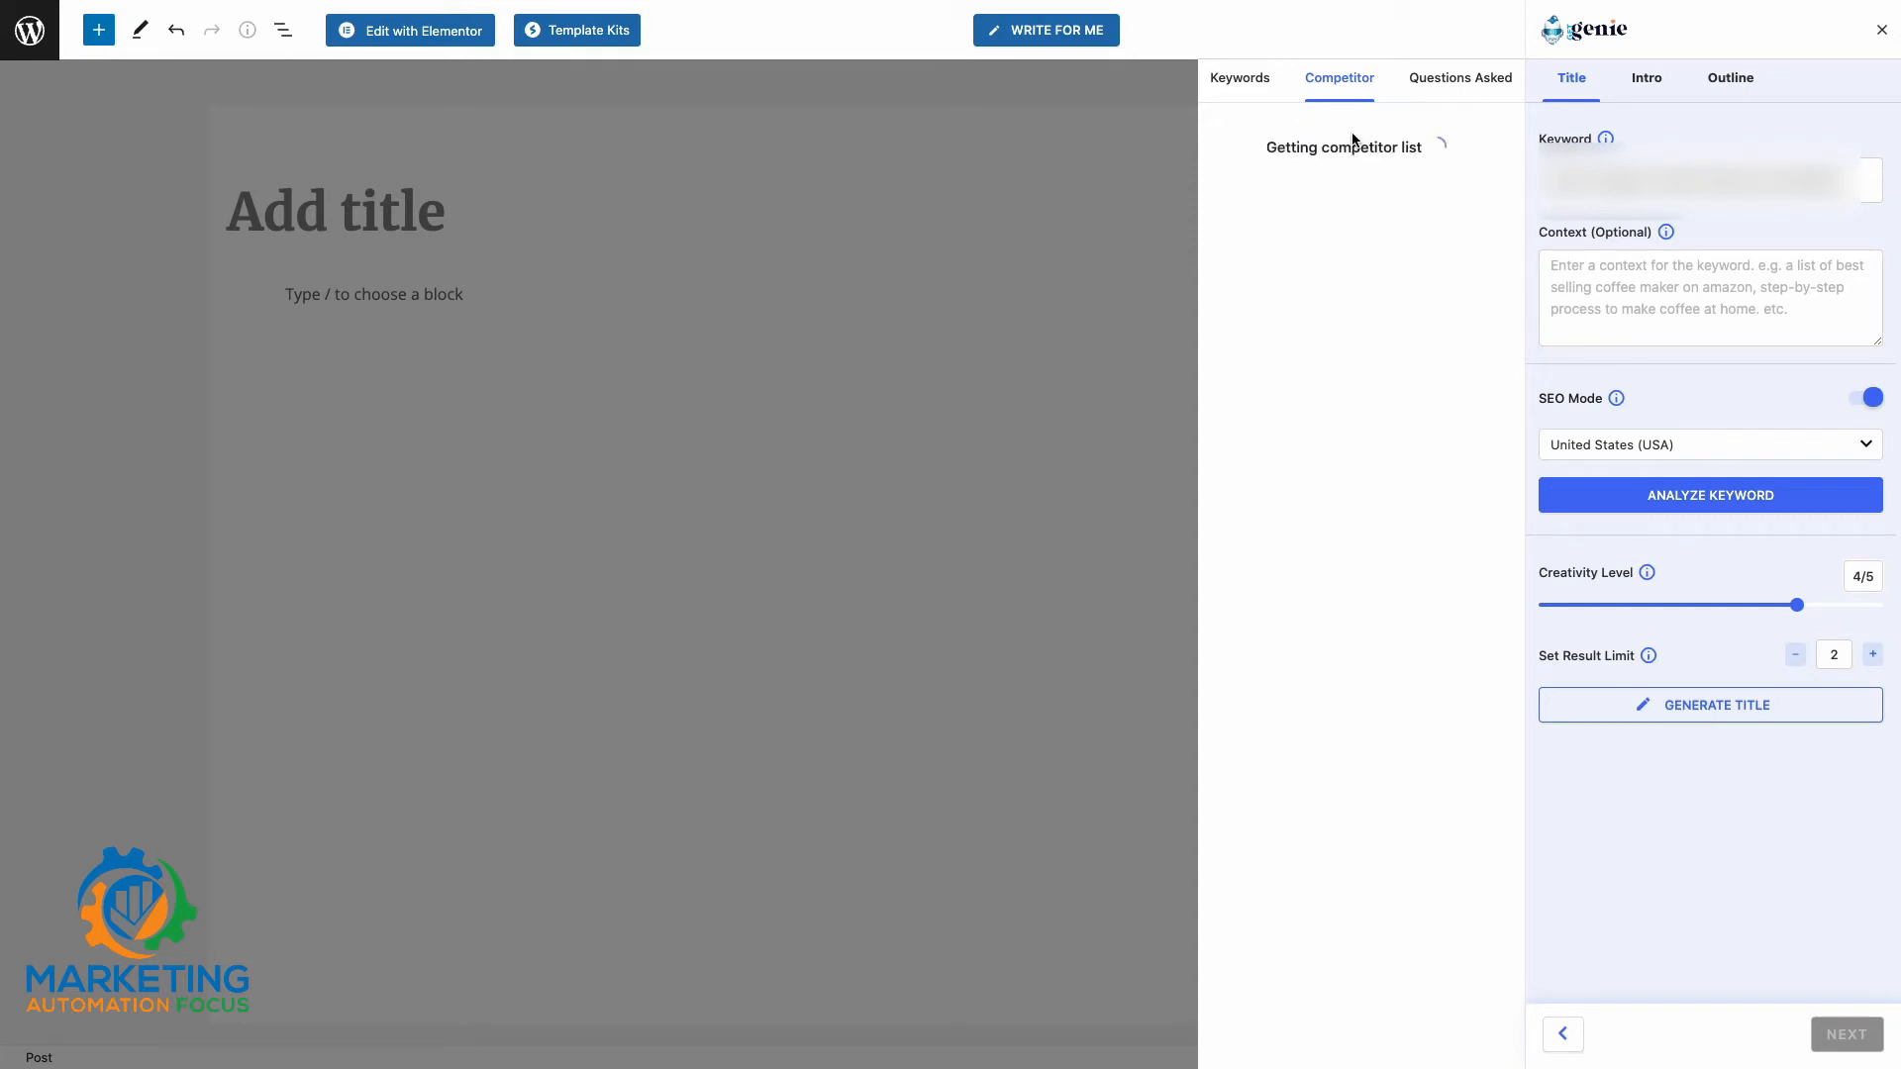
{"action": "left_click", "coordinate": [1242, 79]}
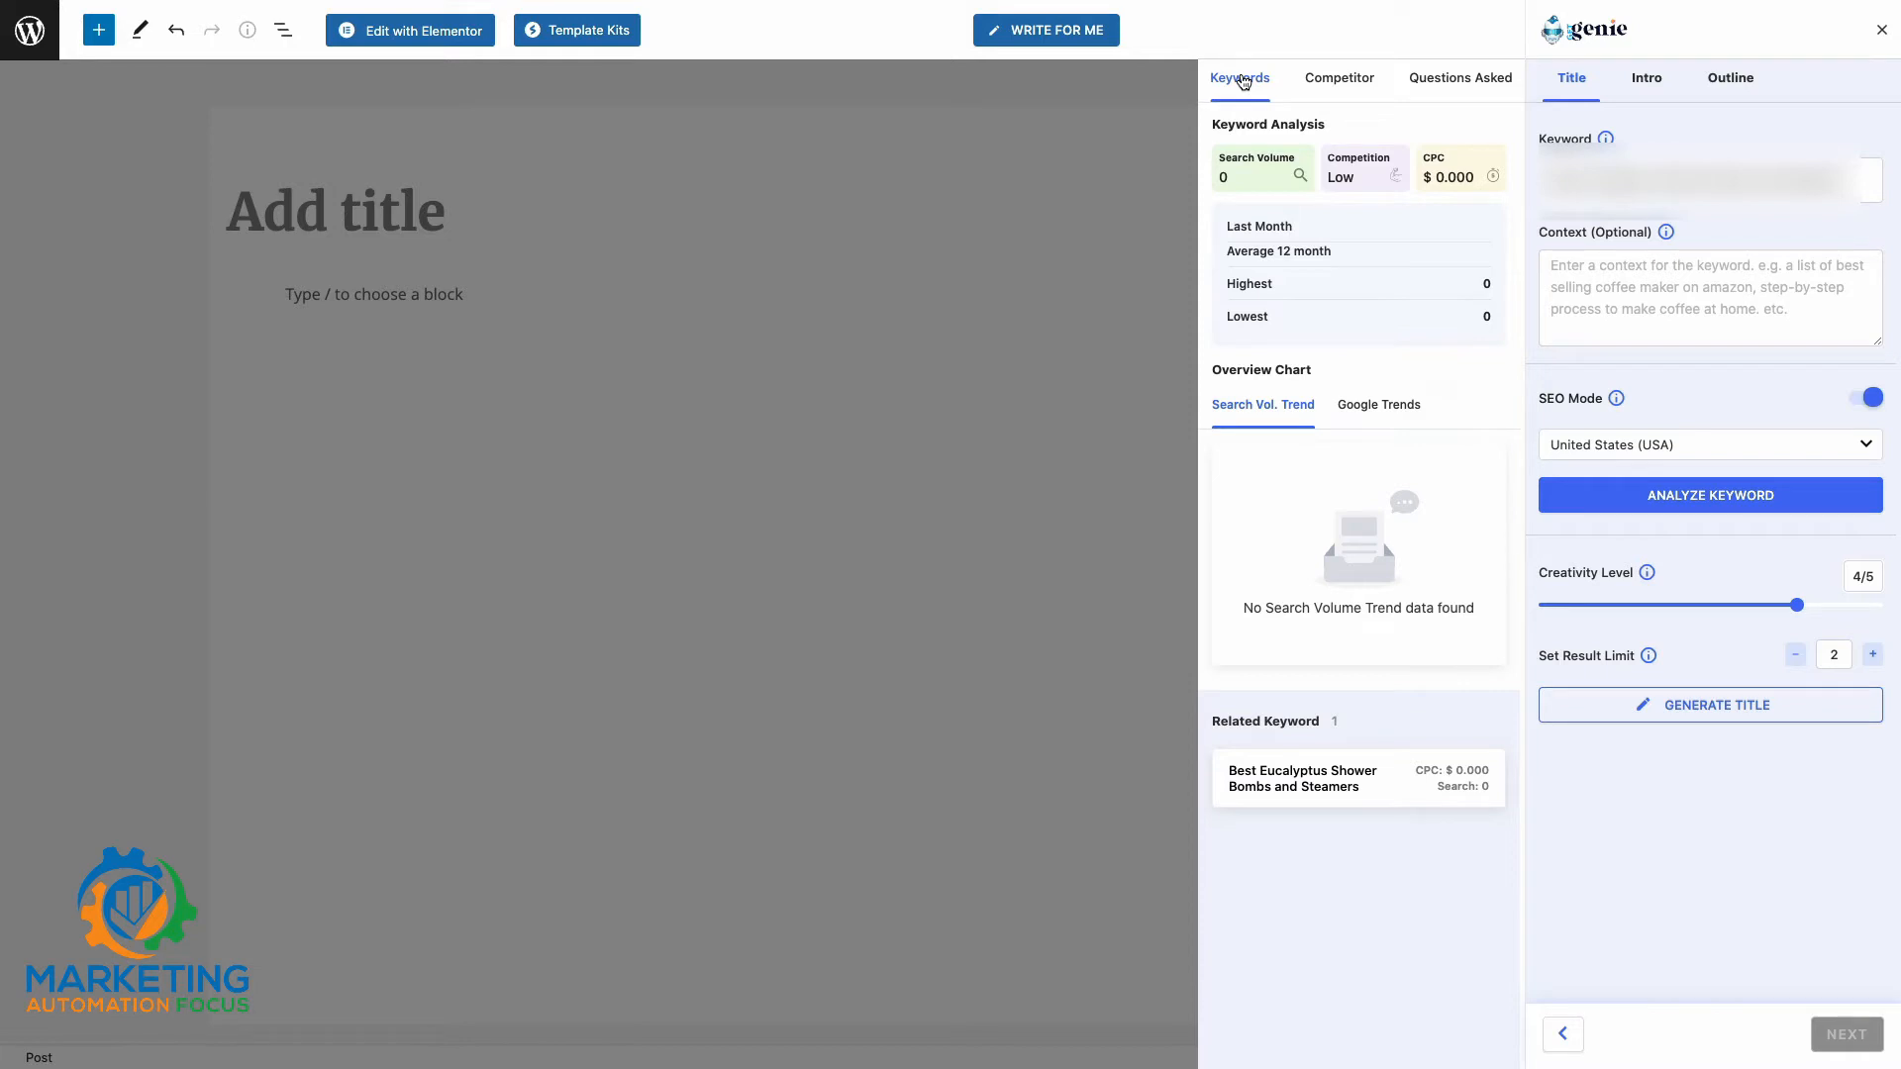
{"action": "left_click", "coordinate": [1329, 83]}
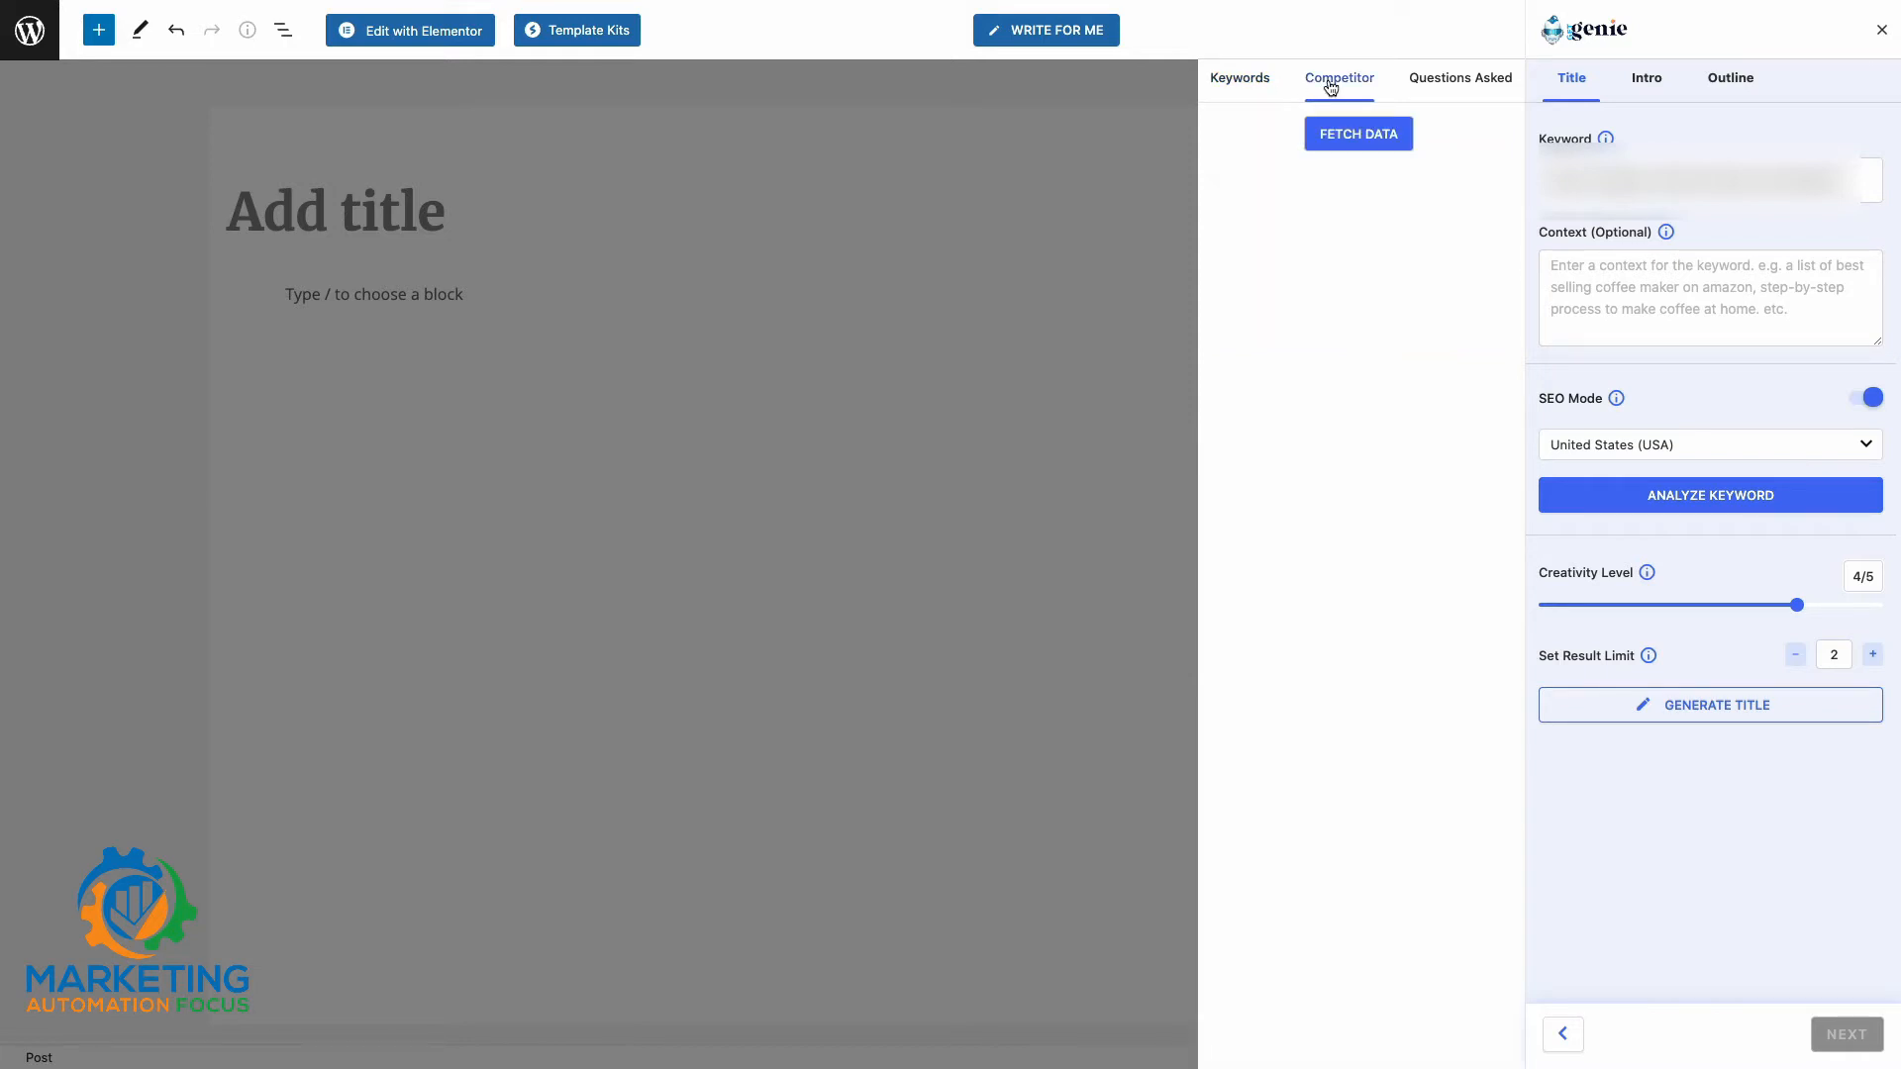
{"action": "left_click", "coordinate": [1432, 85]}
- Generate title suggestions for the keyword with creativity level 4/5 and a result limit of 2
{"action": "left_click", "coordinate": [1688, 705]}
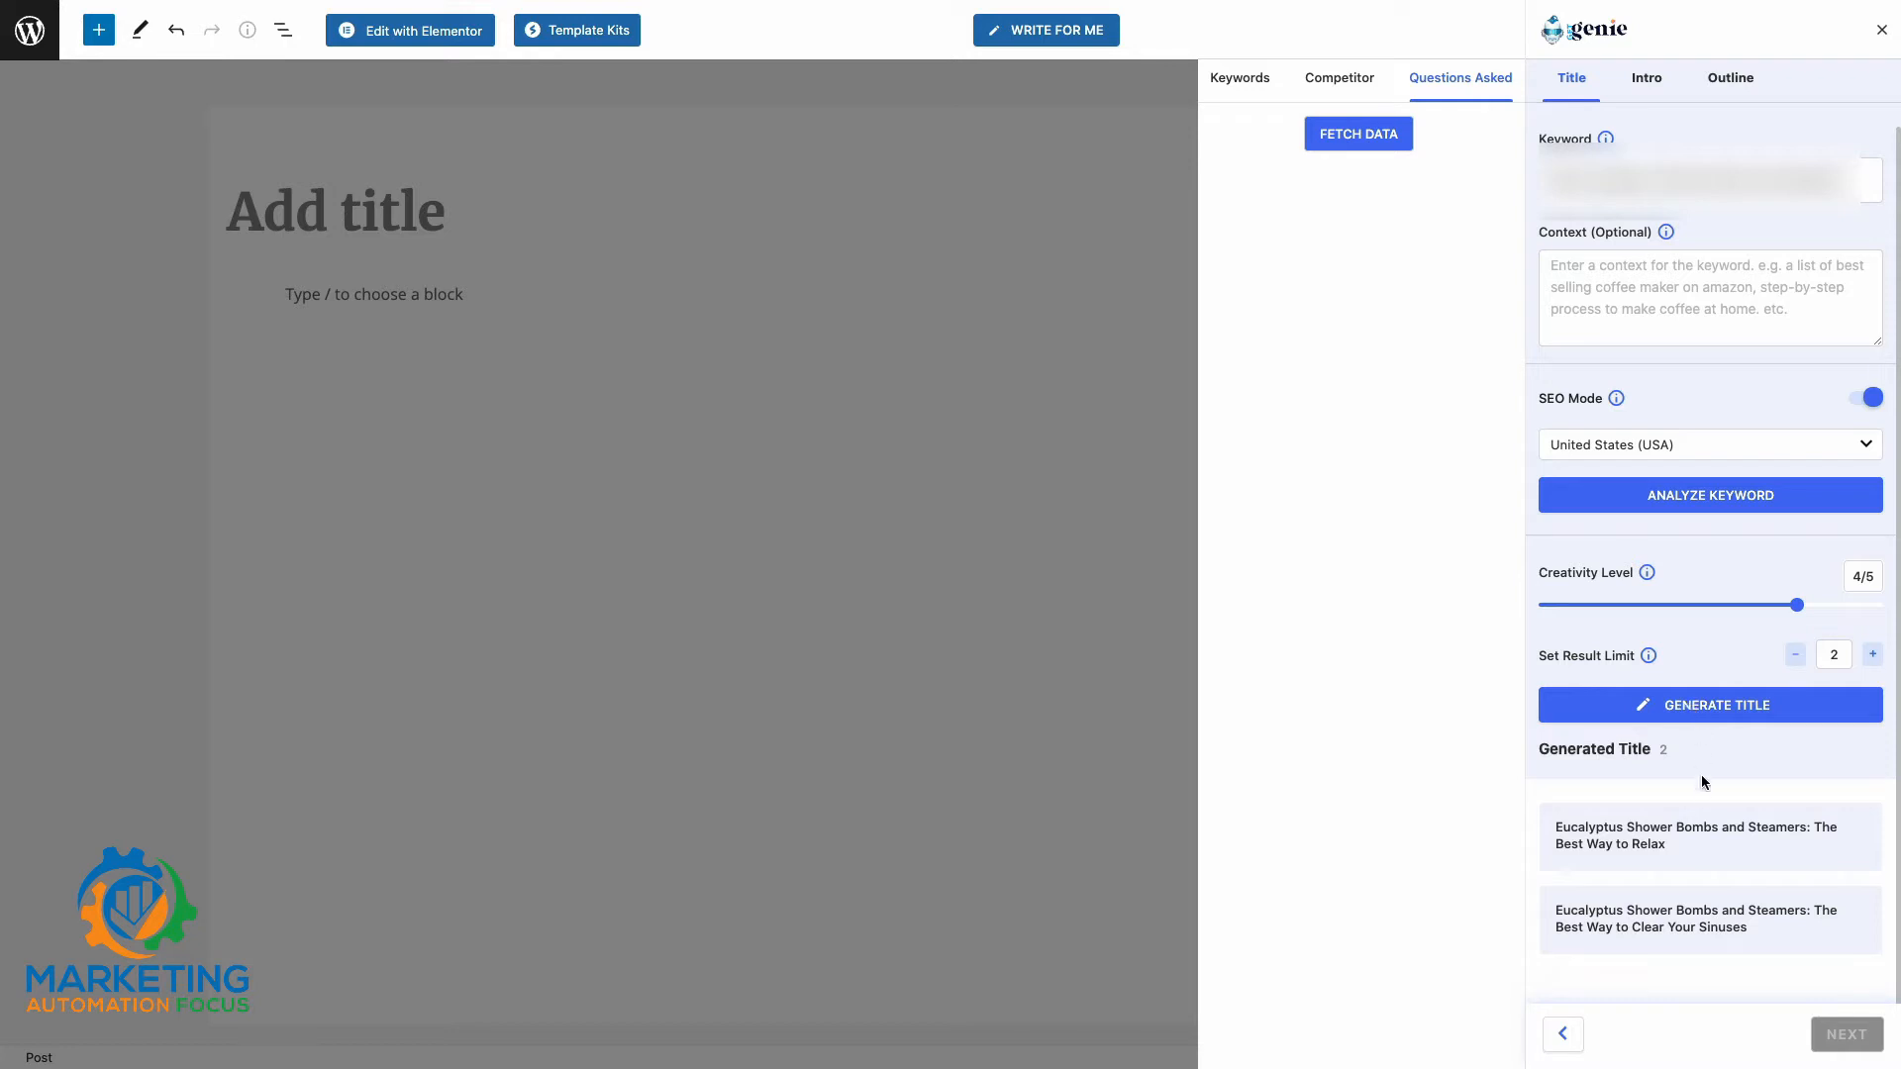
- Select the generated title "Eucalyptus Shower Bombs and Steamers: The Best Way to Relax" for the post
{"action": "scroll", "coordinate": [1696, 812], "scroll_direction": "down", "scroll_amount": 1}
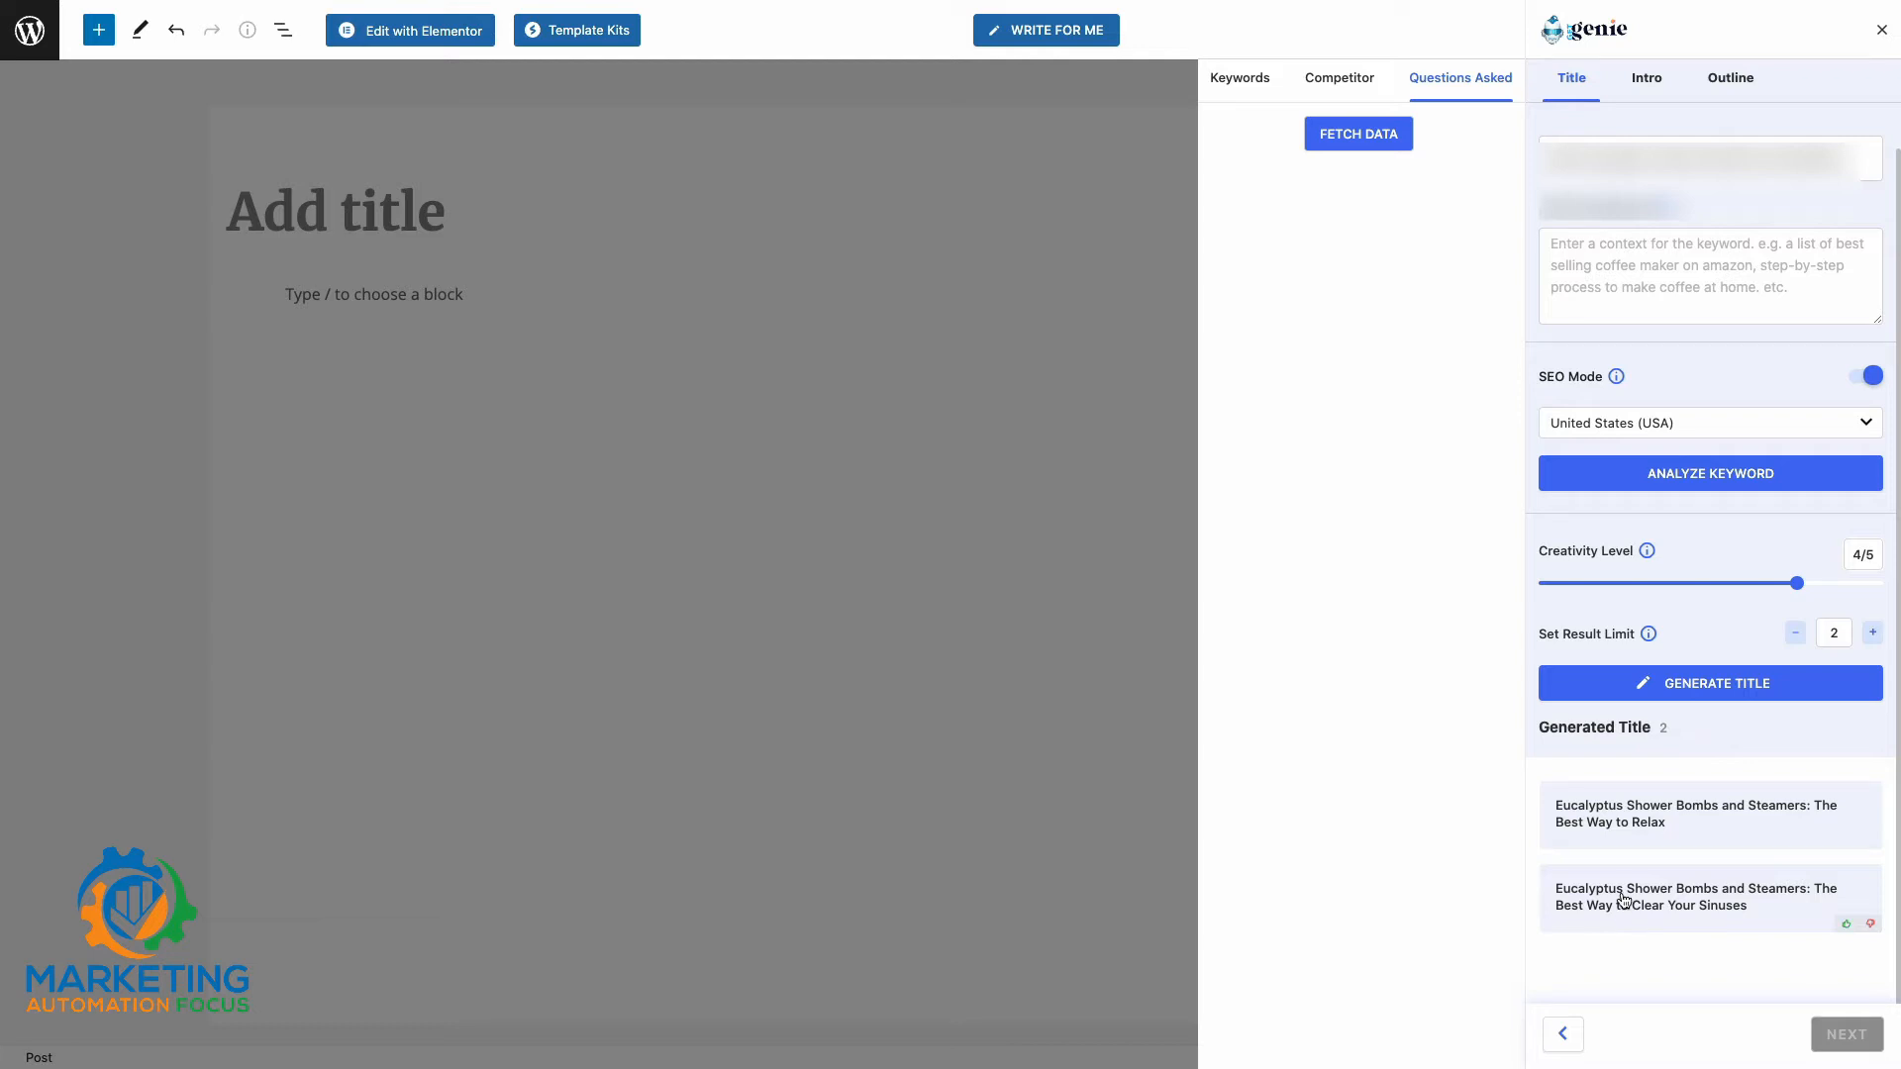
{"action": "left_click", "coordinate": [1617, 830]}
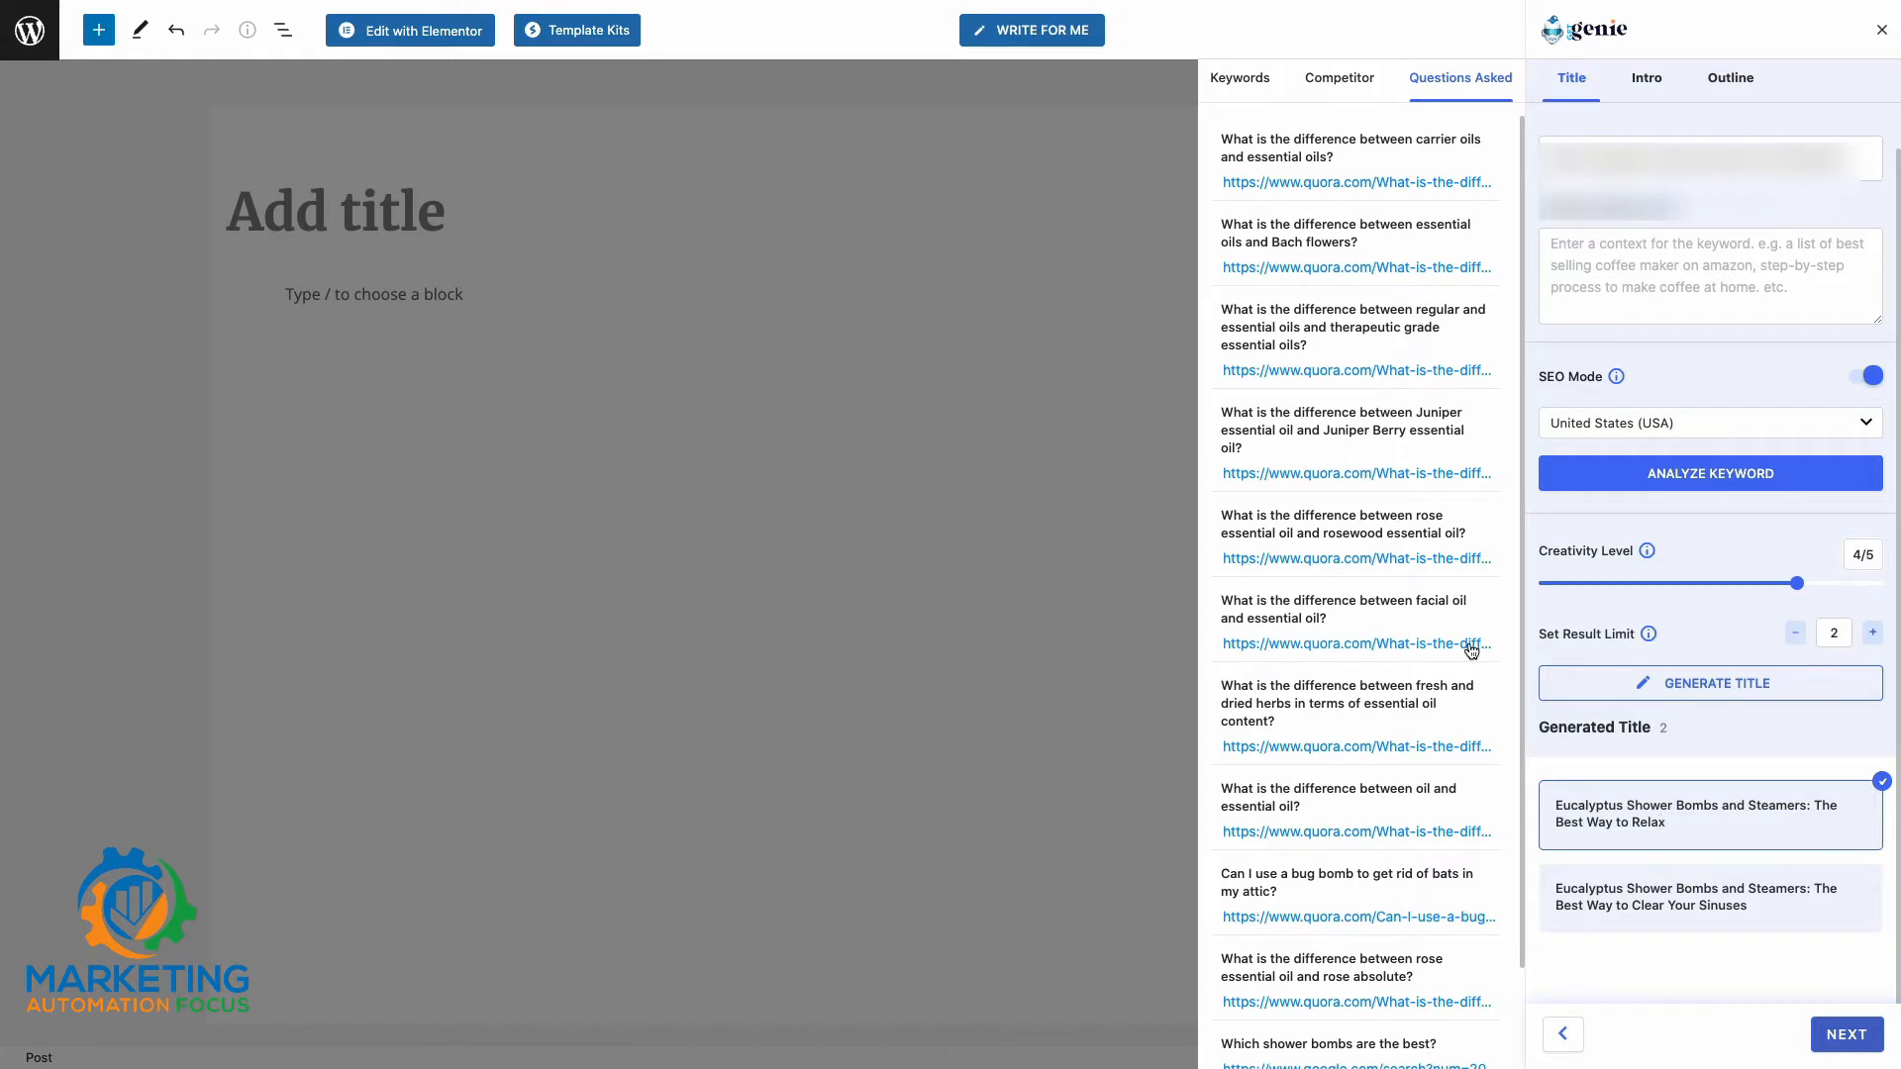
- Examine the competitor articles for the keyword, including their word, heading and image counts and outline headings
{"action": "left_click", "coordinate": [1335, 87]}
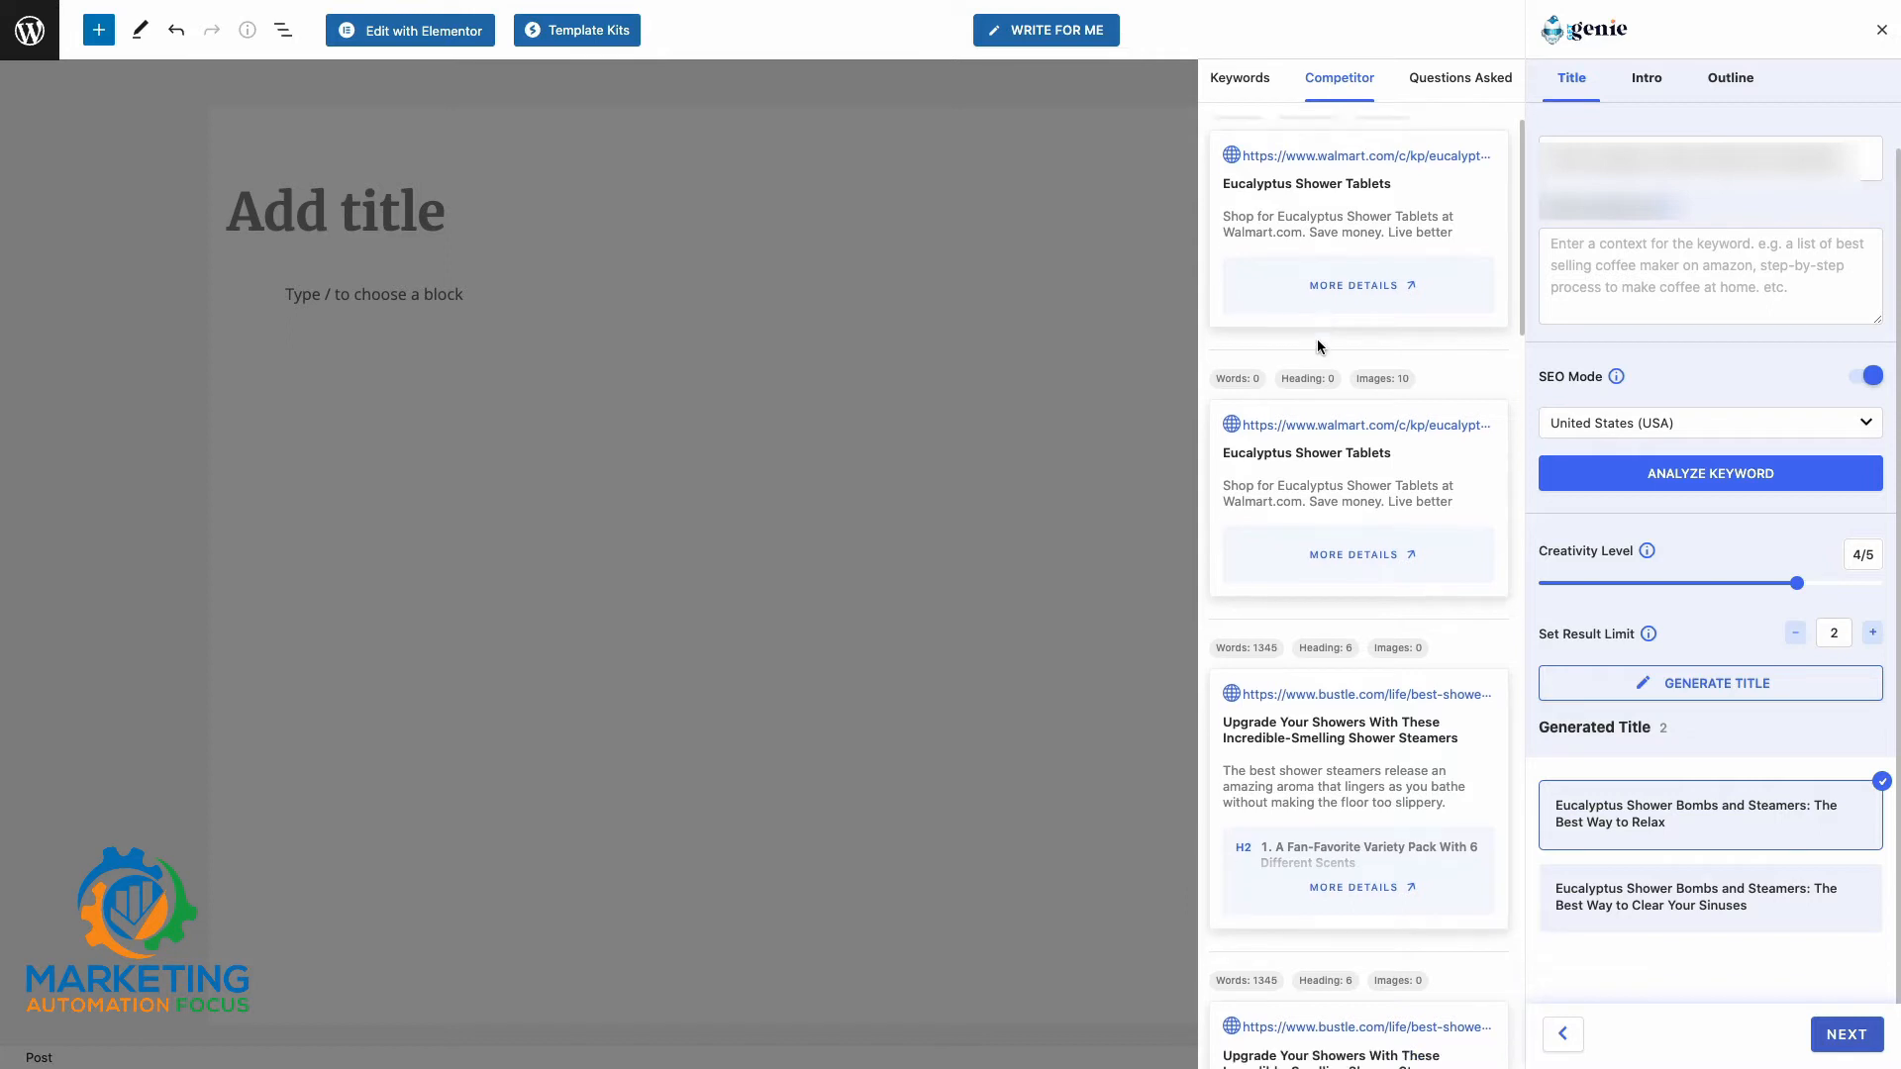
{"action": "scroll", "coordinate": [1317, 344], "scroll_direction": "down", "scroll_amount": 3}
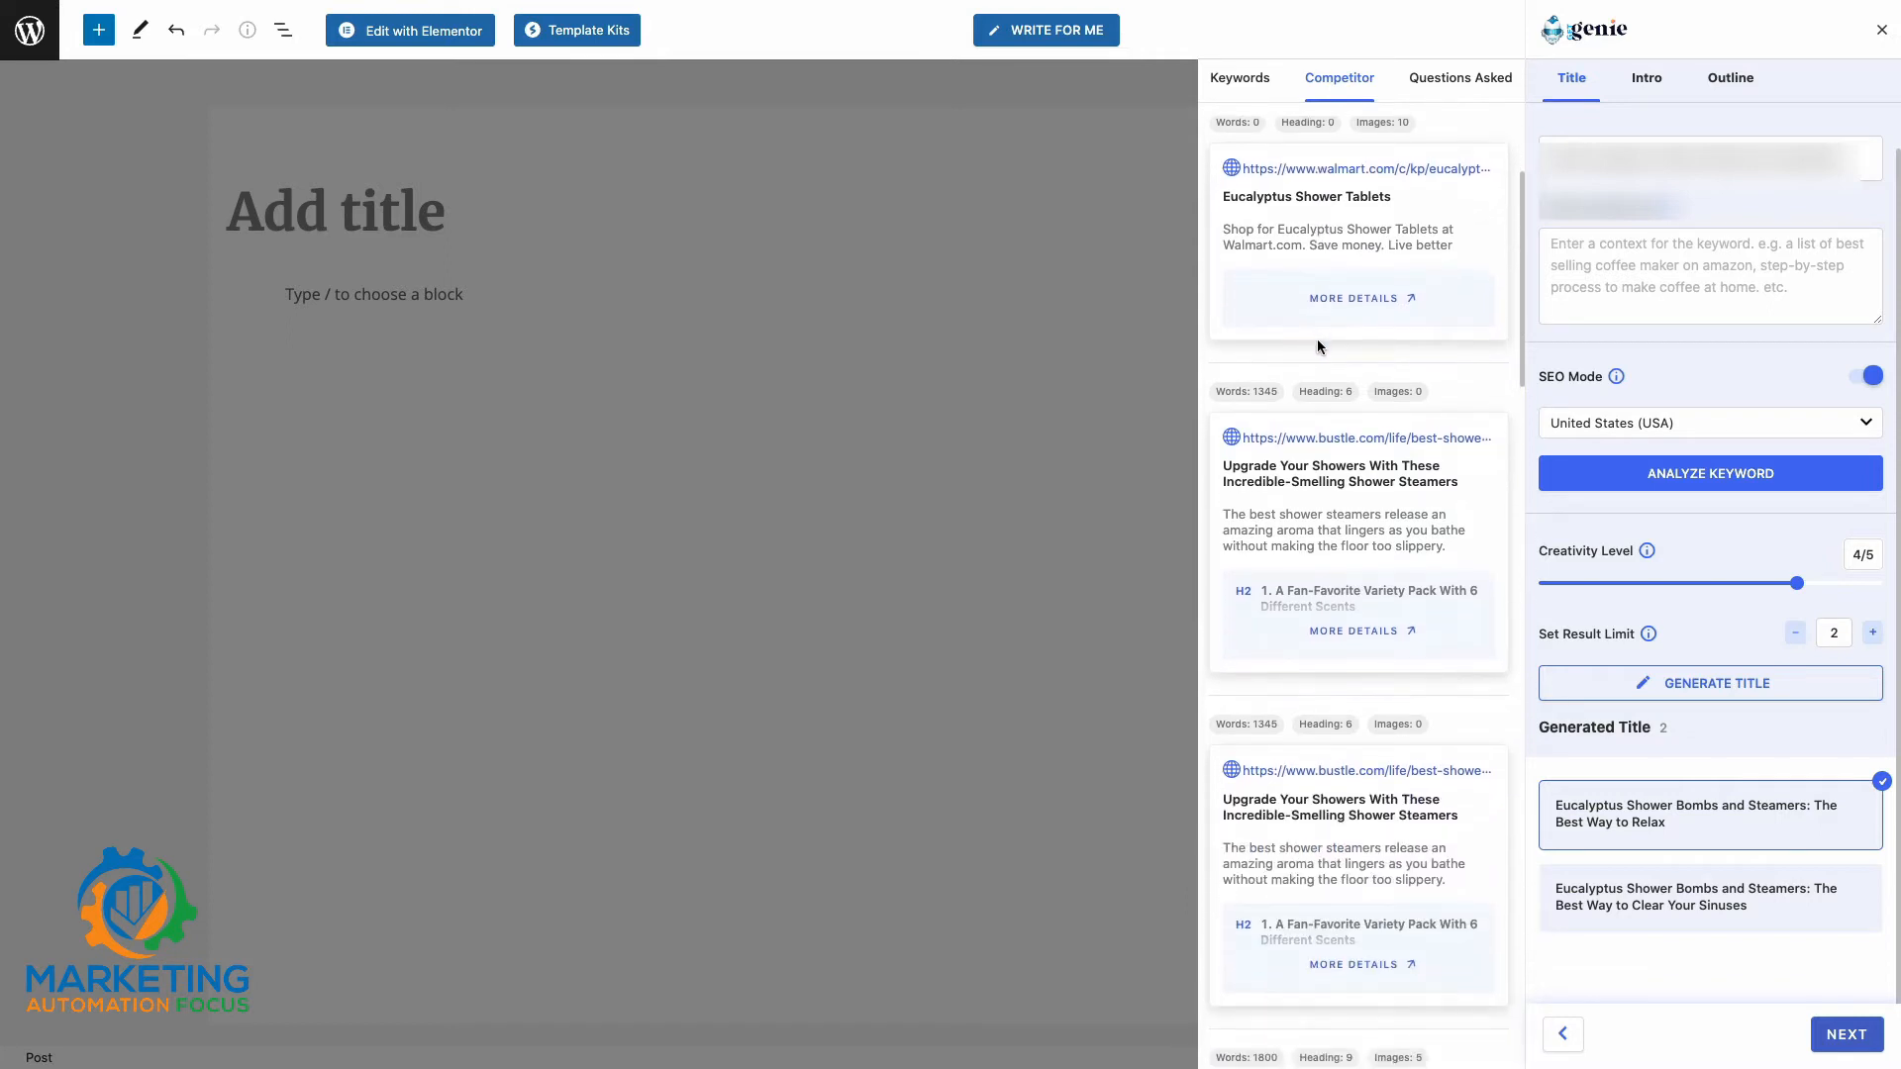
{"action": "scroll", "coordinate": [1317, 344], "scroll_direction": "down", "scroll_amount": 1}
{"action": "scroll", "coordinate": [1316, 342], "scroll_direction": "down", "scroll_amount": 7}
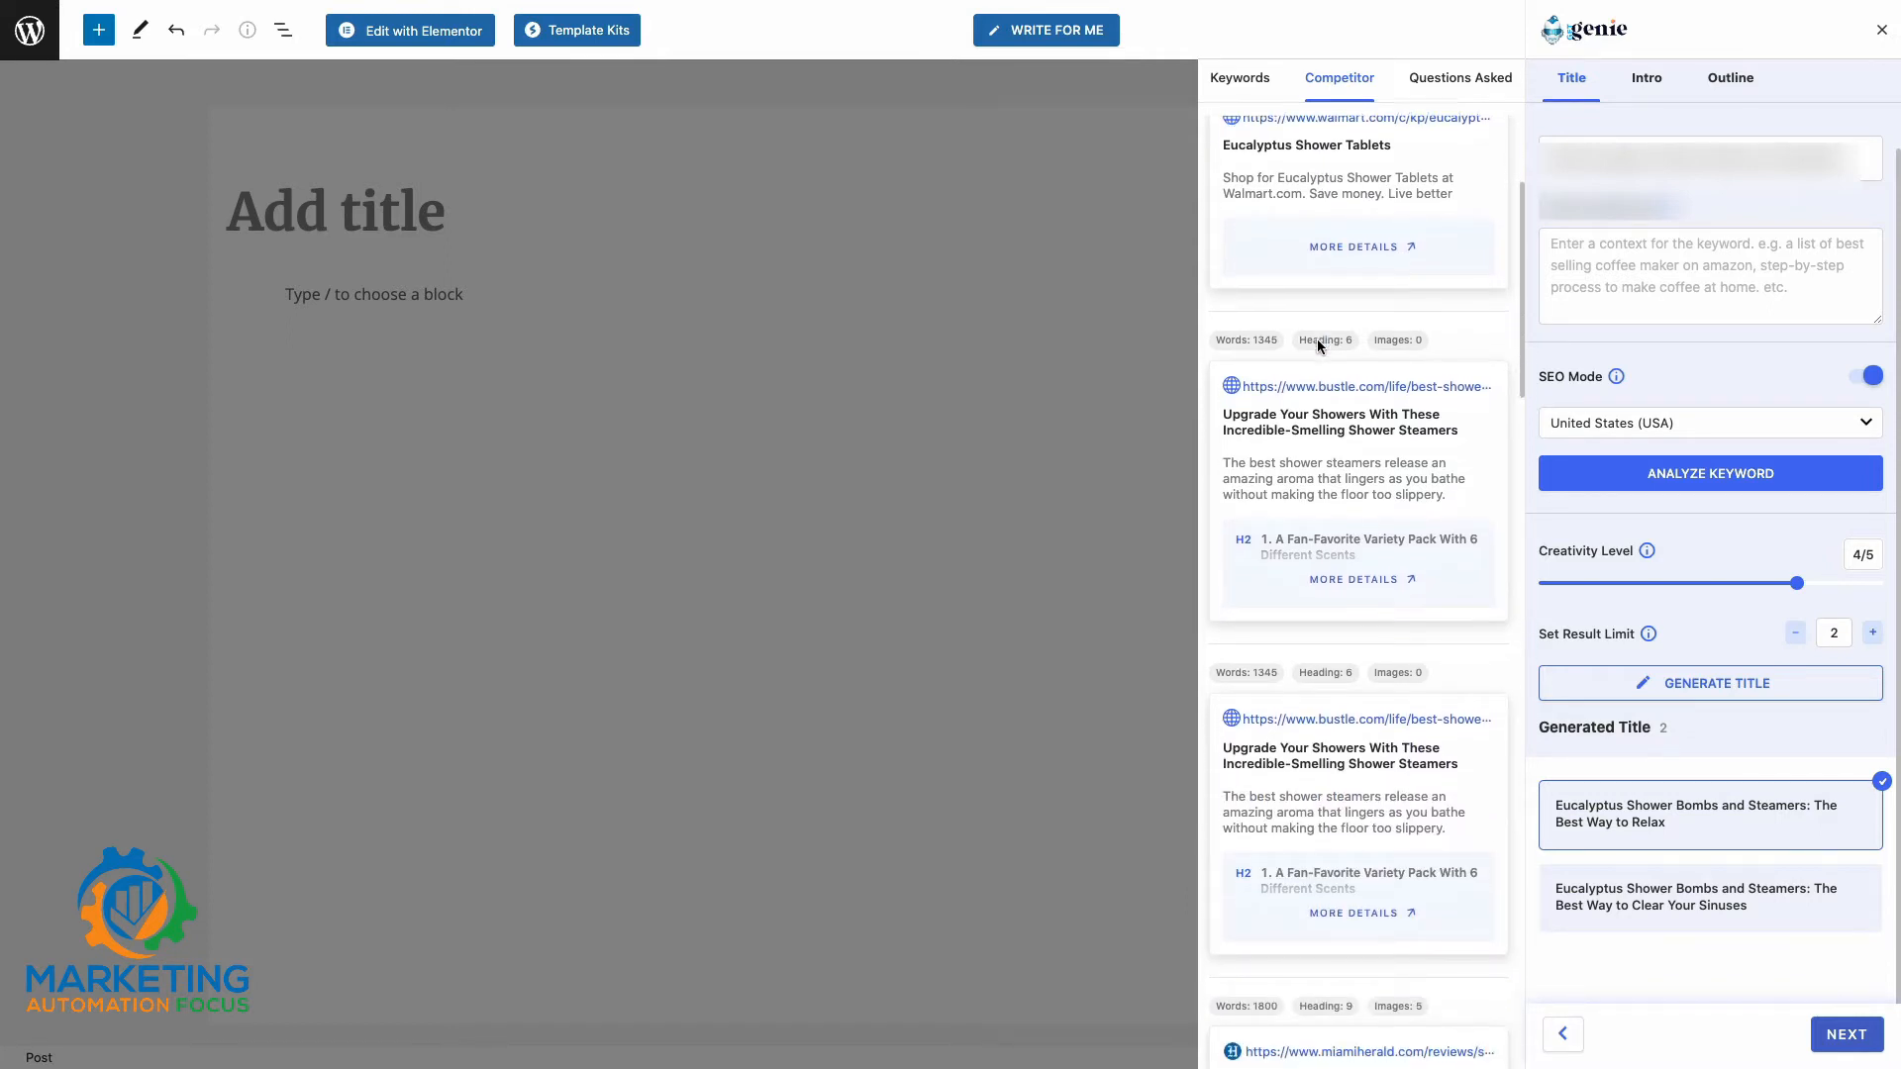
{"action": "scroll", "coordinate": [1320, 348], "scroll_direction": "down", "scroll_amount": 1}
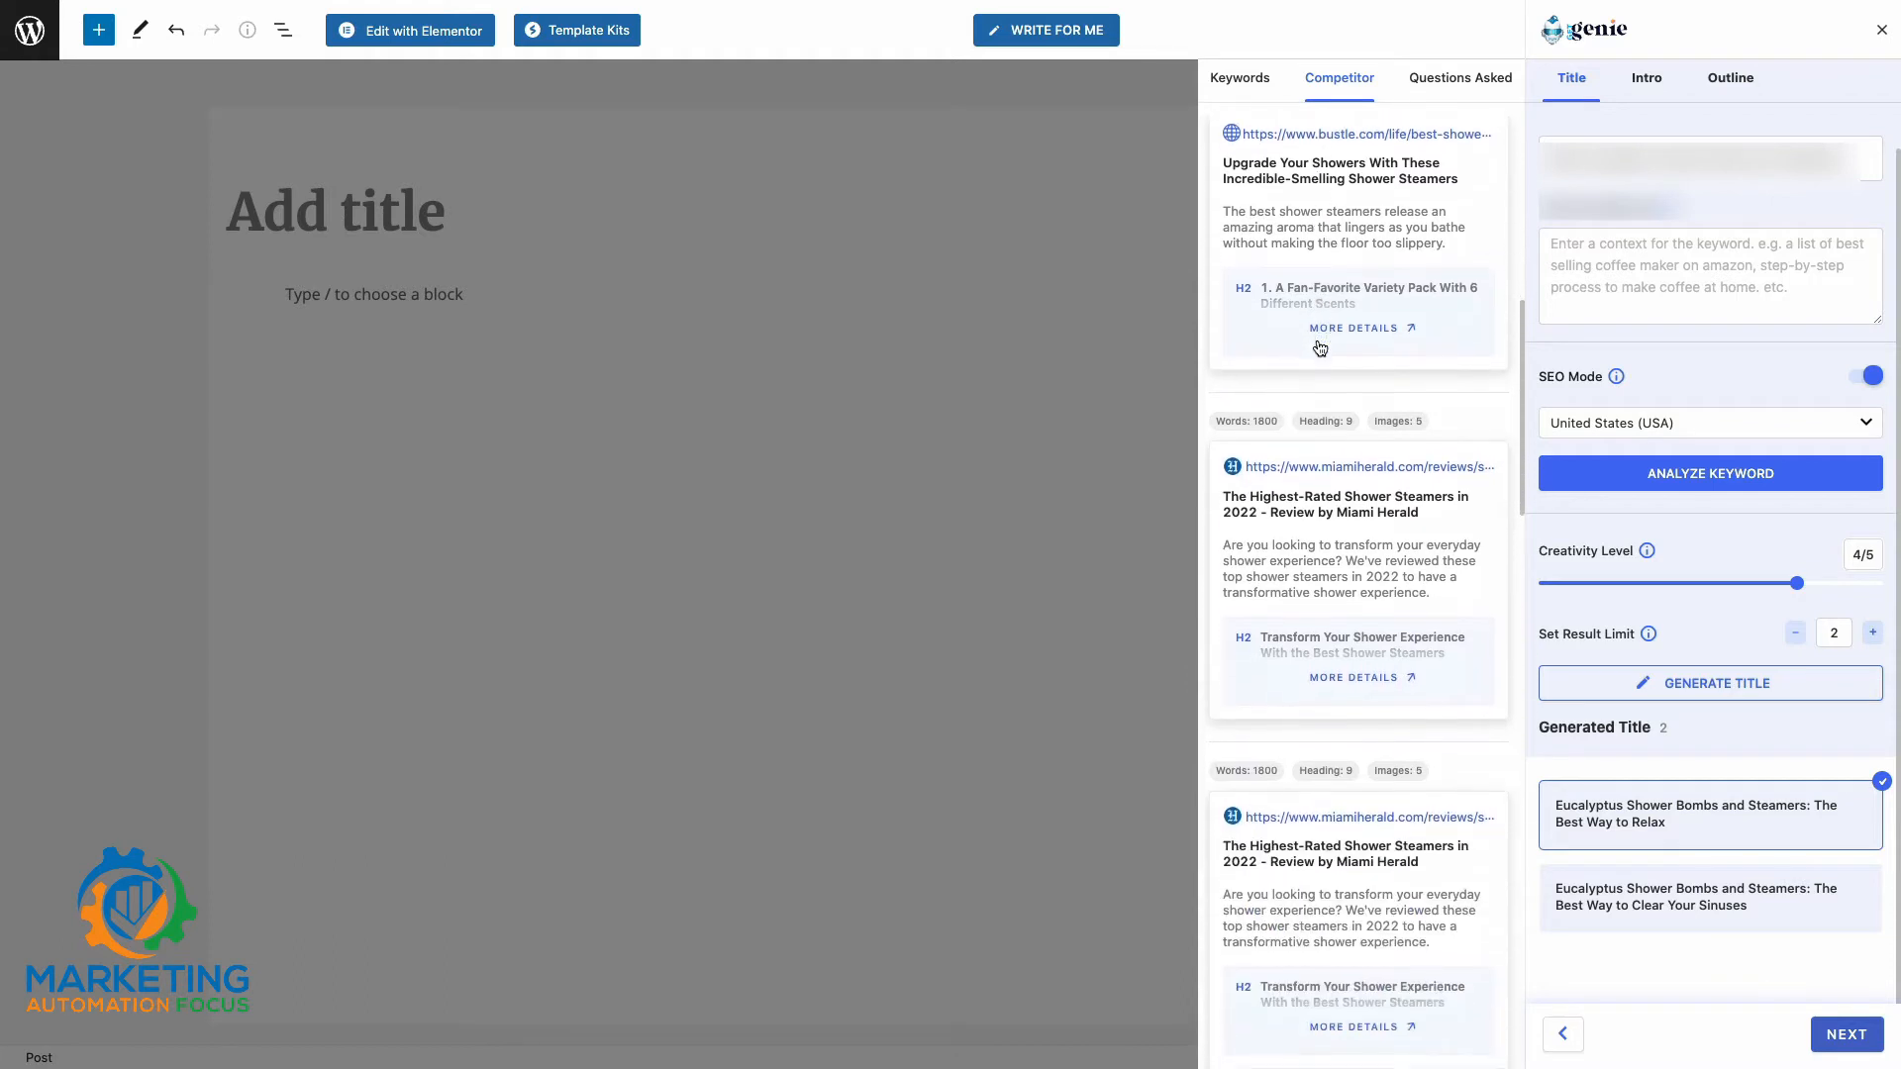
{"action": "scroll", "coordinate": [1320, 349], "scroll_direction": "down", "scroll_amount": 2}
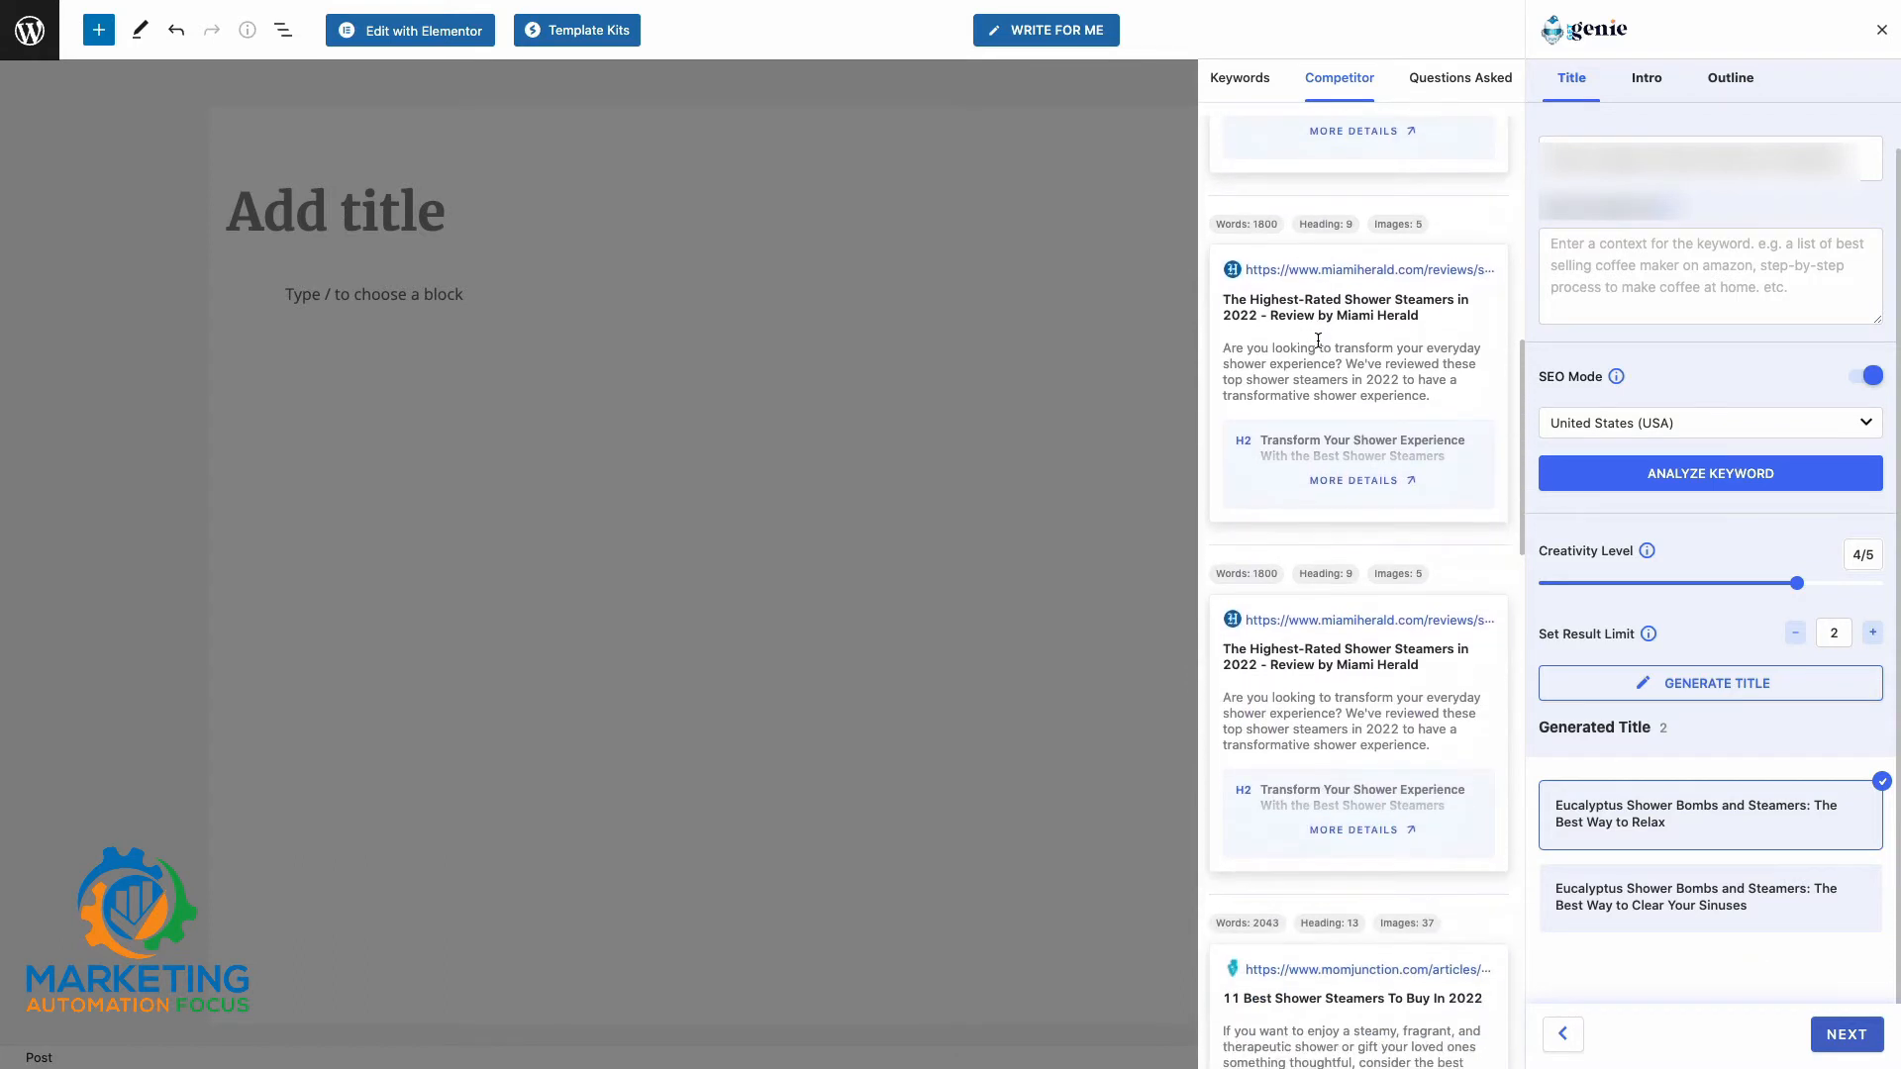
{"action": "scroll", "coordinate": [1318, 340], "scroll_direction": "down", "scroll_amount": 5}
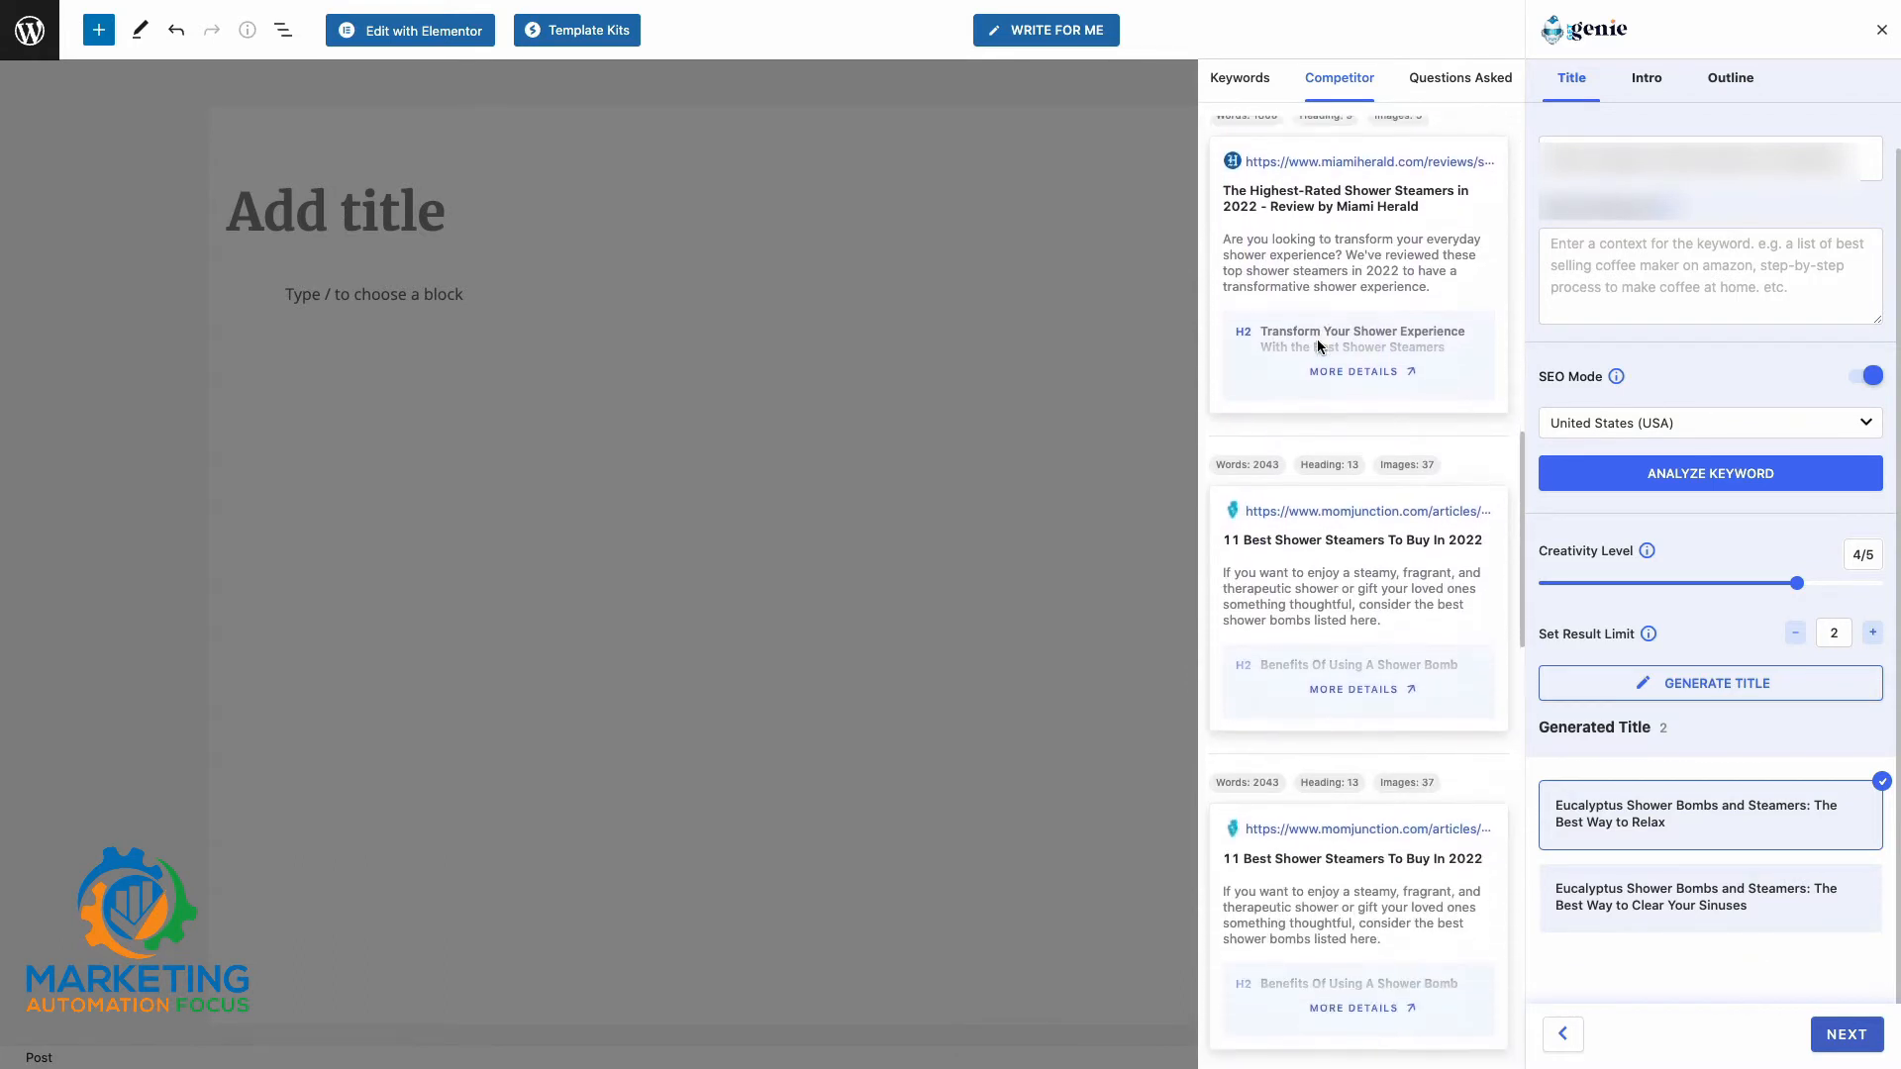
{"action": "scroll", "coordinate": [1319, 346], "scroll_direction": "up", "scroll_amount": 2}
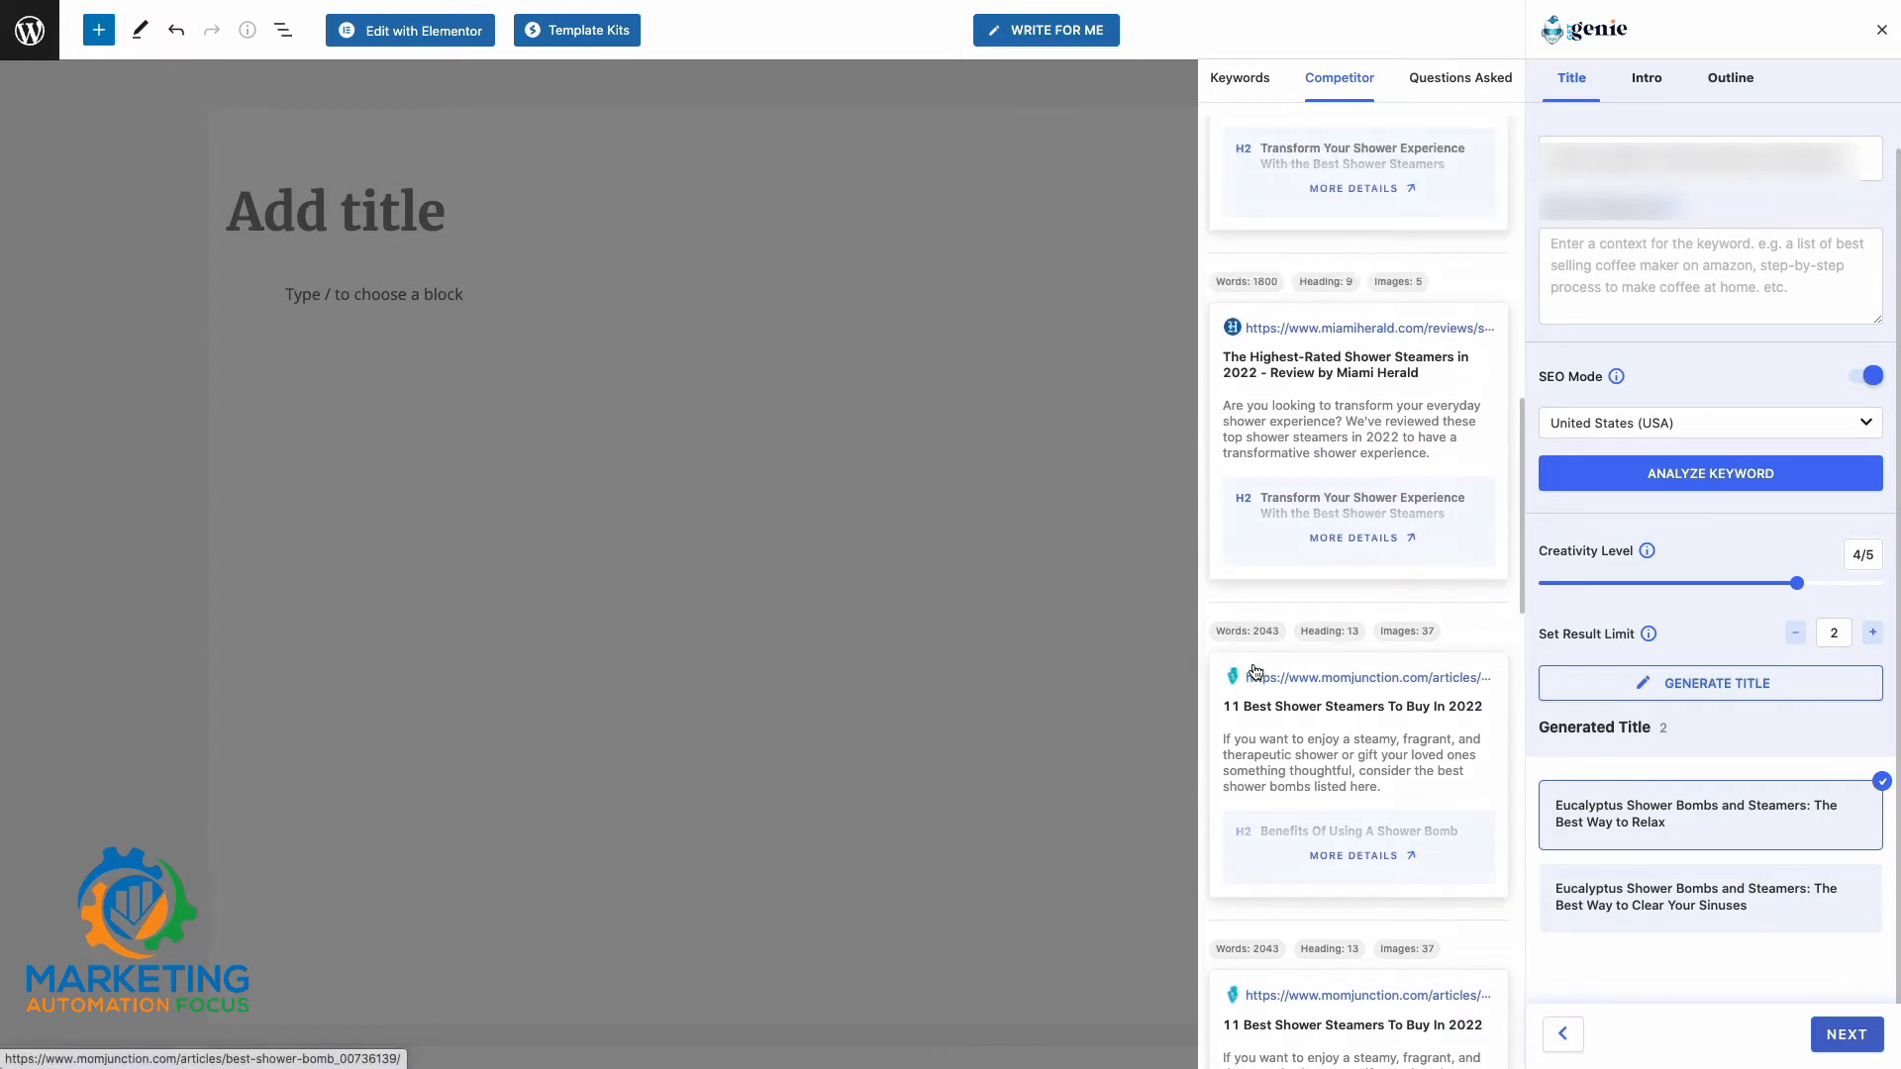
{"action": "scroll", "coordinate": [1274, 578], "scroll_direction": "down", "scroll_amount": 3}
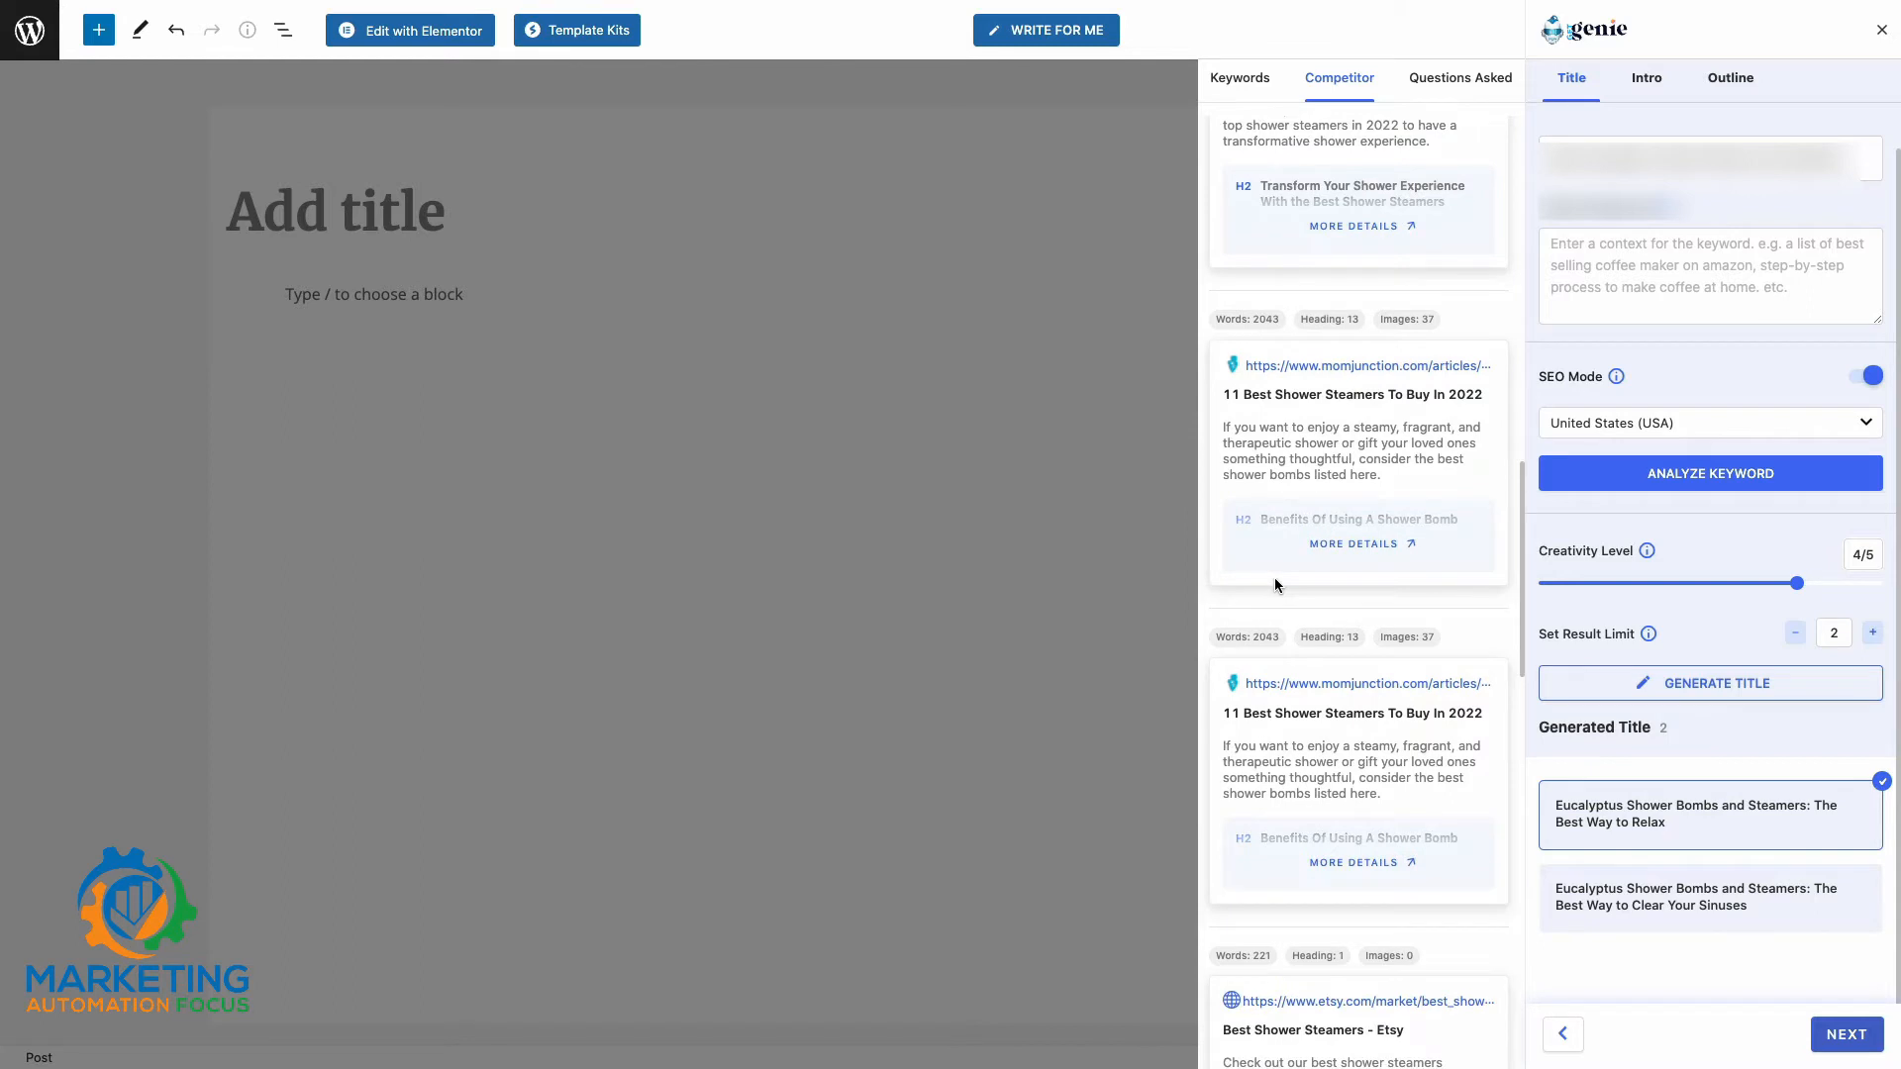
{"action": "scroll", "coordinate": [1274, 578], "scroll_direction": "down", "scroll_amount": 2}
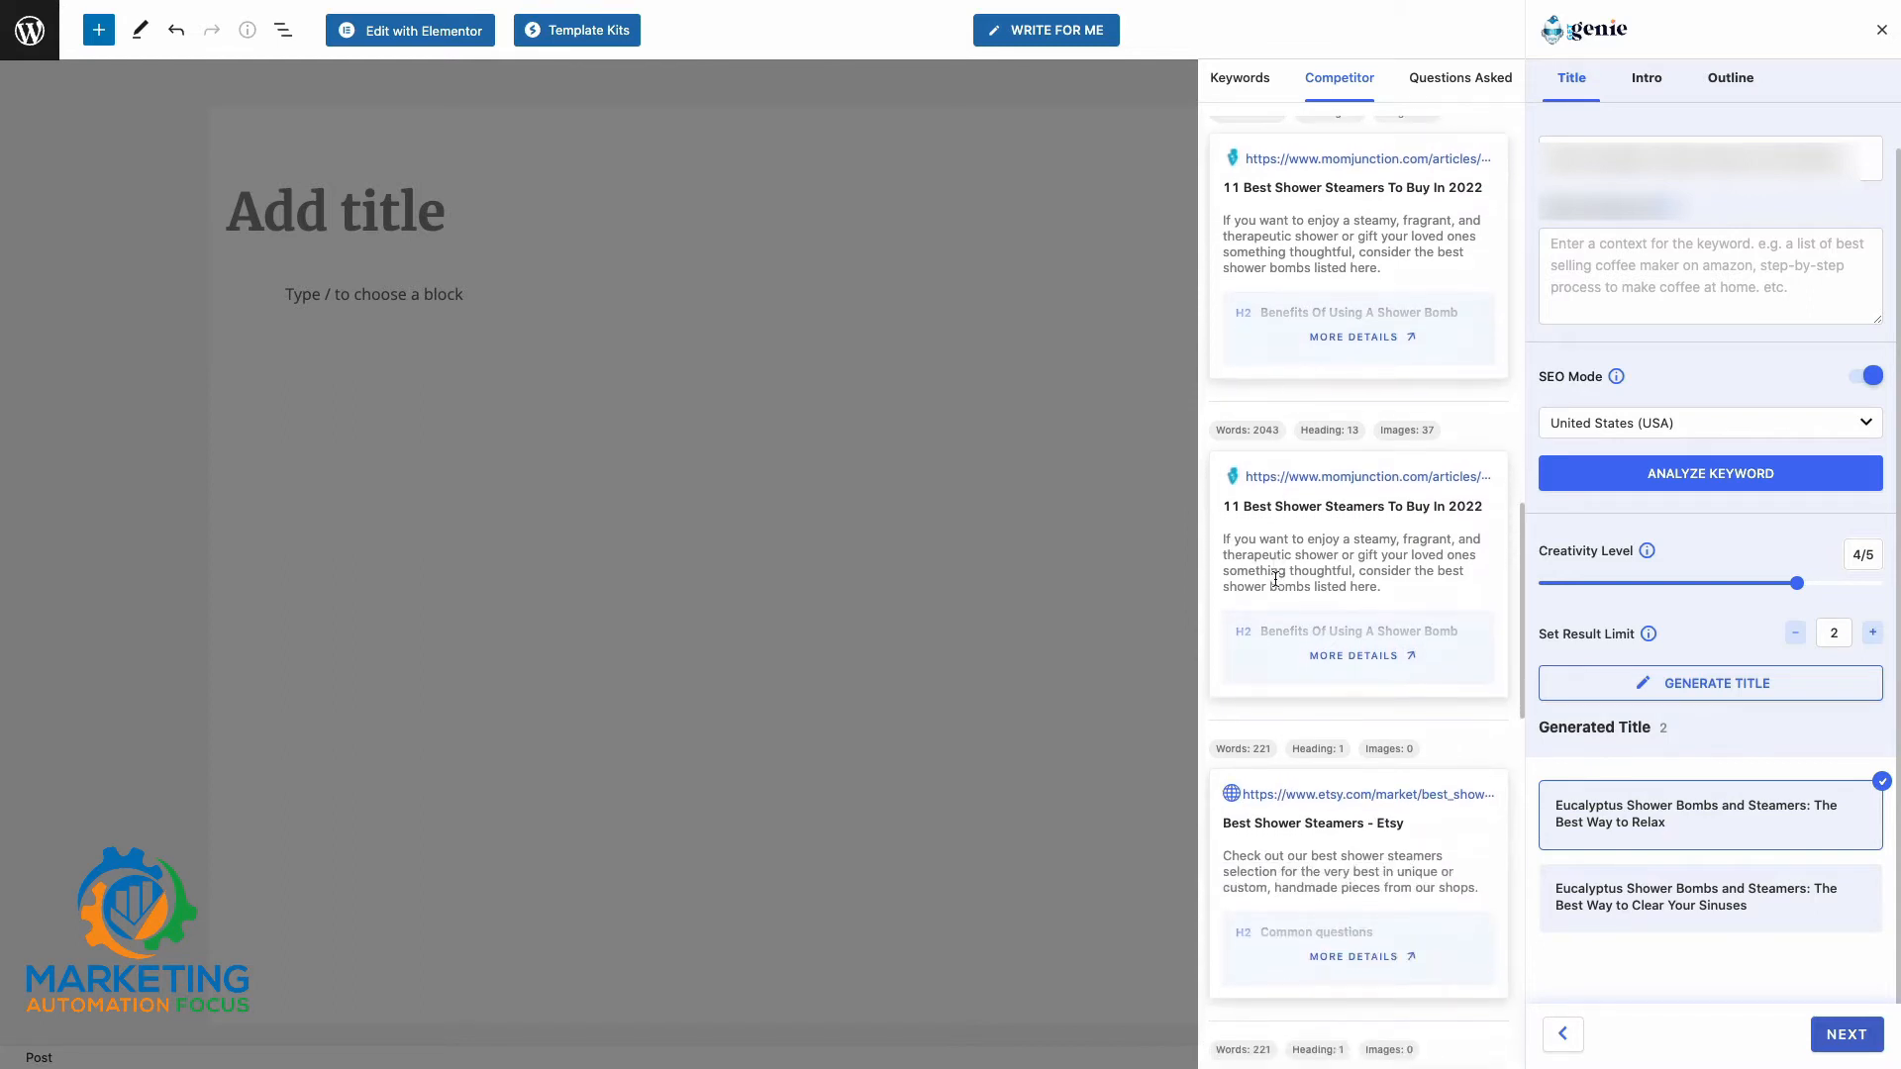
{"action": "scroll", "coordinate": [1275, 579], "scroll_direction": "down", "scroll_amount": 2}
{"action": "scroll", "coordinate": [1275, 582], "scroll_direction": "down", "scroll_amount": 4}
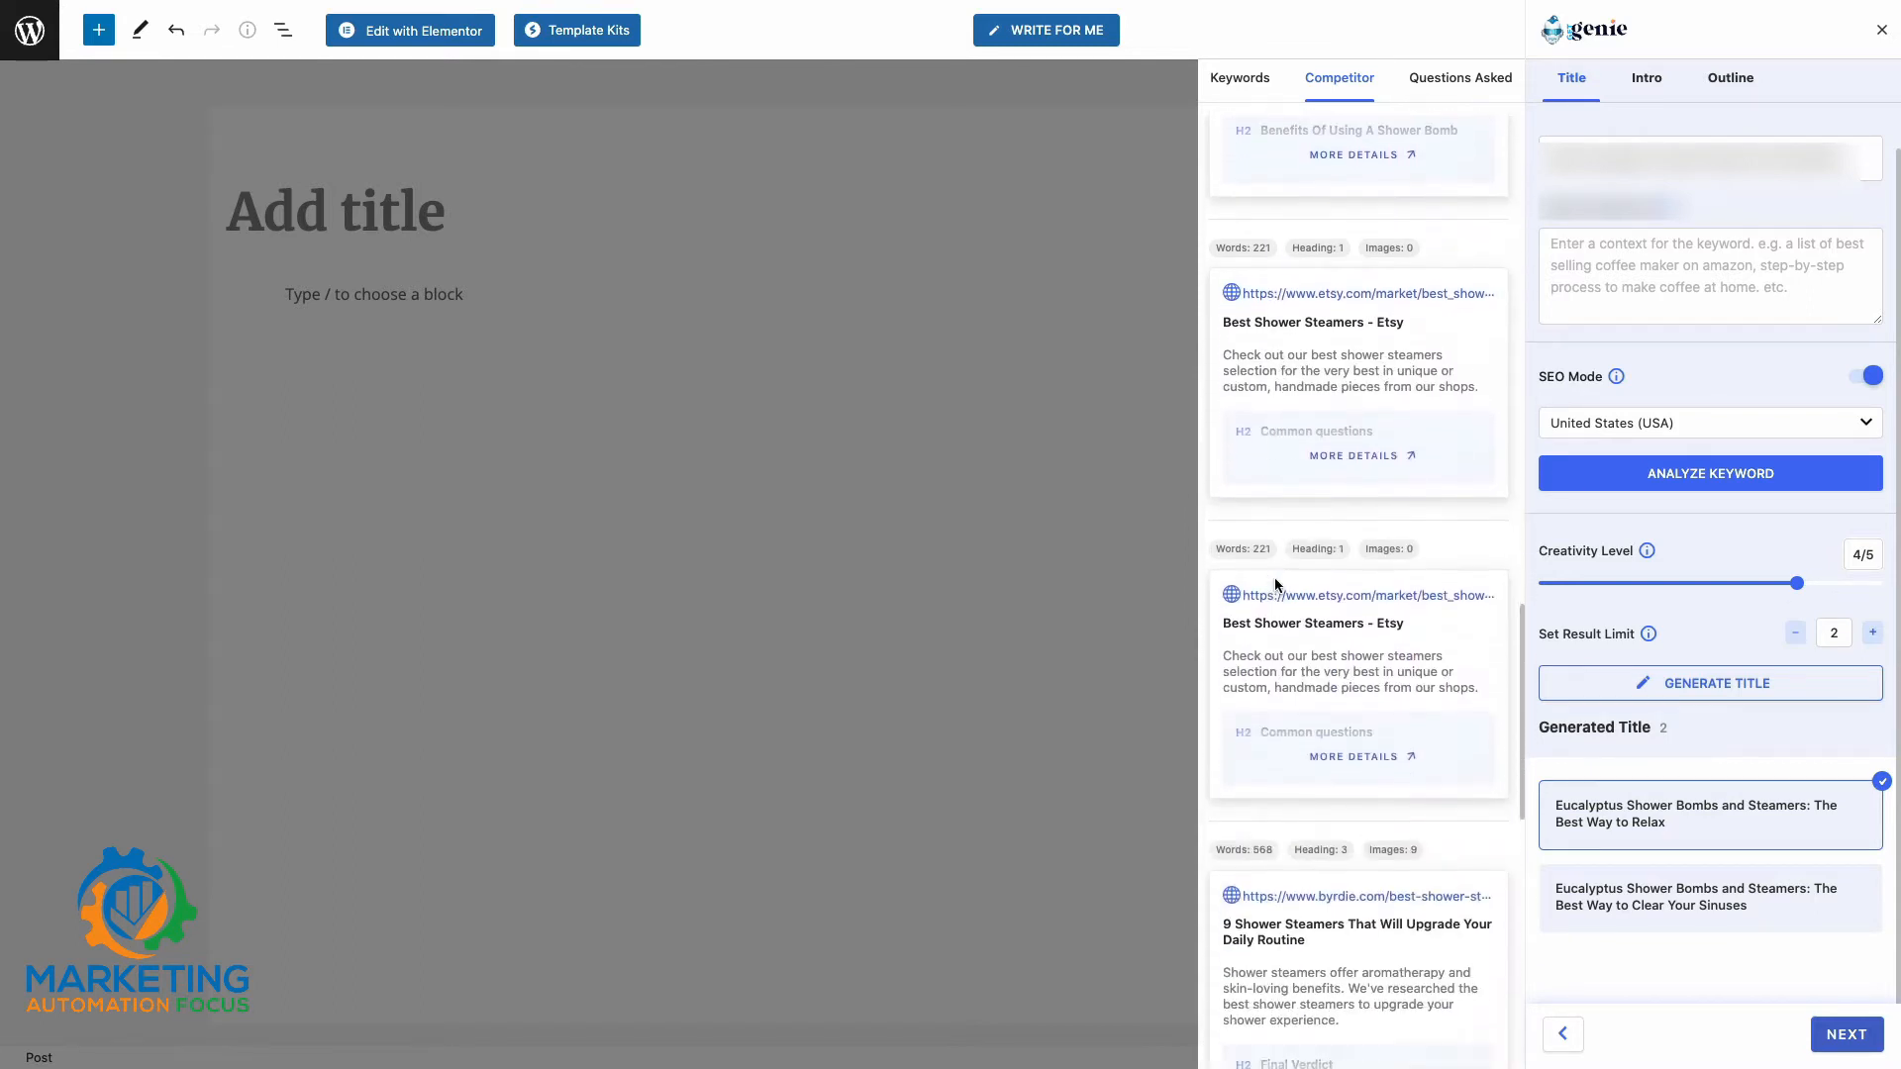
{"action": "scroll", "coordinate": [1275, 579], "scroll_direction": "down", "scroll_amount": 2}
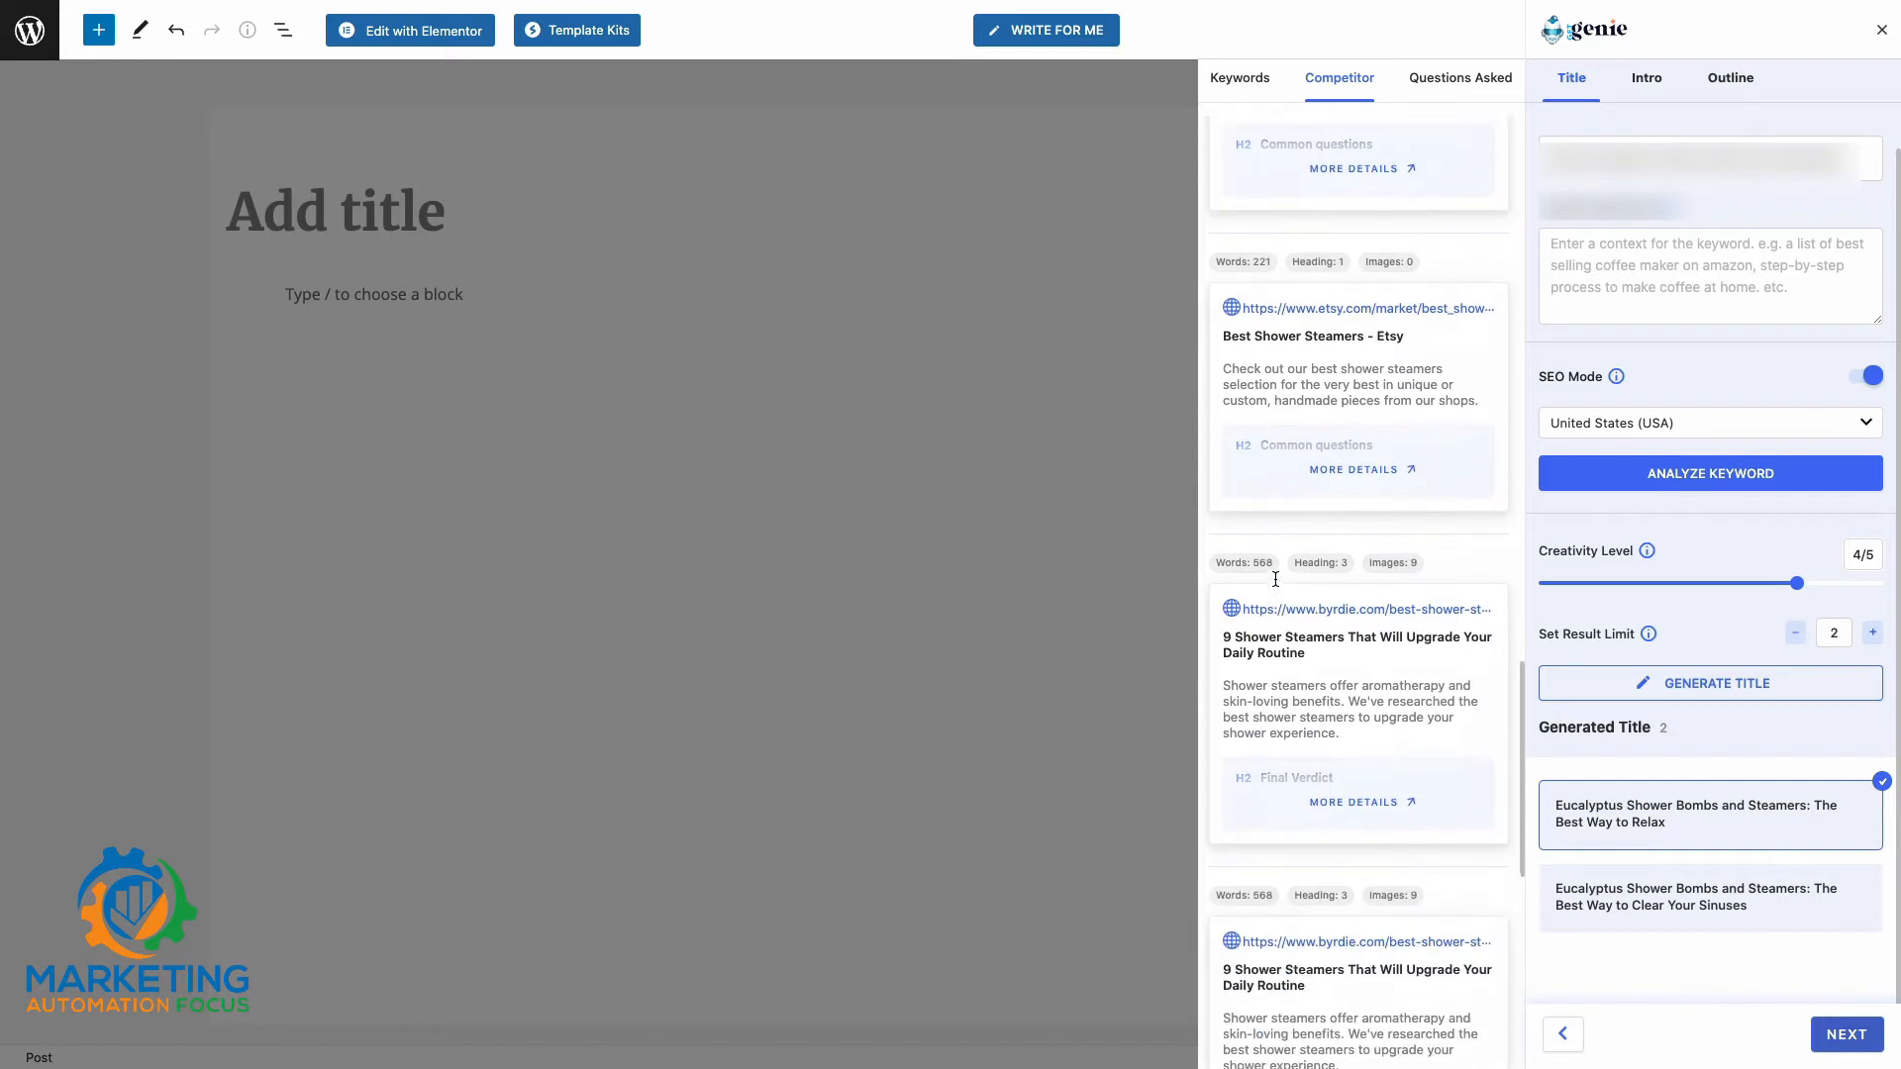
{"action": "scroll", "coordinate": [1275, 584], "scroll_direction": "down", "scroll_amount": 1}
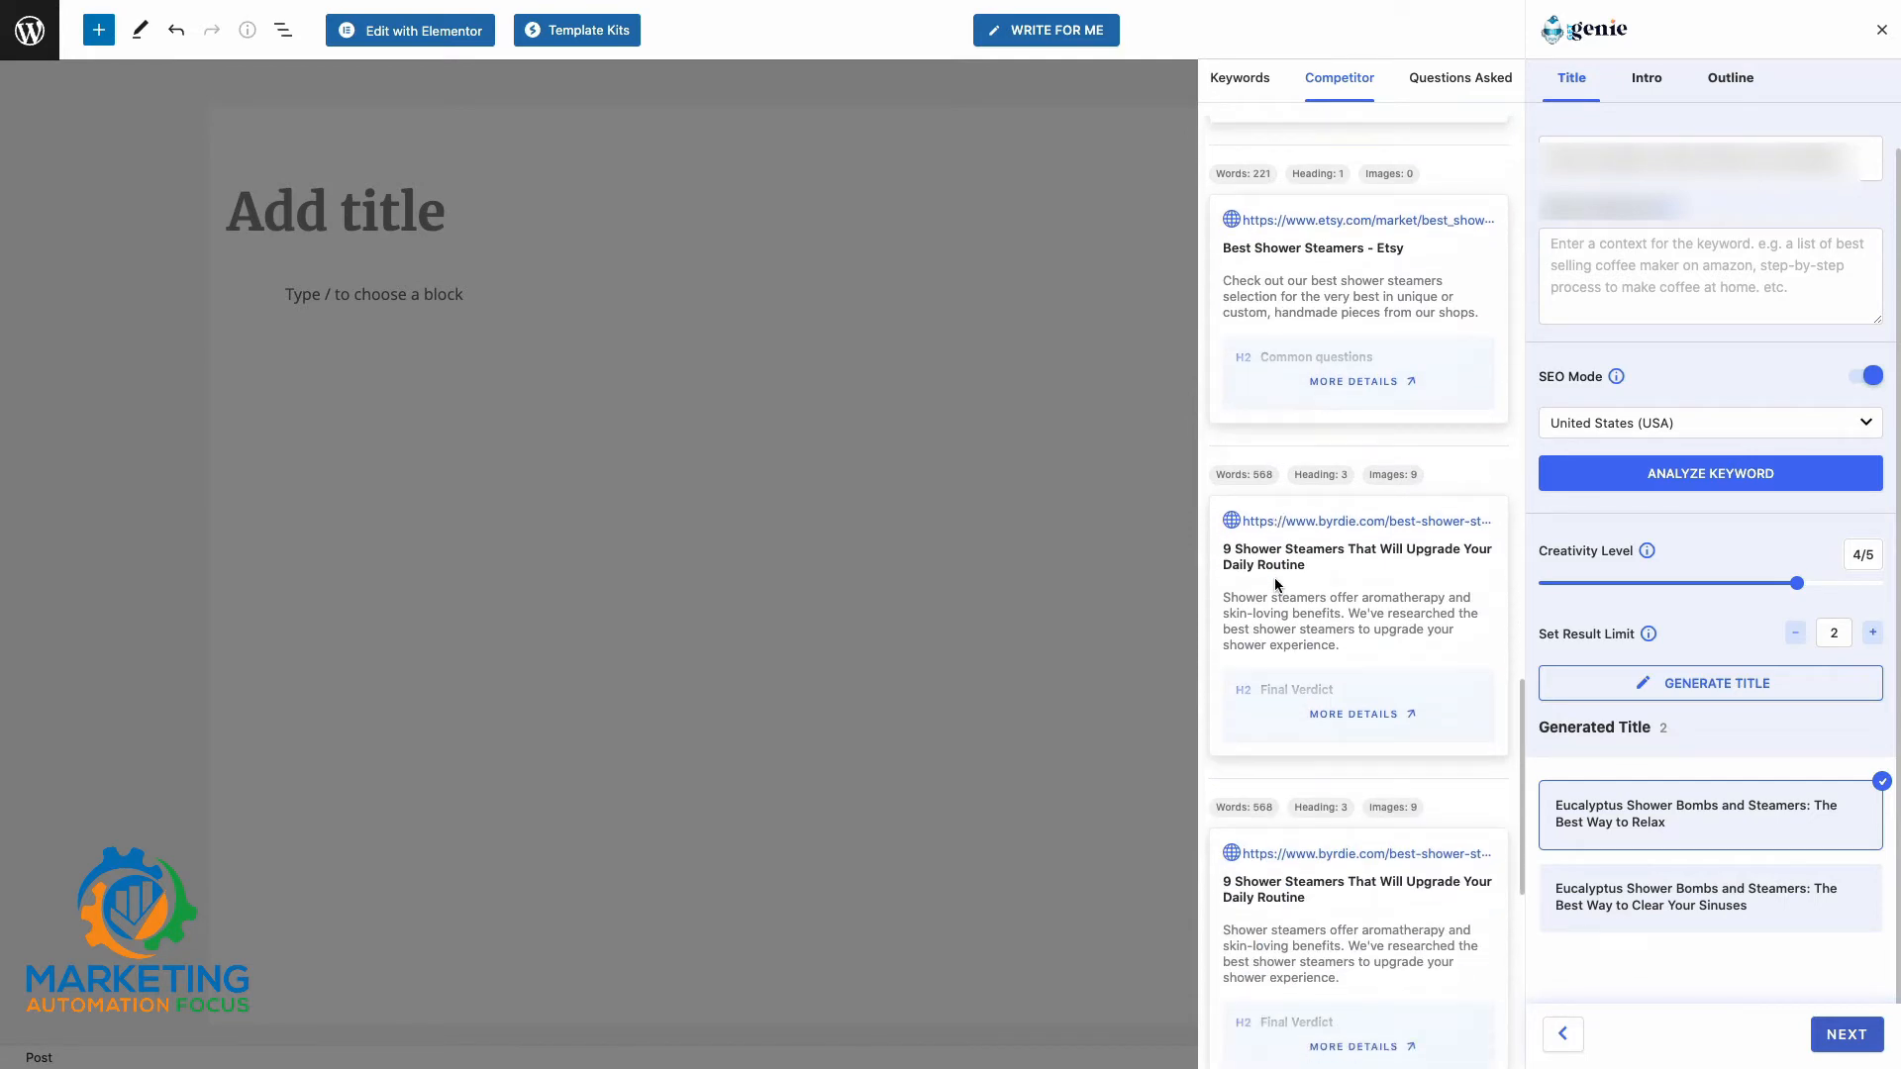
{"action": "scroll", "coordinate": [1275, 584], "scroll_direction": "up", "scroll_amount": 10}
{"action": "scroll", "coordinate": [1275, 579], "scroll_direction": "down", "scroll_amount": 11}
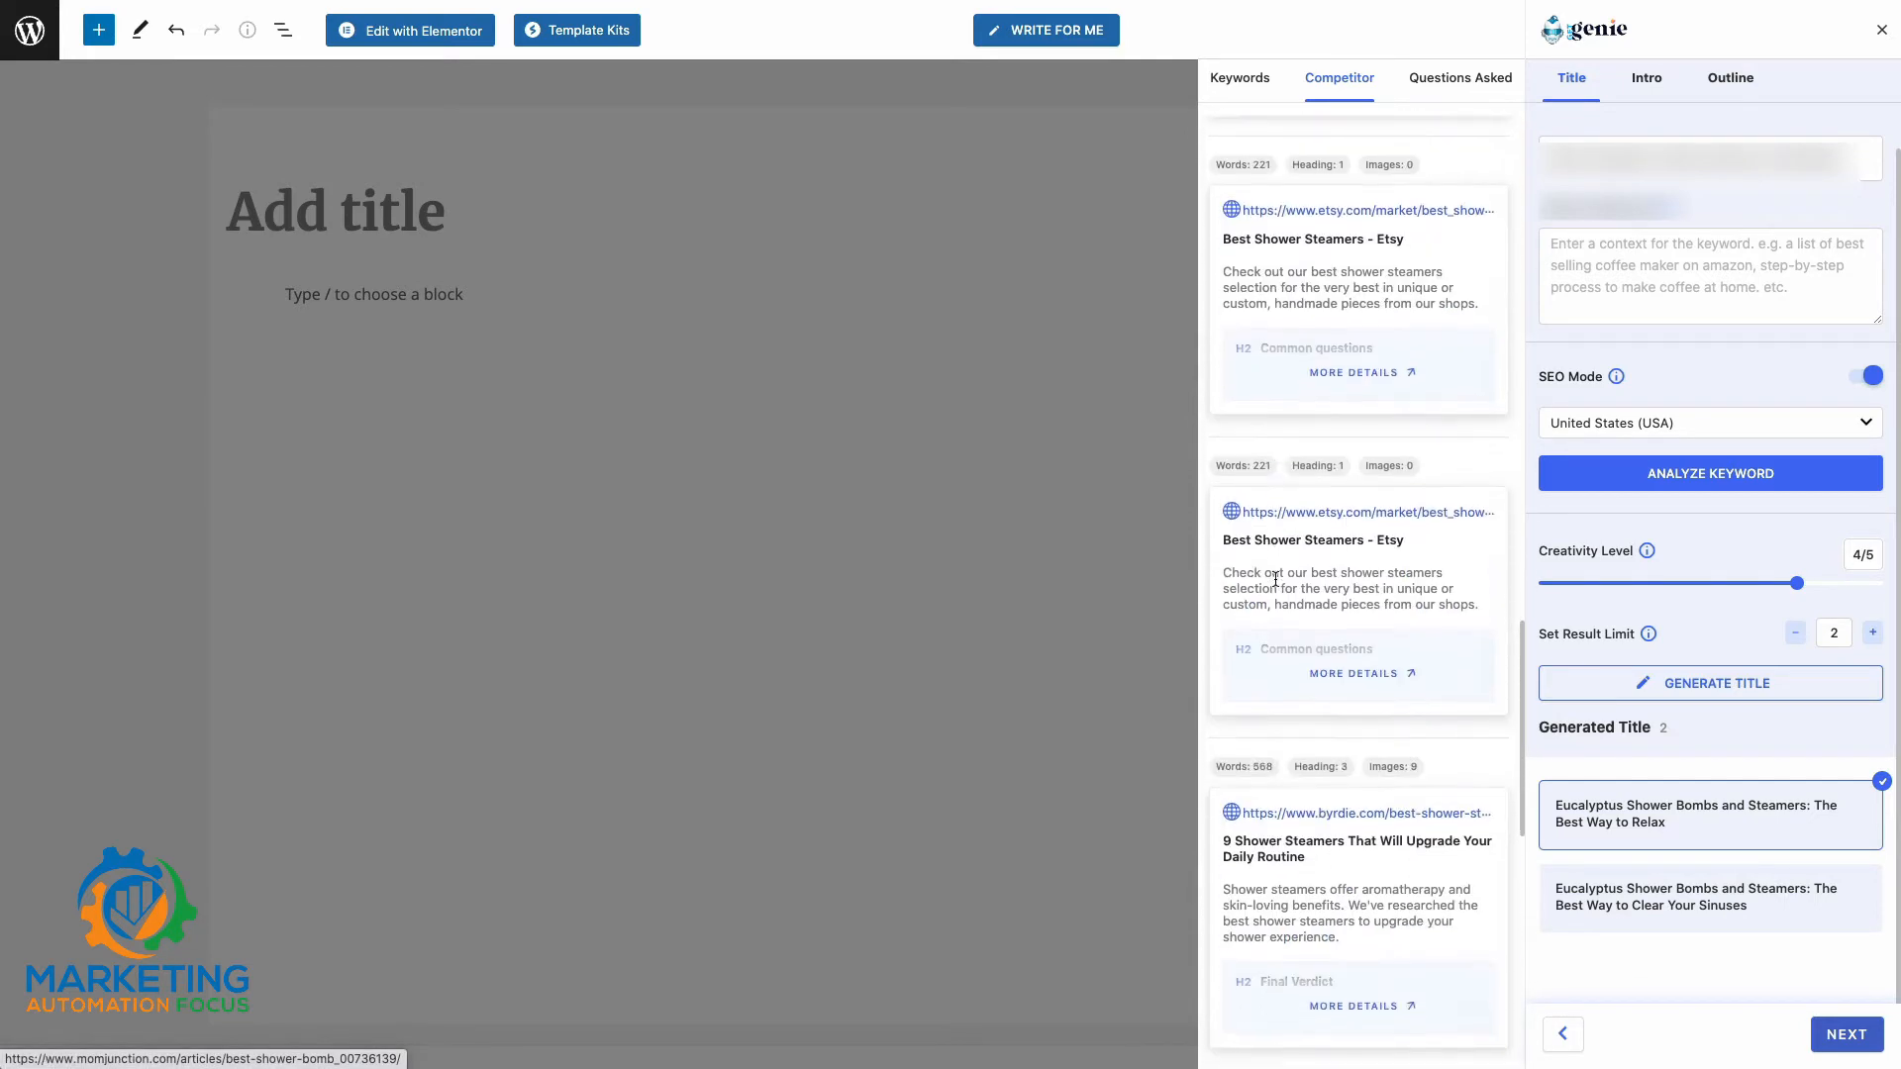
{"action": "scroll", "coordinate": [1276, 582], "scroll_direction": "up", "scroll_amount": 15}
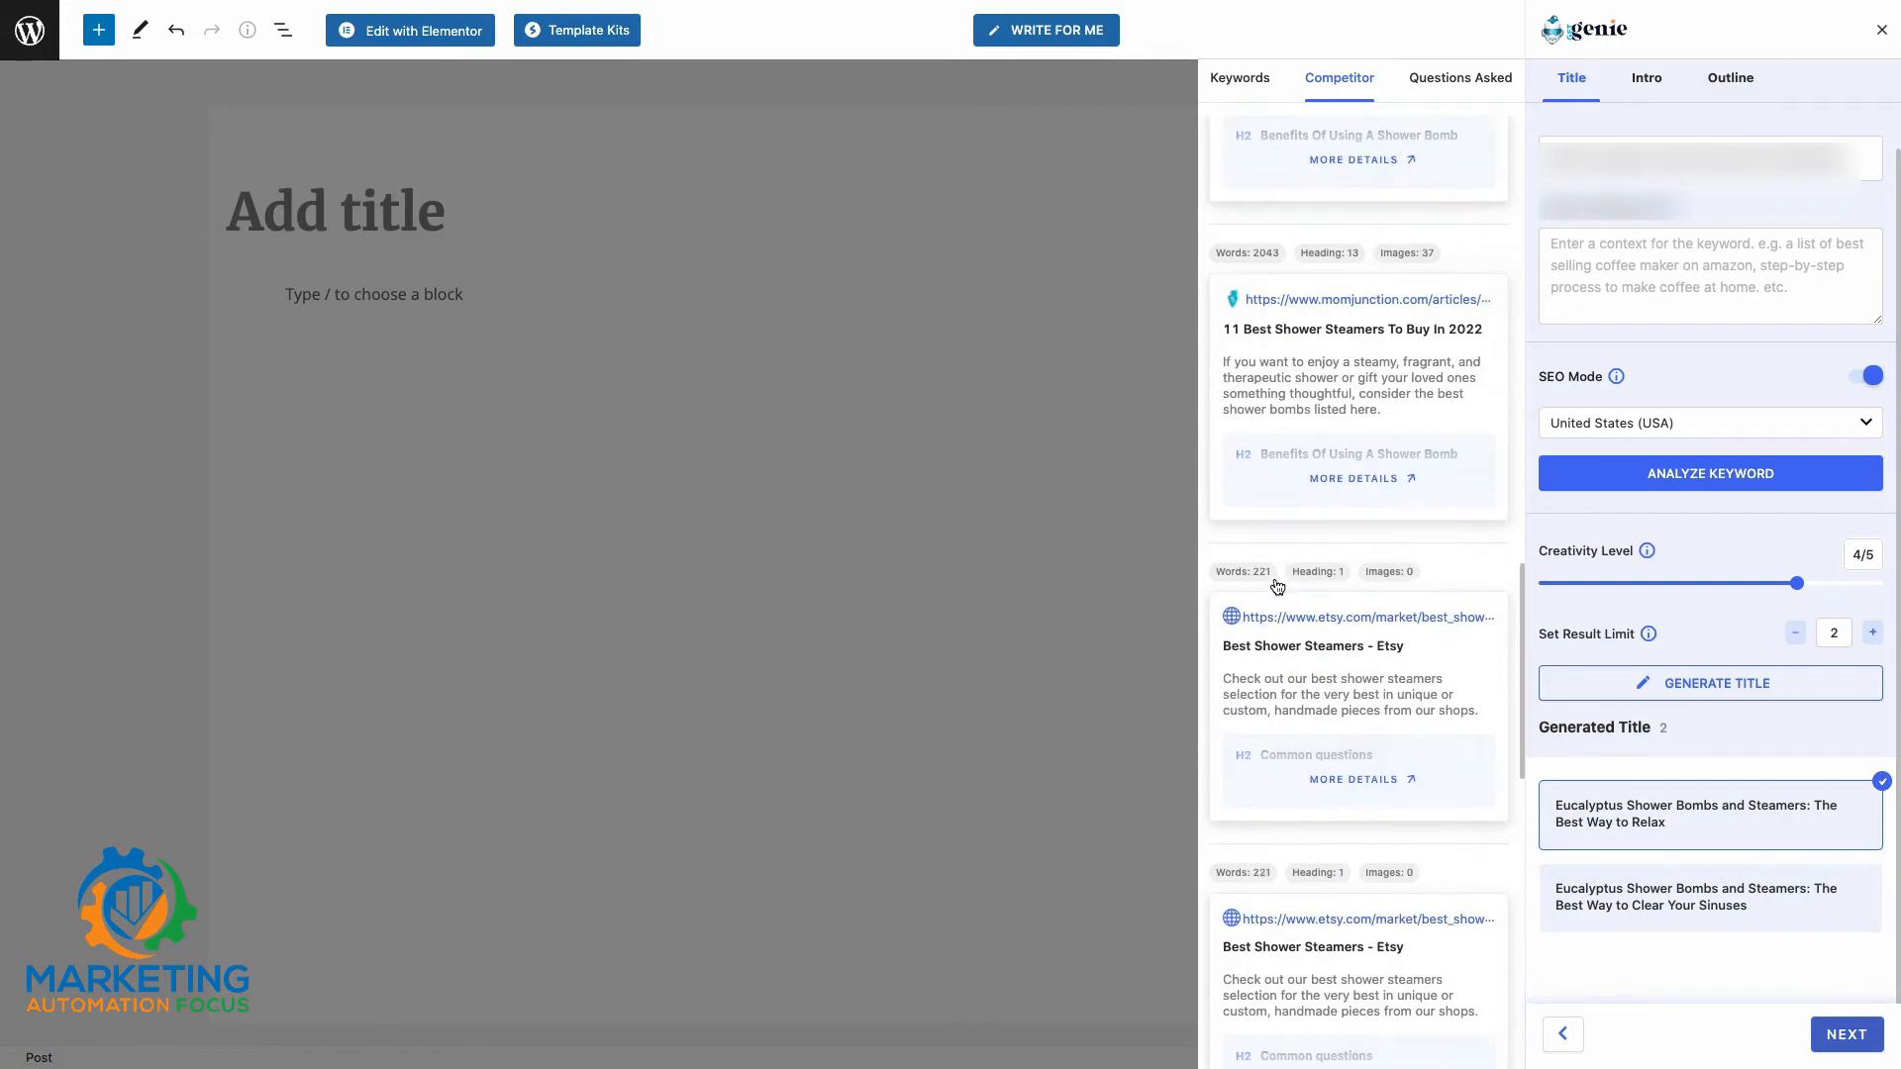
{"action": "scroll", "coordinate": [1275, 584], "scroll_direction": "up", "scroll_amount": 8}
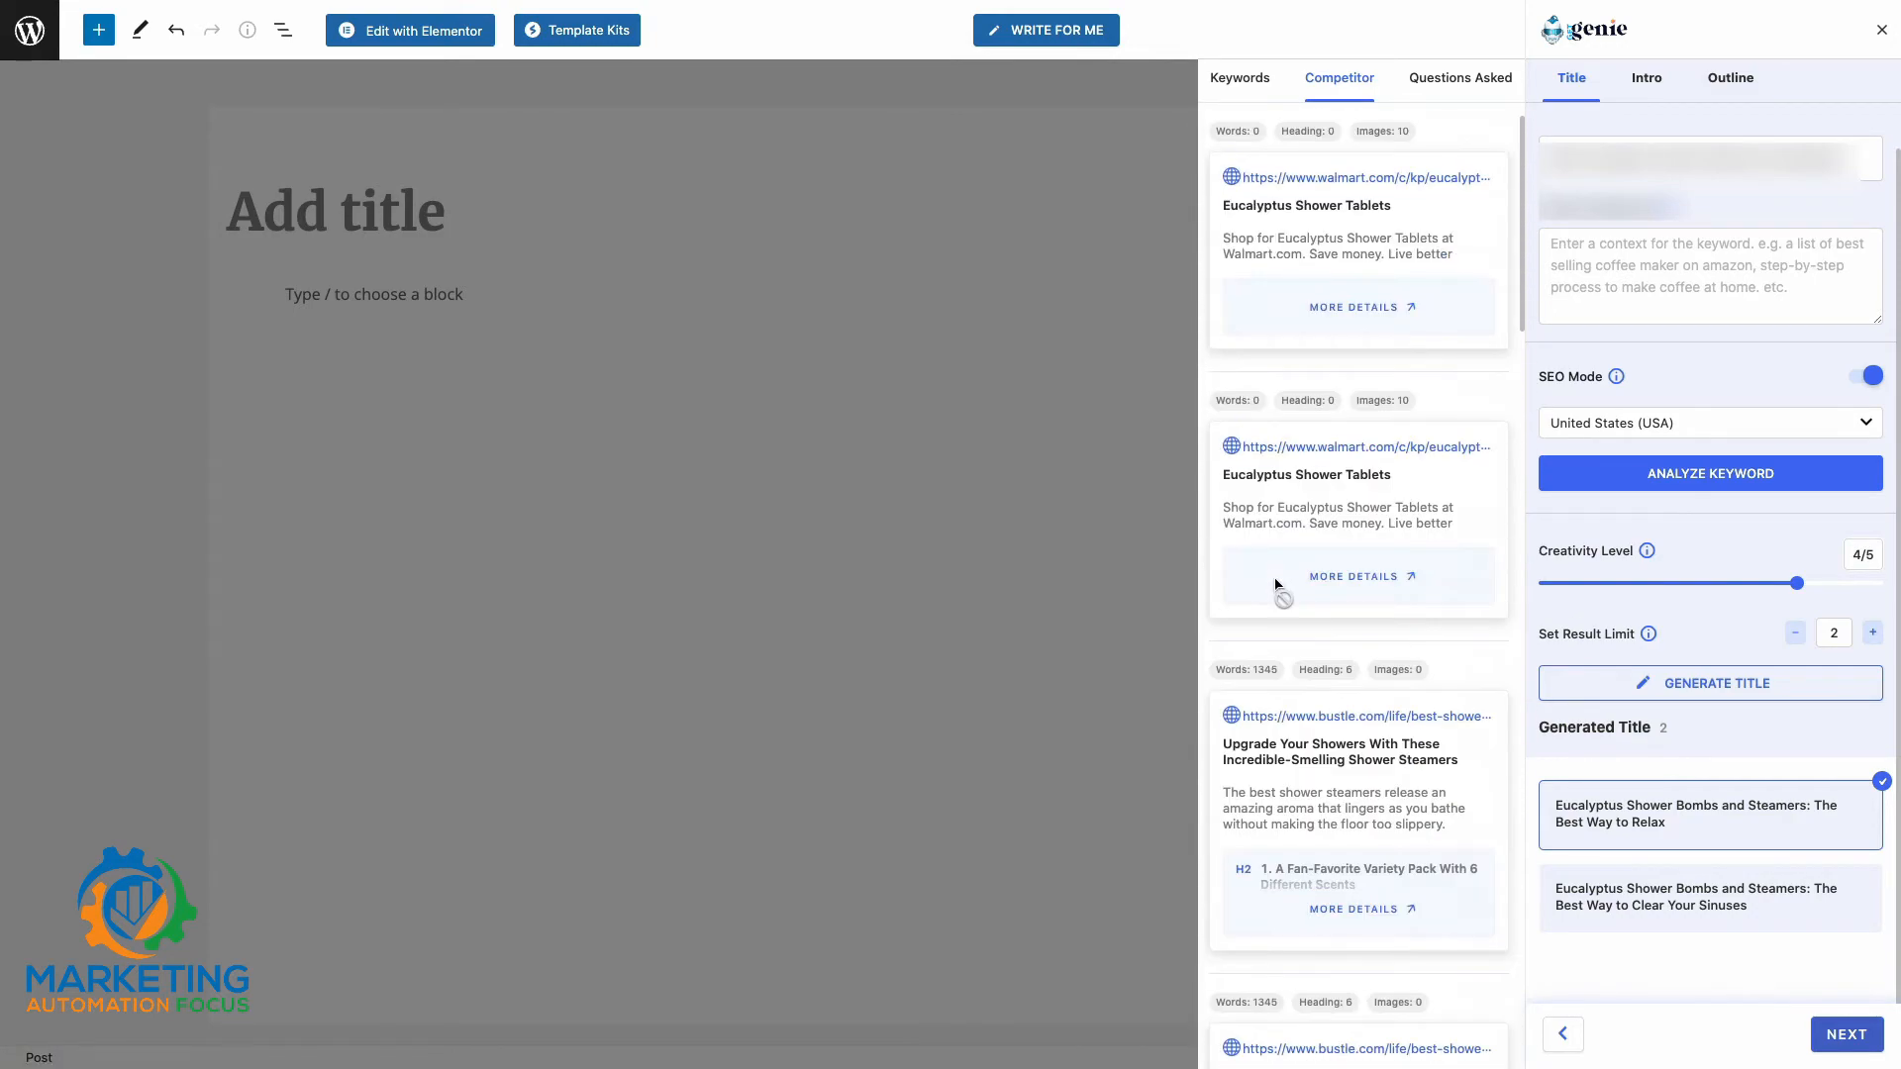
{"action": "left_click", "coordinate": [1274, 578]}
{"action": "scroll", "coordinate": [1281, 524], "scroll_direction": "down", "scroll_amount": 5}
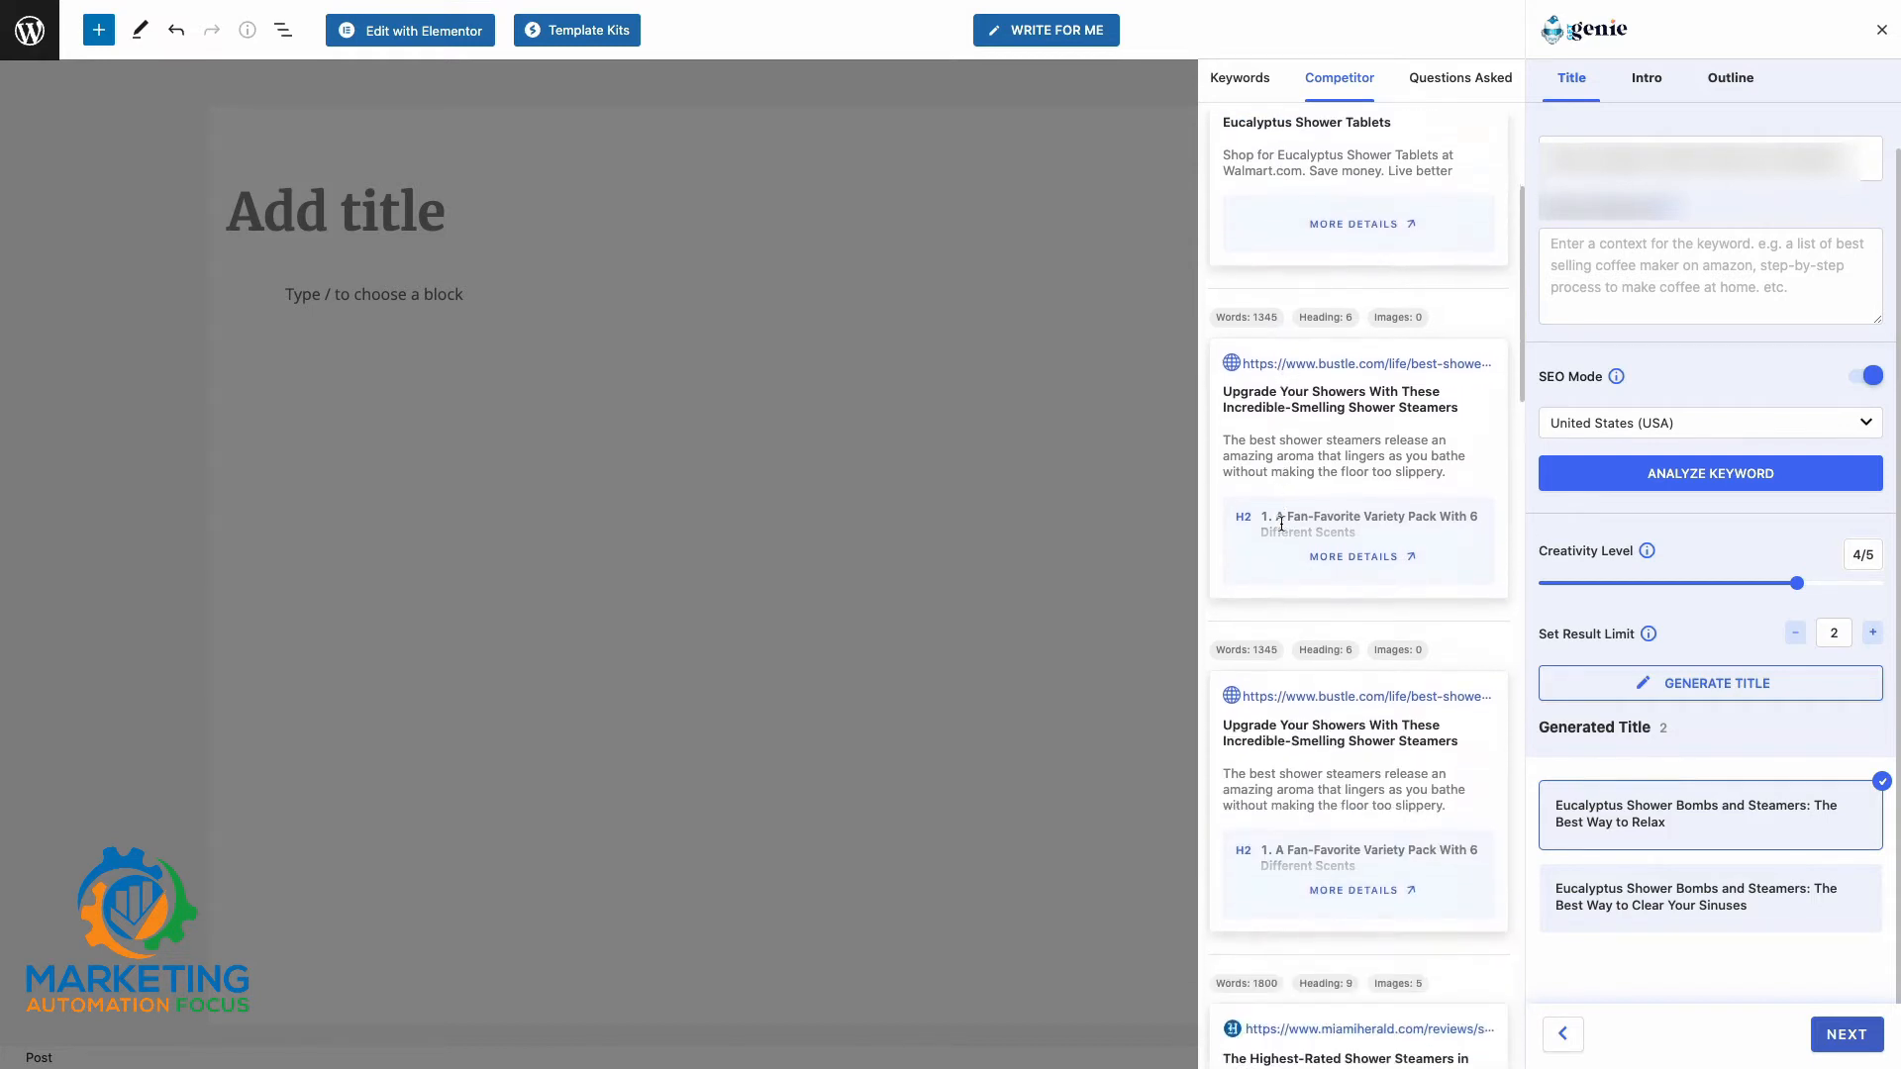
{"action": "scroll", "coordinate": [1281, 523], "scroll_direction": "down", "scroll_amount": 6}
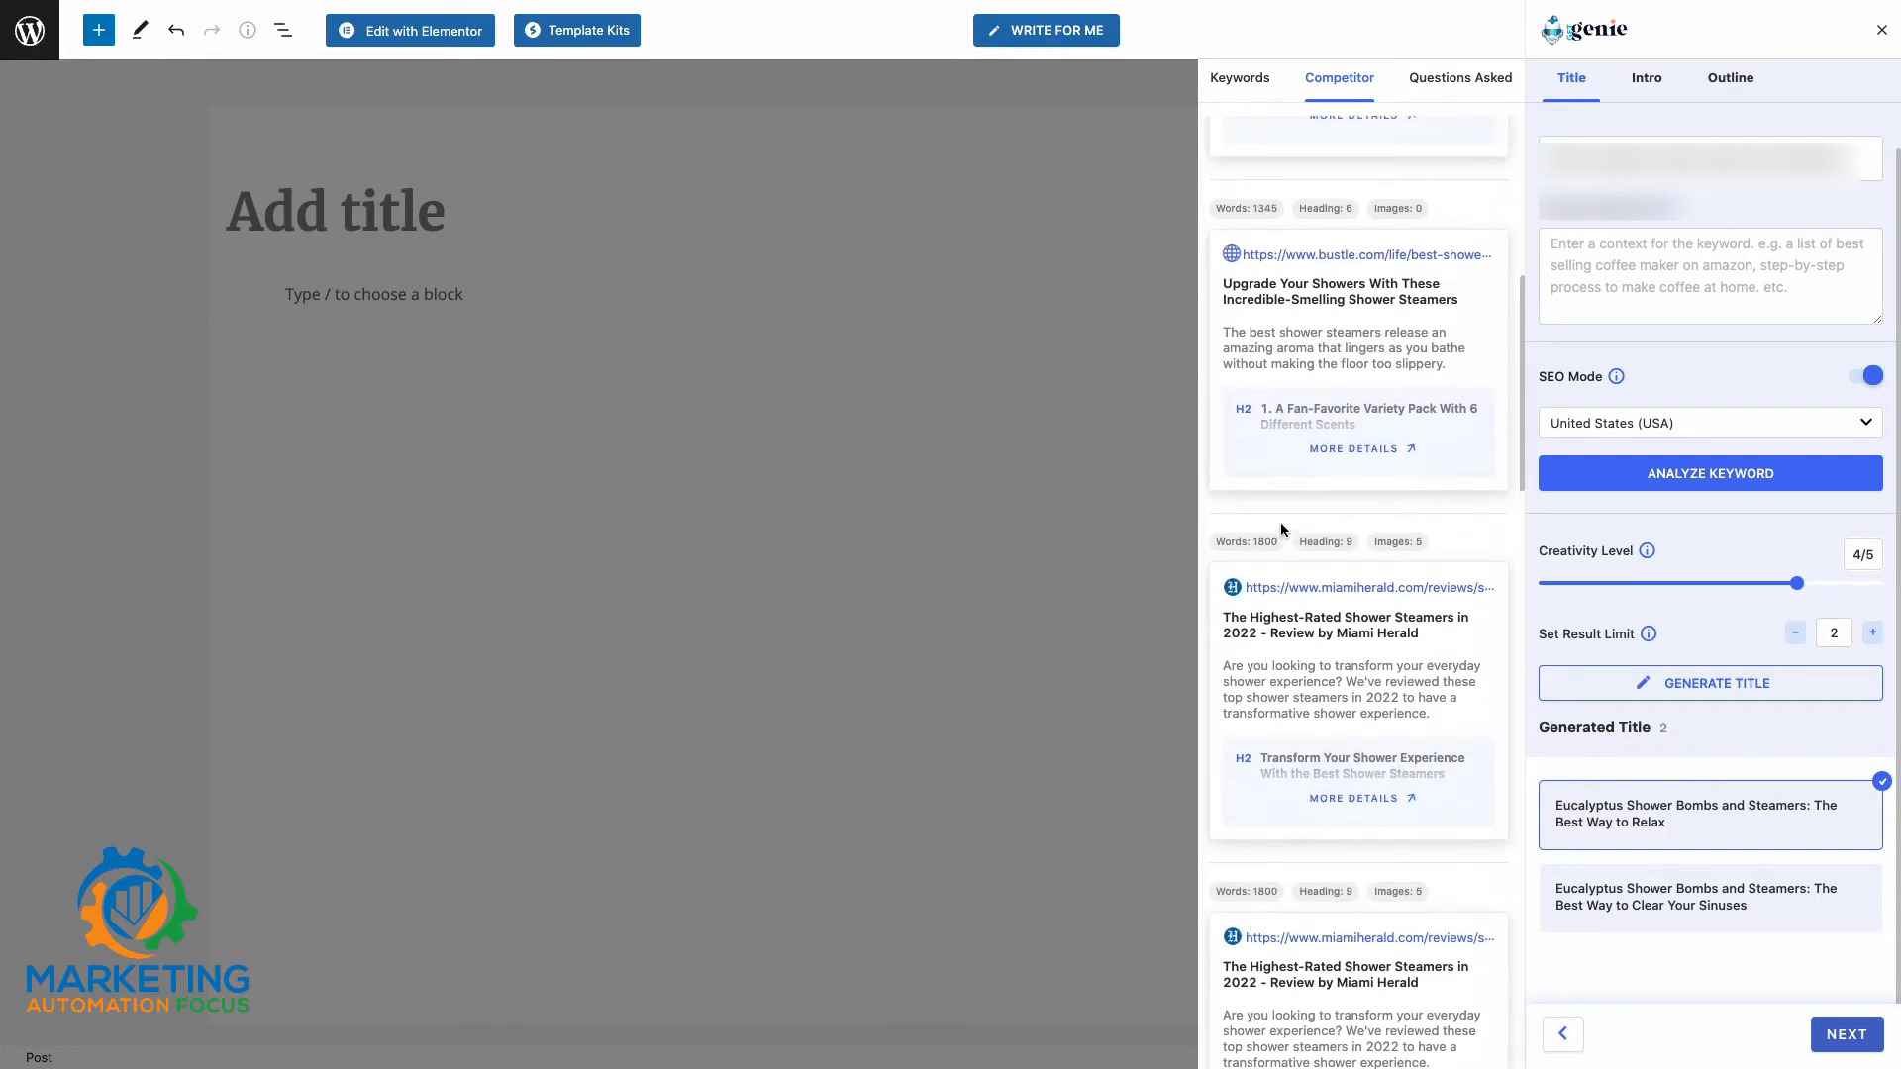
{"action": "scroll", "coordinate": [1281, 530], "scroll_direction": "down", "scroll_amount": 7}
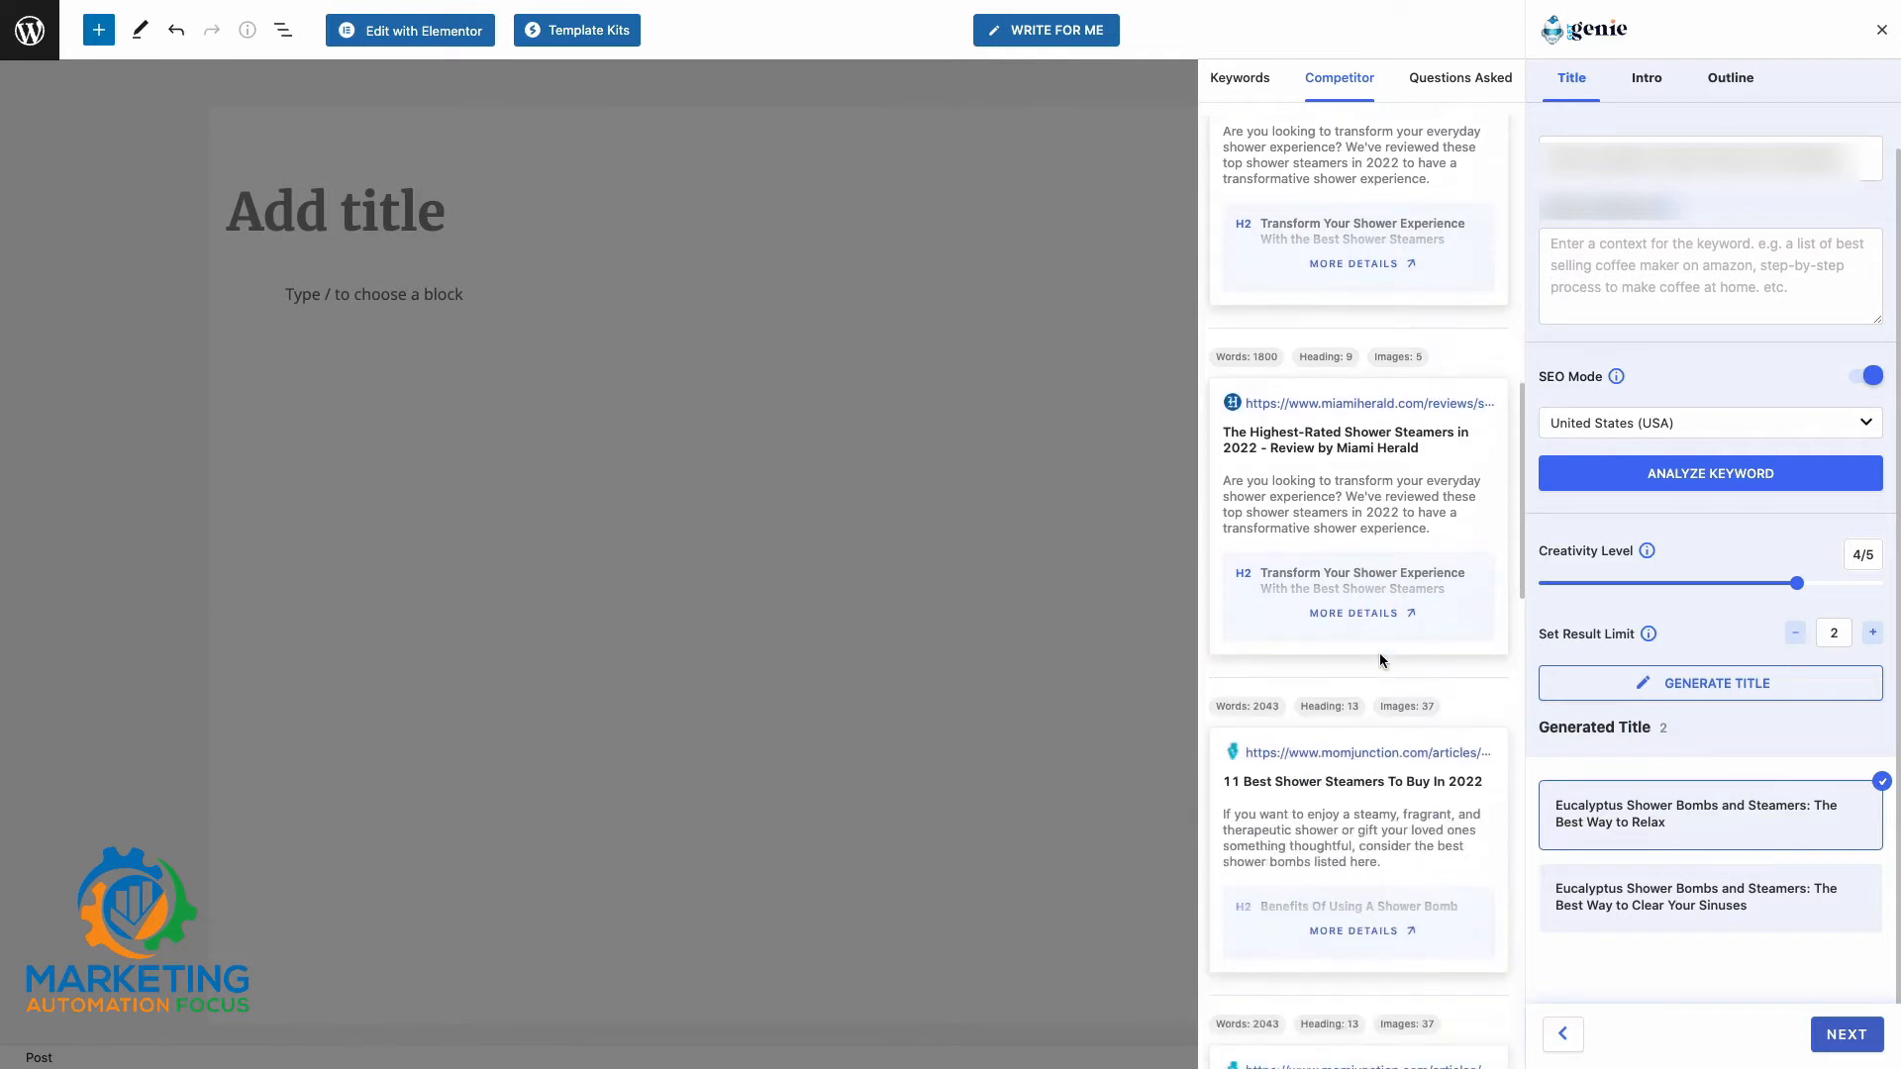
{"action": "scroll", "coordinate": [1380, 661], "scroll_direction": "down", "scroll_amount": 7}
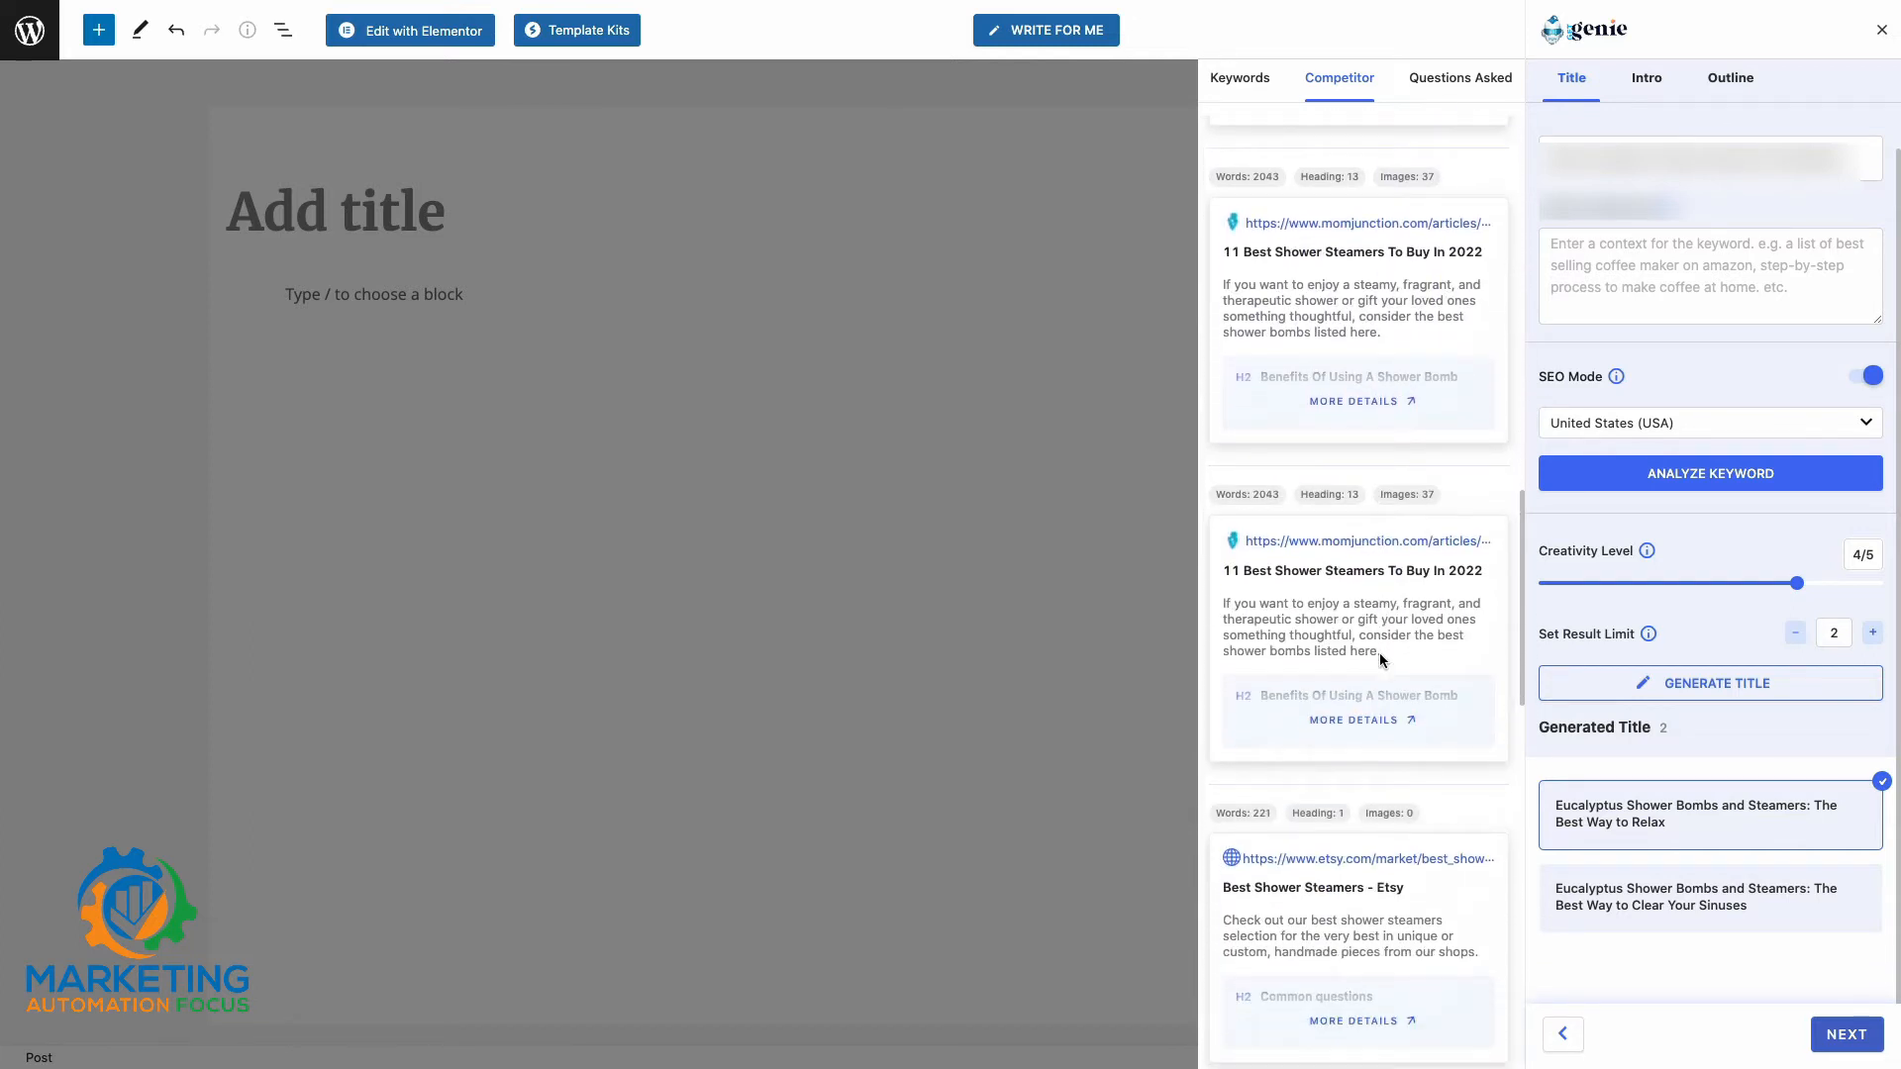
{"action": "scroll", "coordinate": [1380, 653], "scroll_direction": "up", "scroll_amount": 6}
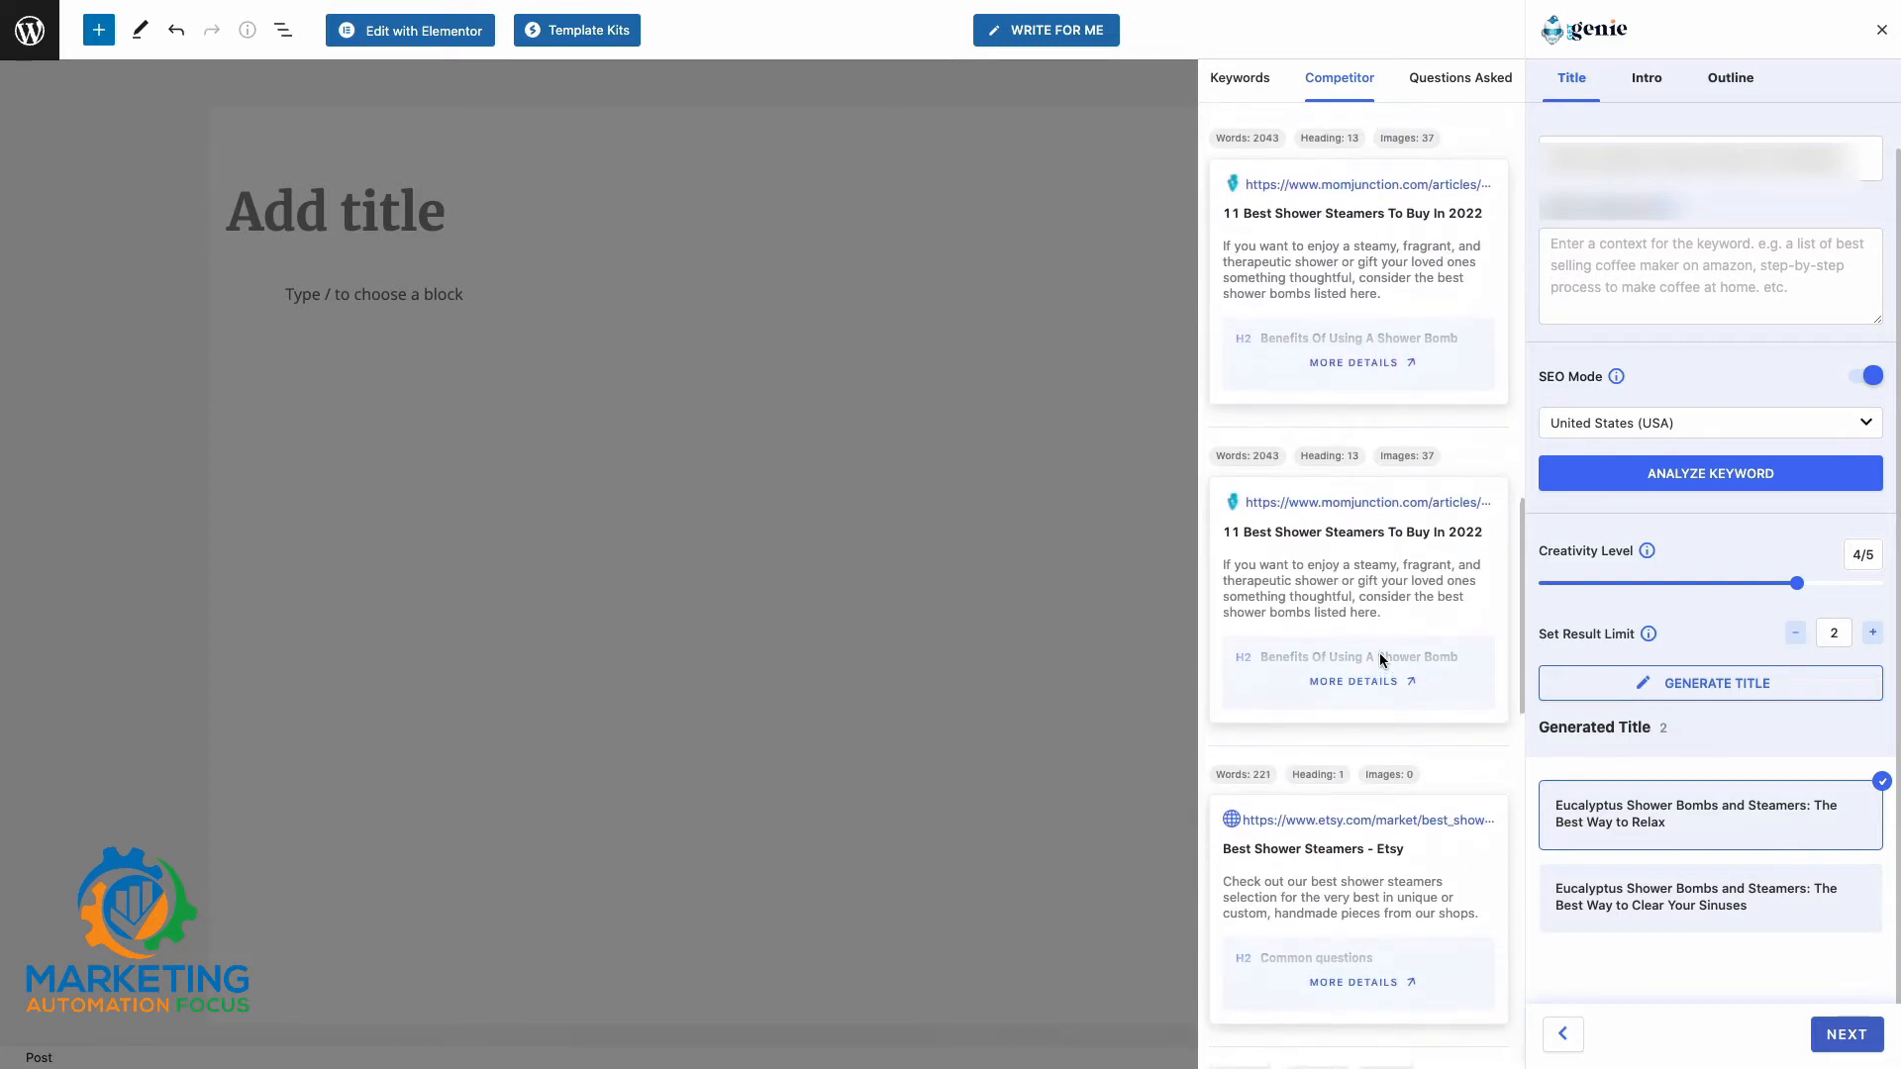
- Review the keyword analysis, its Google Trends and search volume charts and related searches, and revisit the competitor list and Questions Asked
{"action": "left_click", "coordinate": [1257, 94]}
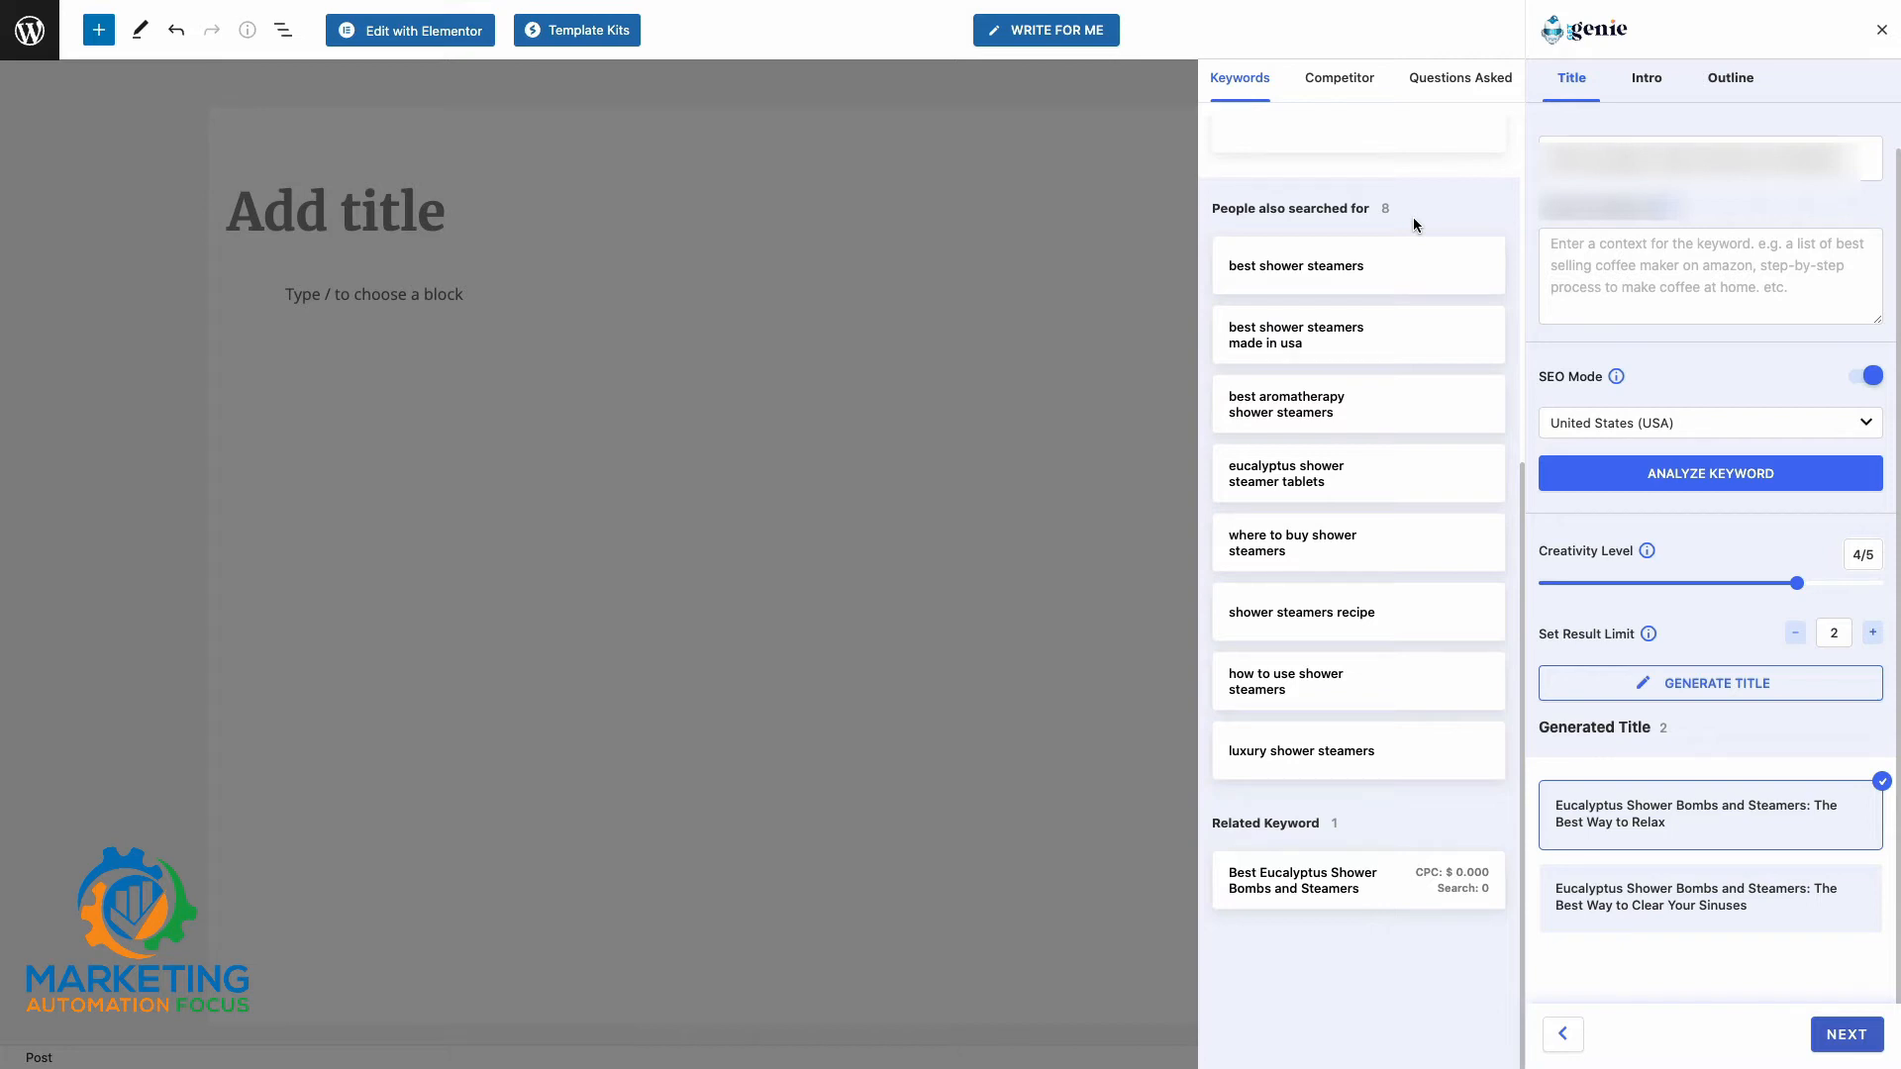
{"action": "scroll", "coordinate": [1392, 317], "scroll_direction": "up", "scroll_amount": 5}
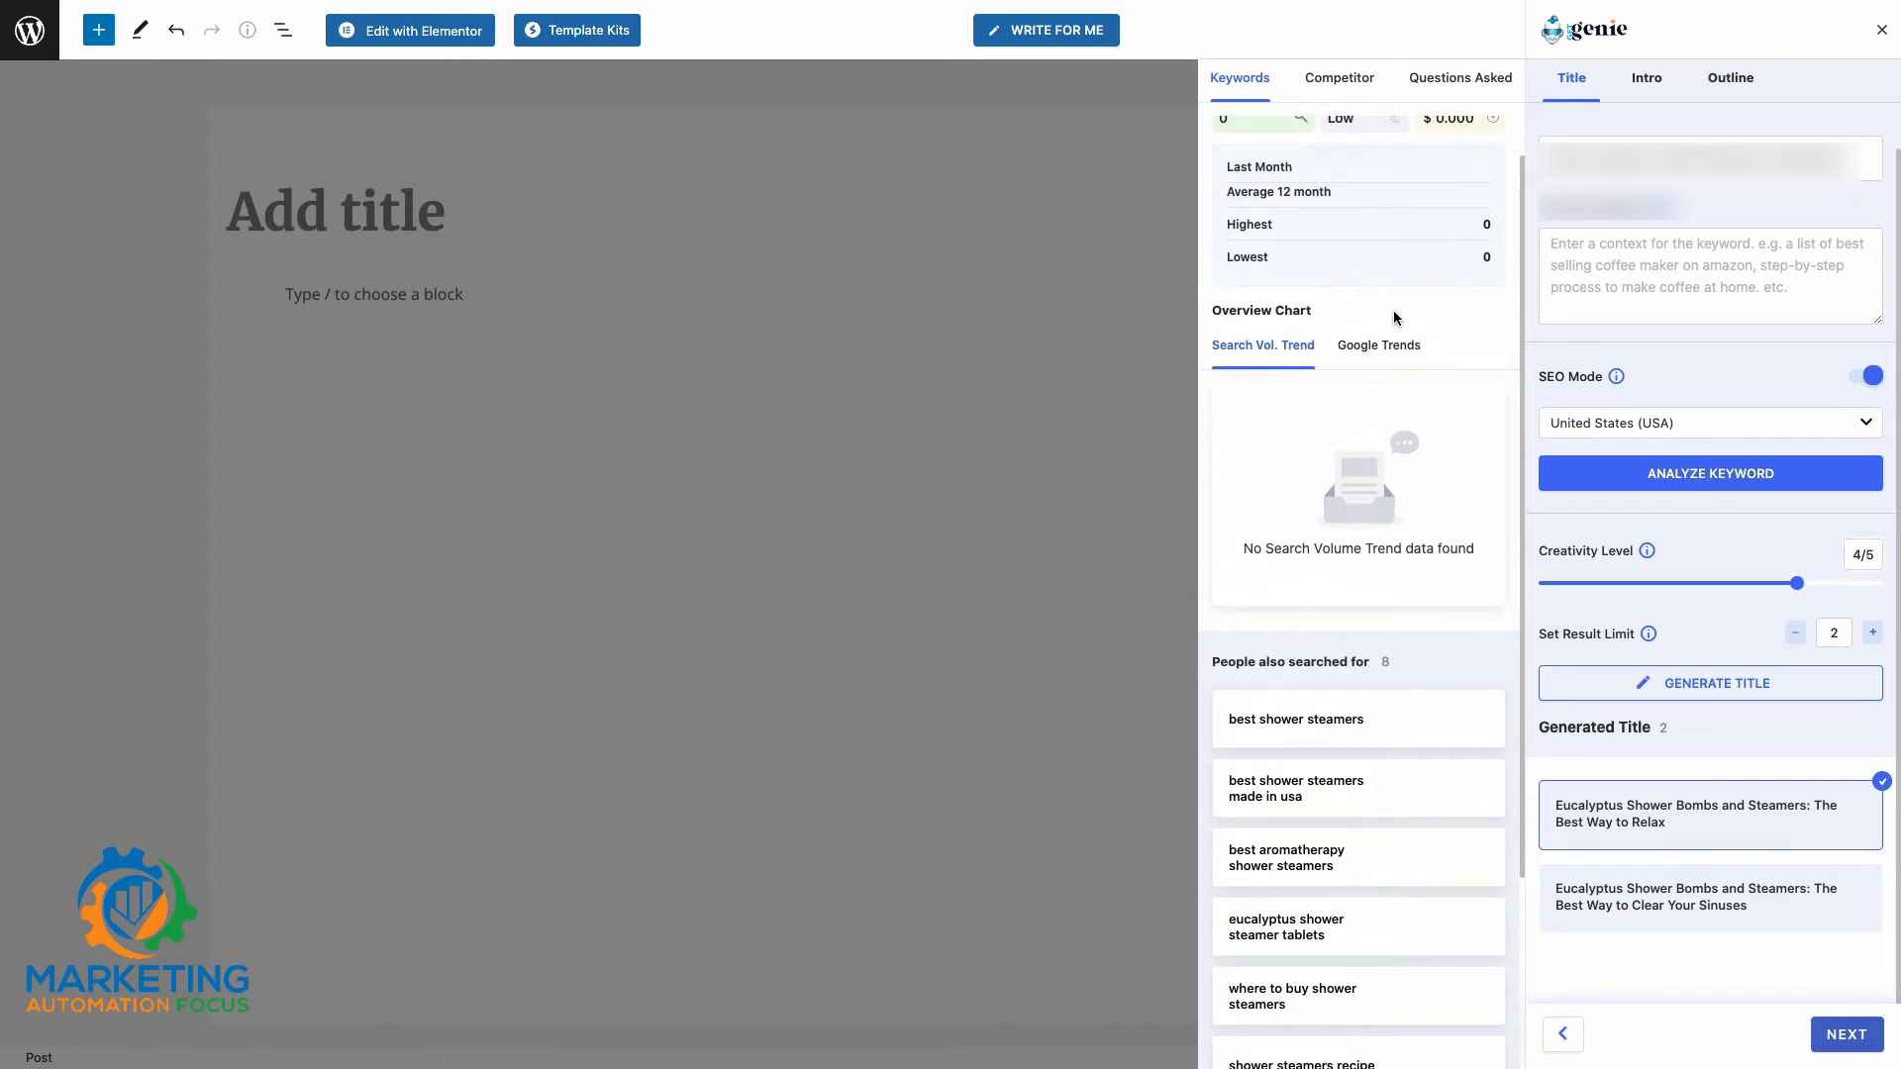
{"action": "scroll", "coordinate": [1393, 317], "scroll_direction": "up", "scroll_amount": 1}
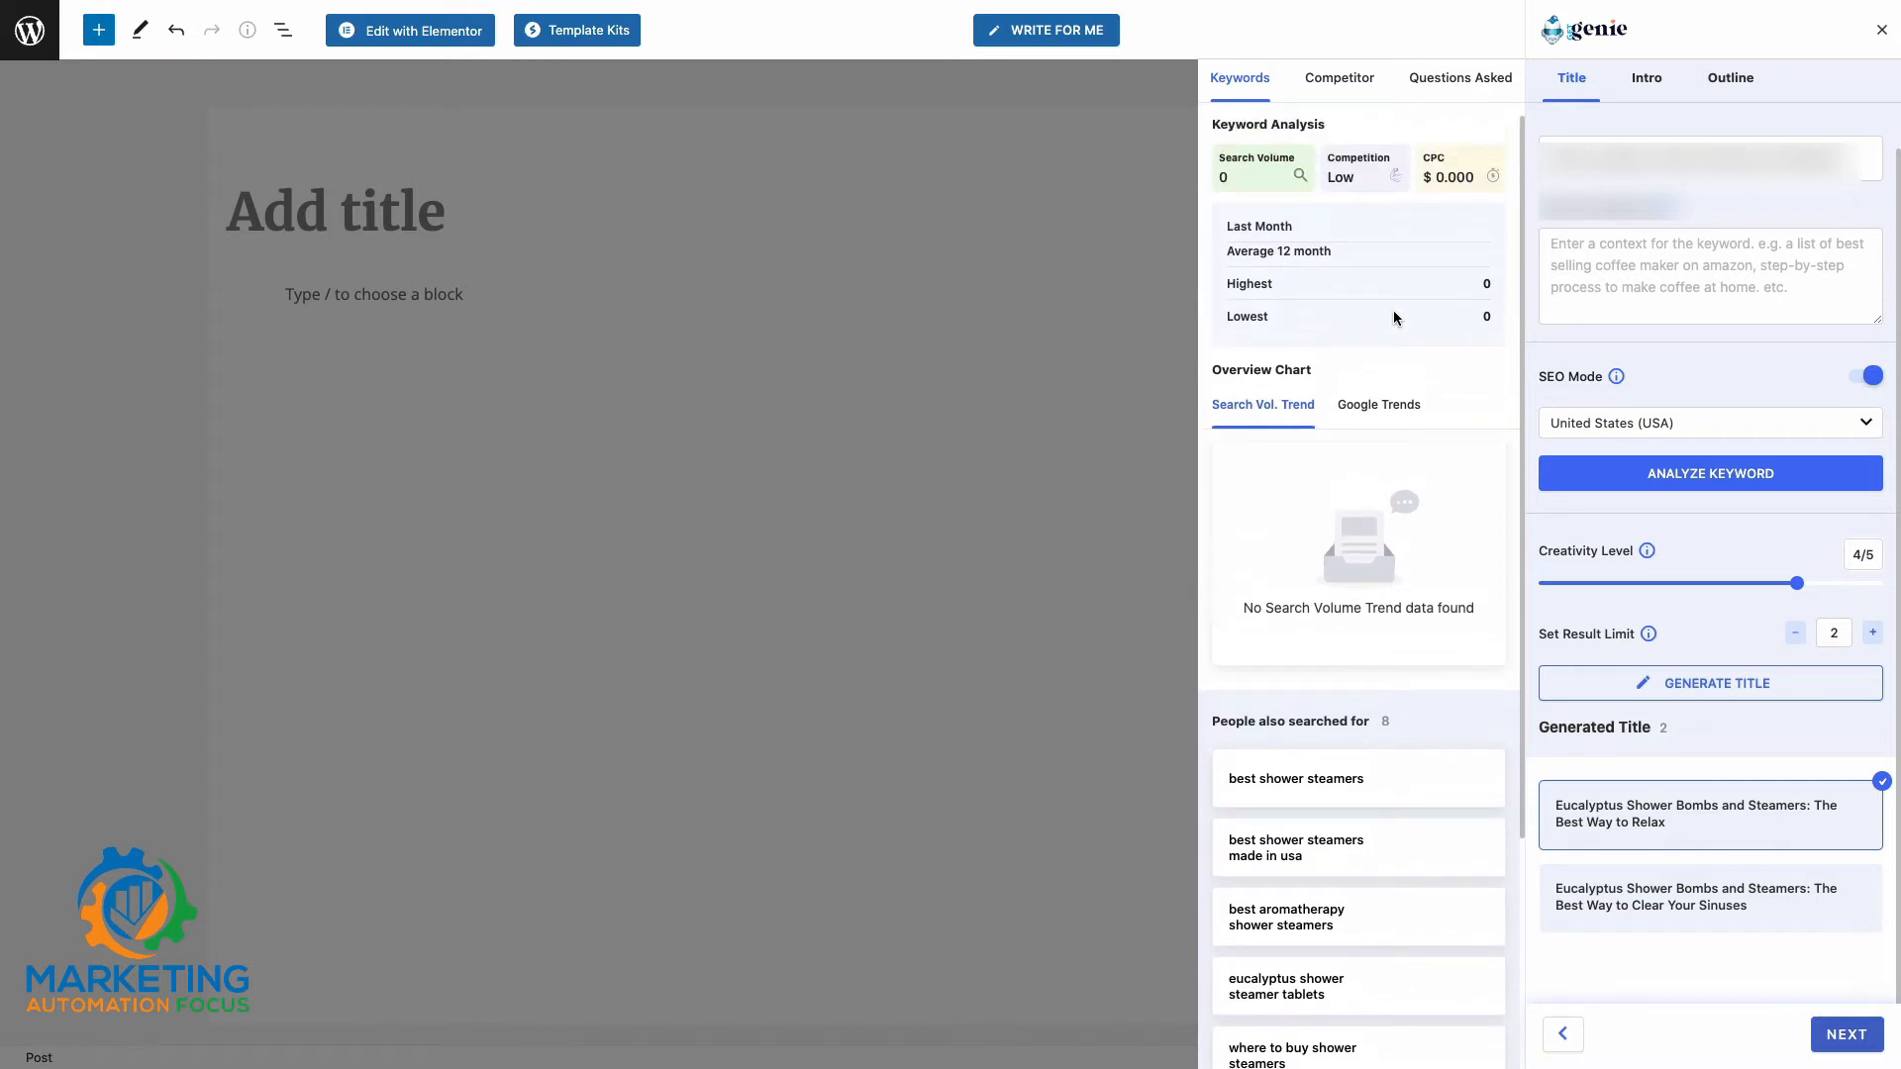
{"action": "left_click", "coordinate": [1396, 411]}
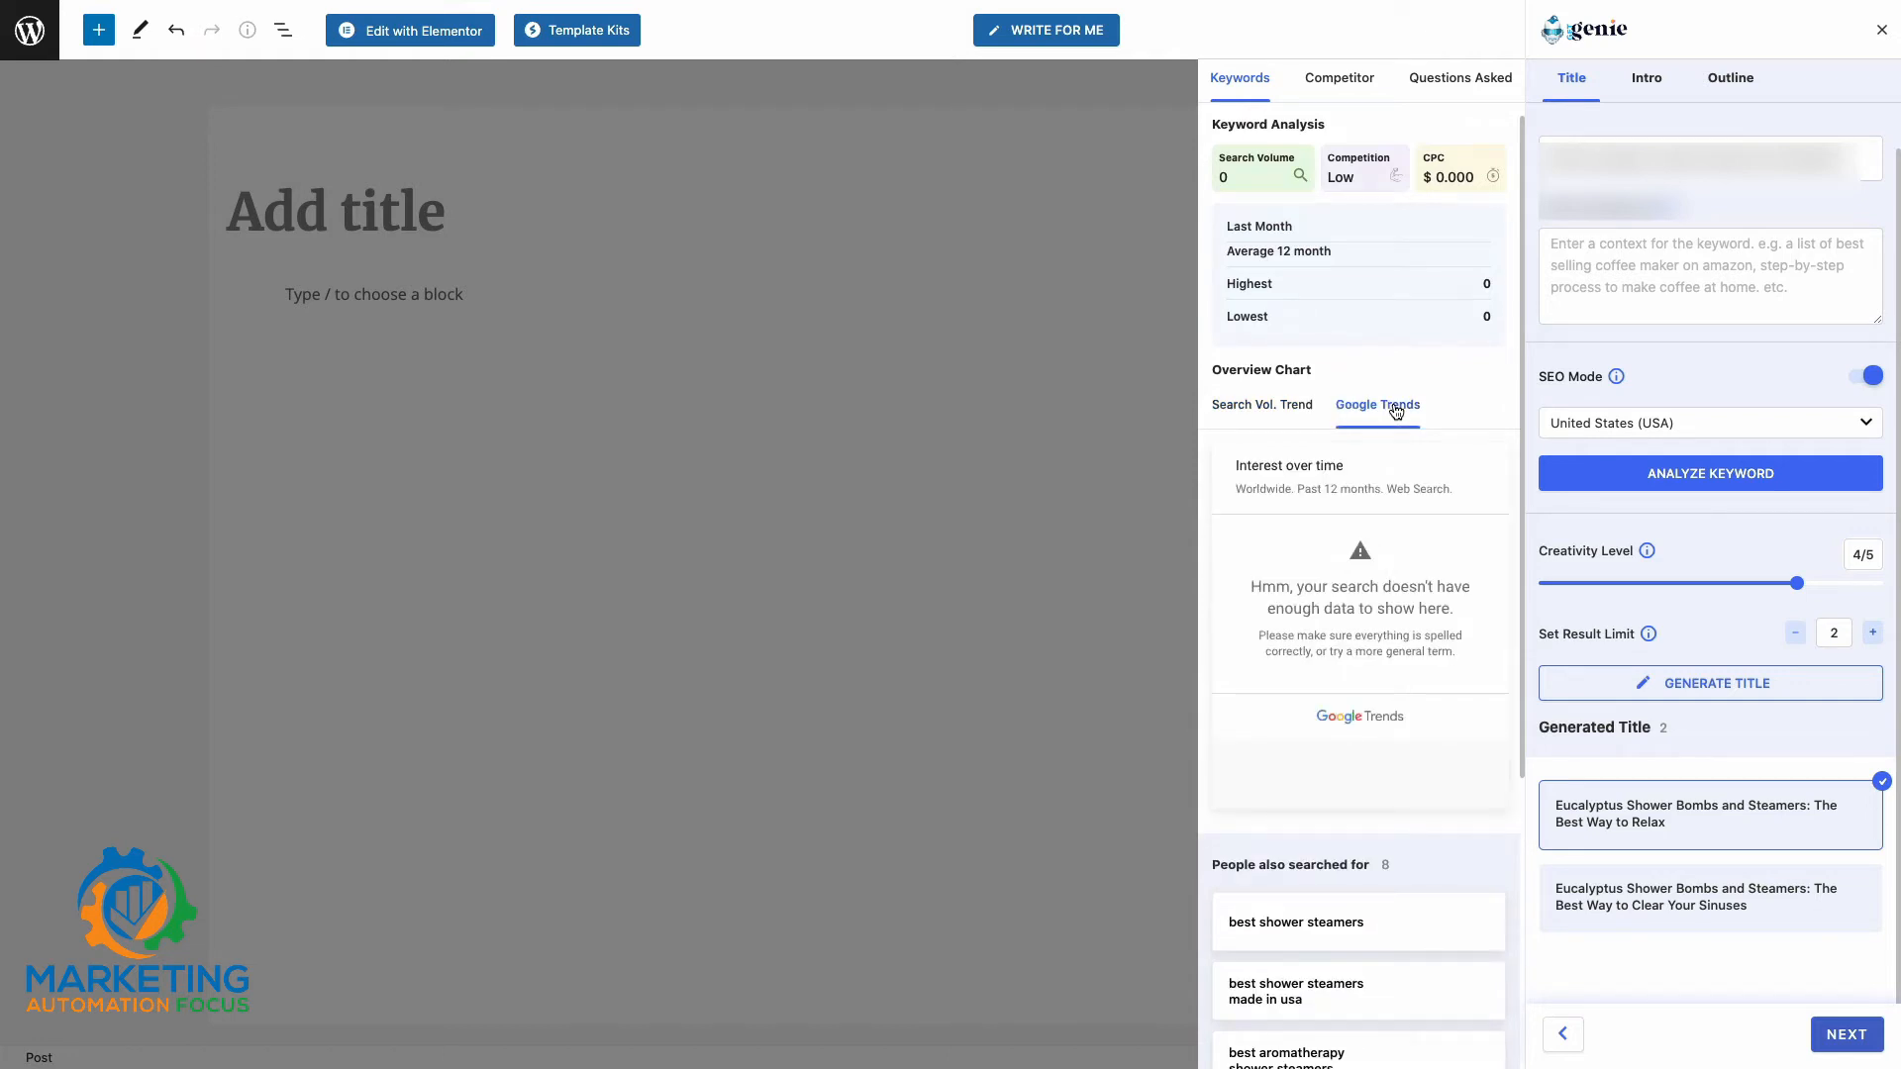
{"action": "left_click", "coordinate": [1281, 413]}
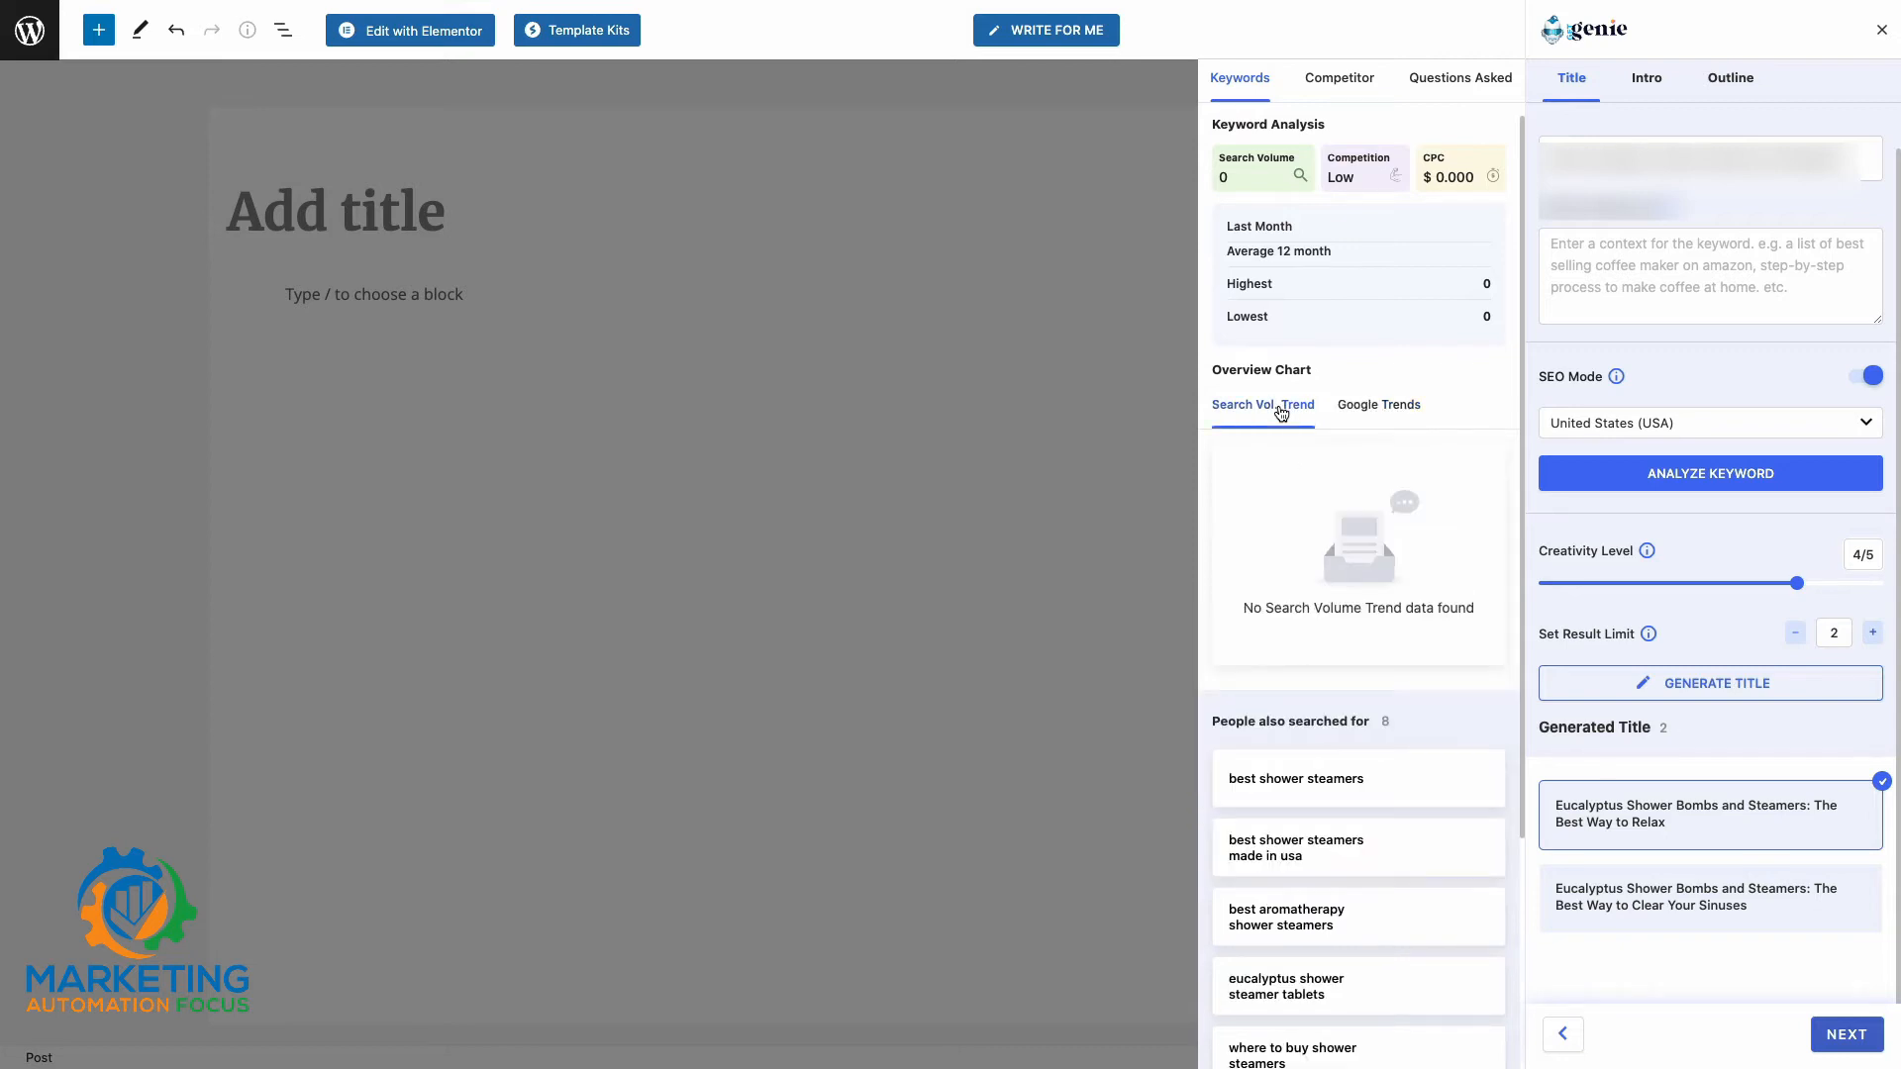
{"action": "scroll", "coordinate": [1382, 447], "scroll_direction": "down", "scroll_amount": 4}
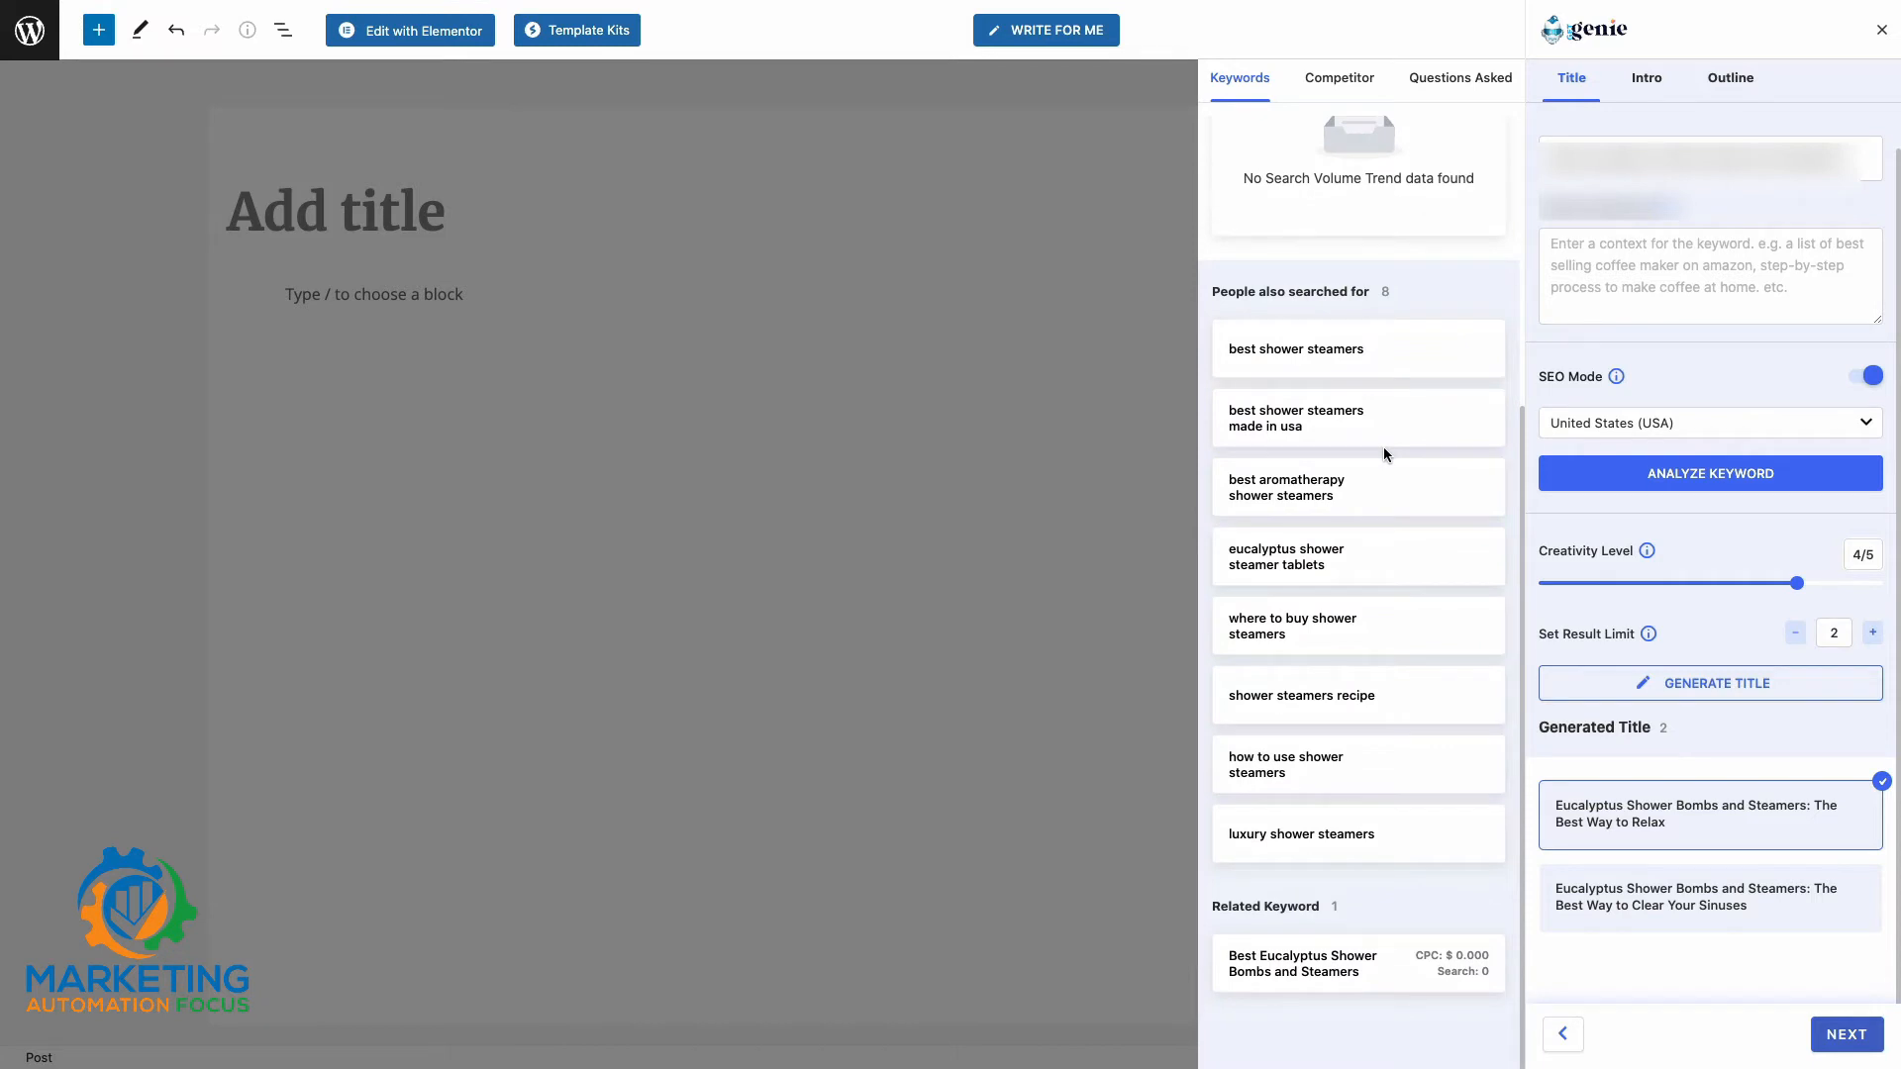
{"action": "scroll", "coordinate": [1382, 447], "scroll_direction": "up", "scroll_amount": 4}
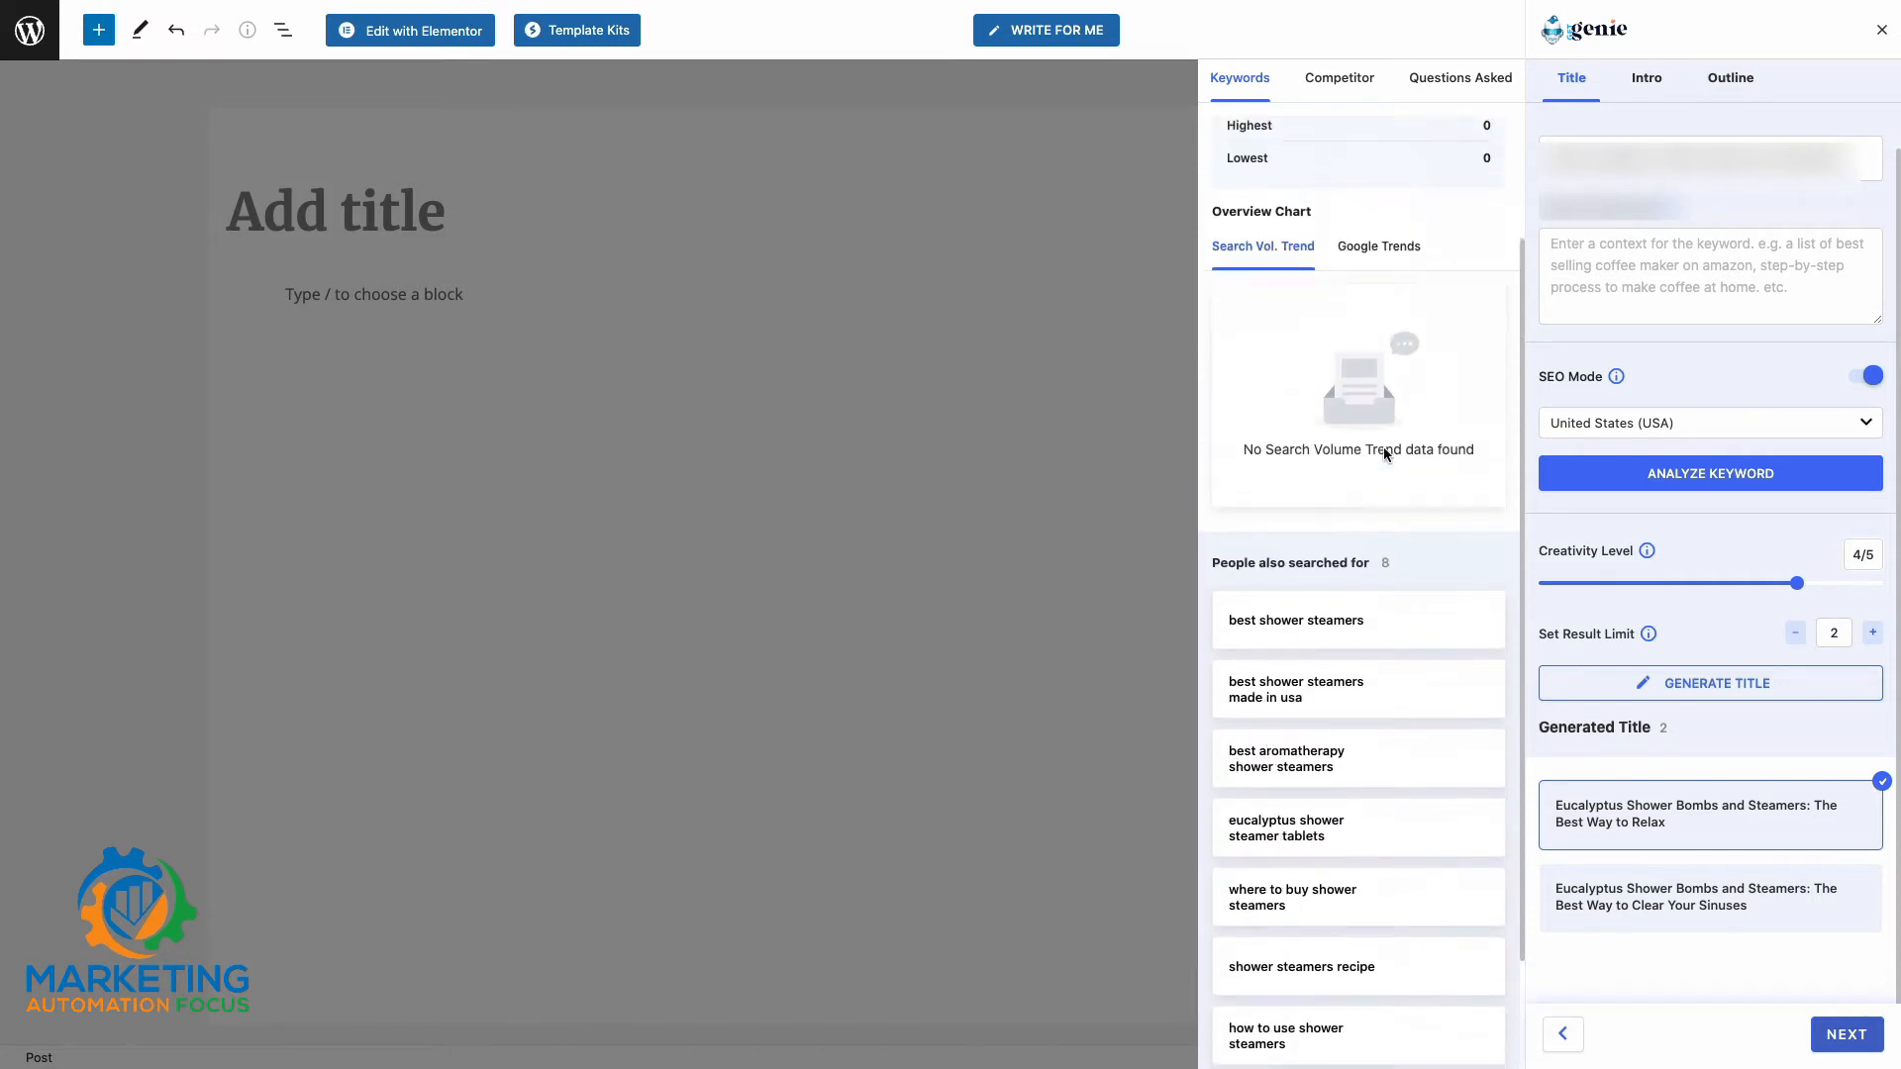
{"action": "left_click", "coordinate": [1342, 89]}
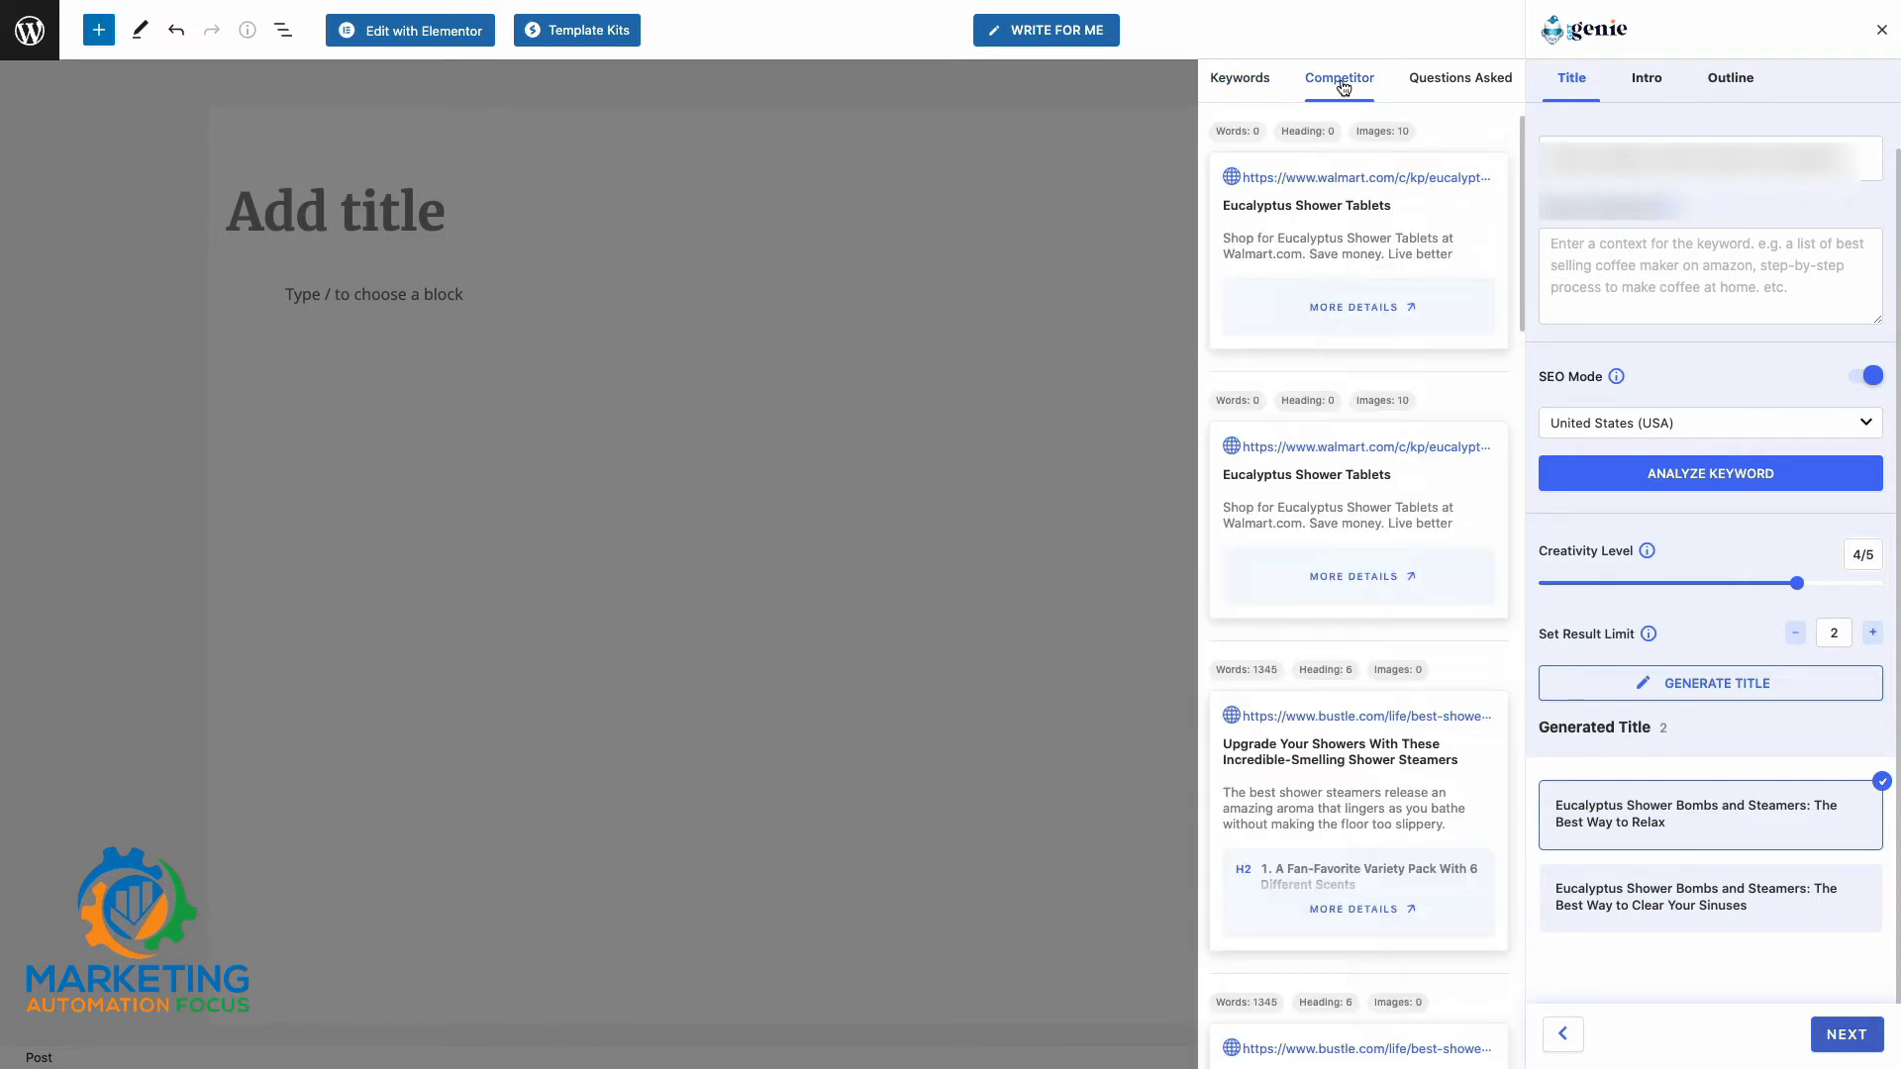
{"action": "left_click", "coordinate": [1445, 85]}
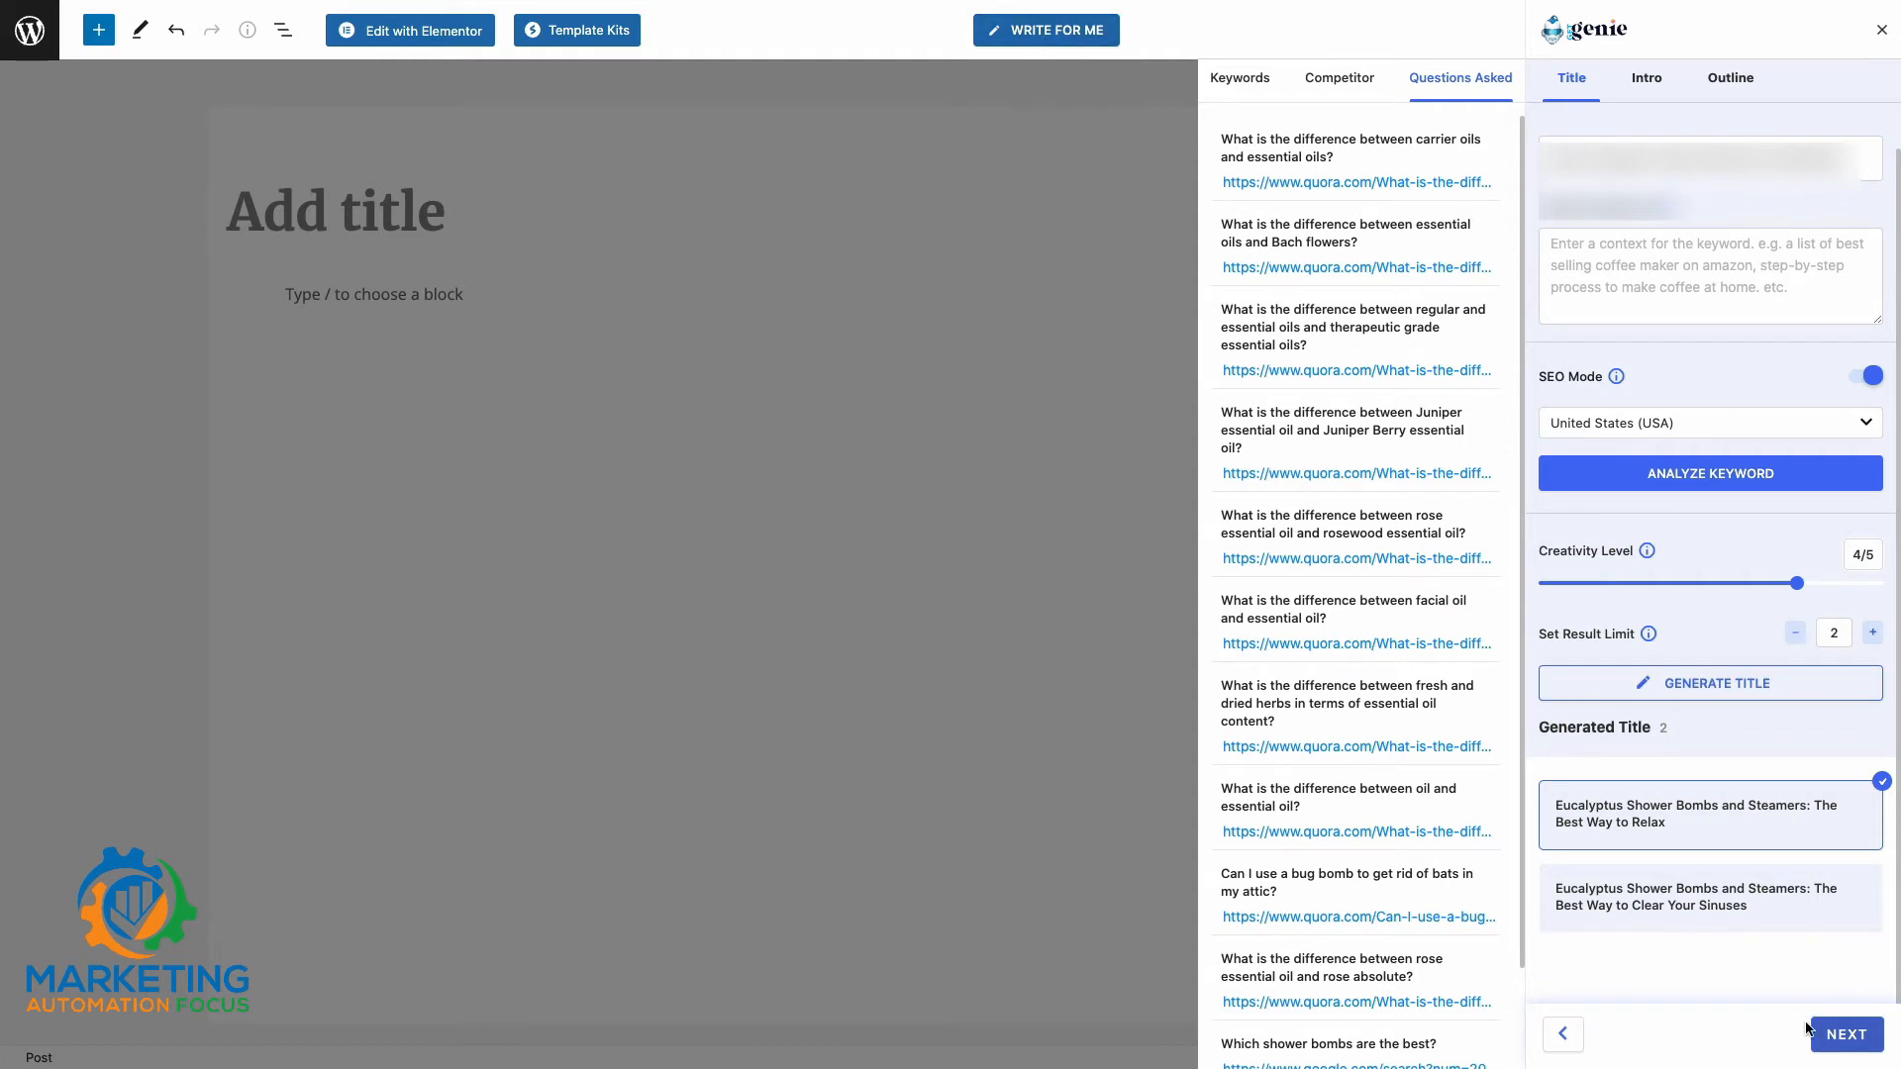
- Generate intros for the selected title with a result limit of 2 and carry the "relax and de-stress" intro into the Outline stage
{"action": "left_click", "coordinate": [1835, 1039]}
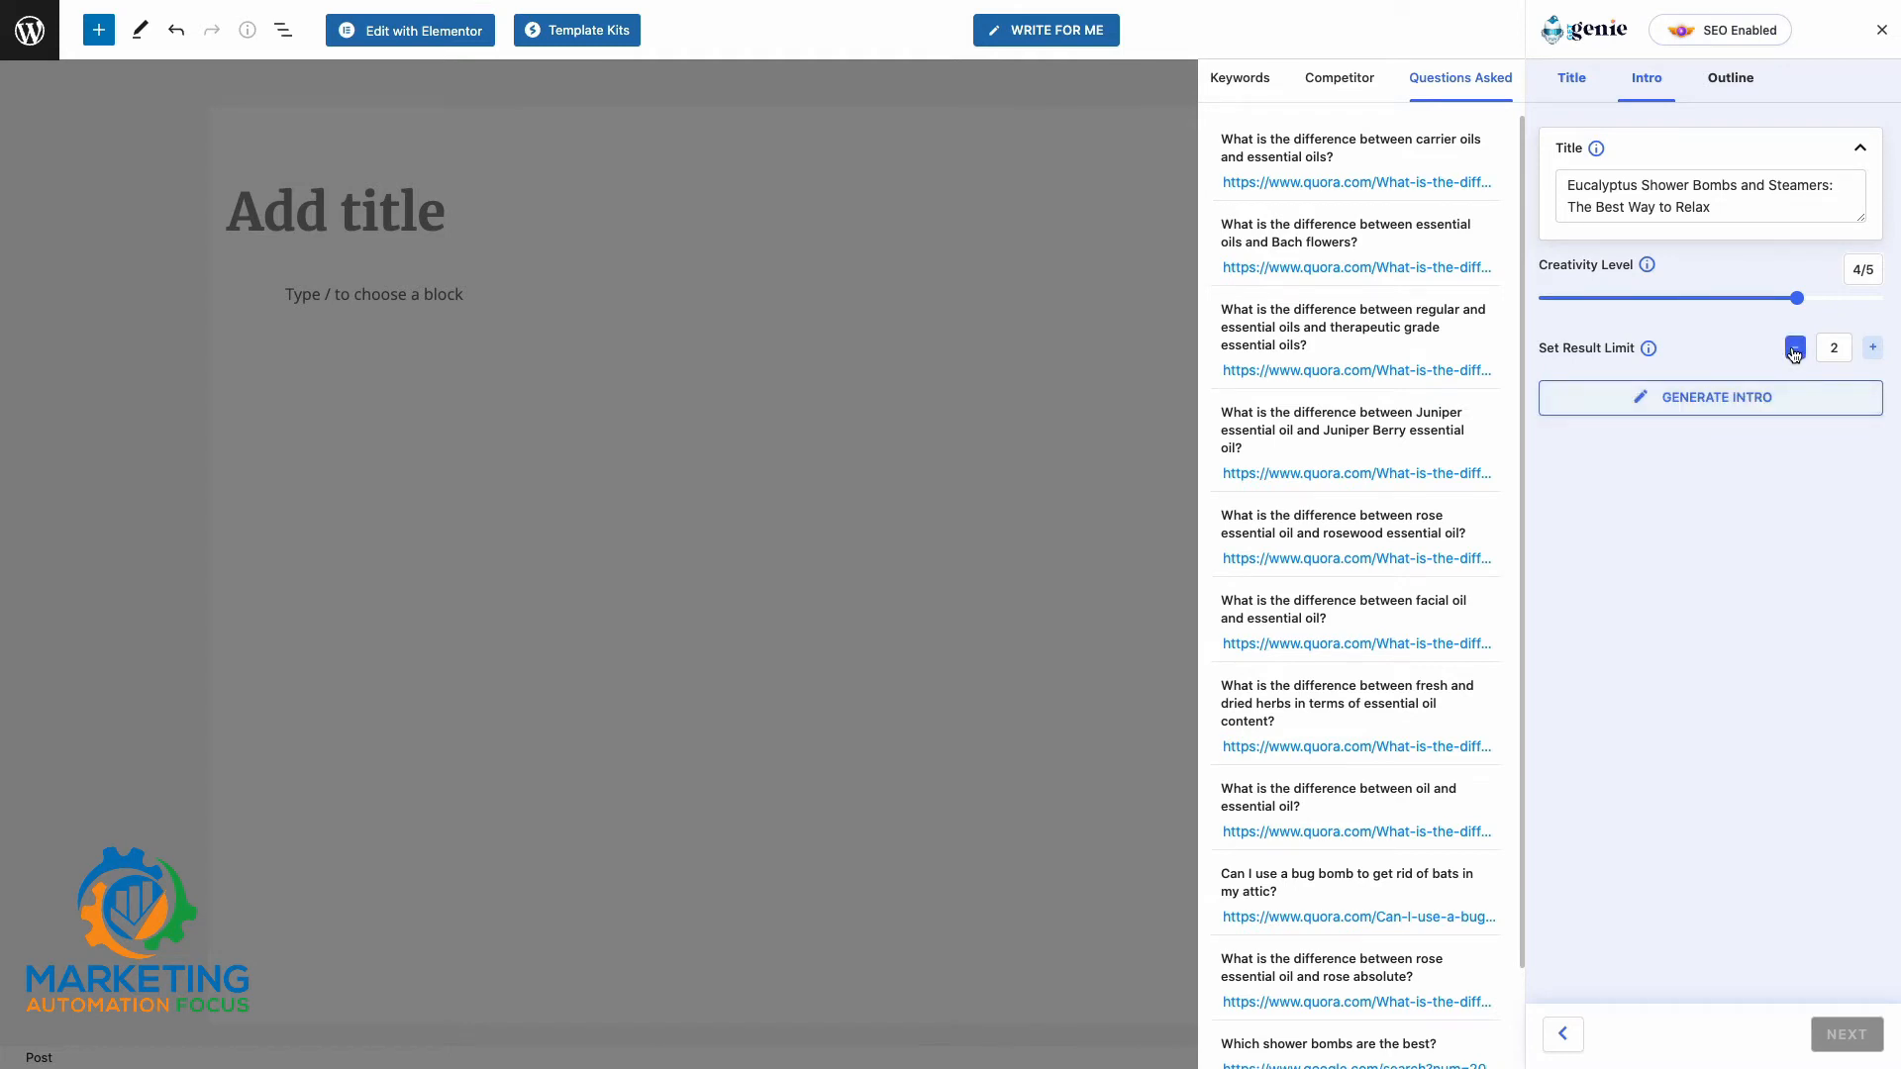
{"action": "left_click", "coordinate": [1705, 399]}
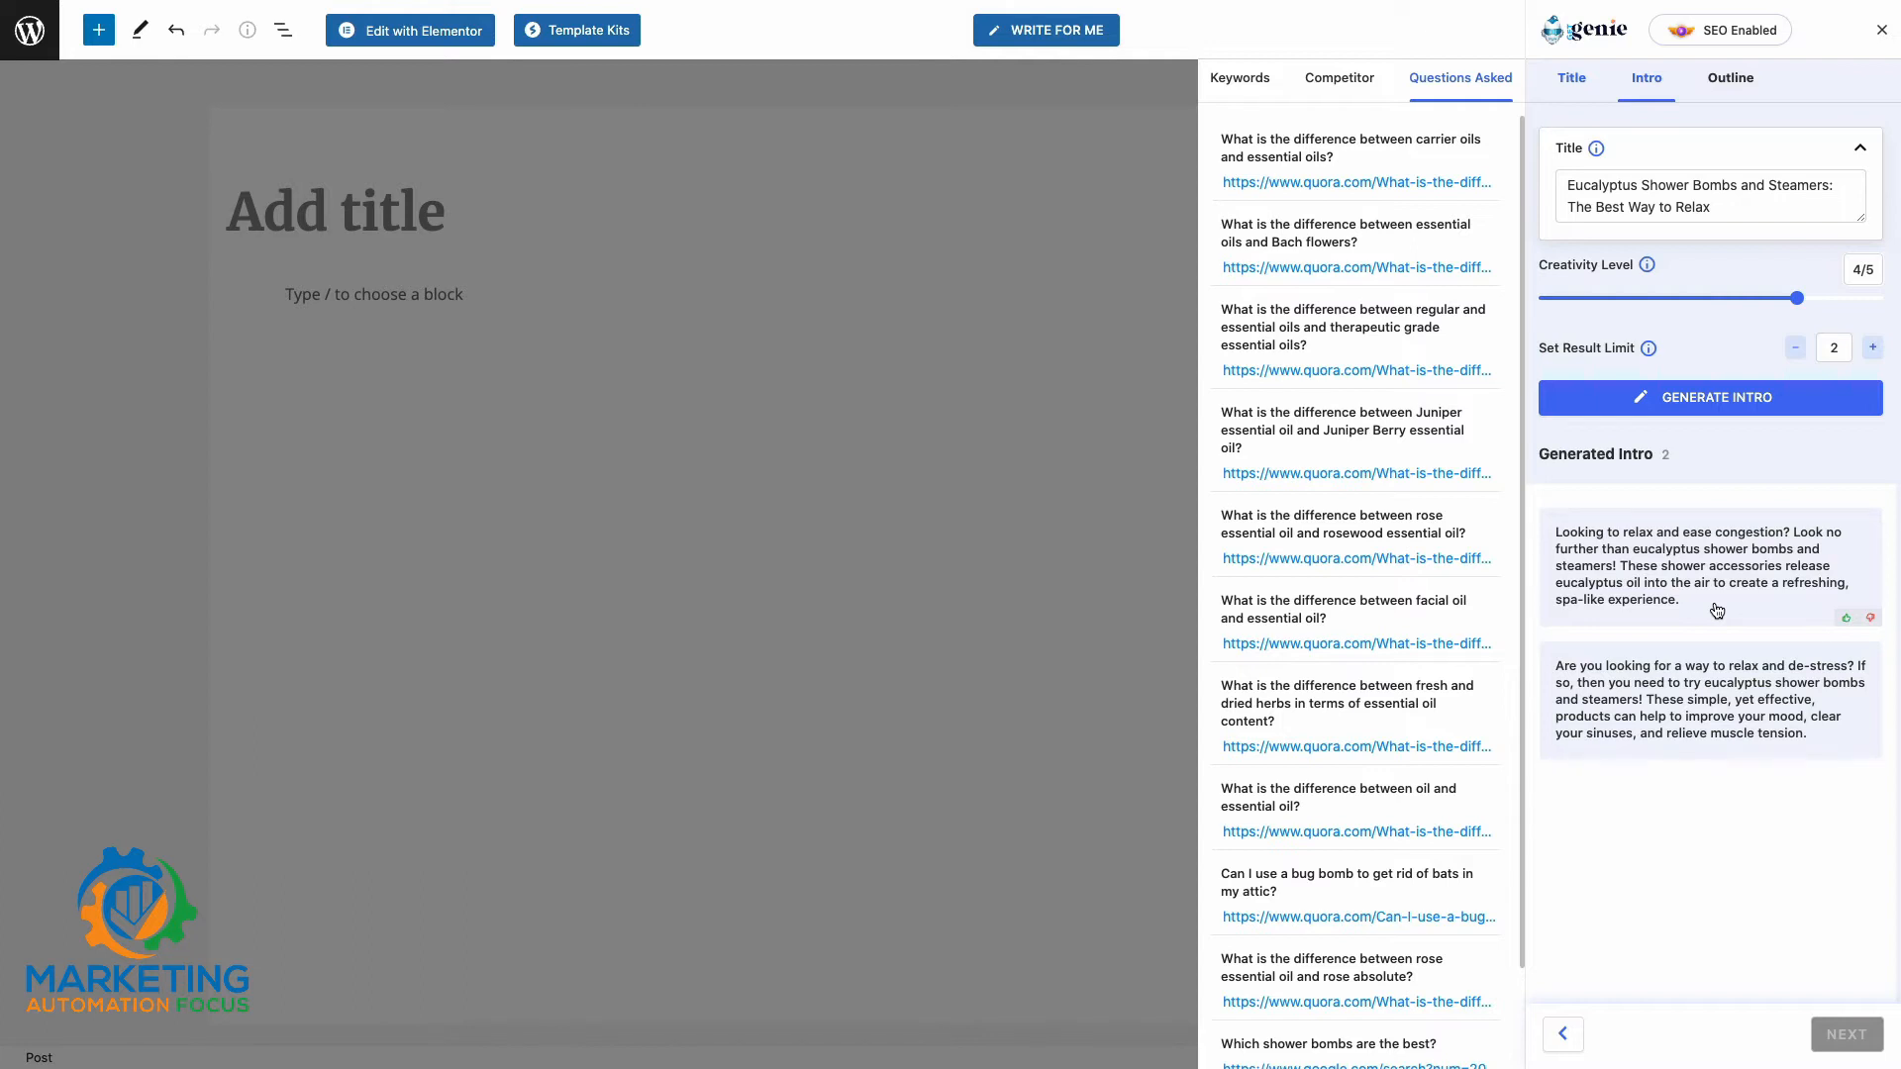
{"action": "left_click", "coordinate": [1741, 698]}
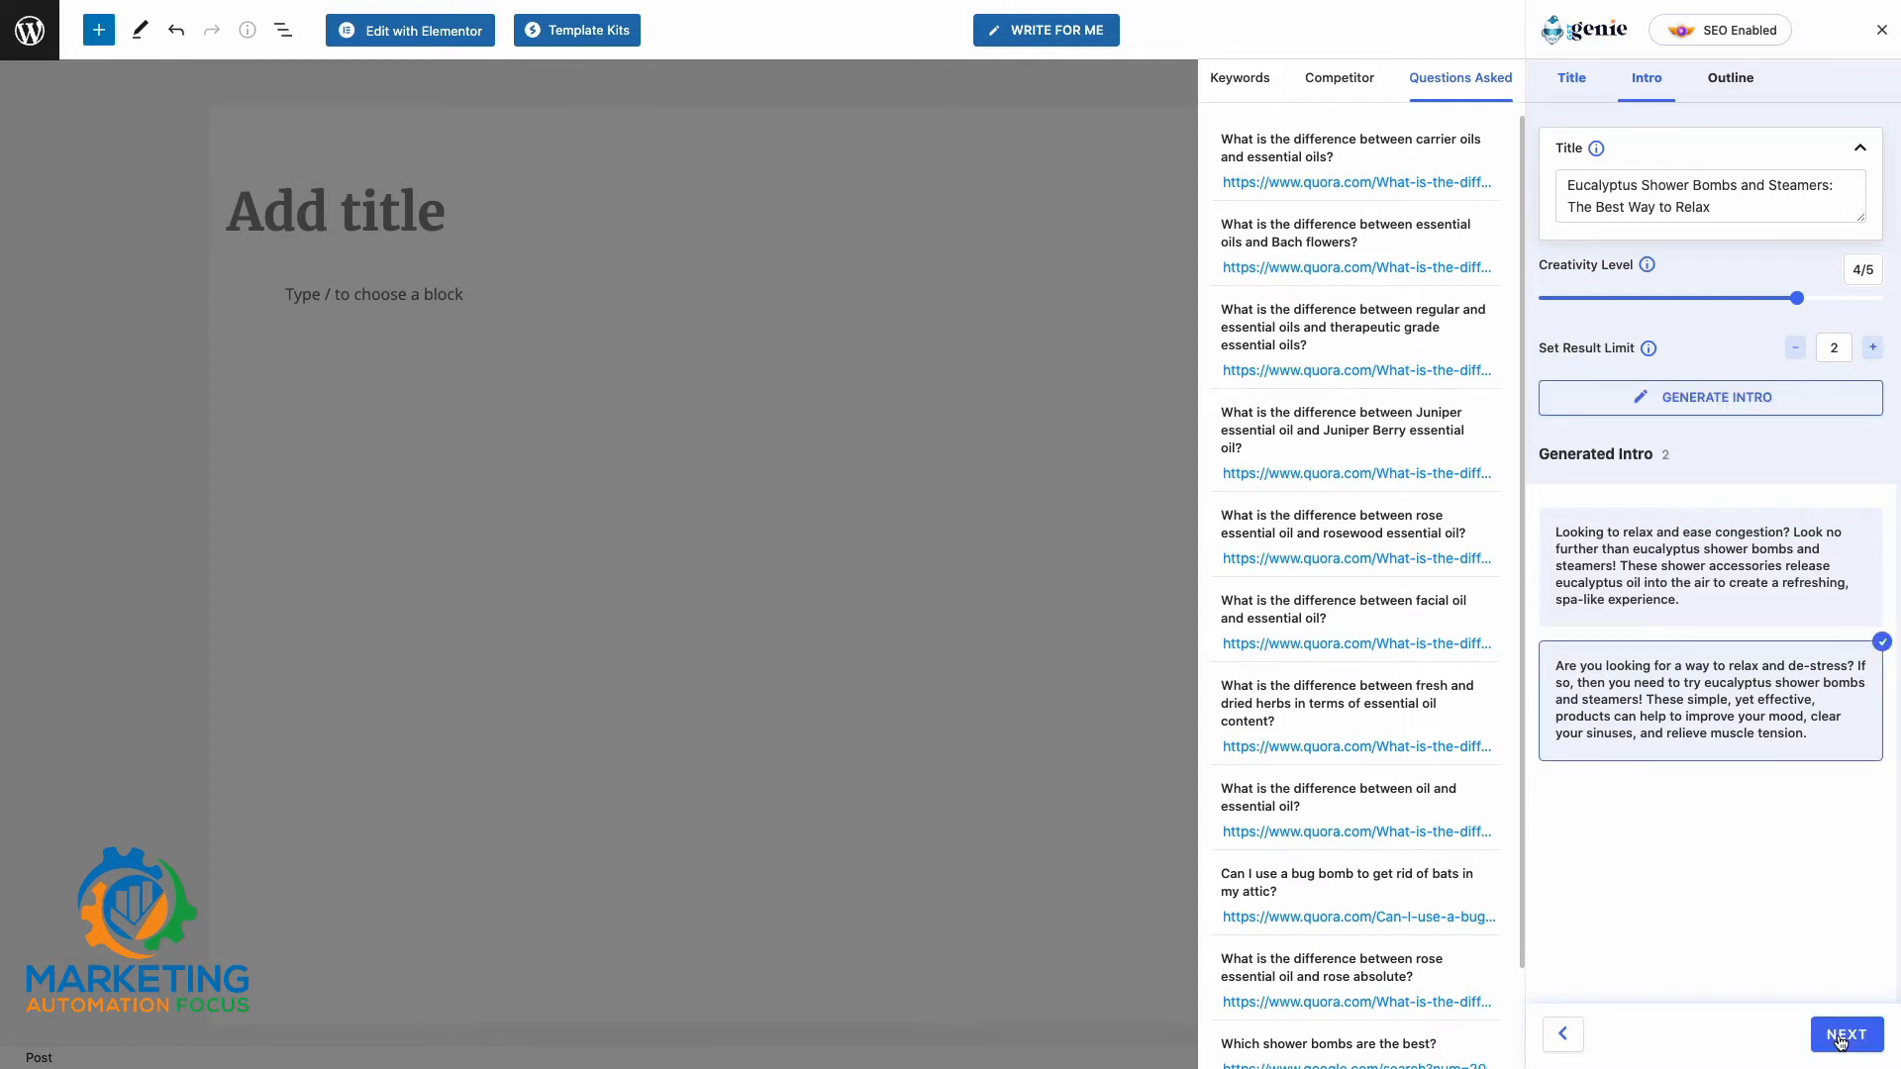
{"action": "left_click", "coordinate": [1841, 1037]}
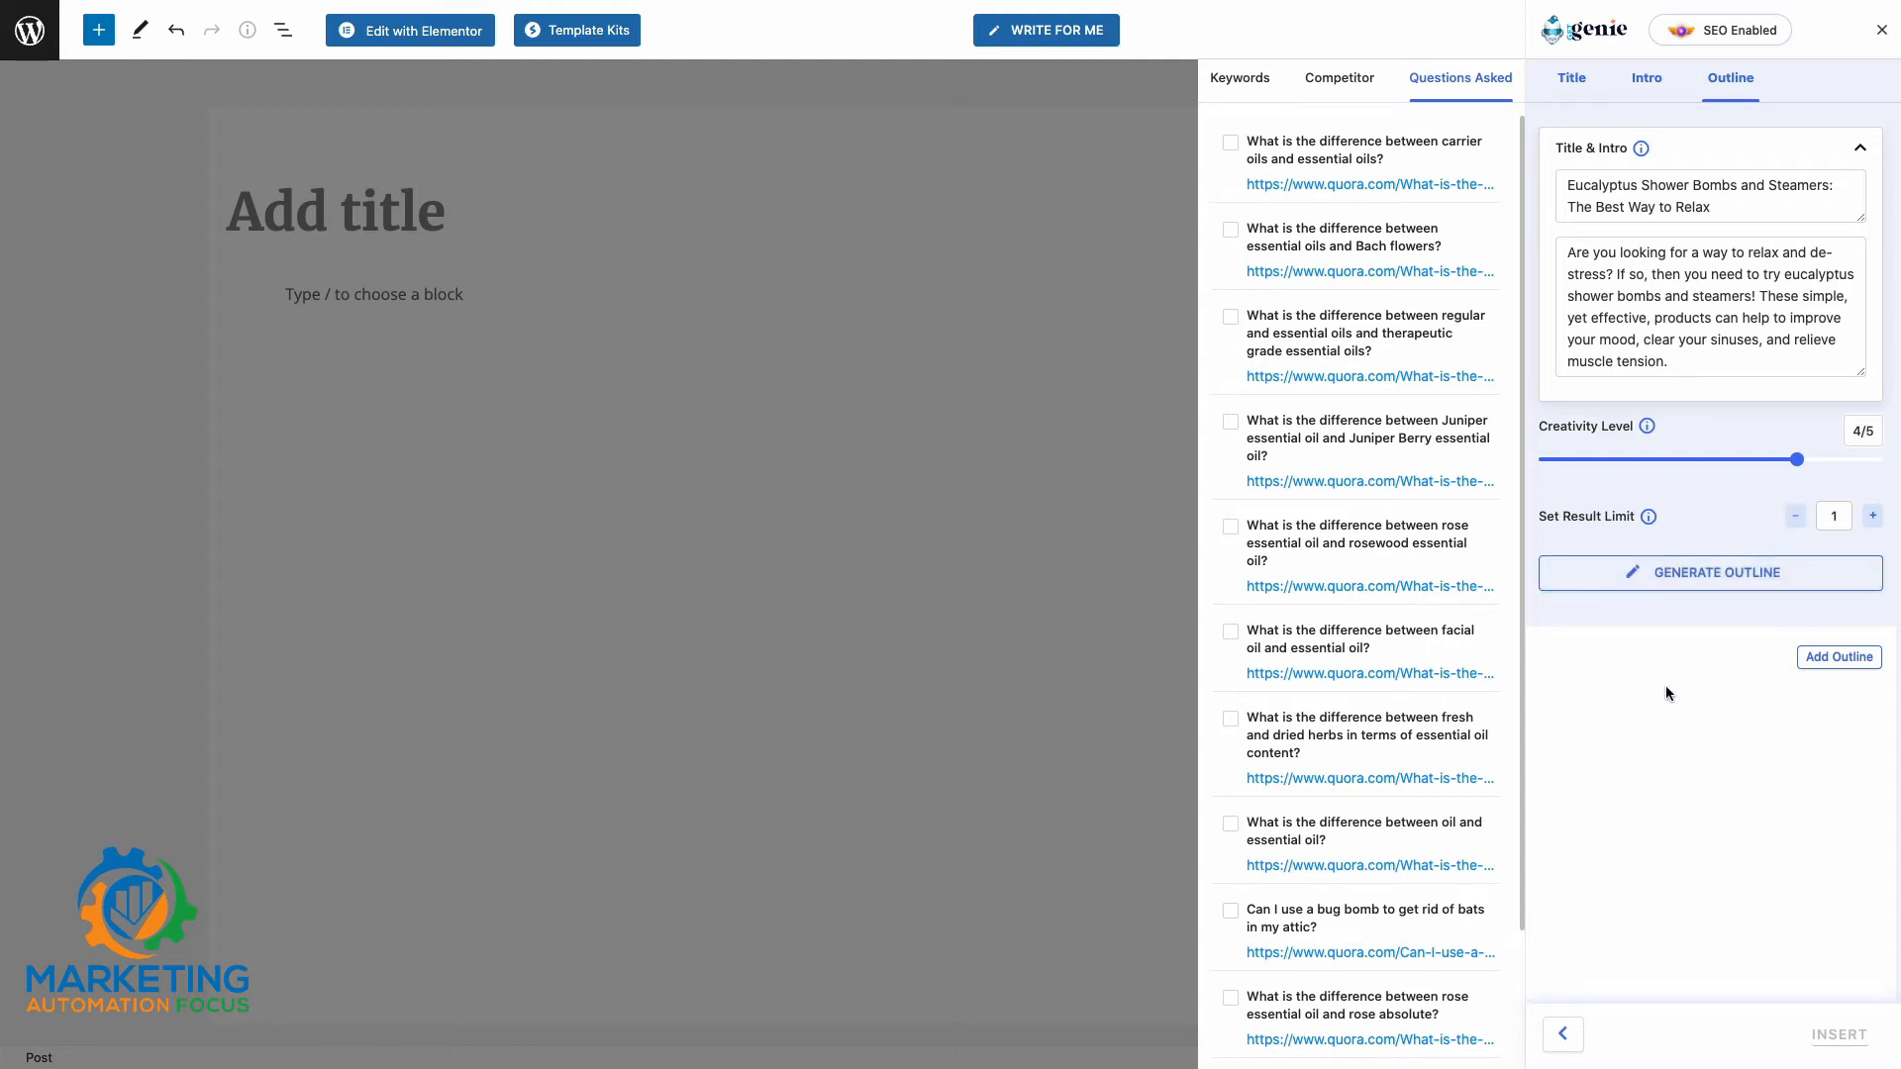
- Generate outlines with a result limit of 2, select six headings including Where to Buy and FAQs, and insert them into the post
{"action": "left_click", "coordinate": [1872, 517]}
{"action": "left_click", "coordinate": [1699, 579]}
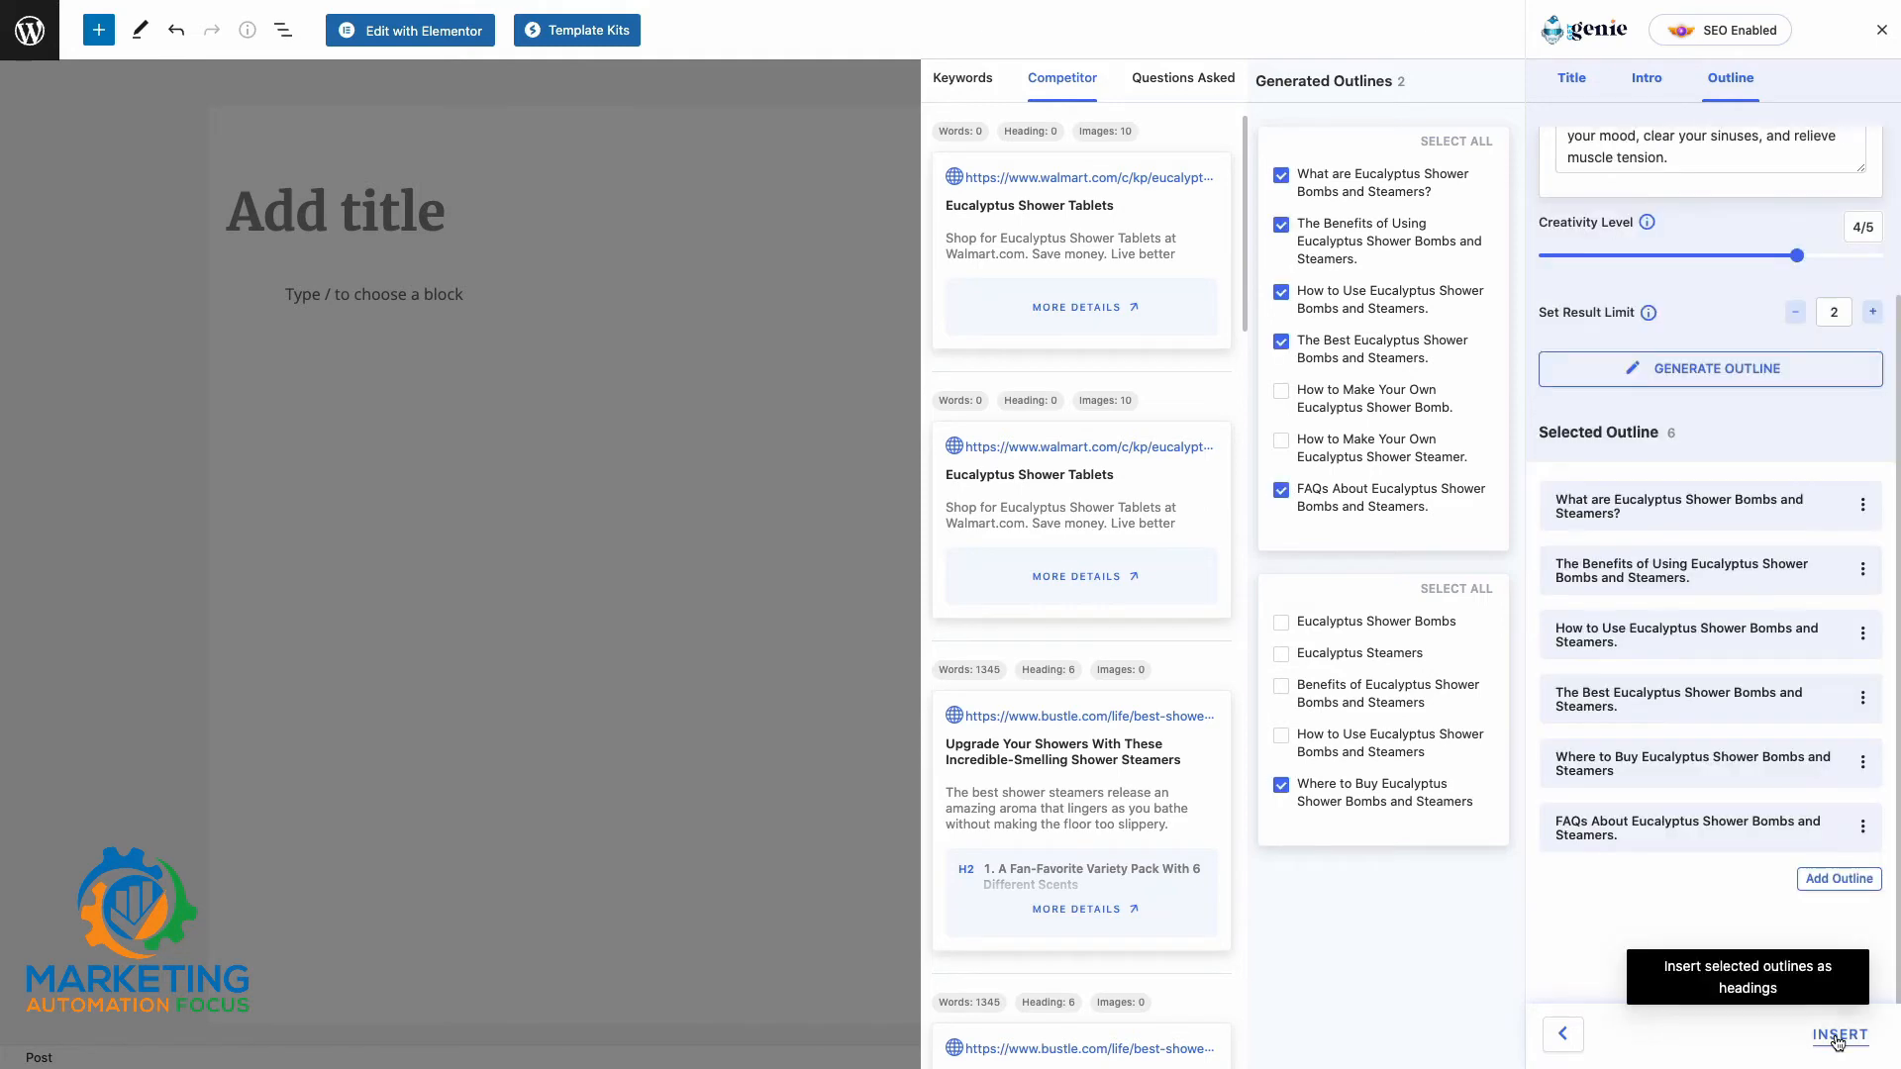
{"action": "left_click", "coordinate": [1837, 1035]}
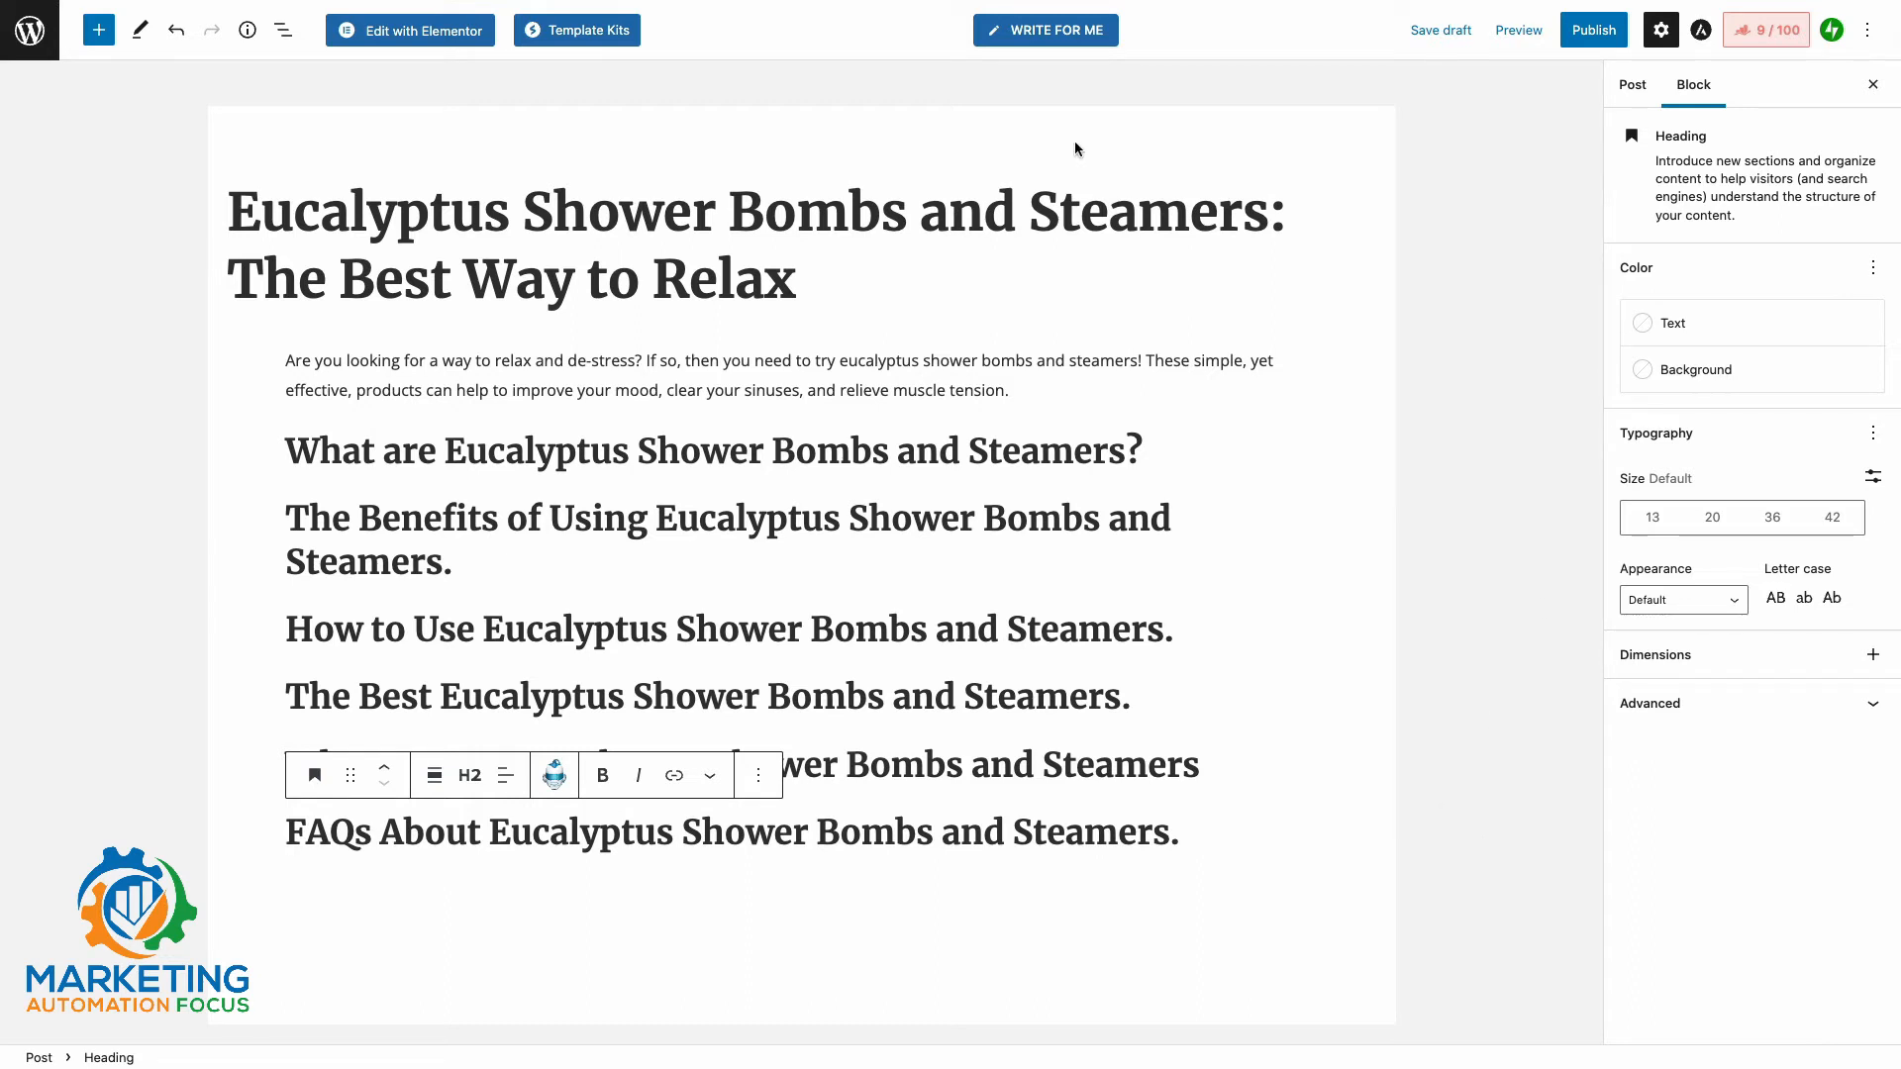
- Reopen the Blog Wizard and revisit its Questions Asked, Competitor and Keywords research for the post
{"action": "left_click", "coordinate": [1039, 40]}
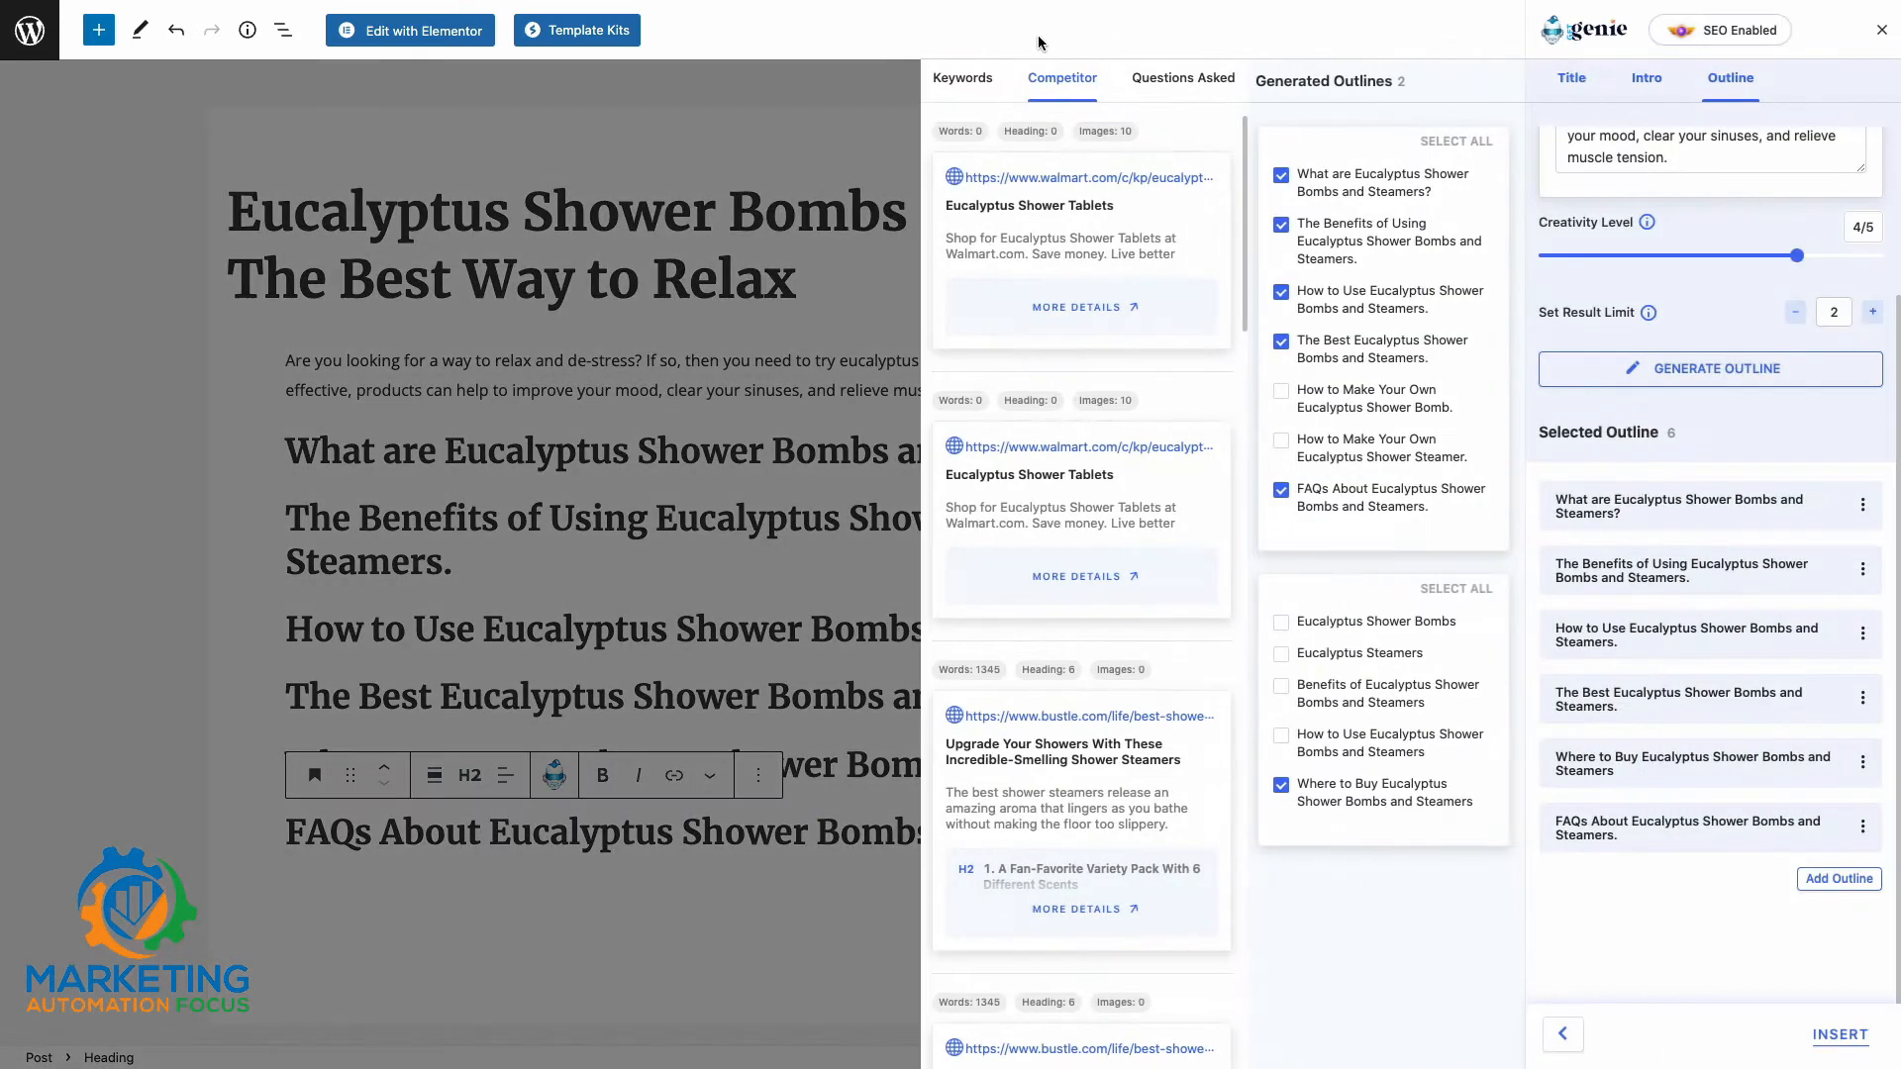
{"action": "left_click", "coordinate": [1149, 80]}
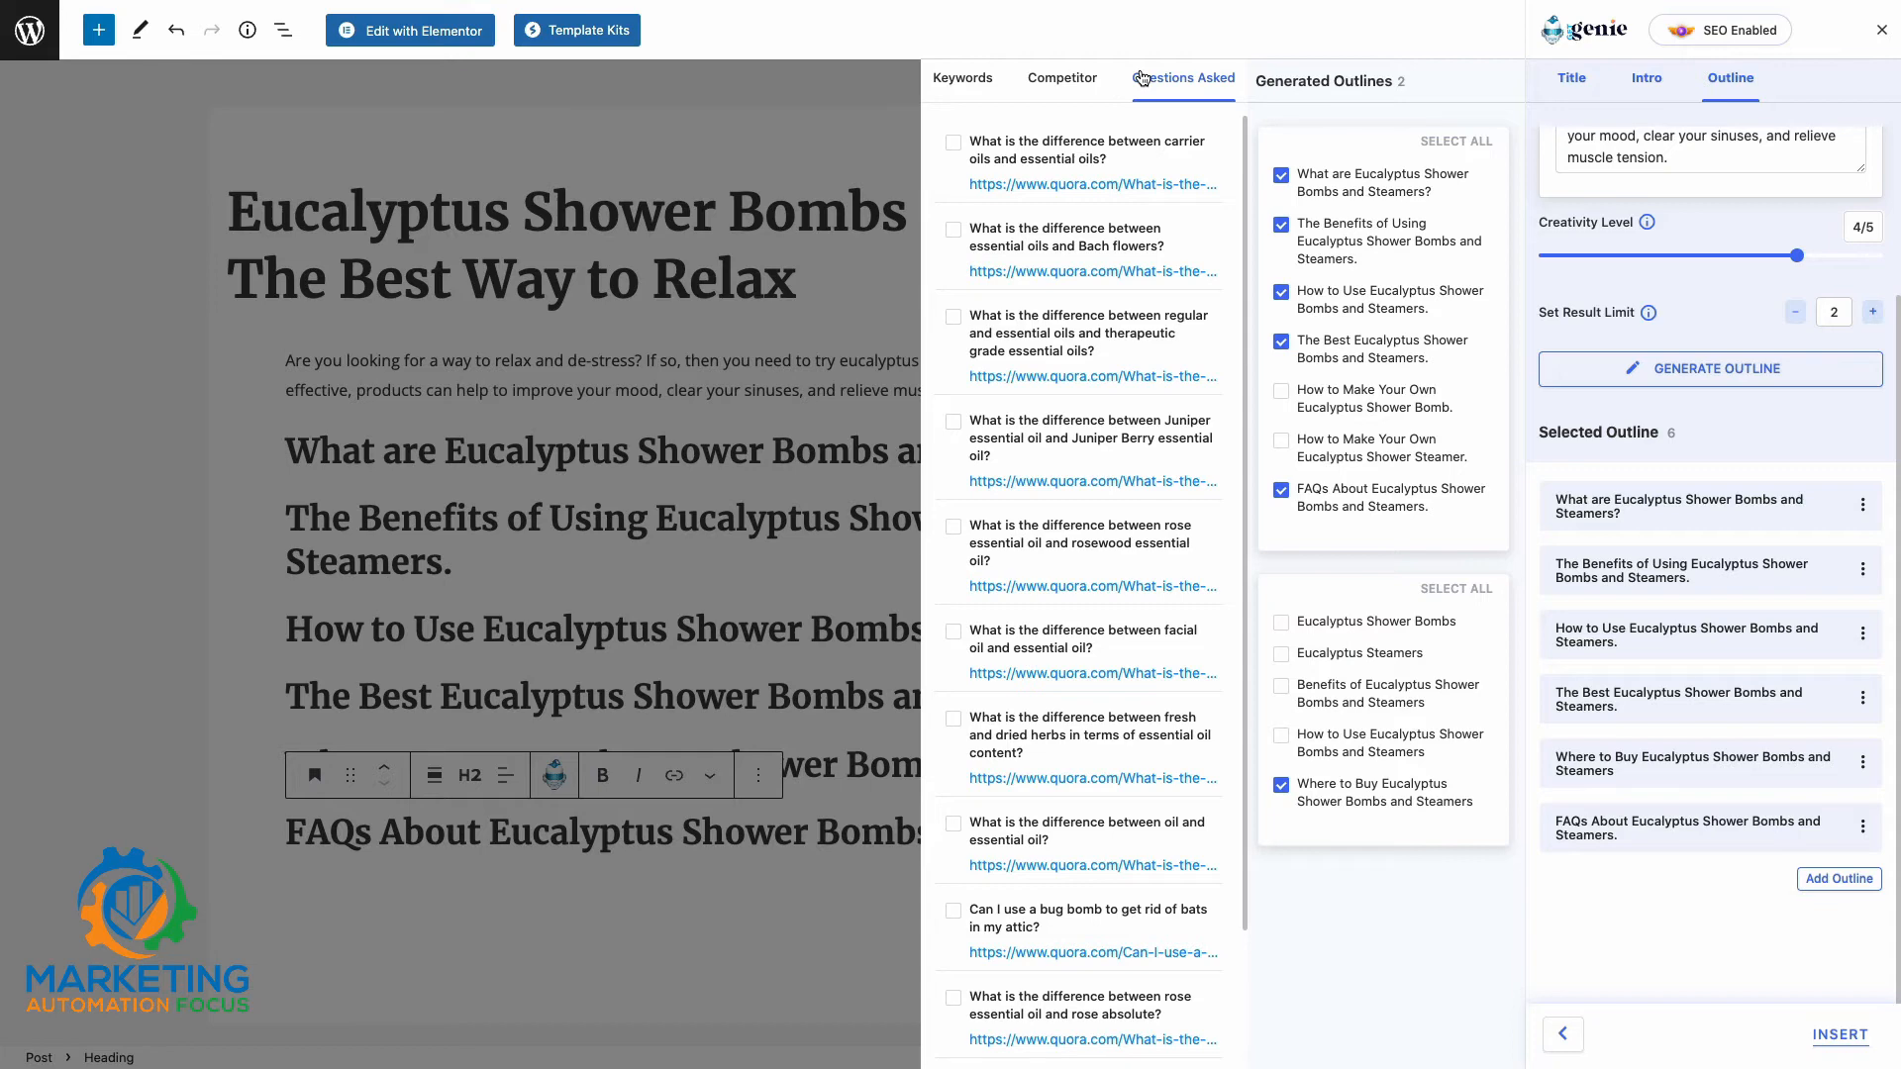
{"action": "left_click", "coordinate": [1065, 85]}
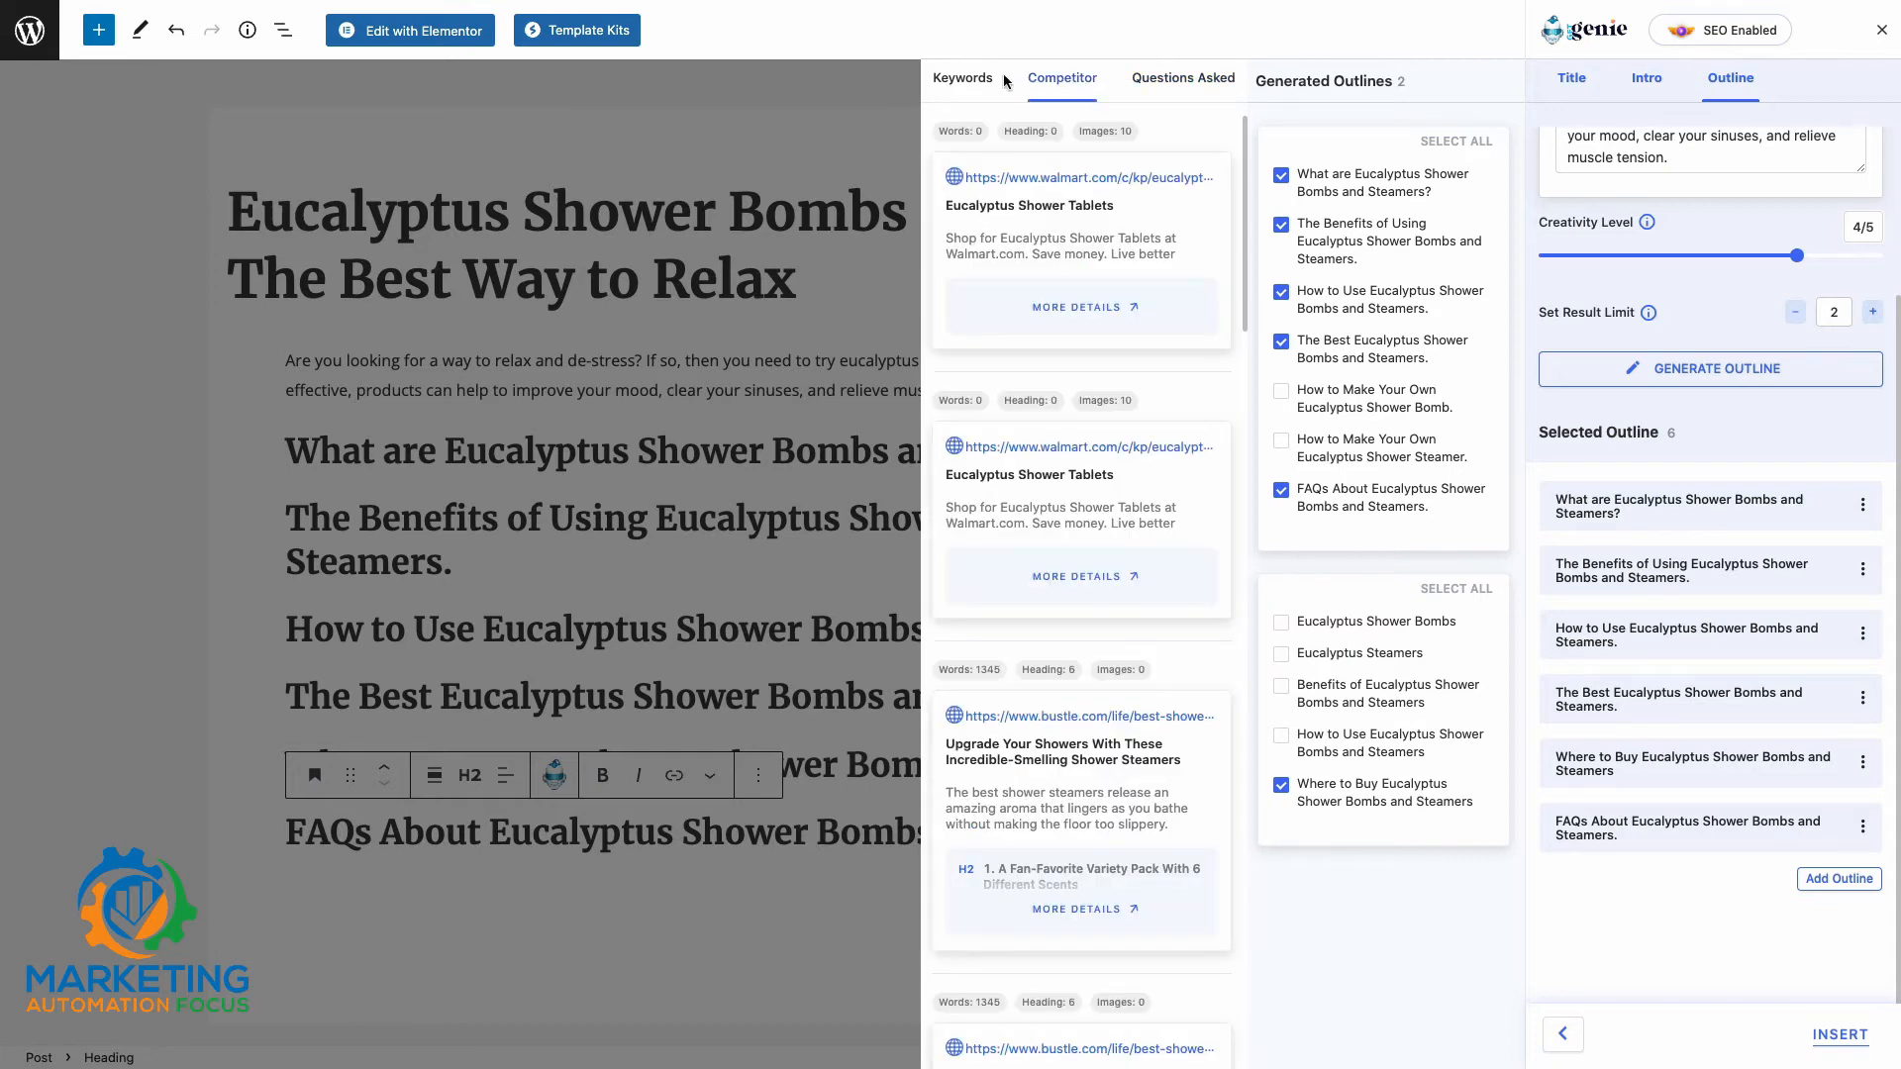
{"action": "left_click", "coordinate": [970, 81]}
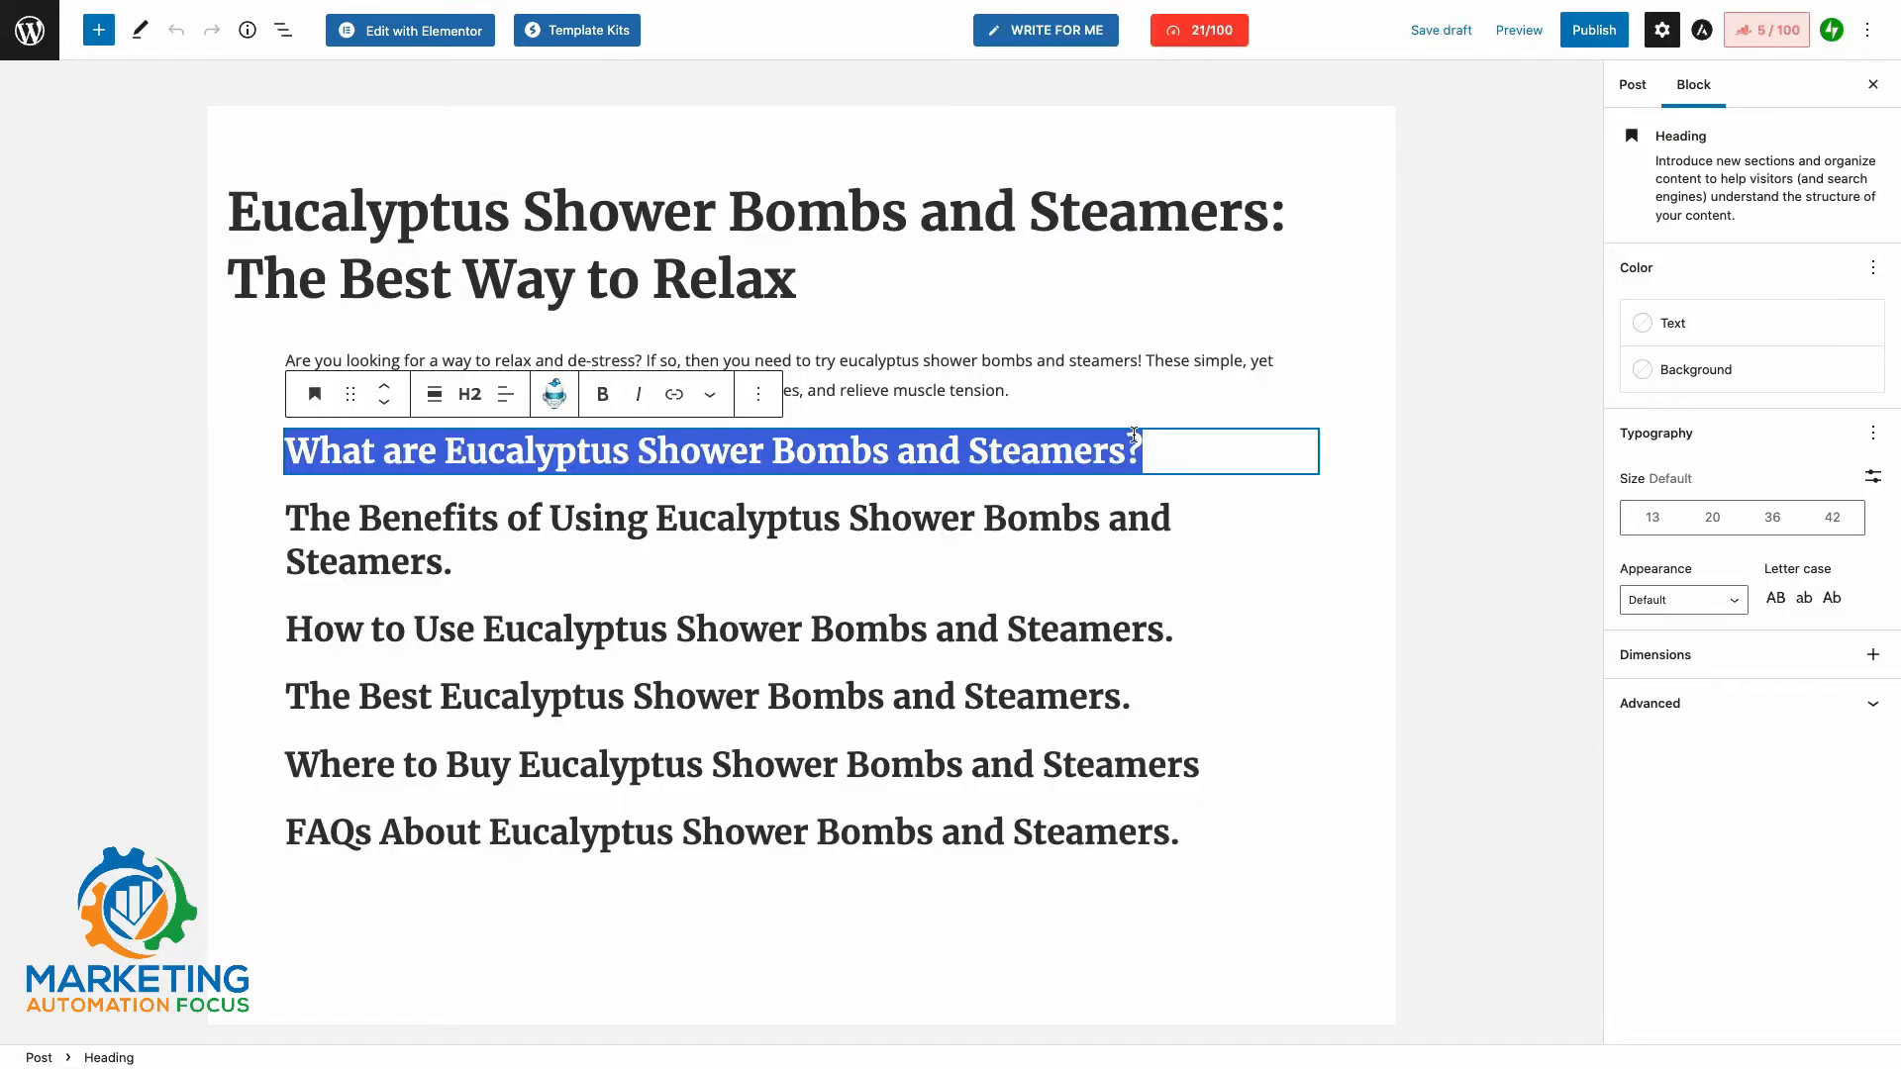
- Expand the heading "What are Eucalyptus Shower Bombs and Steamers" into body text using GetGenie's Expand Outline
{"action": "key", "text": "shift+Left"}
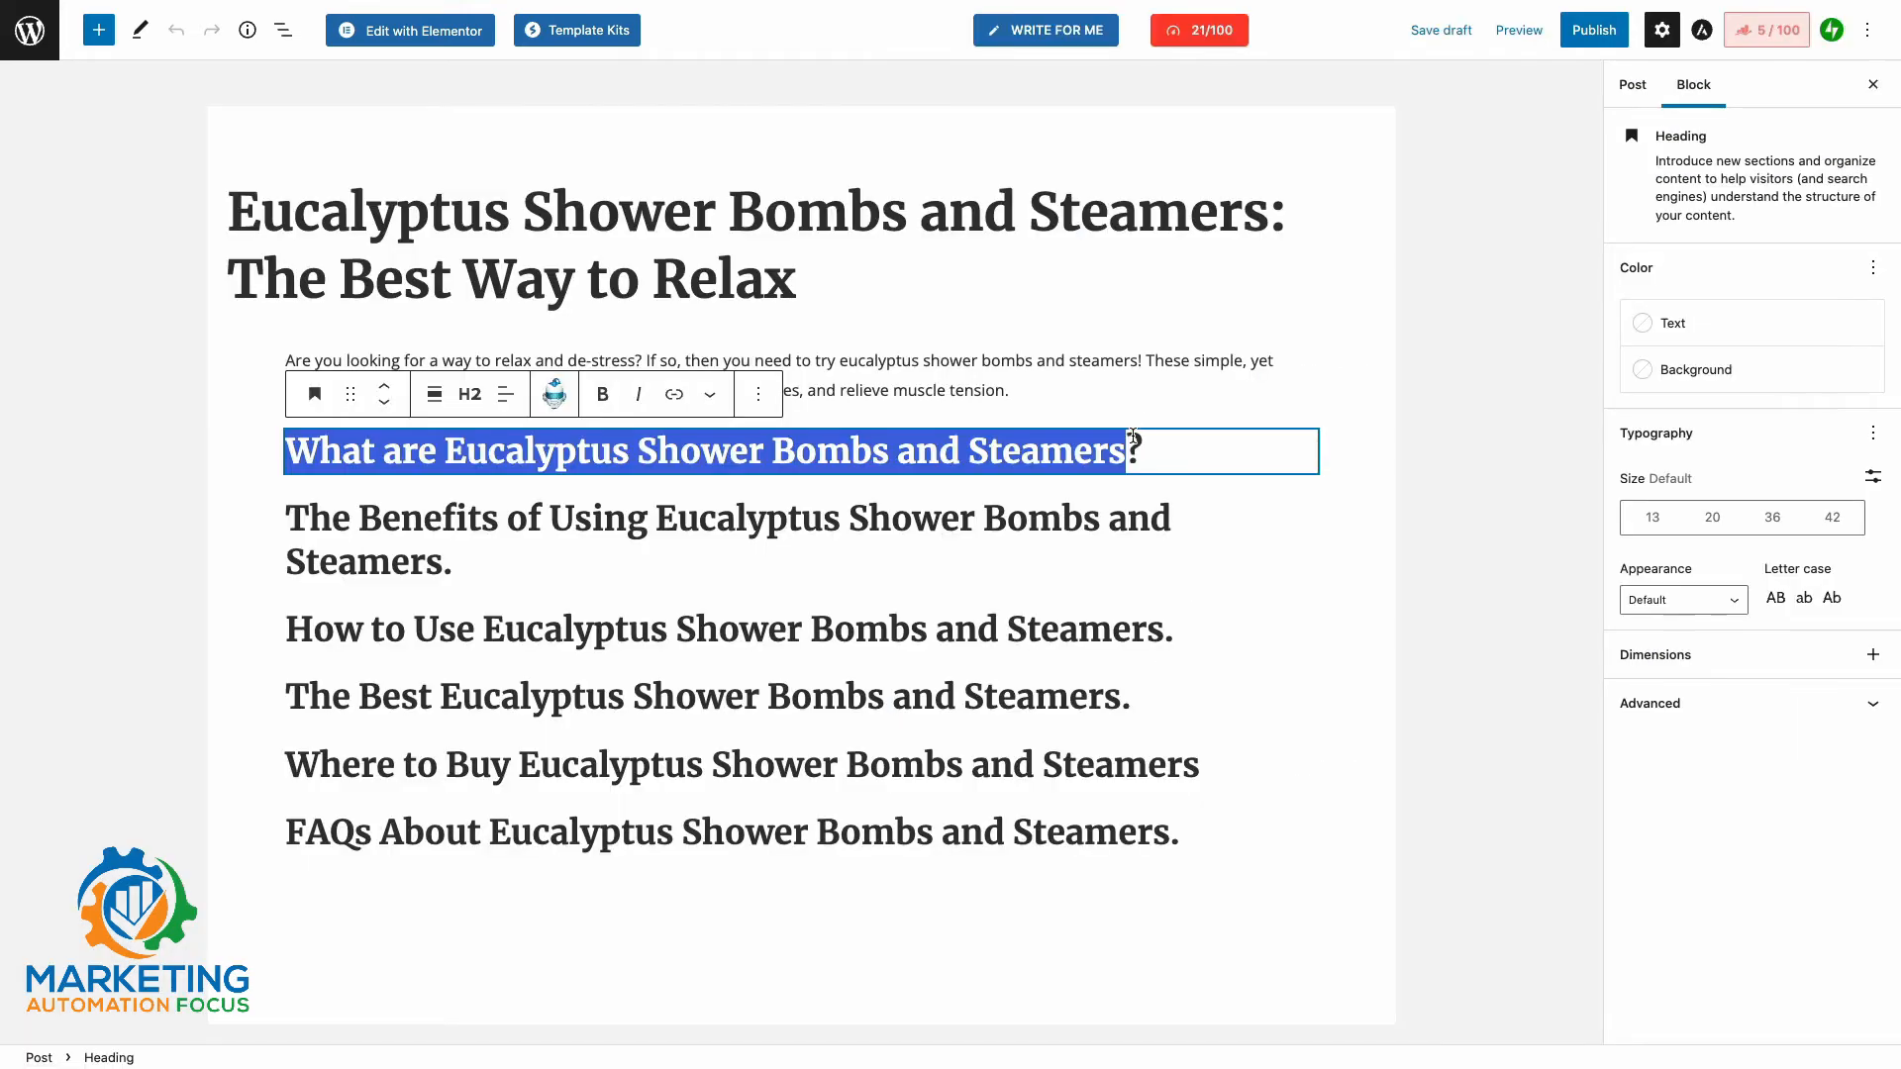
{"action": "left_click", "coordinate": [555, 395]}
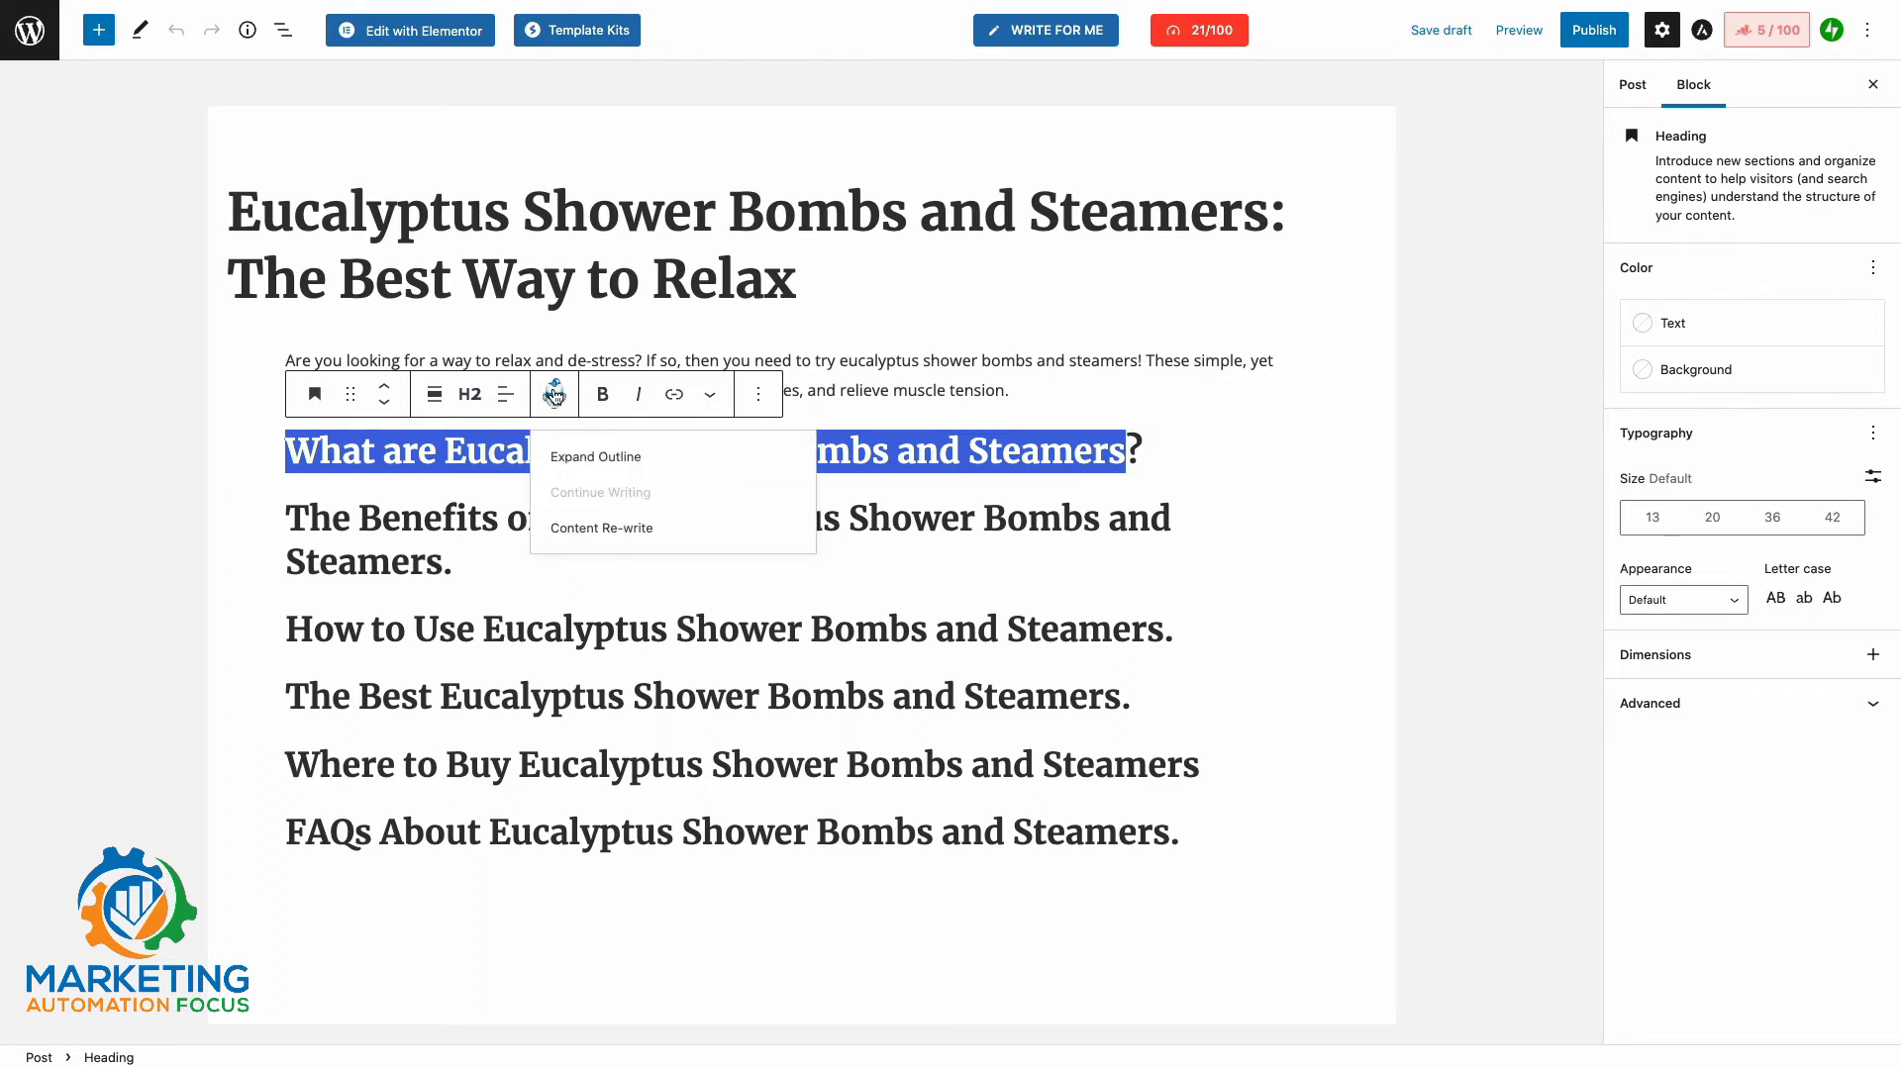
{"action": "left_click", "coordinate": [583, 459]}
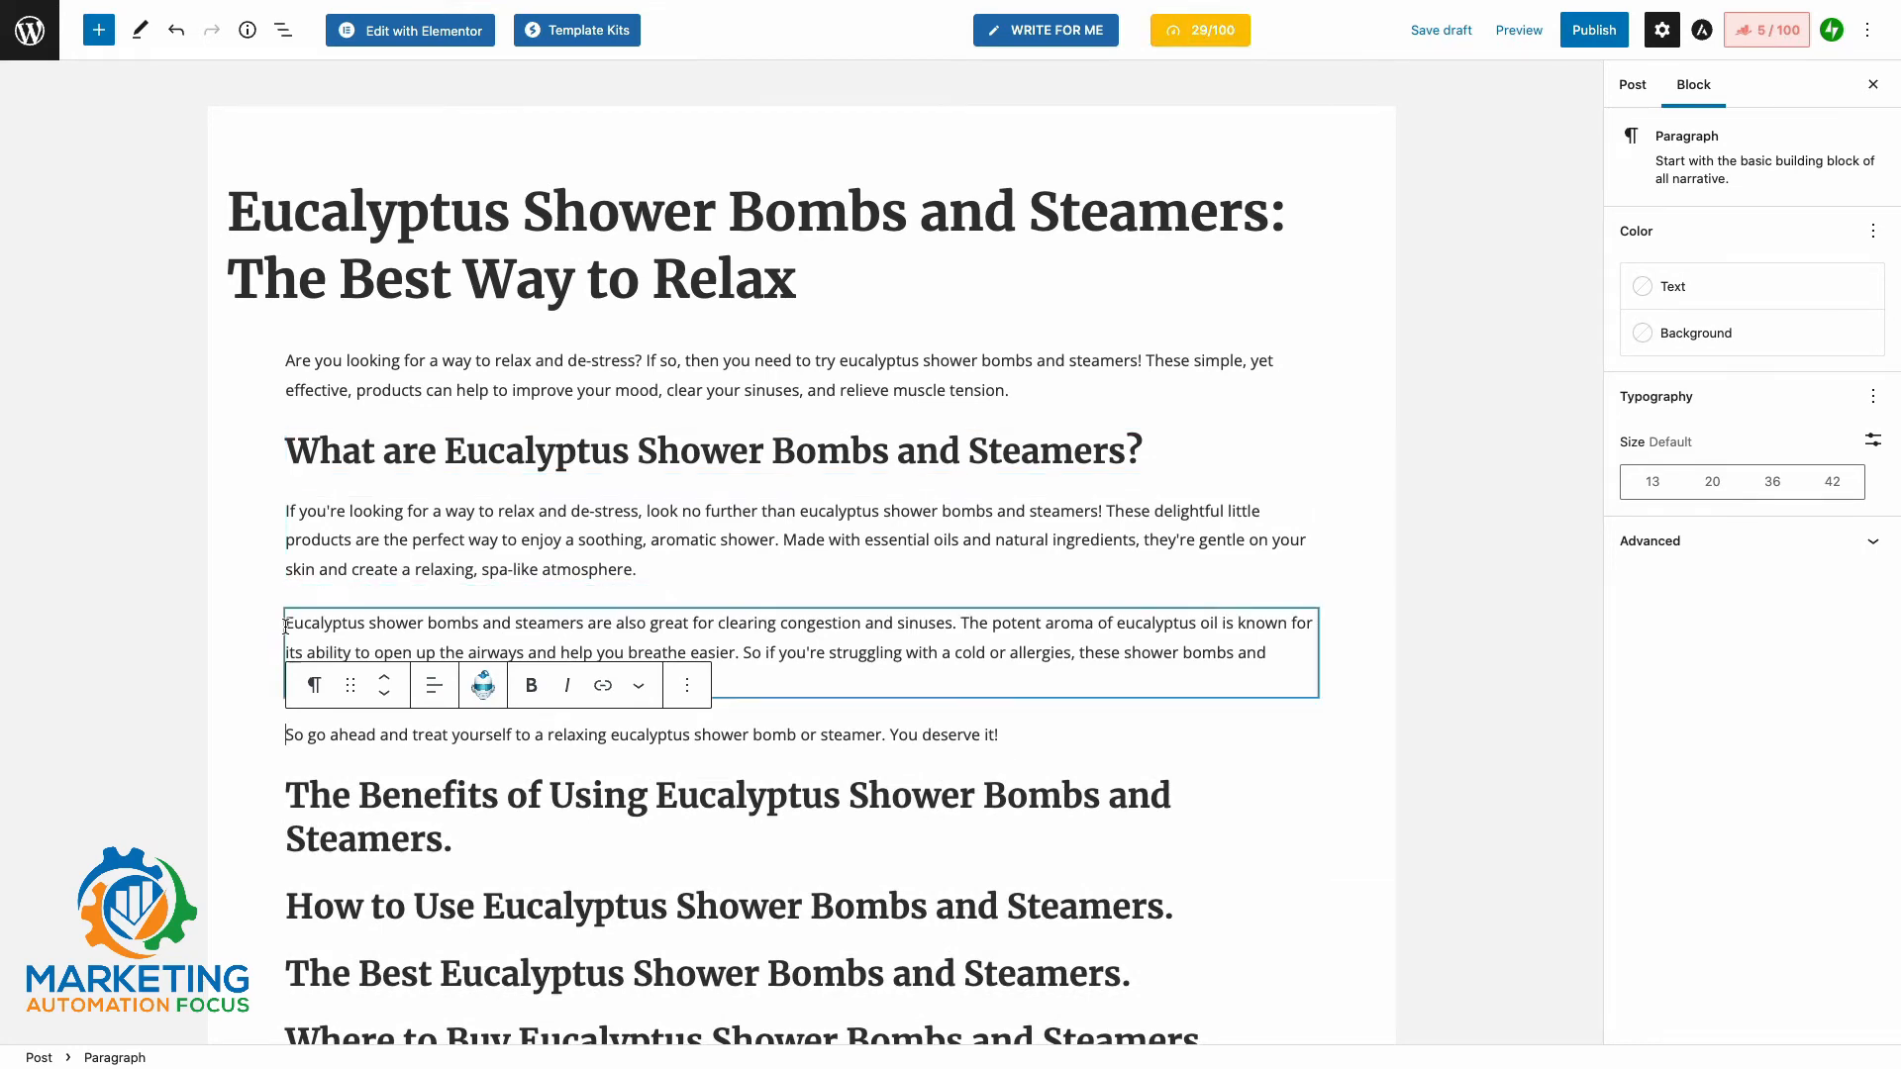
{"action": "left_click", "coordinate": [243, 651]}
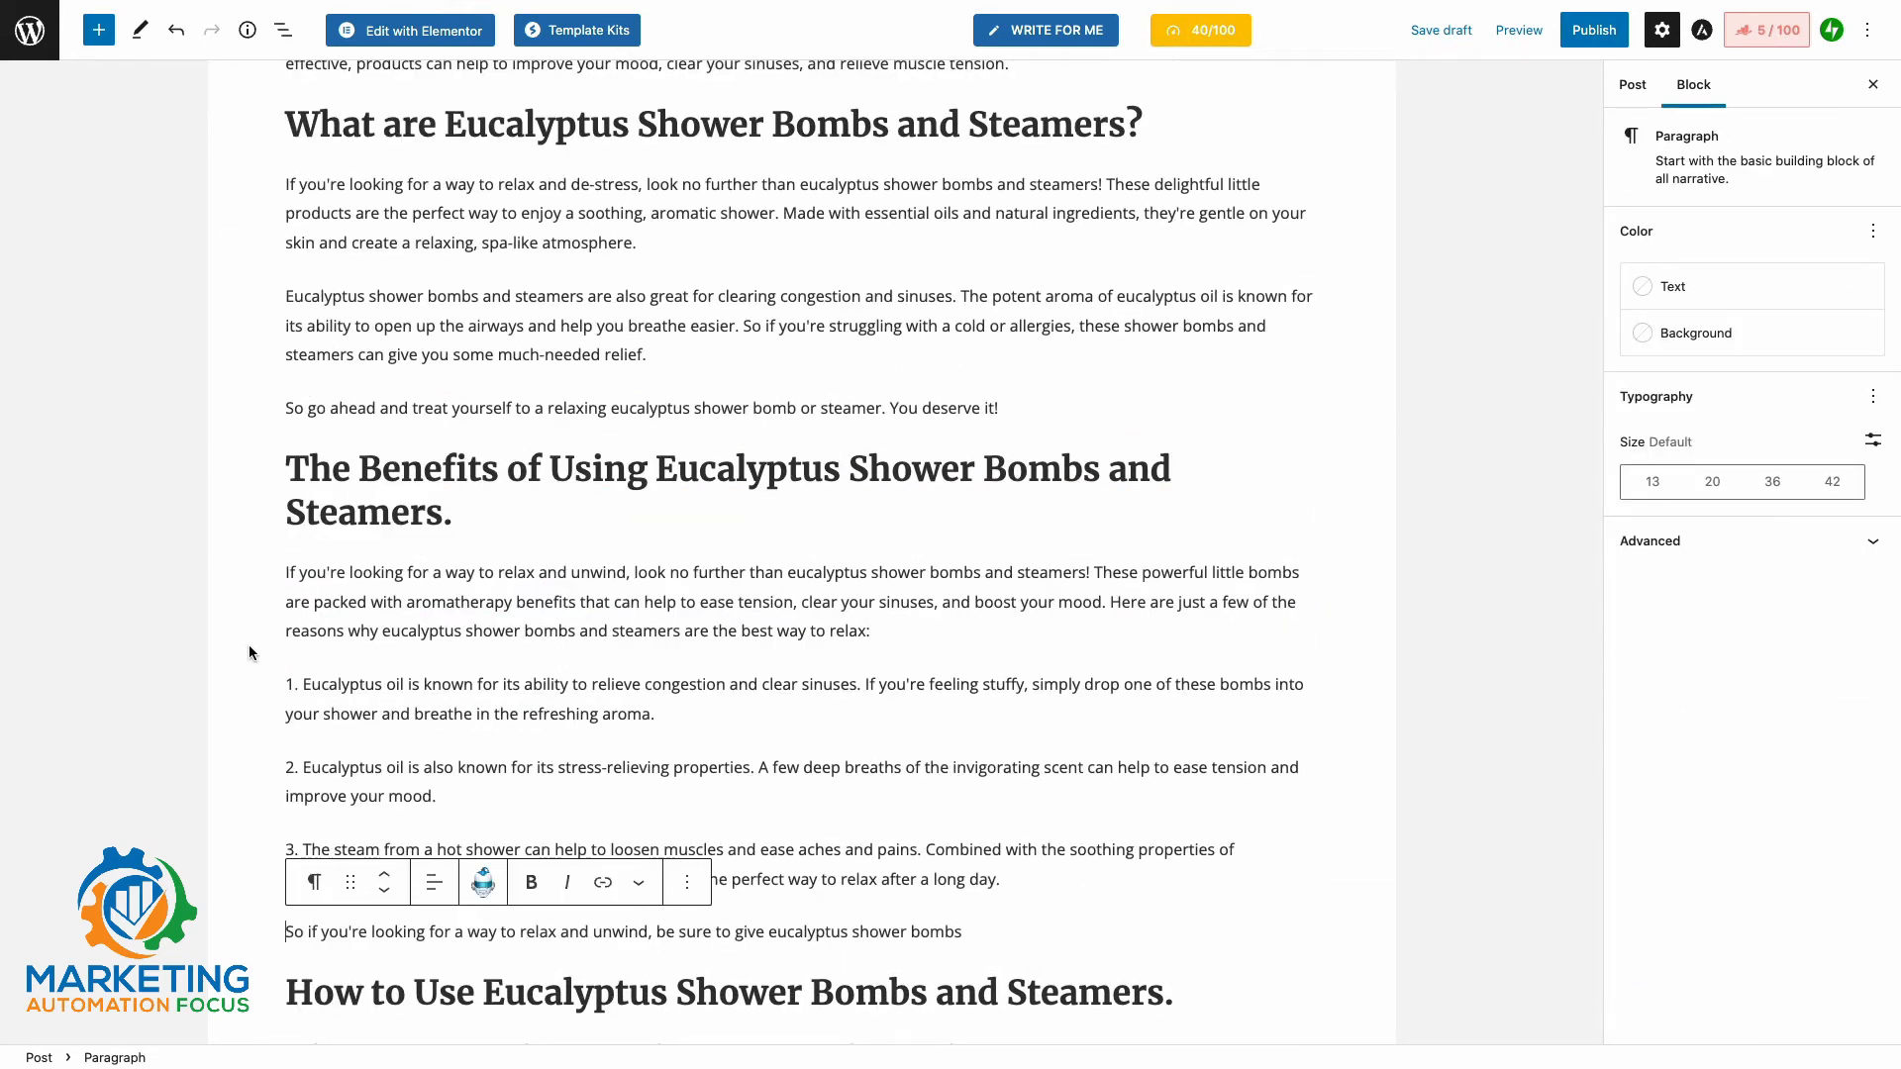
- Compare the opening sentences of the "What are" and "Benefits of Using" sections for repeated wording
{"action": "scroll", "coordinate": [250, 653], "scroll_direction": "up", "scroll_amount": 1}
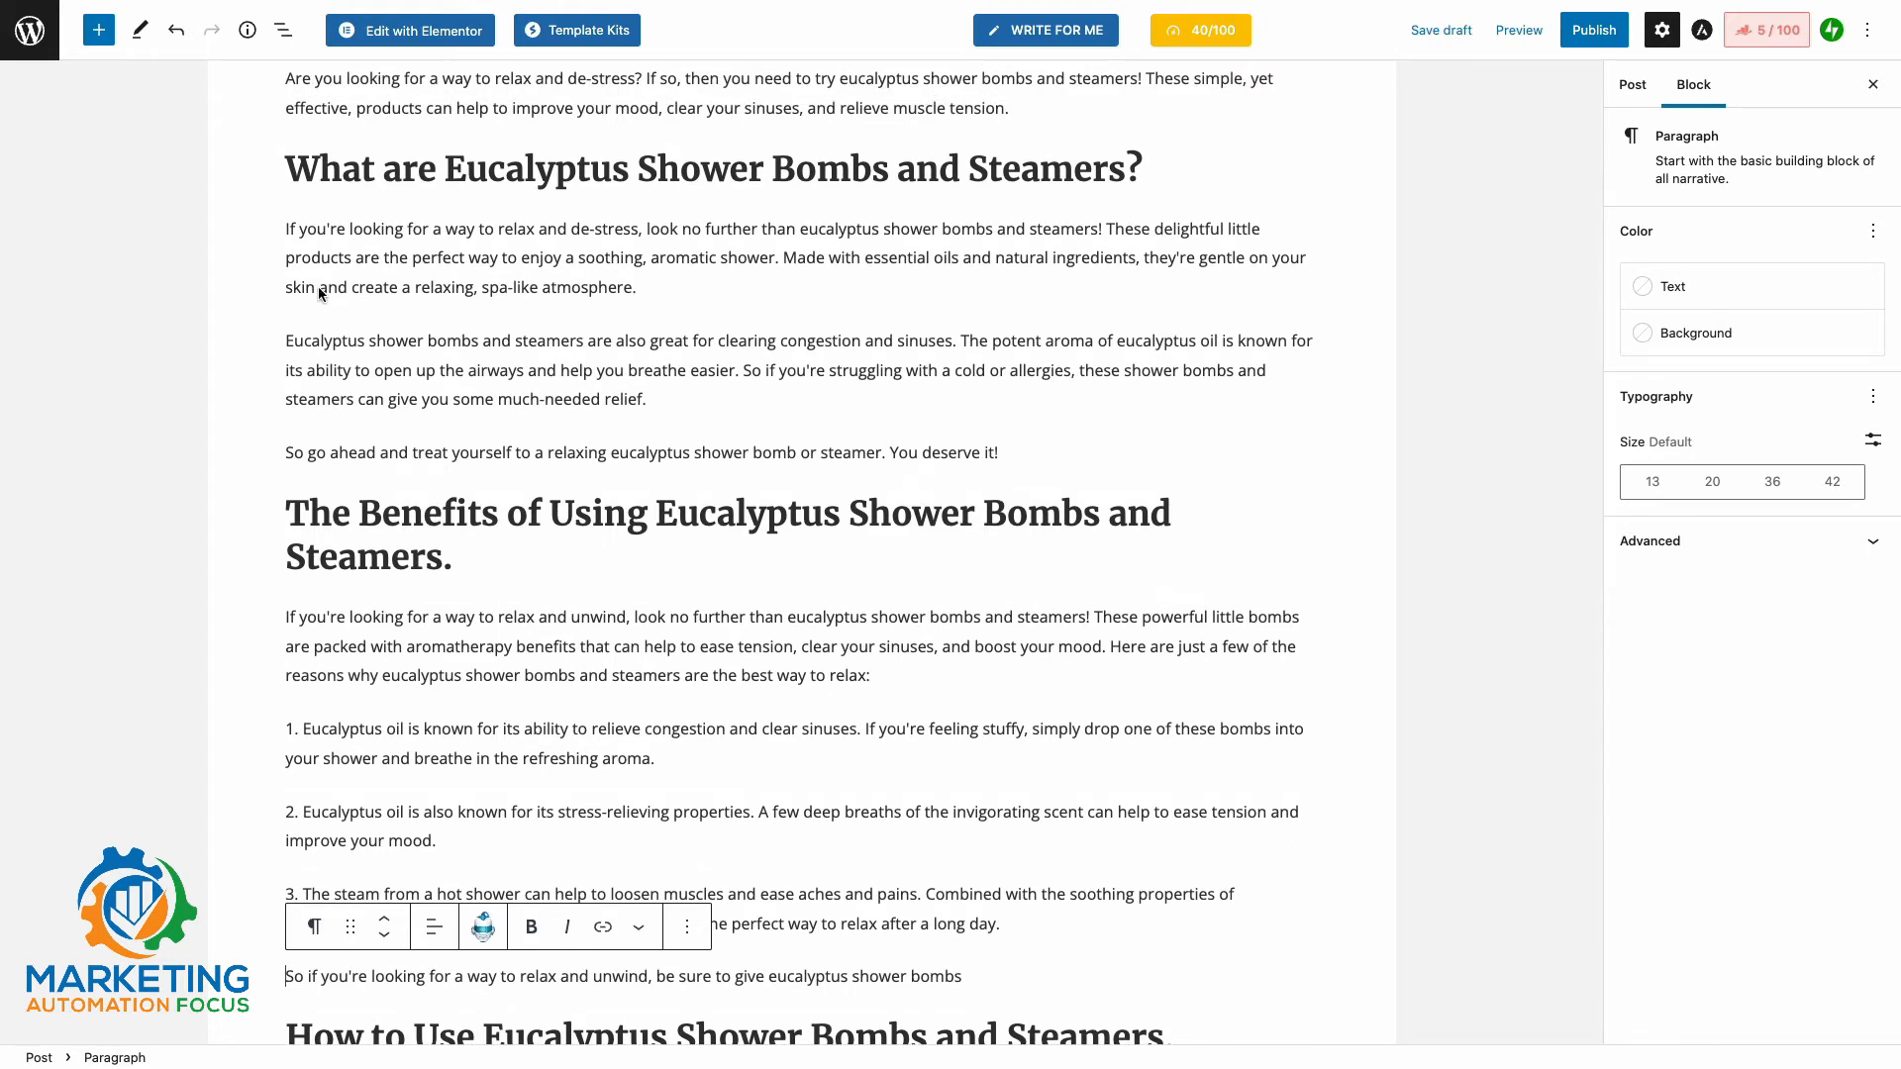
{"action": "left_click_drag", "start_coordinate": [288, 227], "coordinate": [447, 240]}
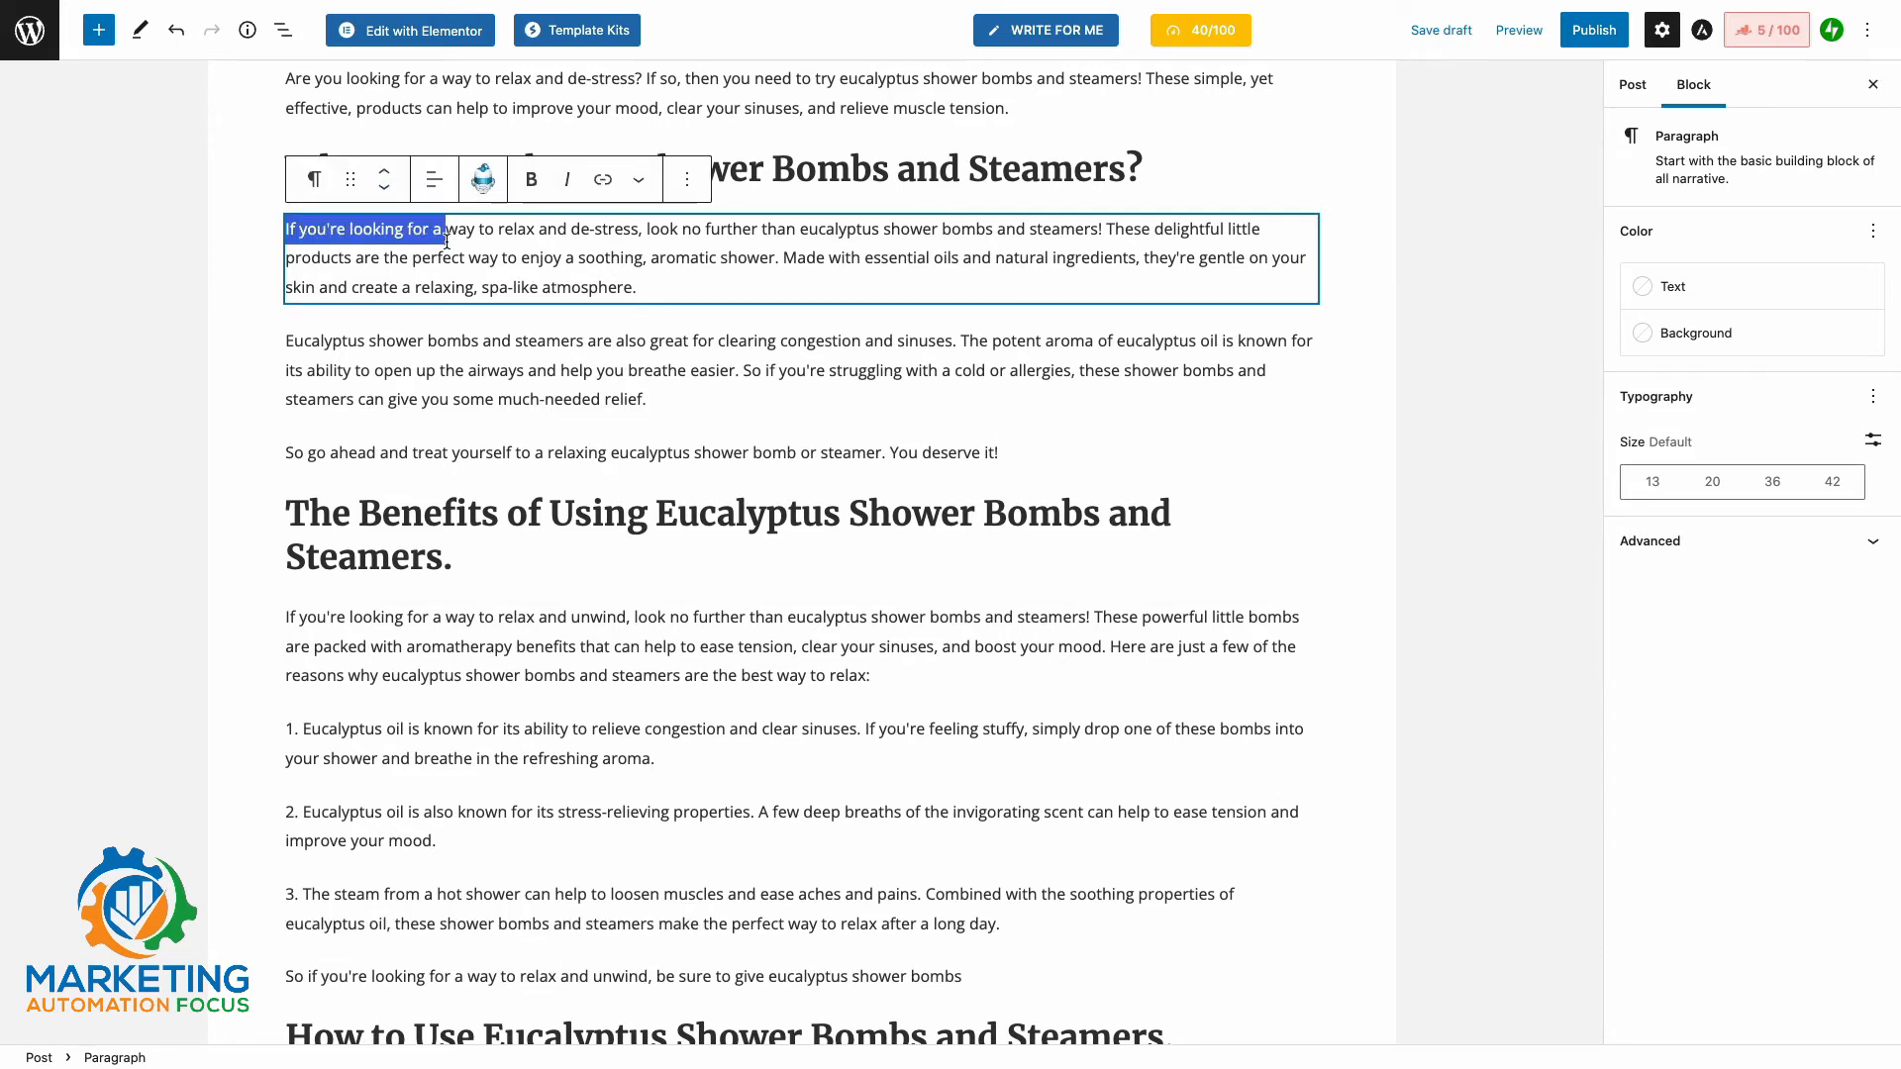
{"action": "left_click", "coordinate": [271, 608]}
{"action": "left_click", "coordinate": [287, 617]}
{"action": "left_click_drag", "start_coordinate": [287, 617], "coordinate": [566, 619]}
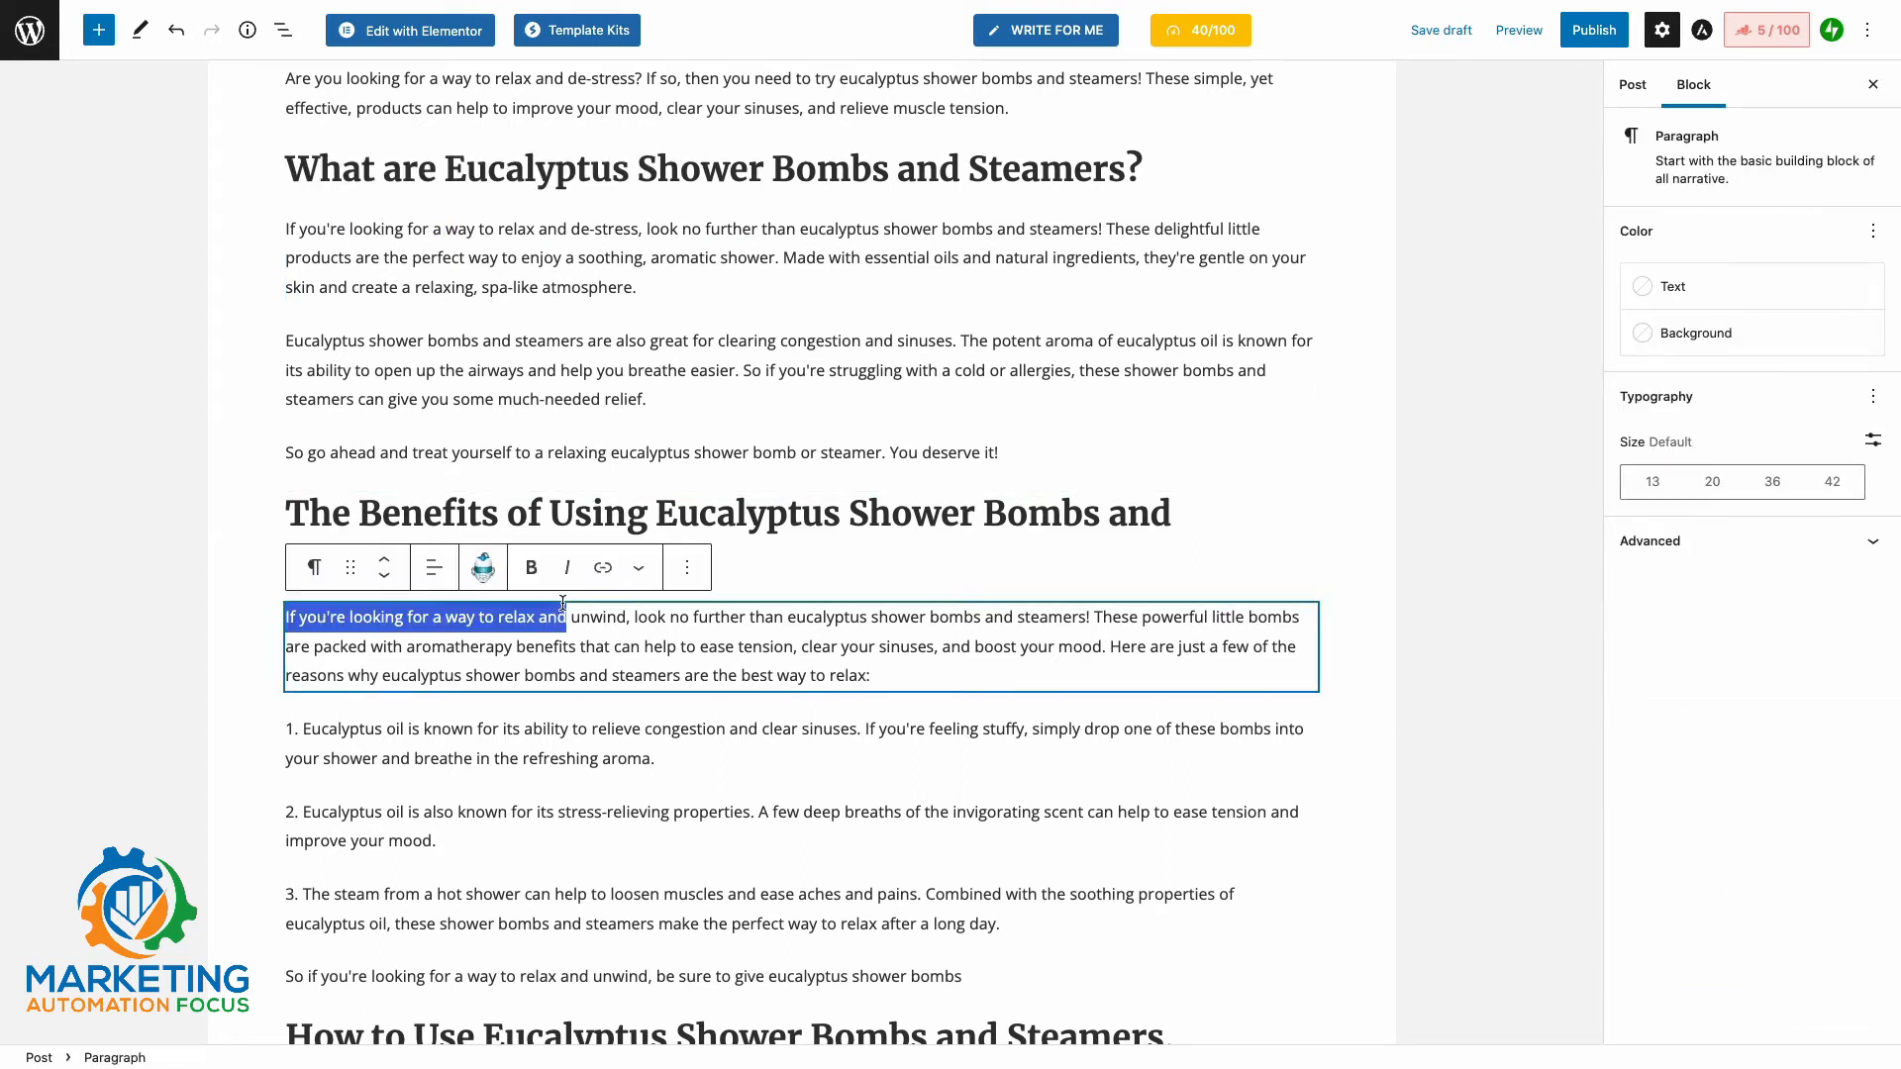
{"action": "key", "text": "Left"}
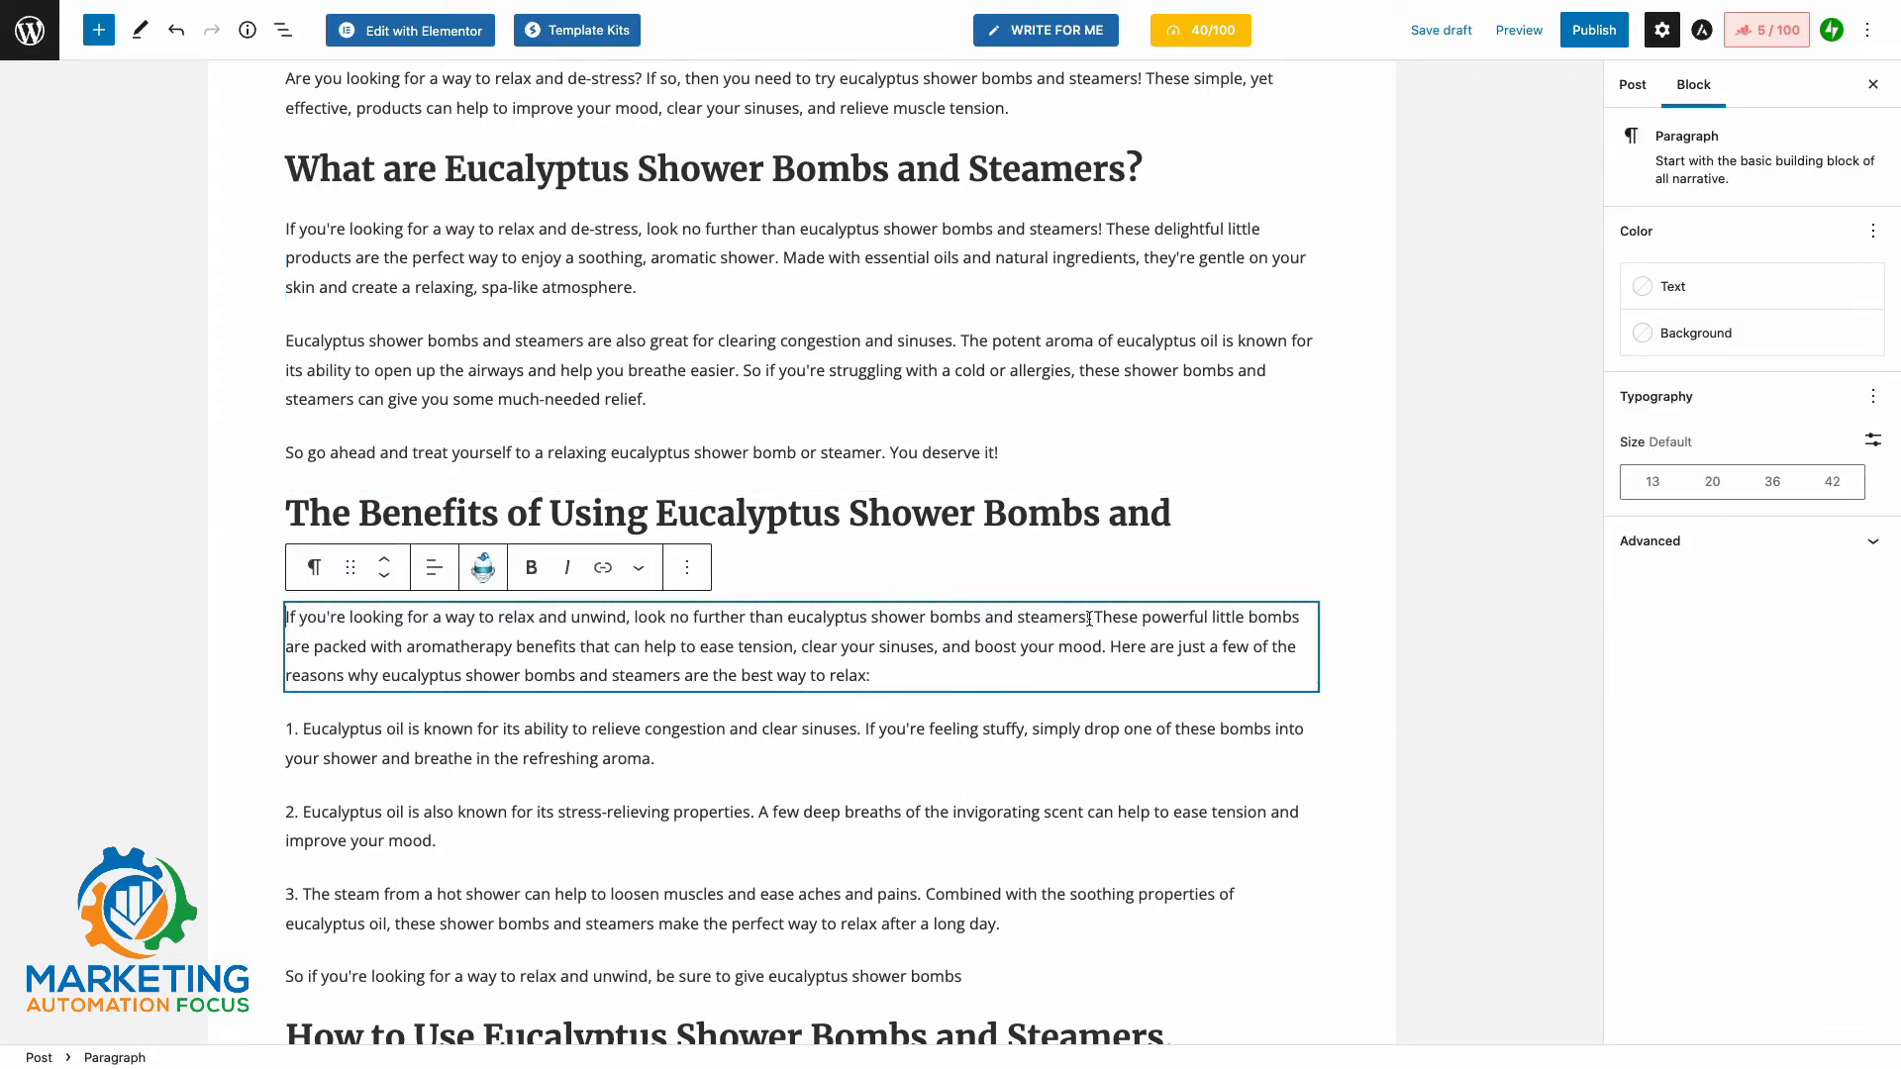
{"action": "left_click_drag", "start_coordinate": [1089, 618], "coordinate": [319, 615]}
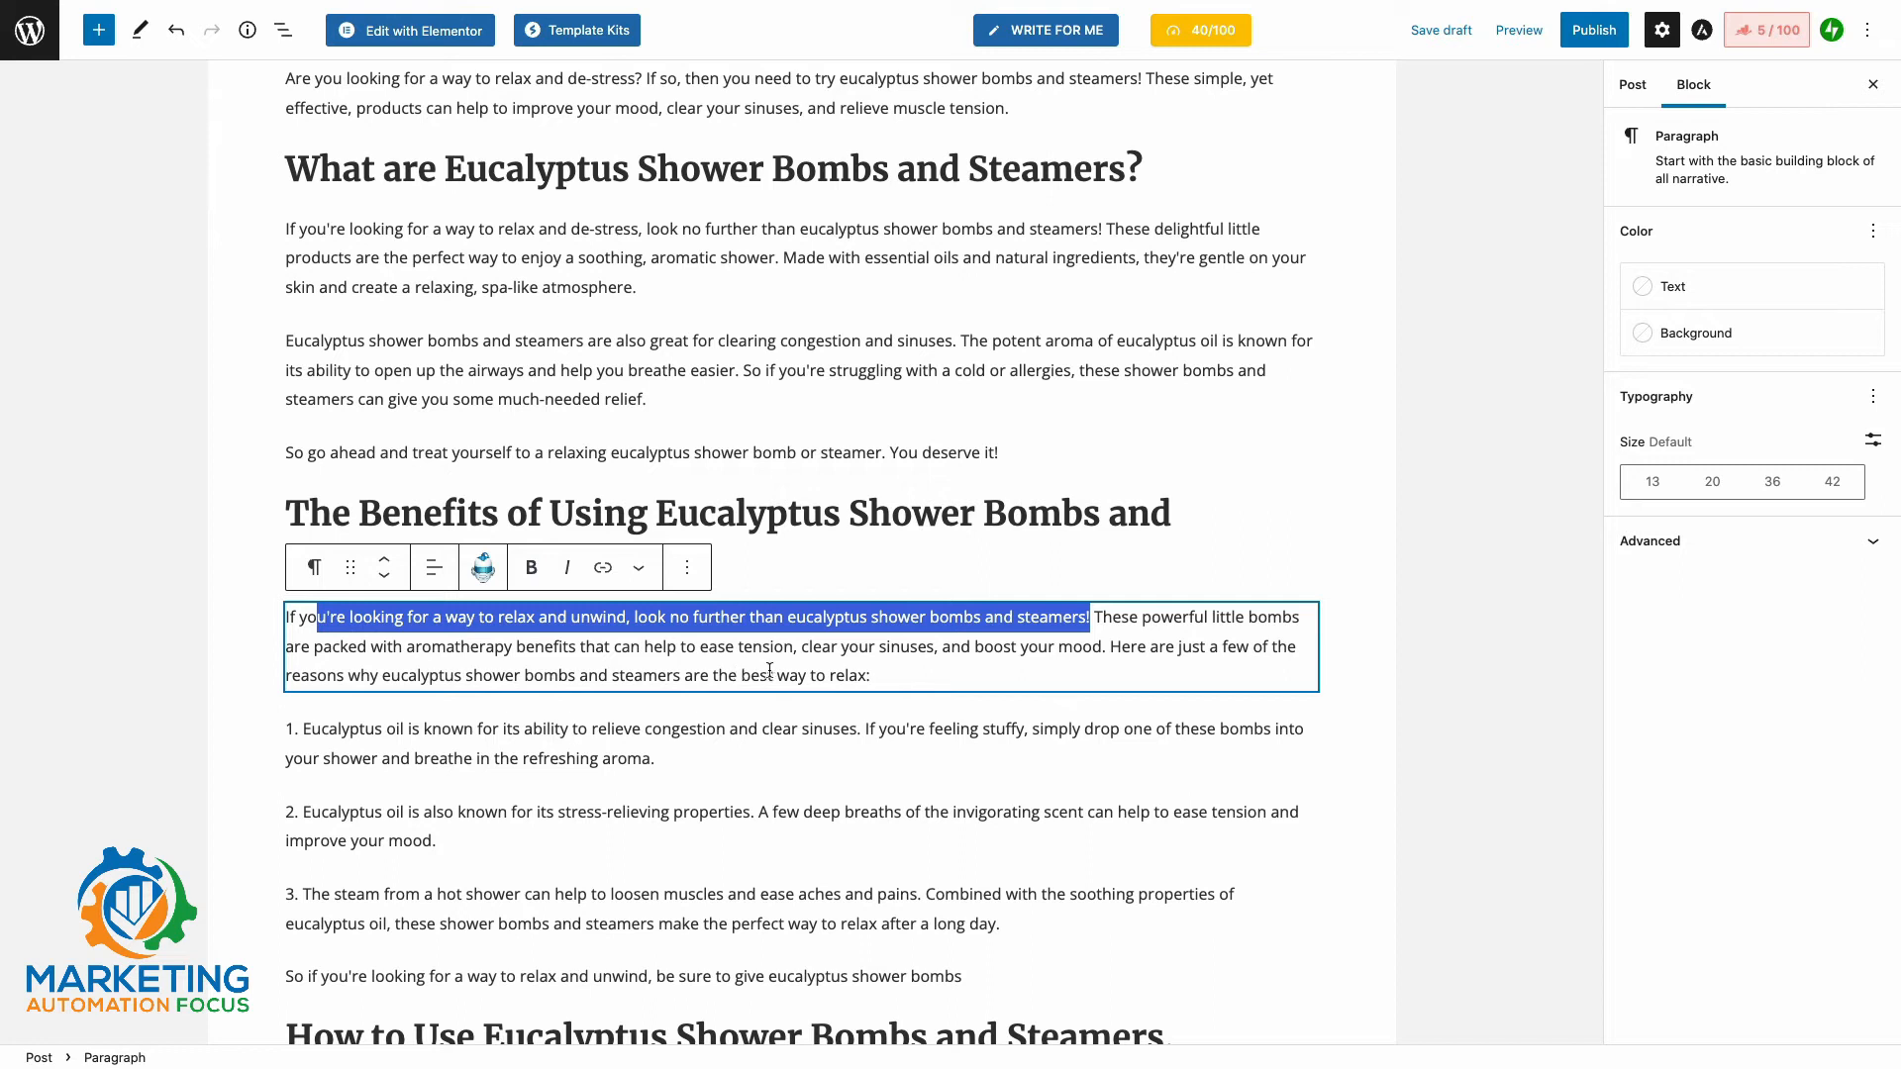
- Read through the Benefits section, including its three numbered points and closing sentence, and recheck its opening against the section above
{"action": "scroll", "coordinate": [772, 674], "scroll_direction": "down", "scroll_amount": 1}
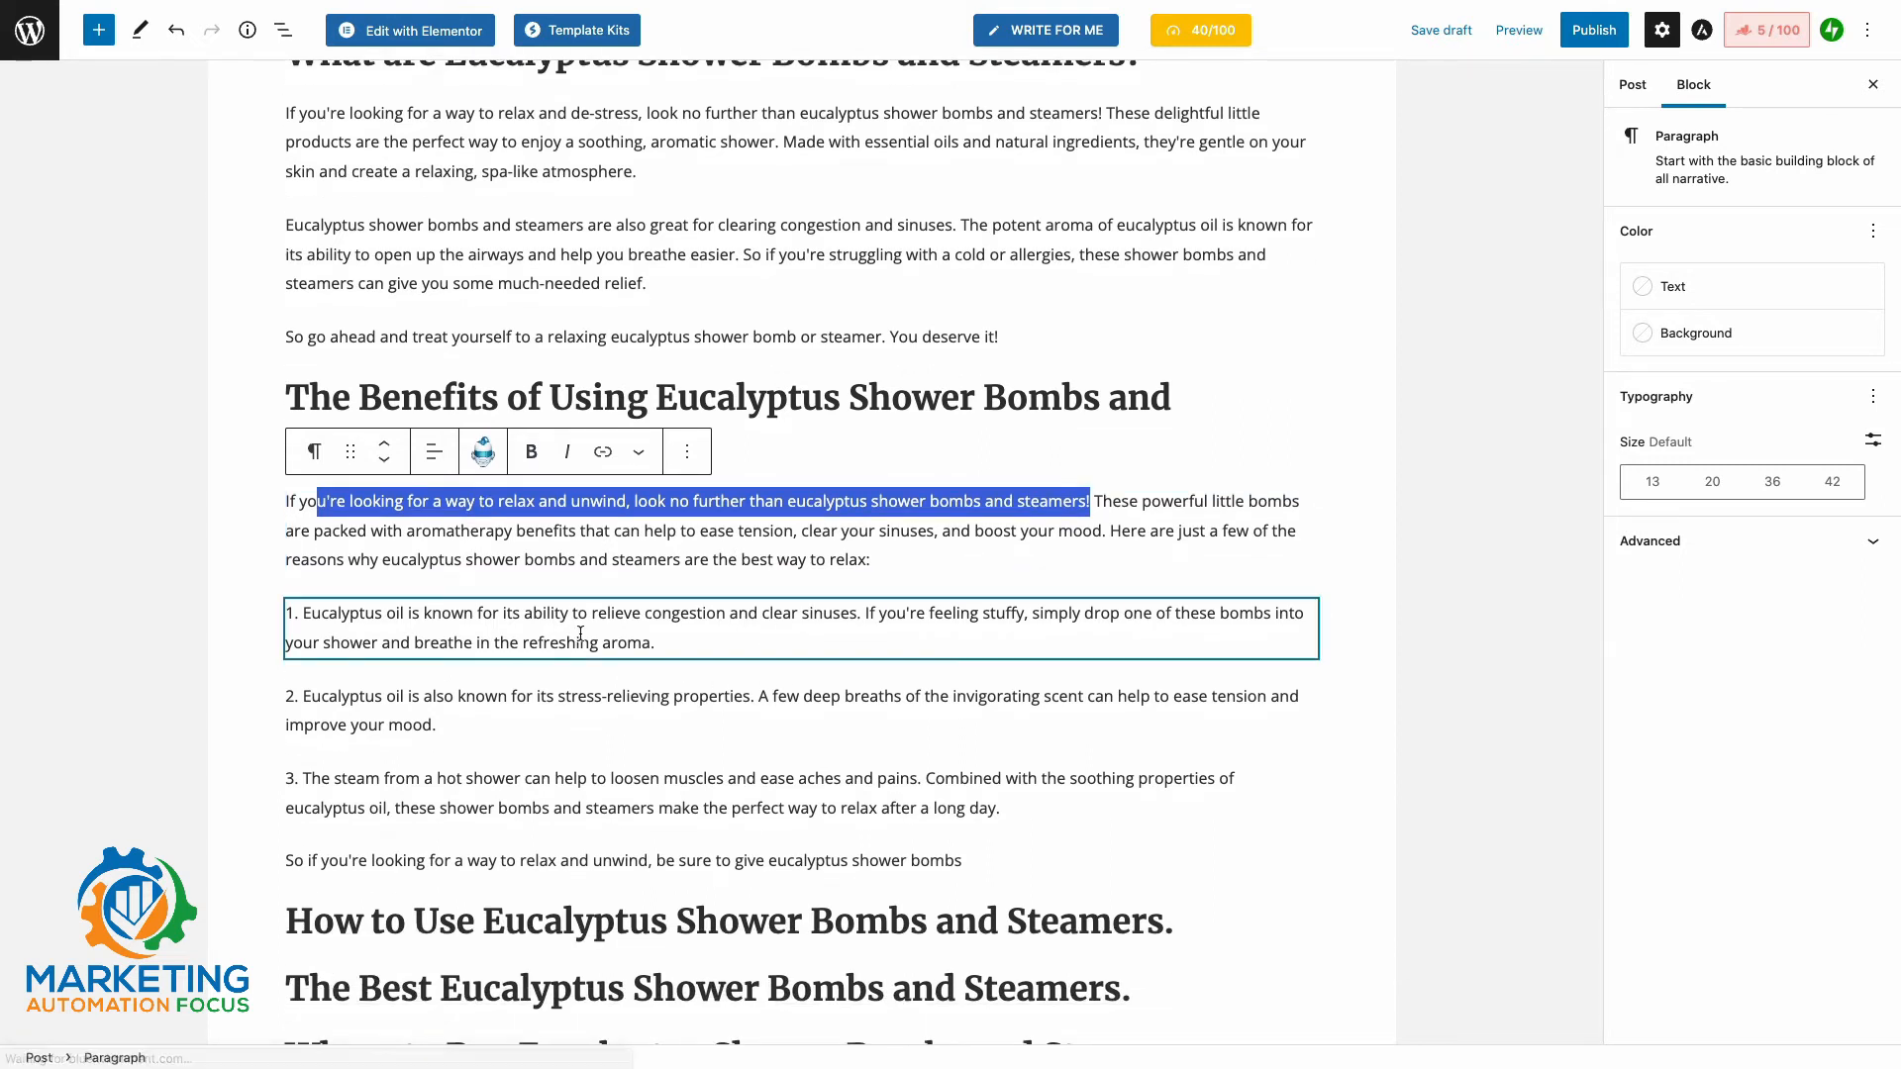
{"action": "scroll", "coordinate": [532, 639], "scroll_direction": "down", "scroll_amount": 1}
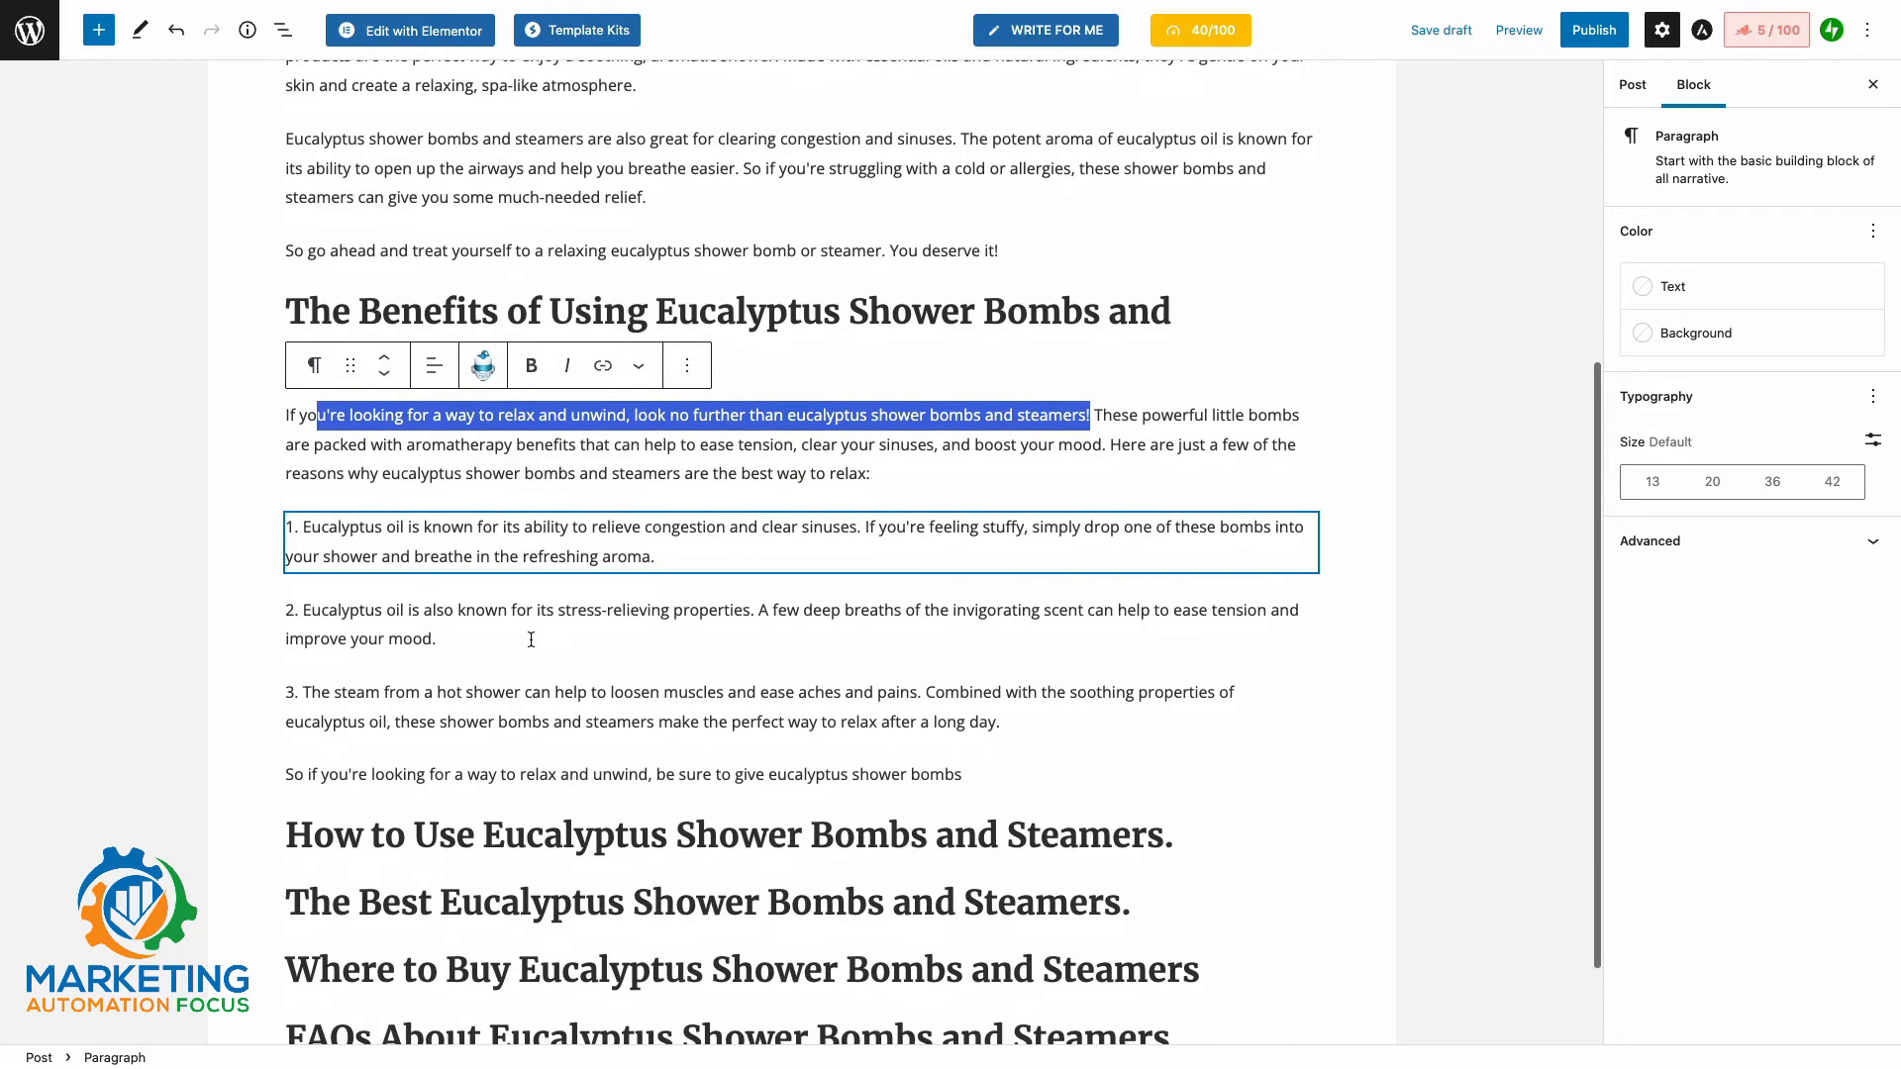
{"action": "scroll", "coordinate": [531, 639], "scroll_direction": "up", "scroll_amount": 1}
{"action": "scroll", "coordinate": [531, 639], "scroll_direction": "up", "scroll_amount": 2}
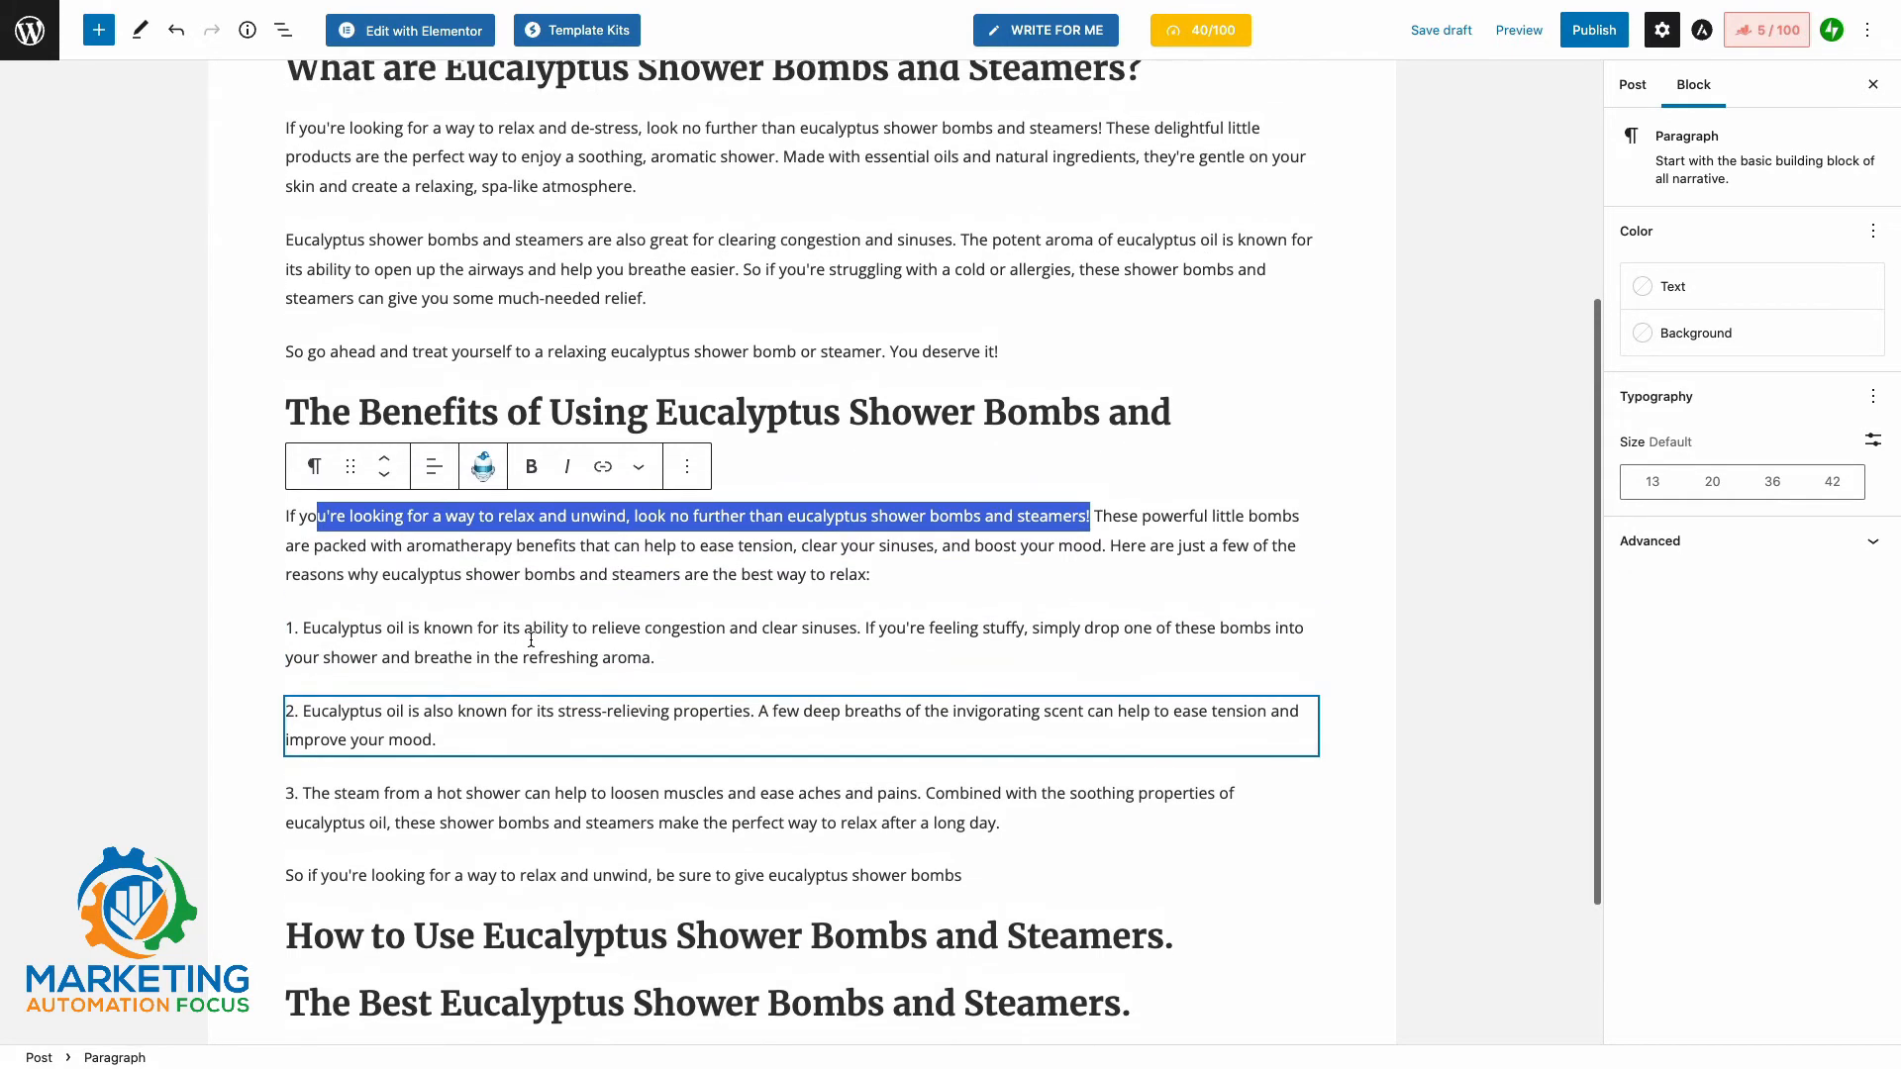
{"action": "scroll", "coordinate": [495, 663], "scroll_direction": "down", "scroll_amount": 2}
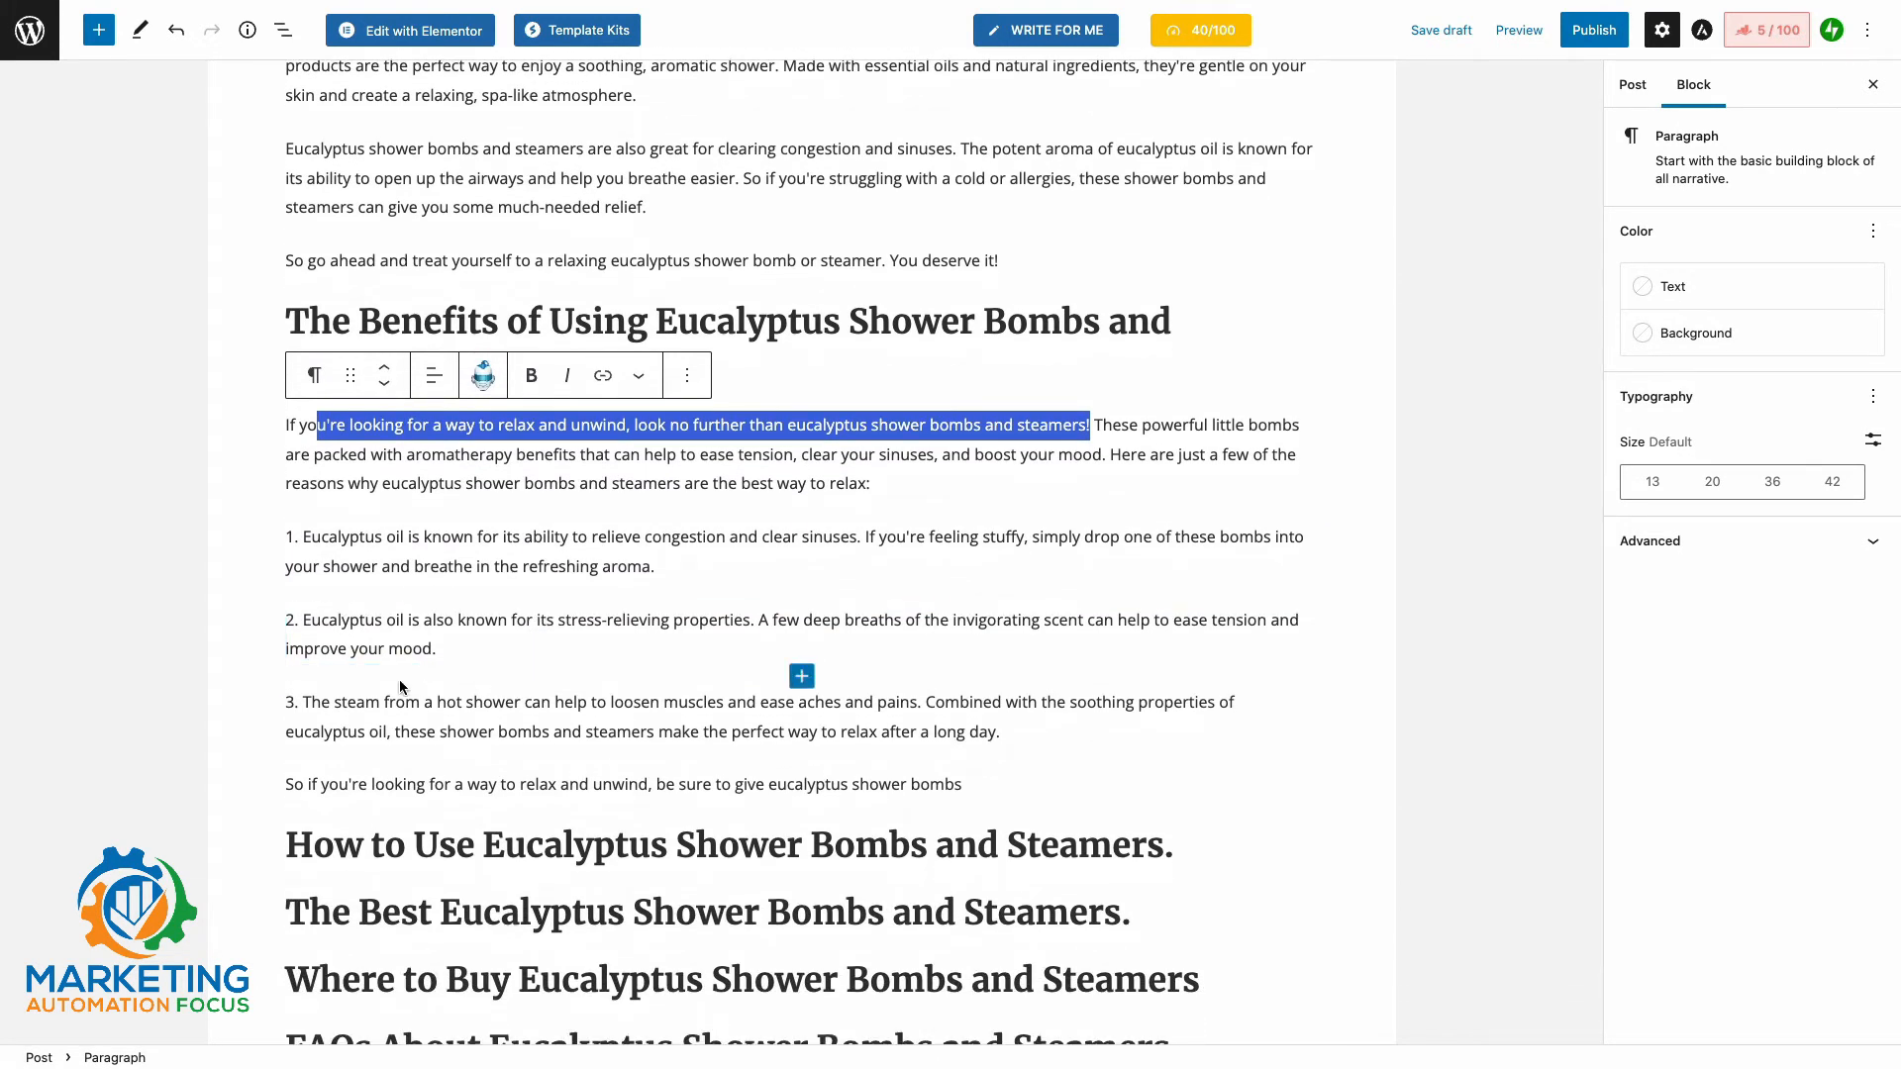
{"action": "left_click", "coordinate": [252, 685]}
{"action": "scroll", "coordinate": [252, 685], "scroll_direction": "up", "scroll_amount": 3}
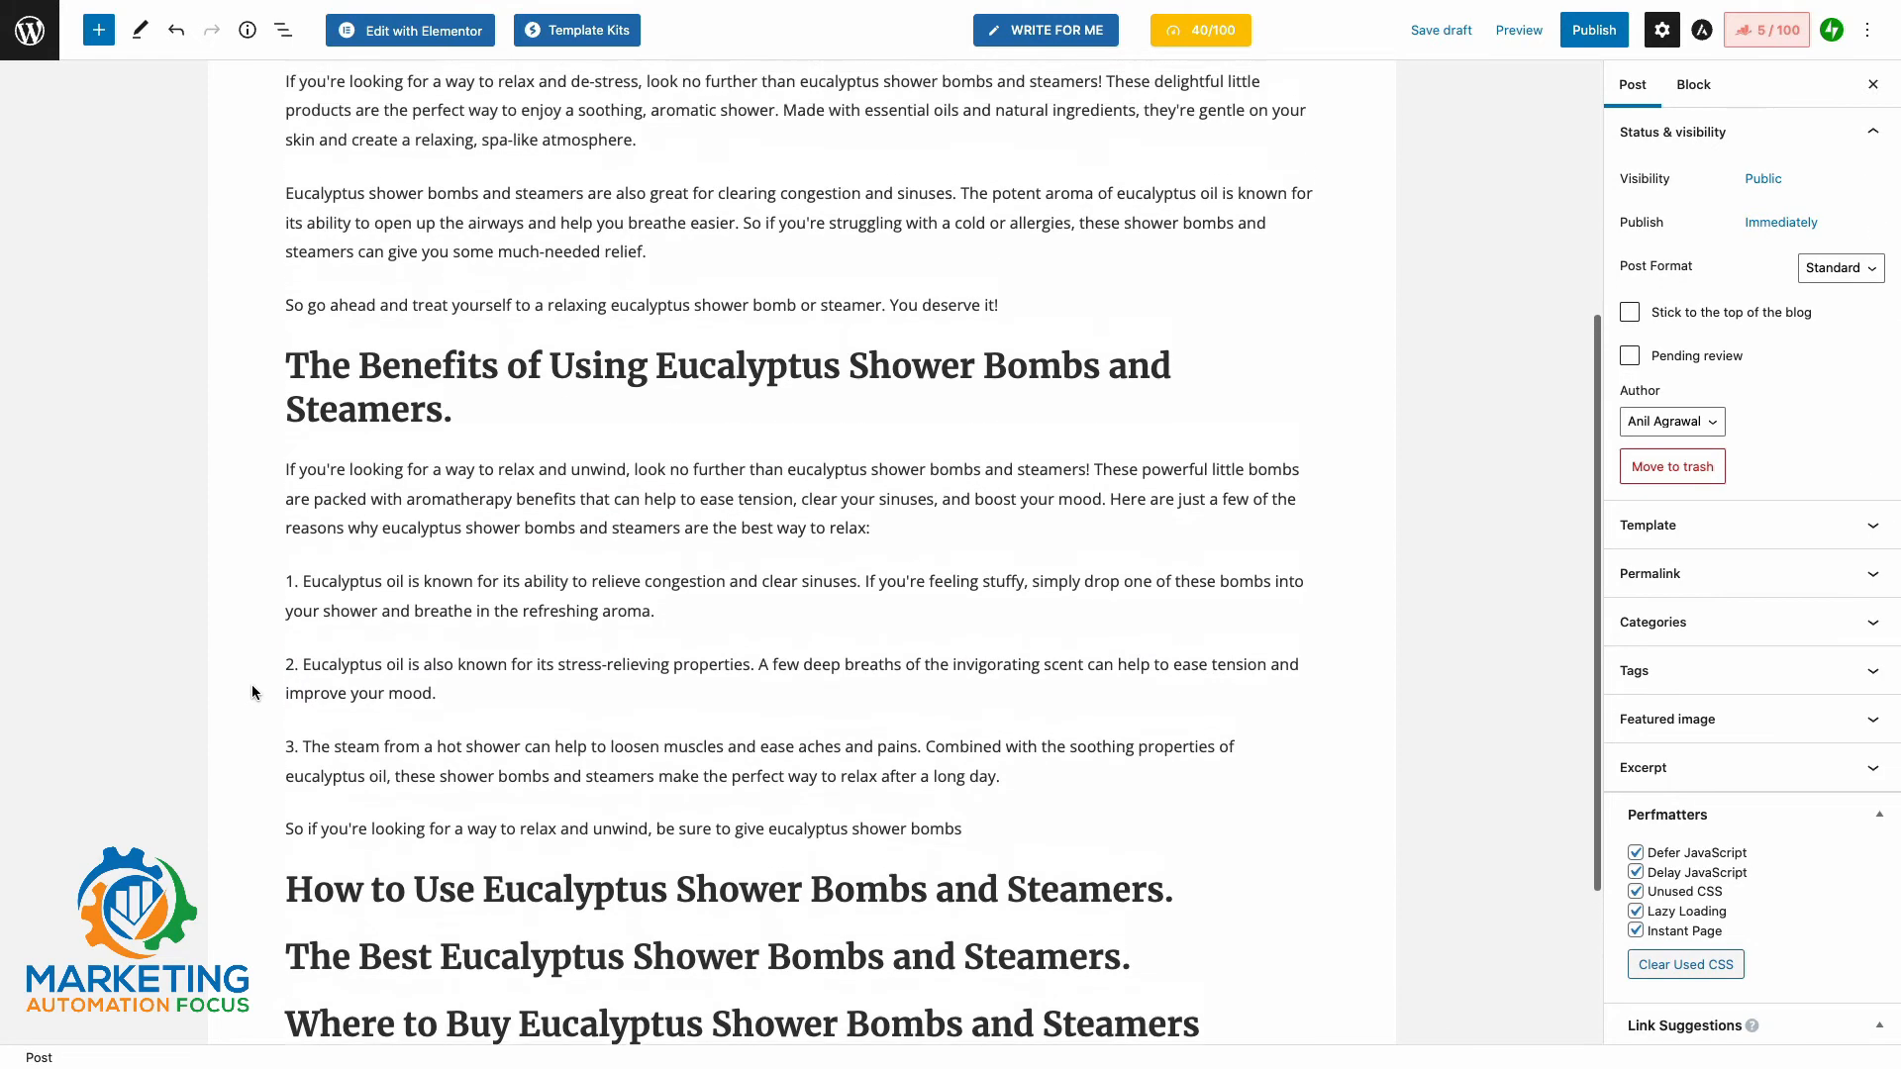
{"action": "scroll", "coordinate": [251, 685], "scroll_direction": "down", "scroll_amount": 4}
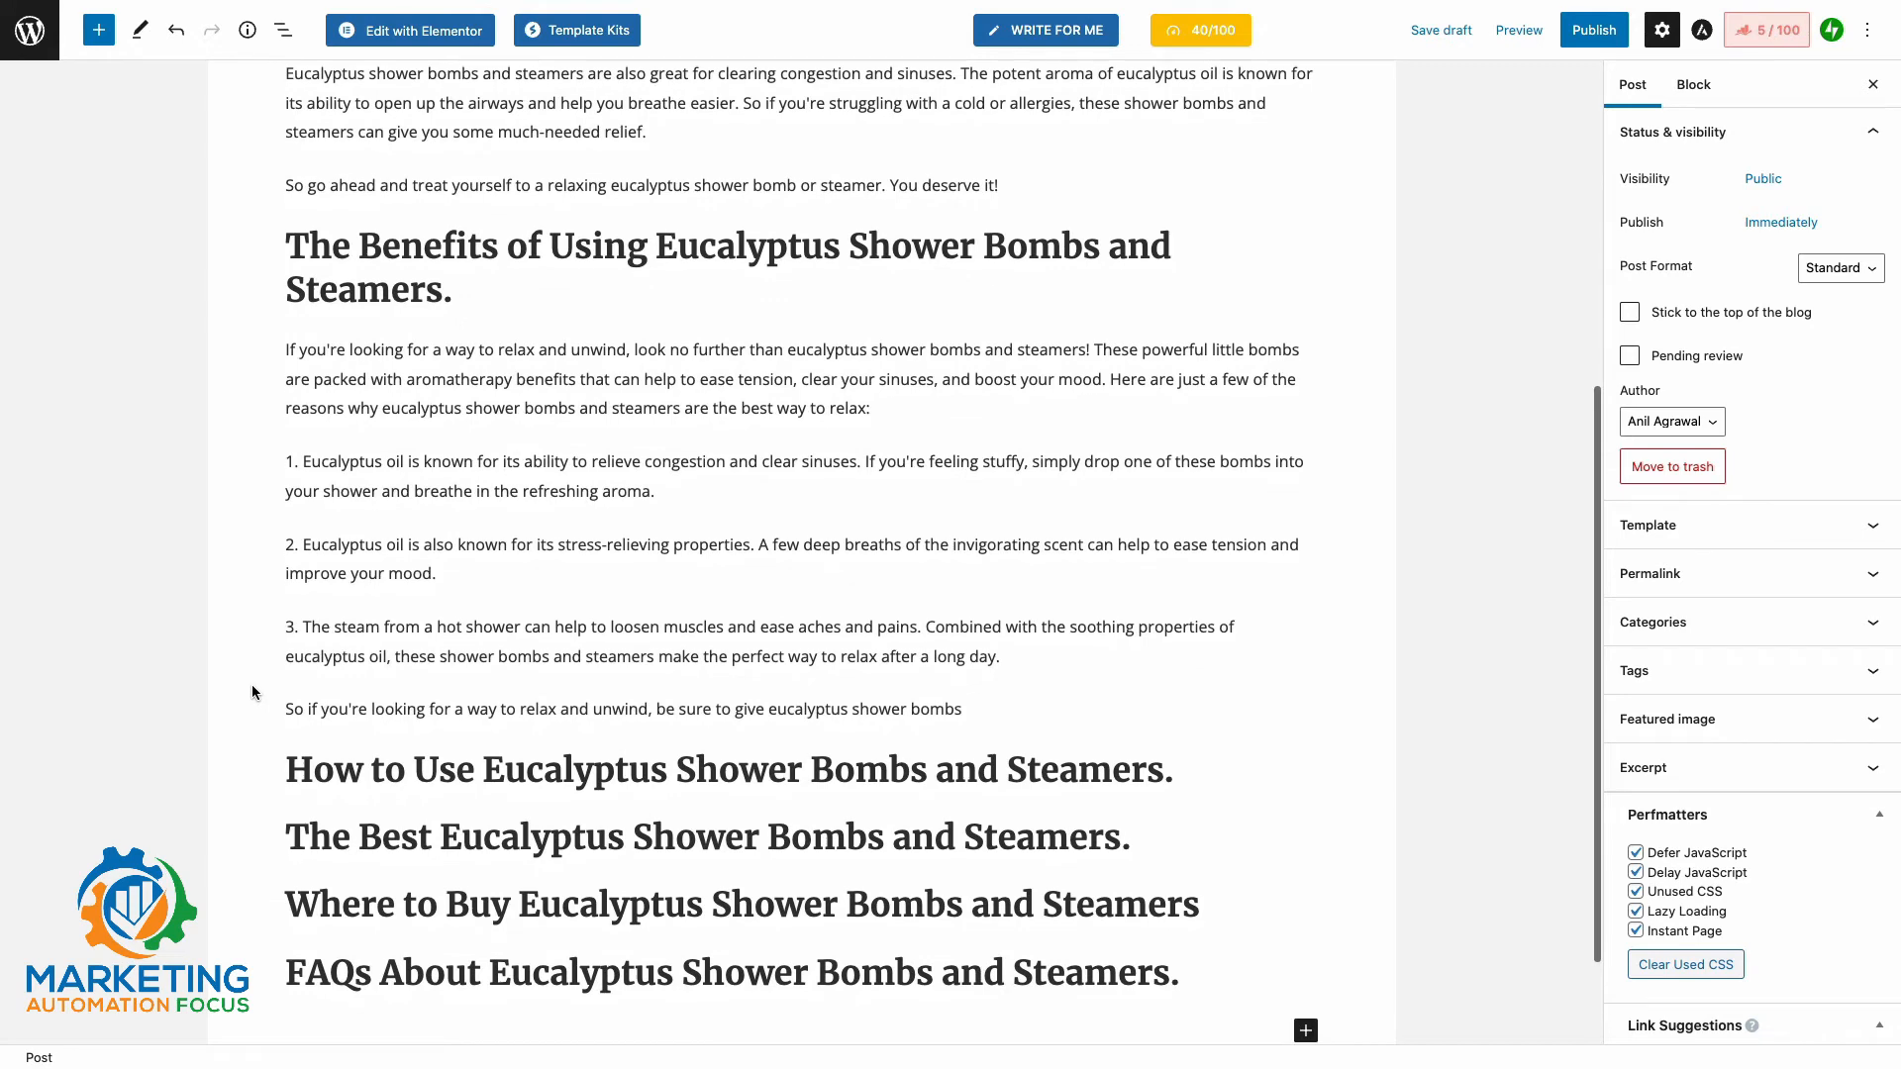
{"action": "scroll", "coordinate": [252, 685], "scroll_direction": "down", "scroll_amount": 3}
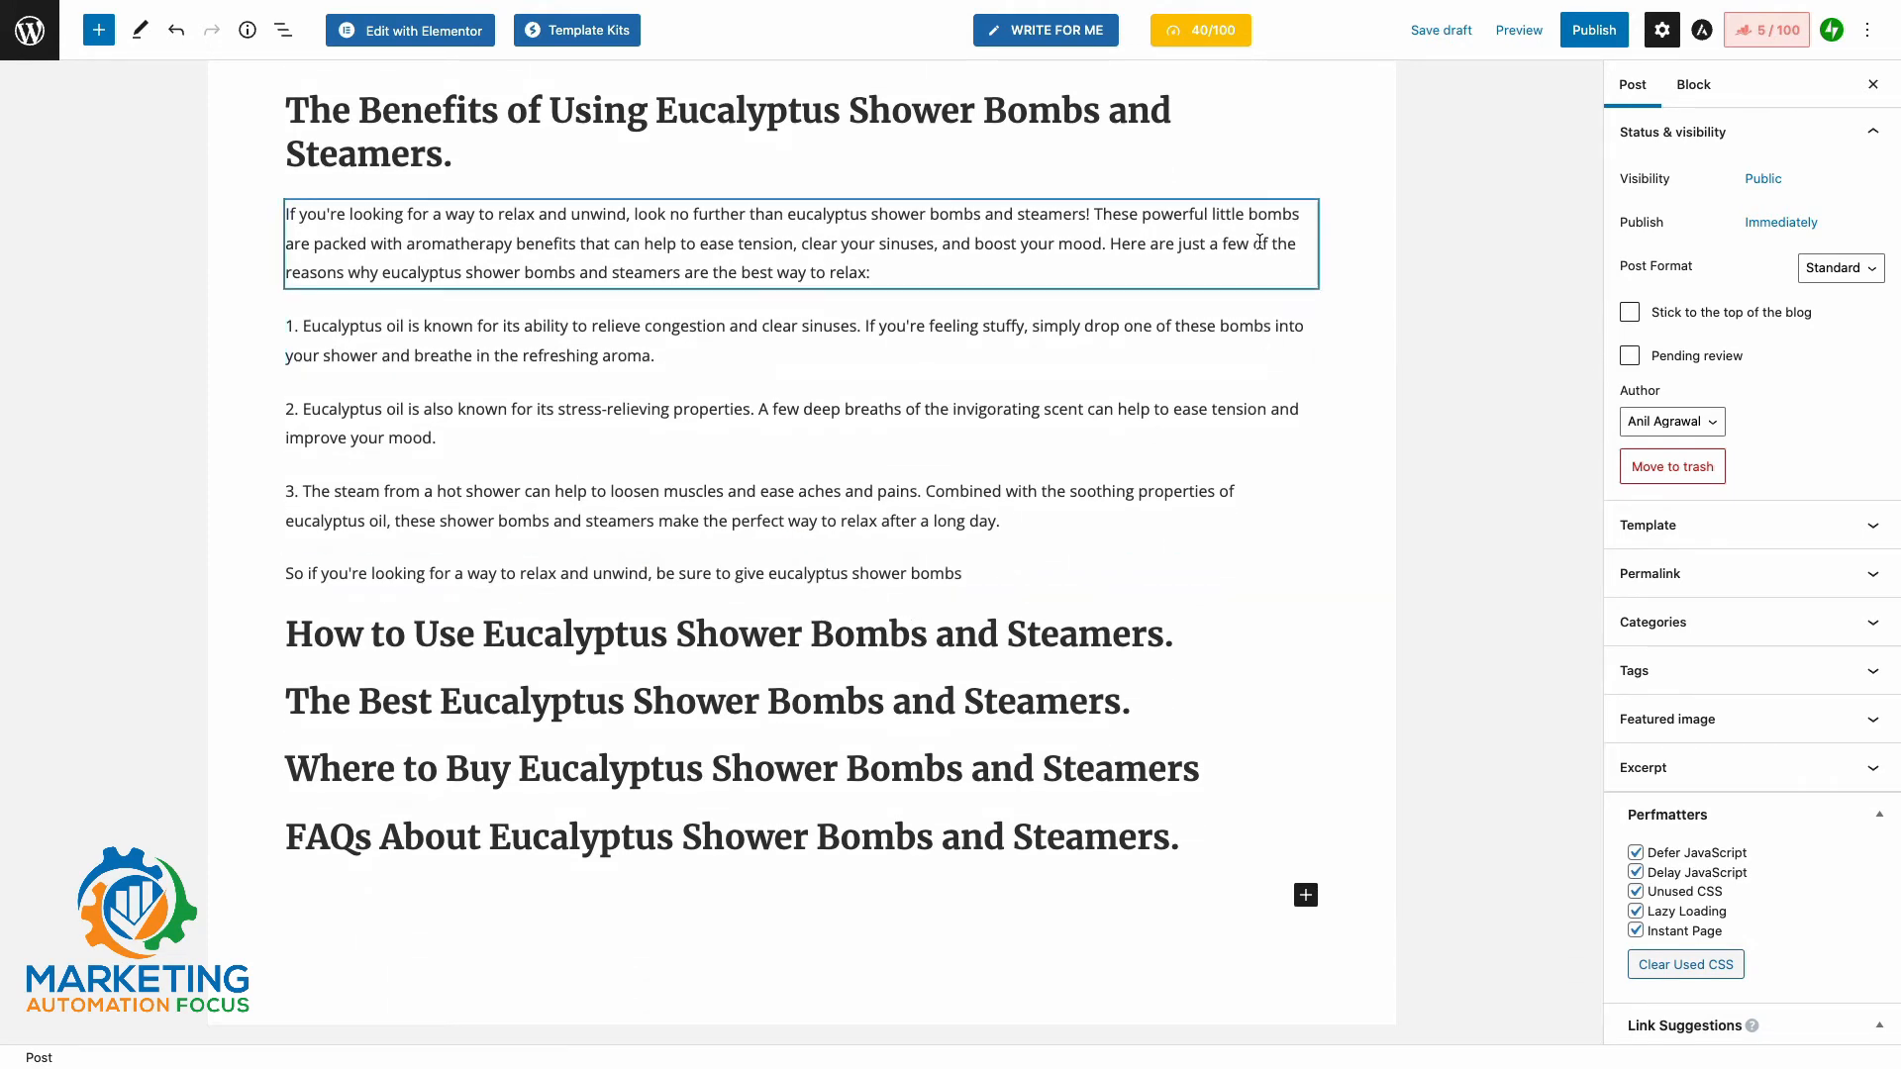
{"action": "left_click_drag", "start_coordinate": [906, 576], "coordinate": [706, 615]}
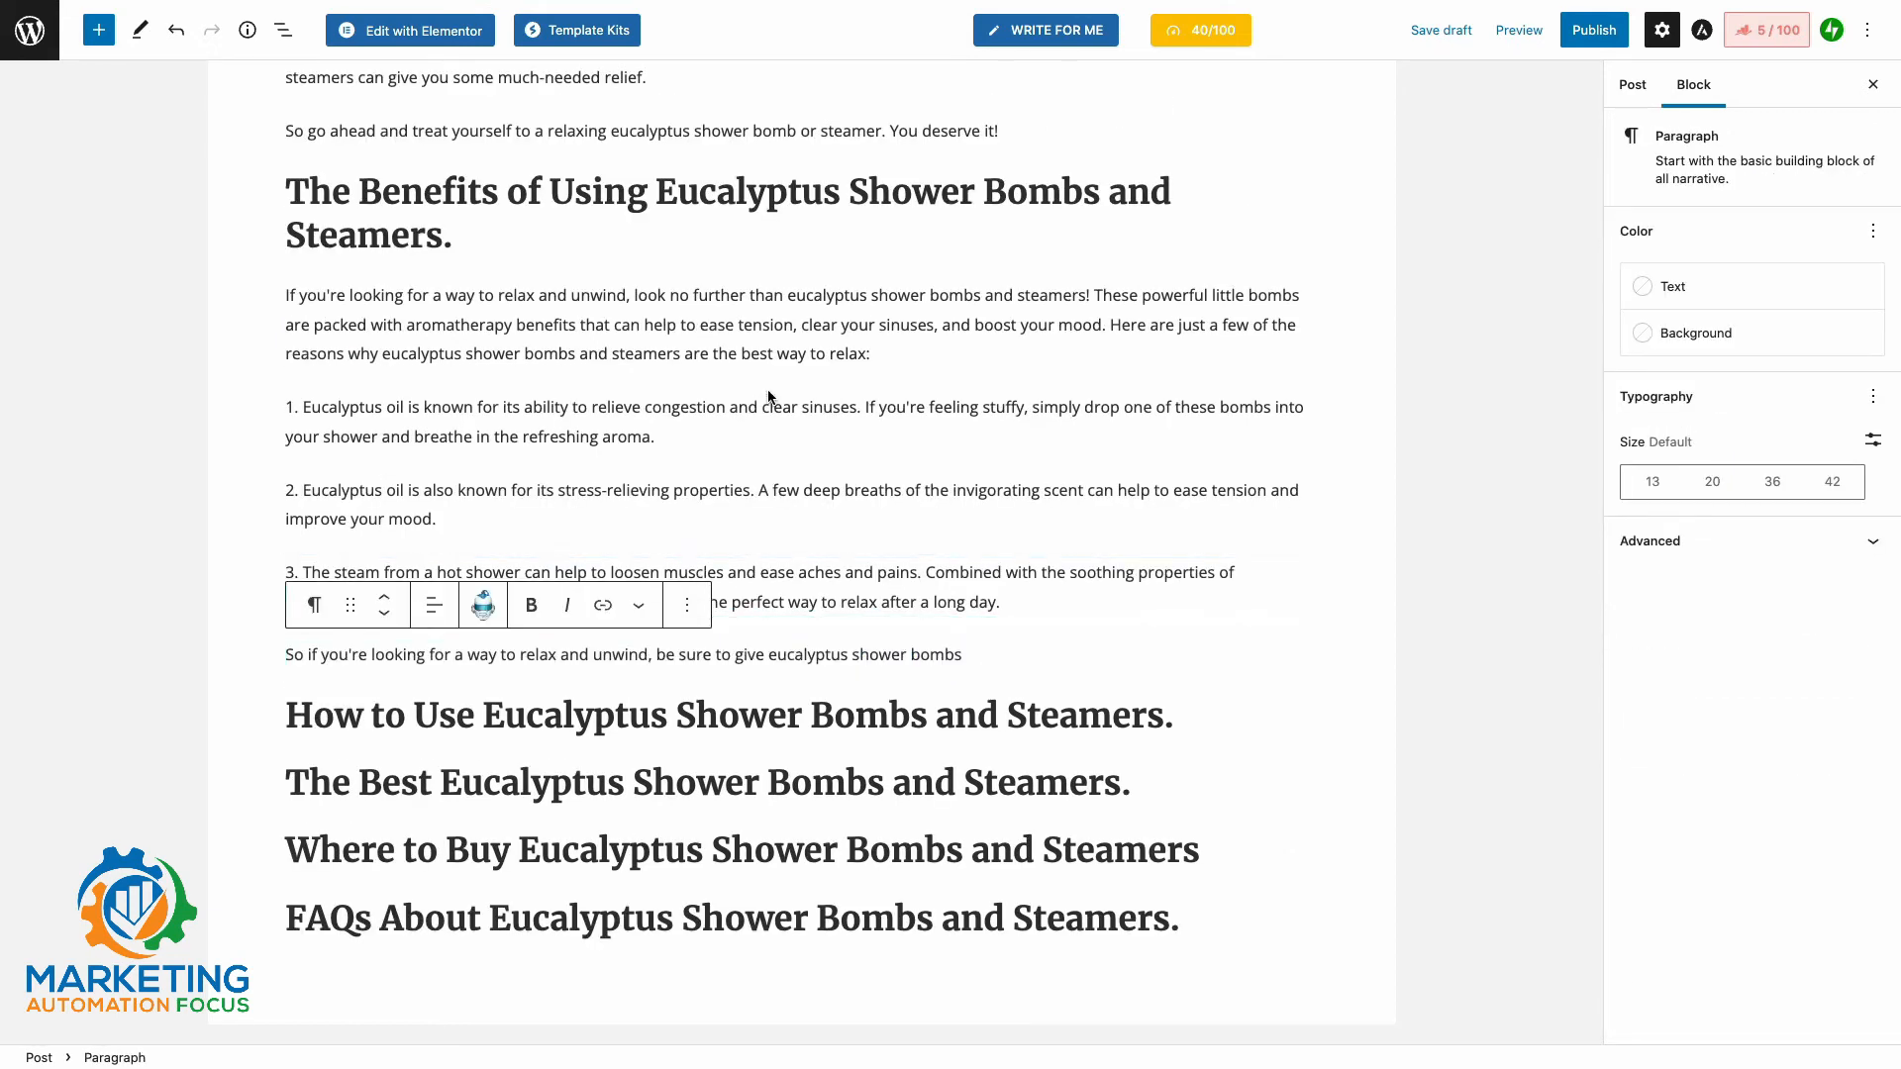
{"action": "scroll", "coordinate": [693, 415], "scroll_direction": "up", "scroll_amount": 3}
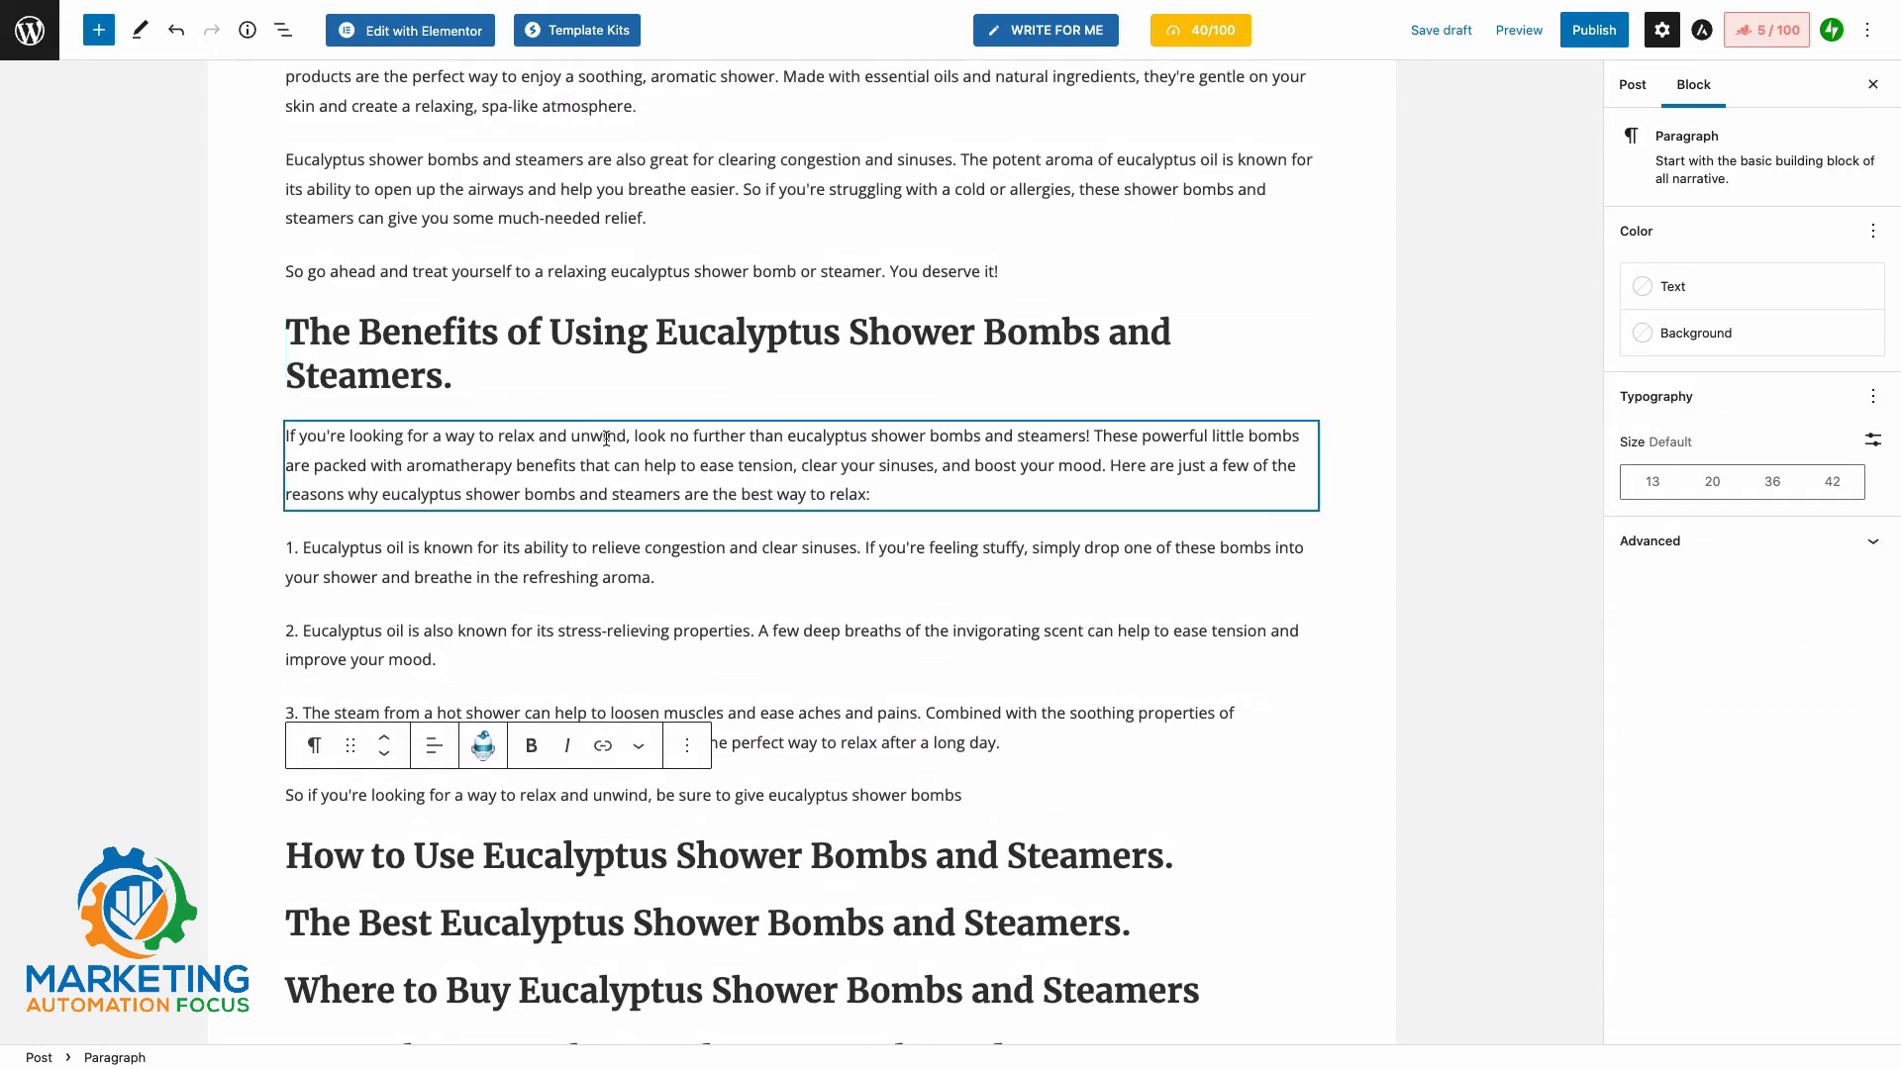
{"action": "left_click", "coordinate": [607, 436]}
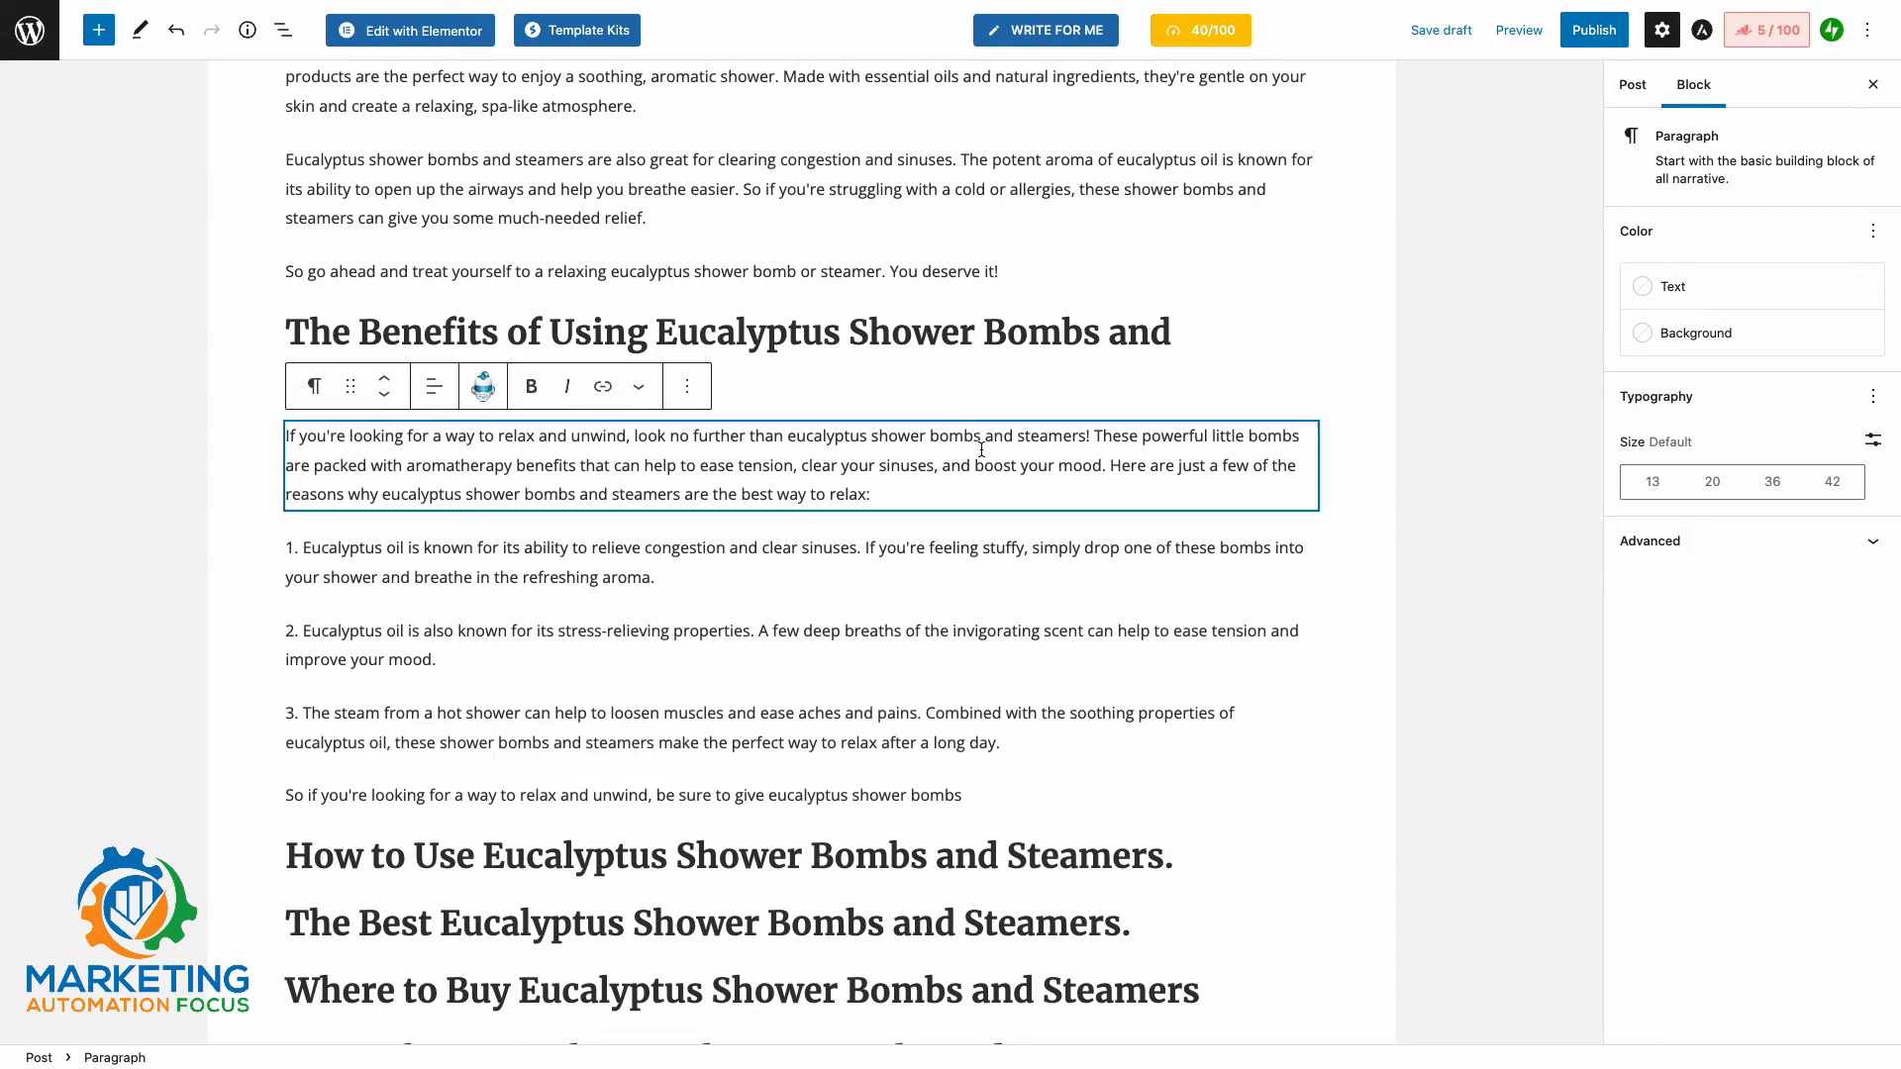
{"action": "scroll", "coordinate": [981, 450], "scroll_direction": "up", "scroll_amount": 3}
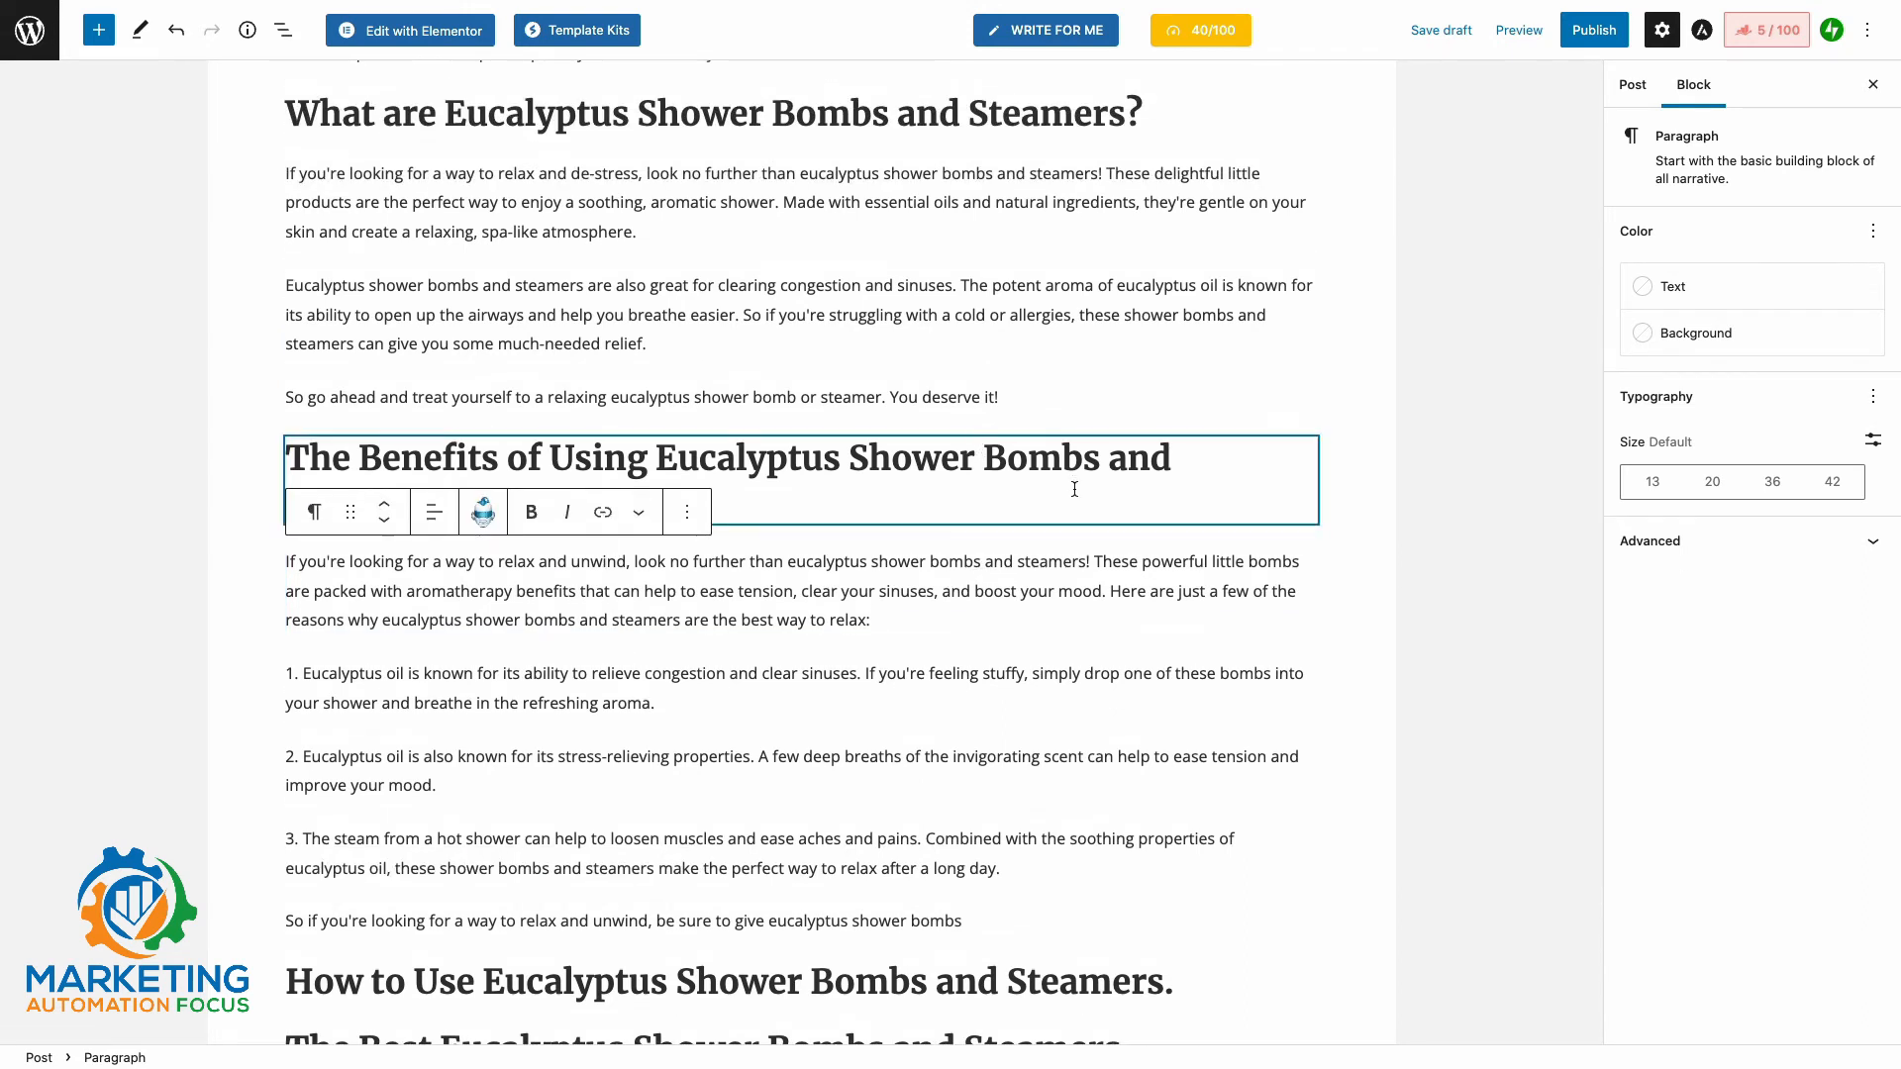
- Generate two rewrites of the Benefits section's opening sentence with Sentence Rewriter at creativity level 5/5, and close it without inserting any
{"action": "left_click_drag", "start_coordinate": [1090, 562], "coordinate": [900, 538]}
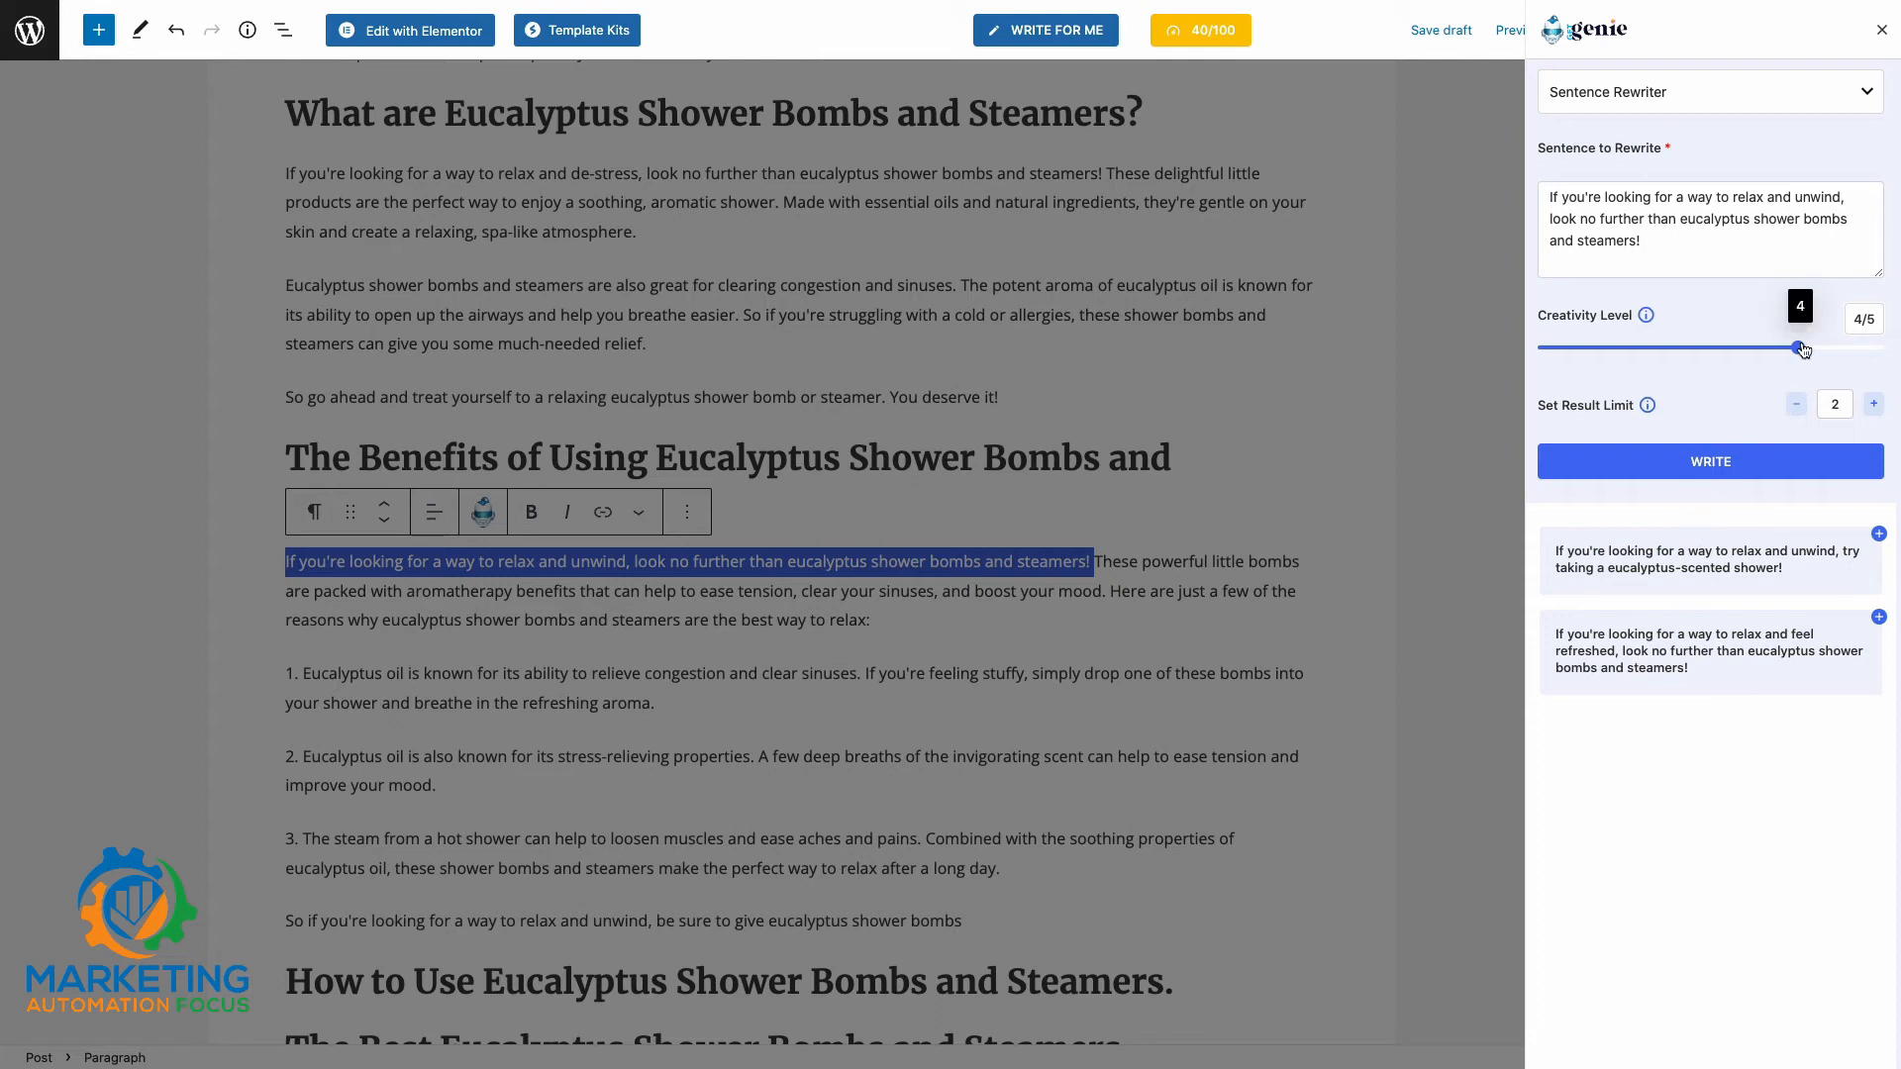
{"action": "left_click_drag", "start_coordinate": [1799, 348], "coordinate": [1886, 348]}
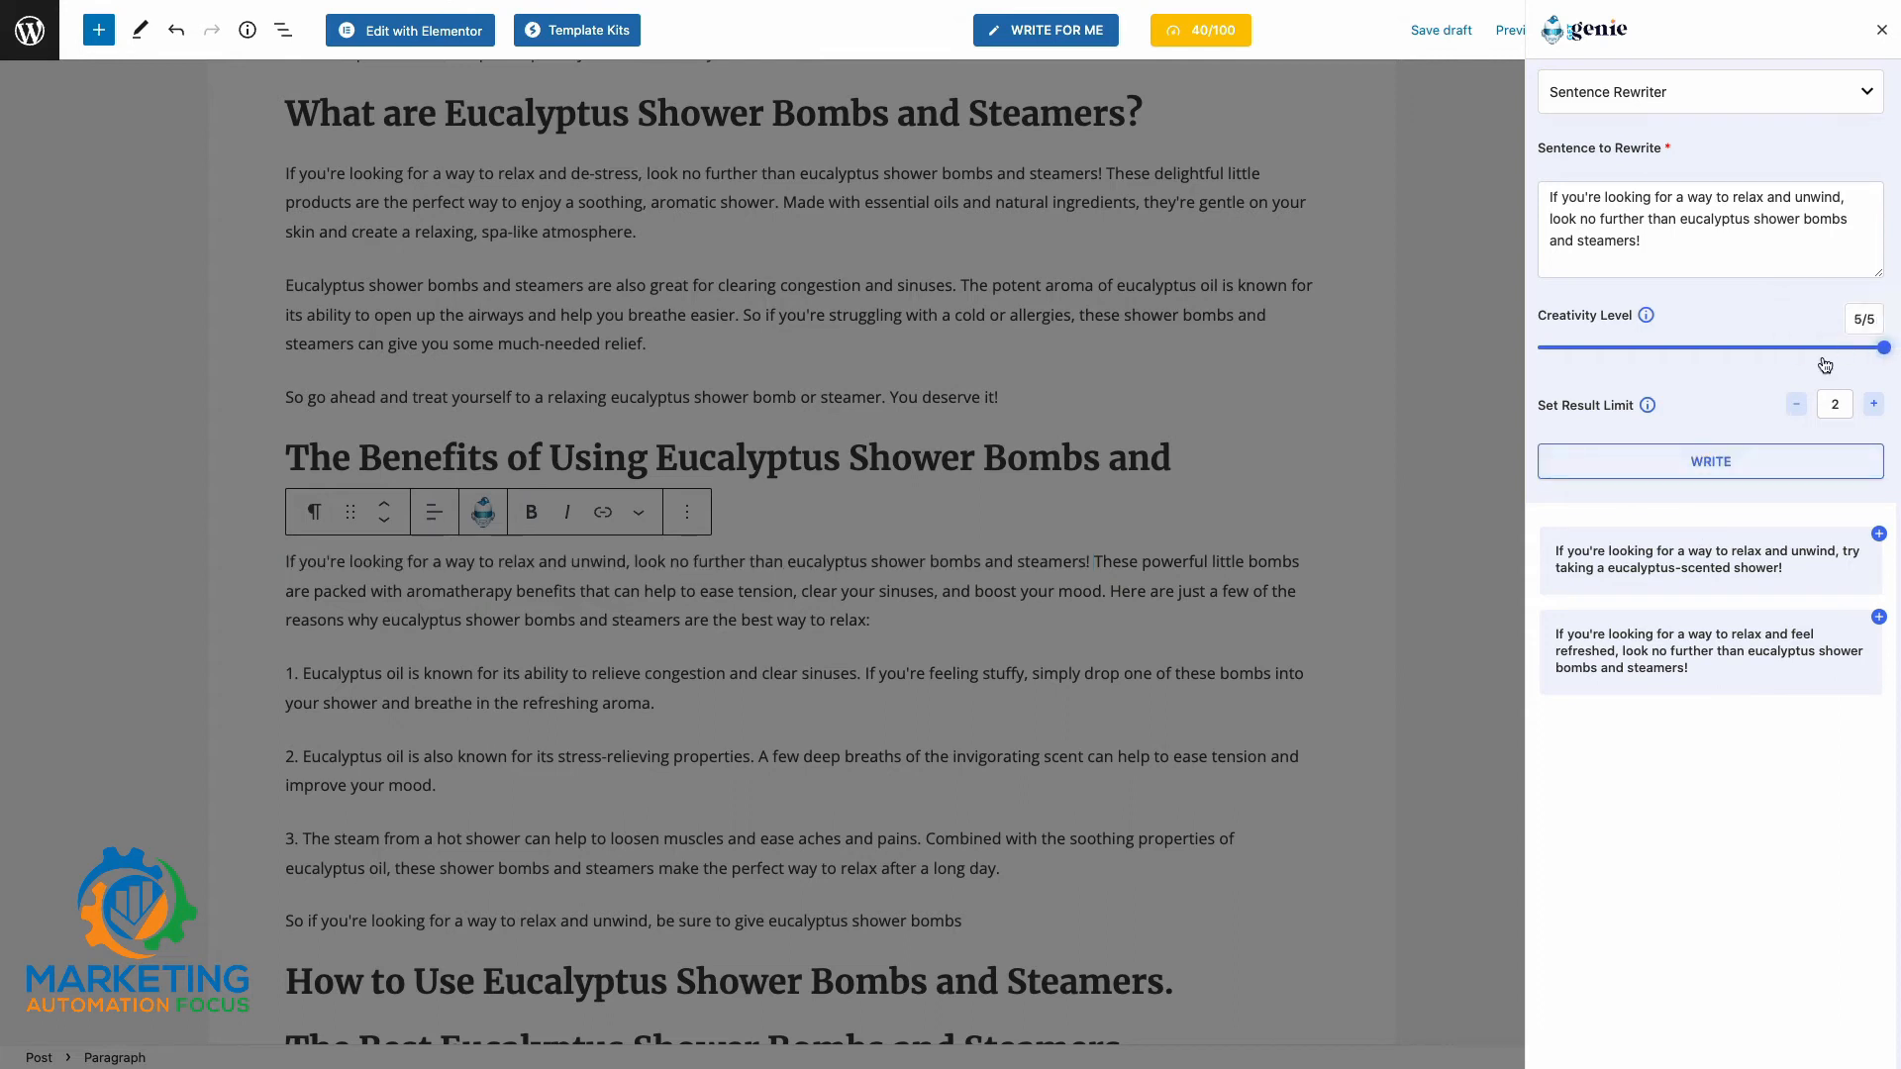
{"action": "left_click", "coordinate": [1721, 467]}
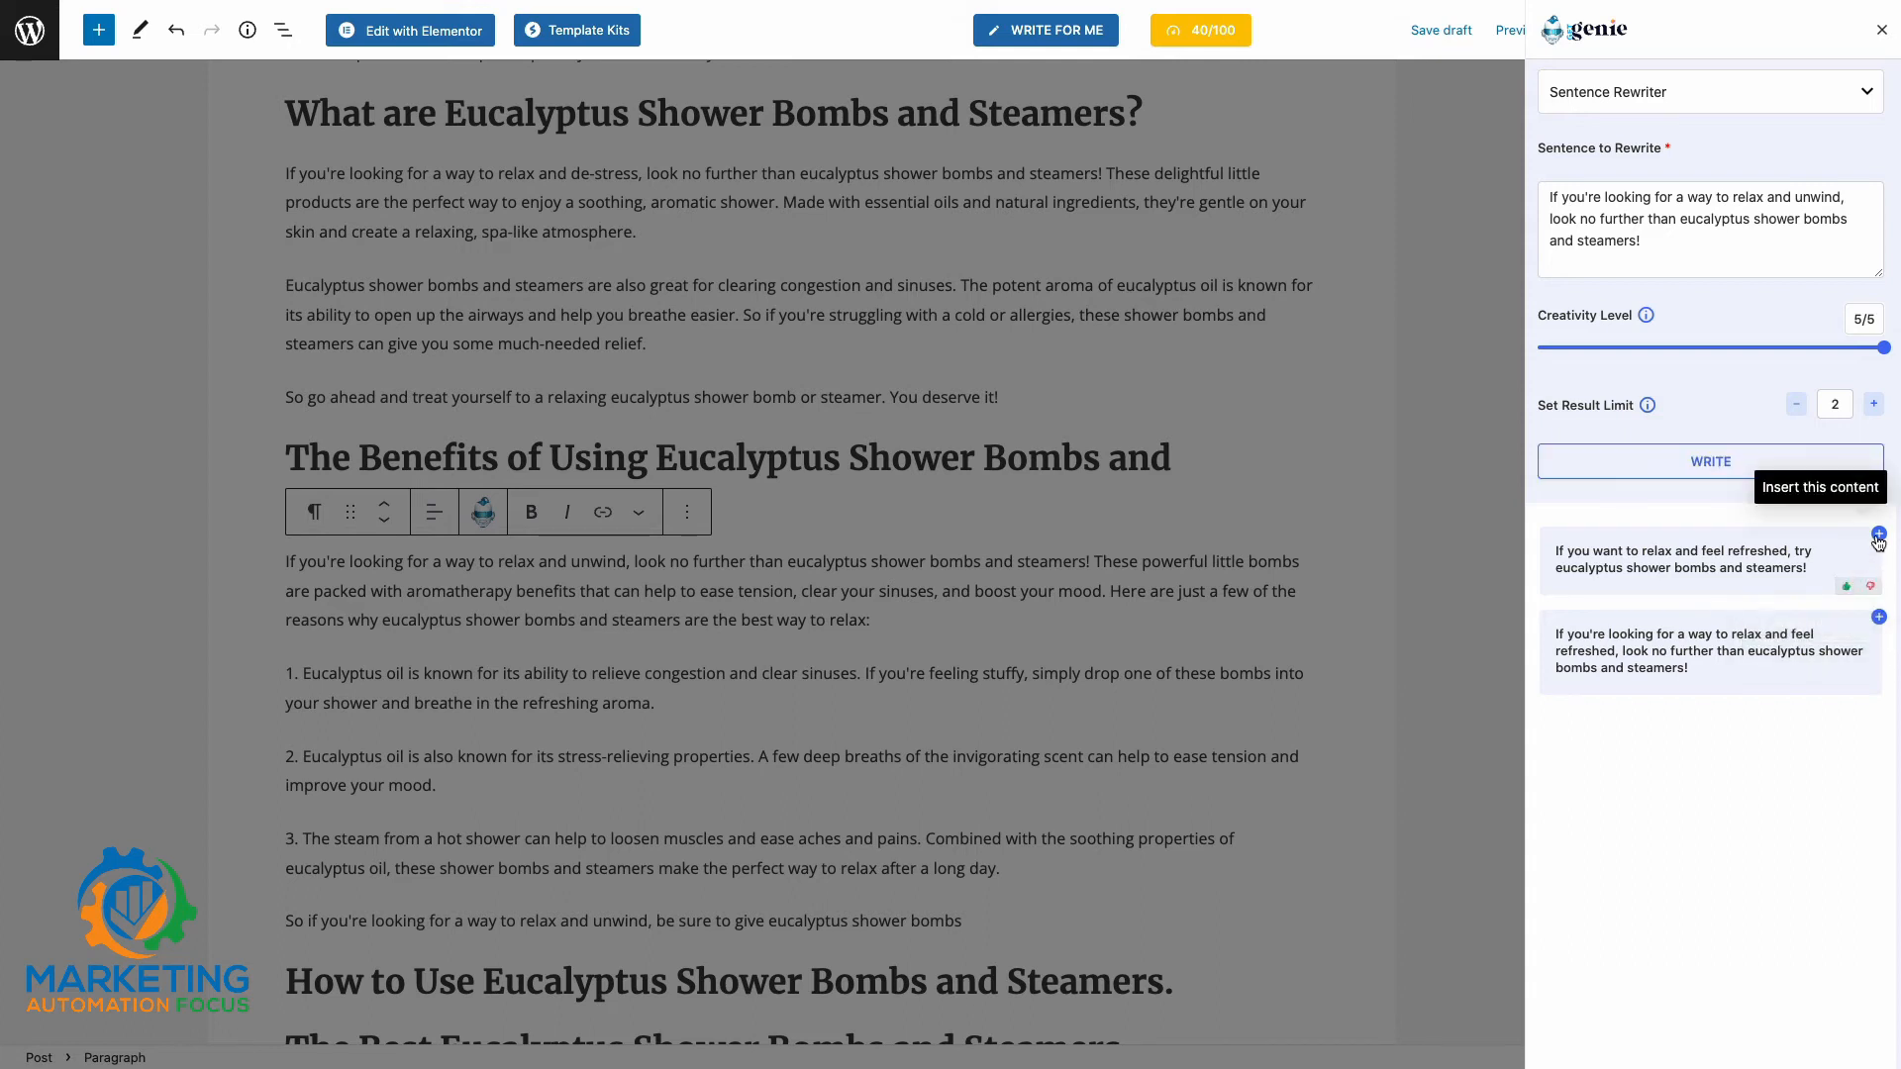
{"action": "left_click", "coordinate": [903, 721]}
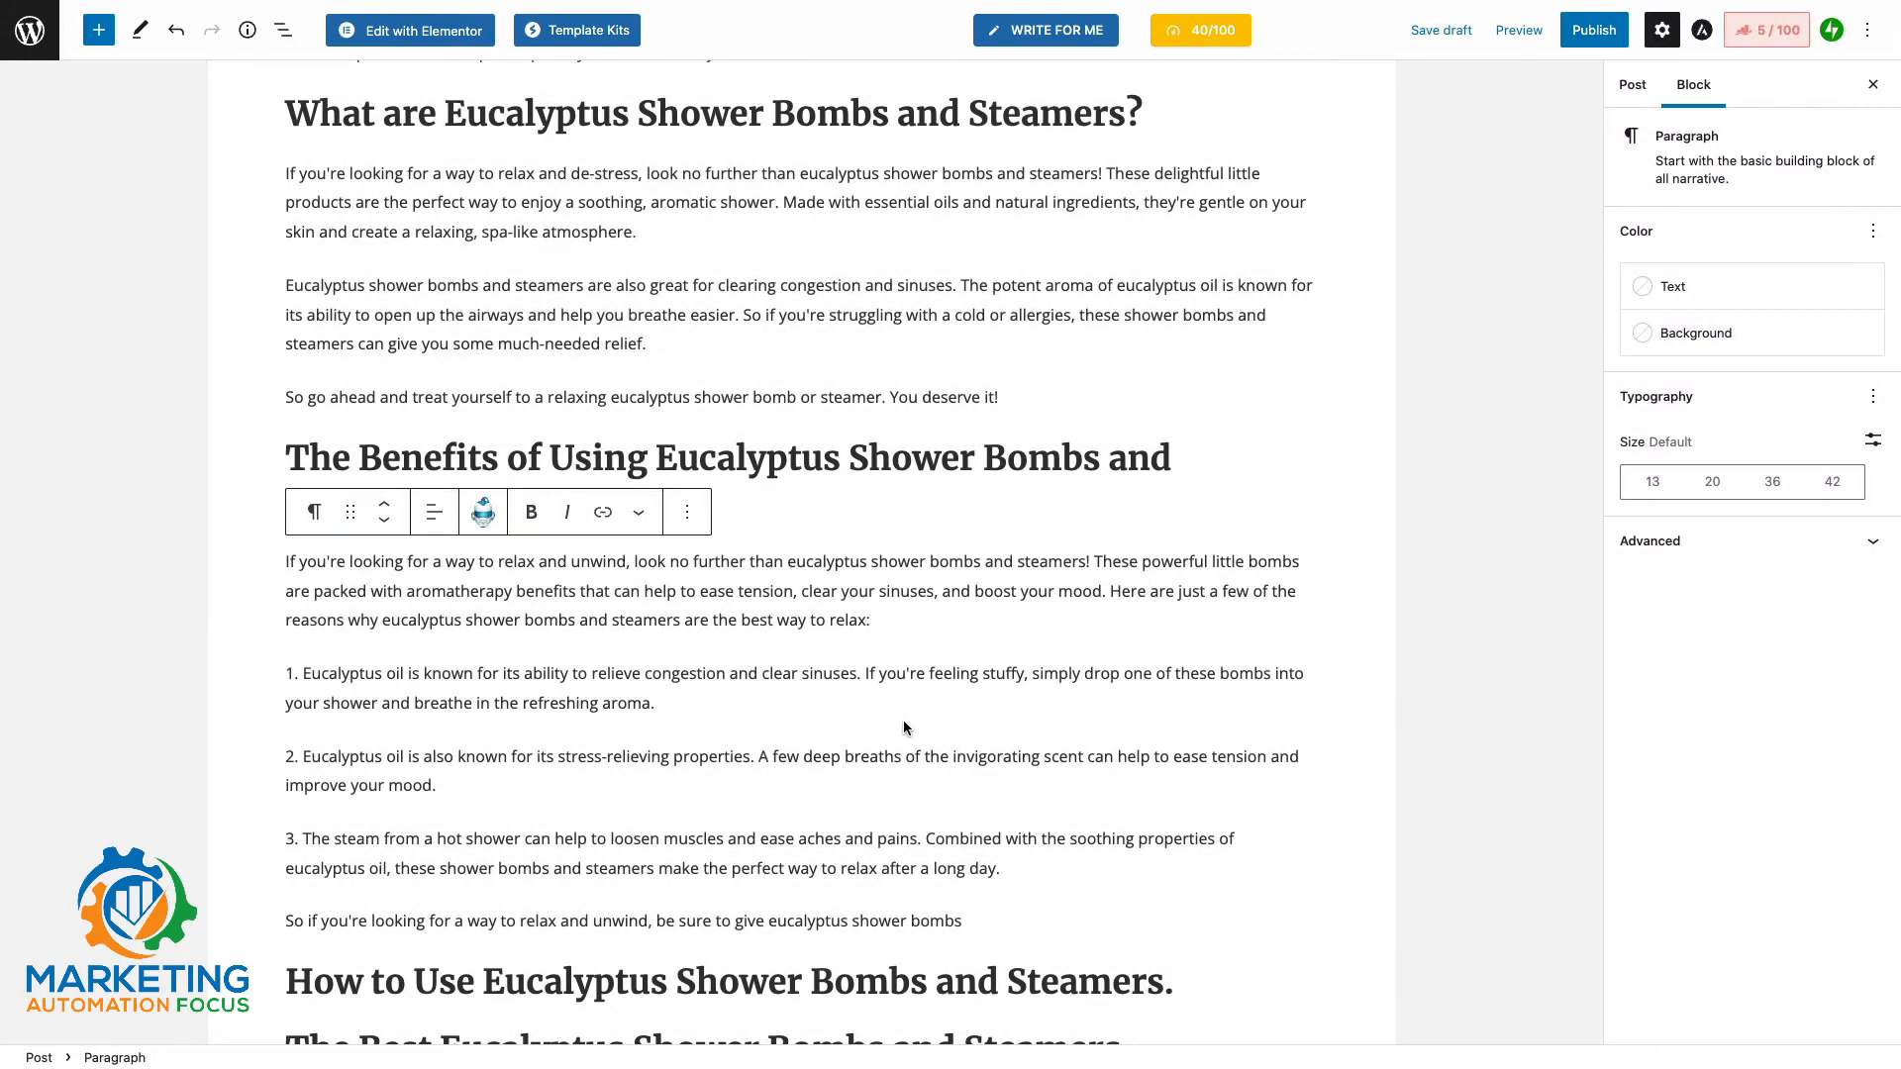
{"action": "left_click", "coordinate": [903, 719]}
- Review the post's body text under its headings, down to the Best, Where to Buy and FAQs sections
{"action": "scroll", "coordinate": [886, 697], "scroll_direction": "down", "scroll_amount": 2}
{"action": "scroll", "coordinate": [886, 697], "scroll_direction": "down", "scroll_amount": 3}
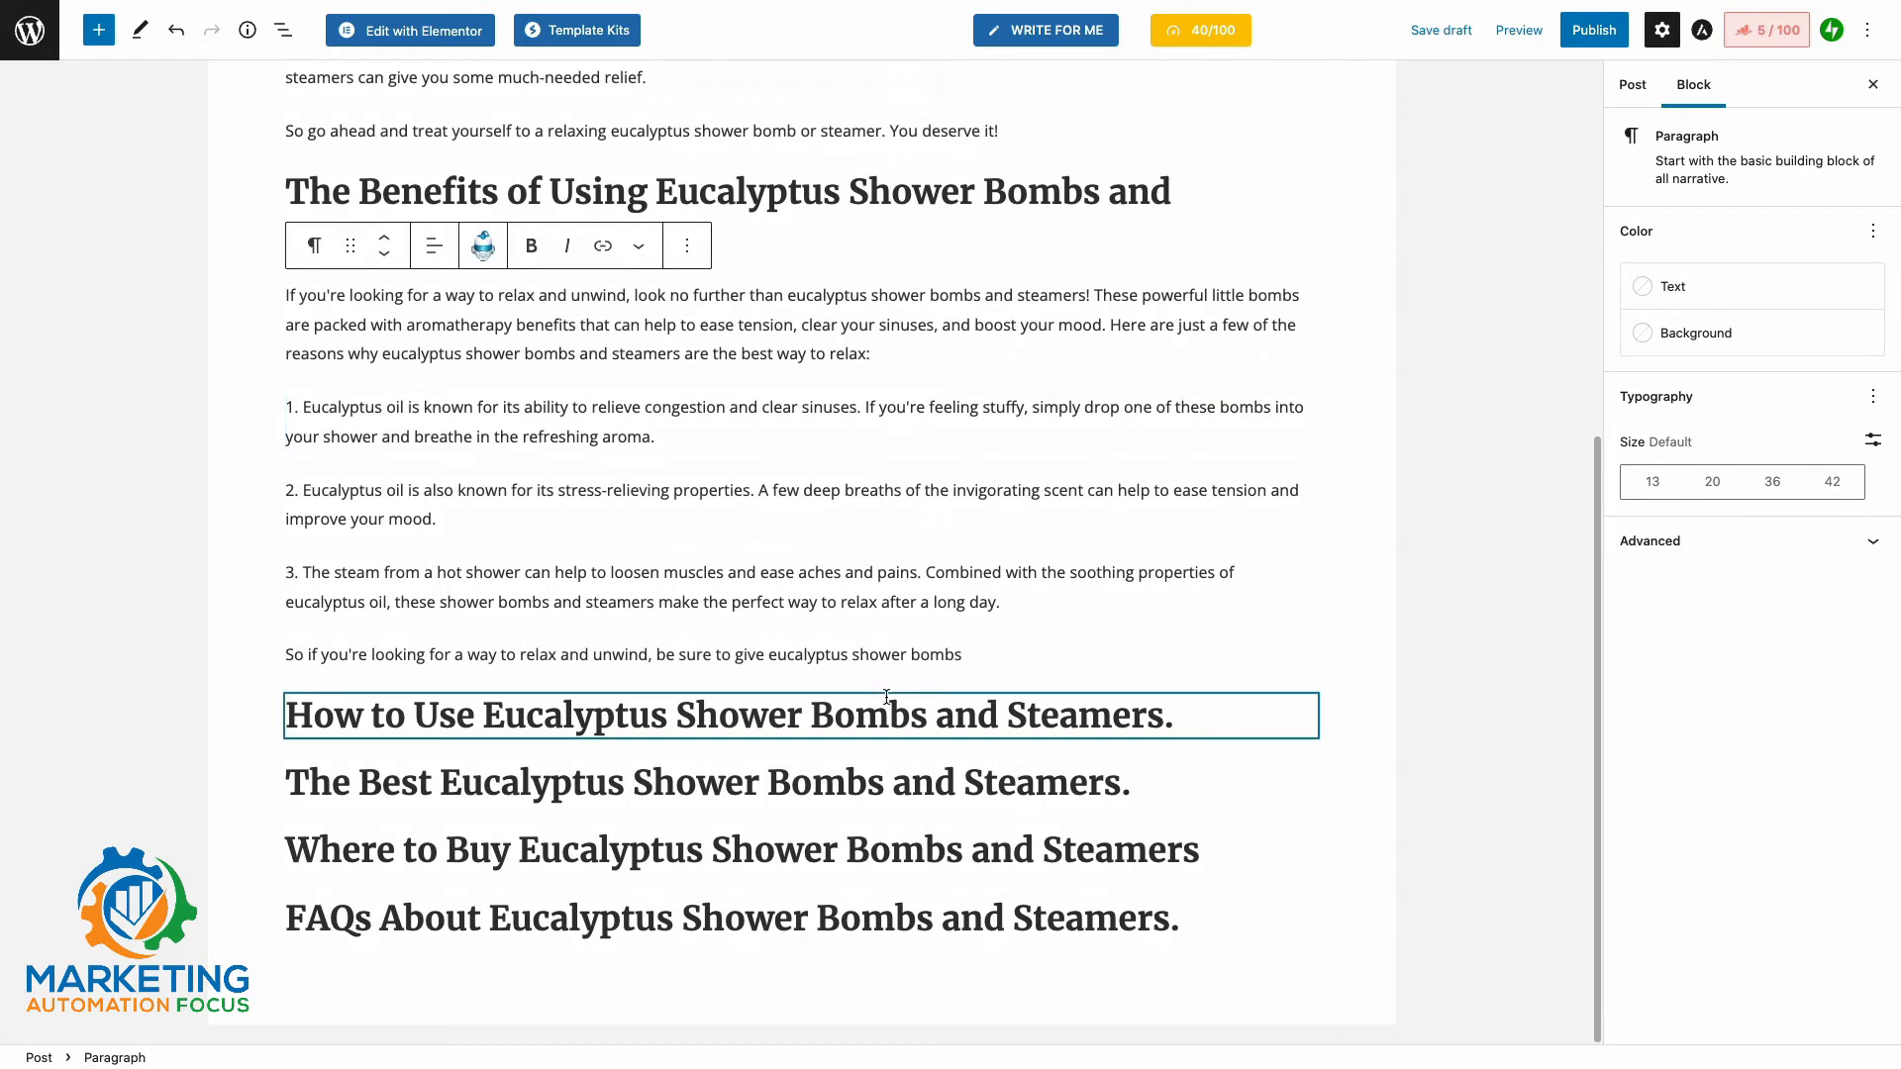
{"action": "scroll", "coordinate": [886, 697], "scroll_direction": "up", "scroll_amount": 6}
{"action": "scroll", "coordinate": [886, 697], "scroll_direction": "down", "scroll_amount": 3}
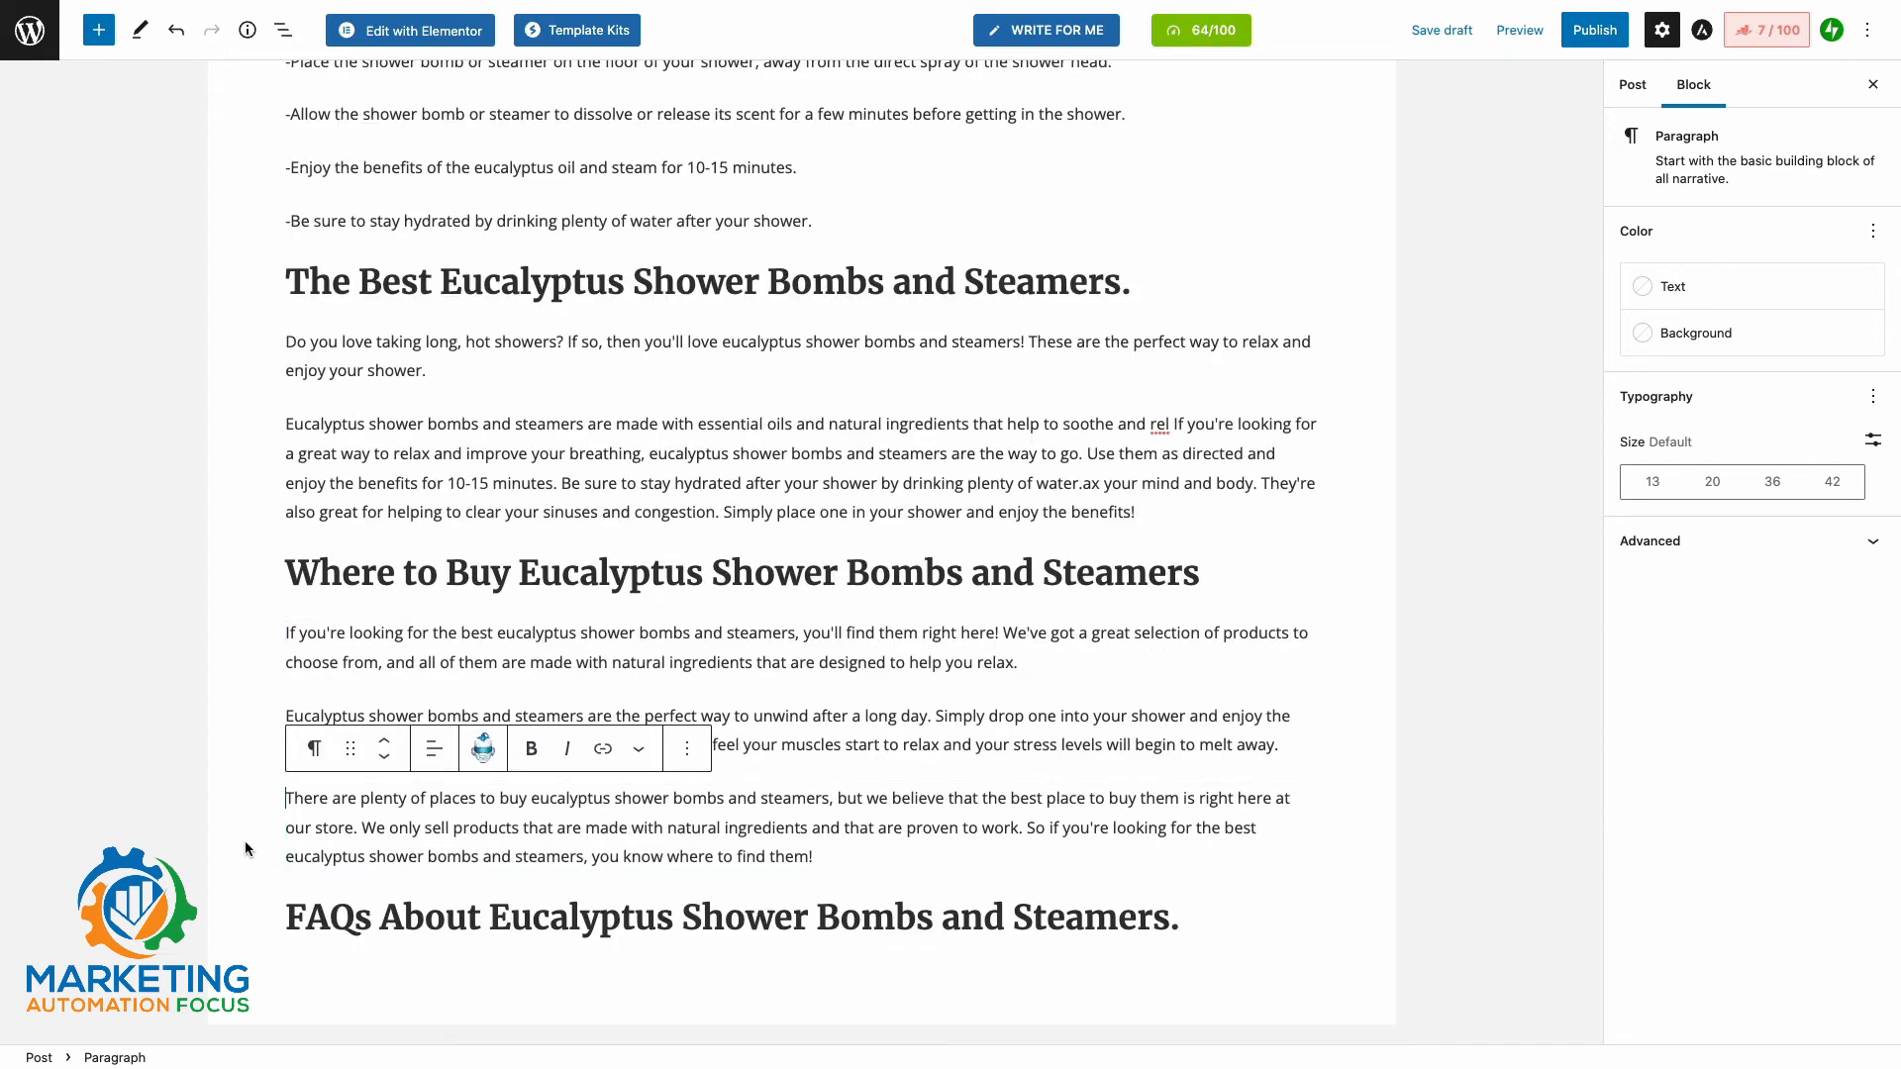
{"action": "left_click", "coordinate": [245, 840]}
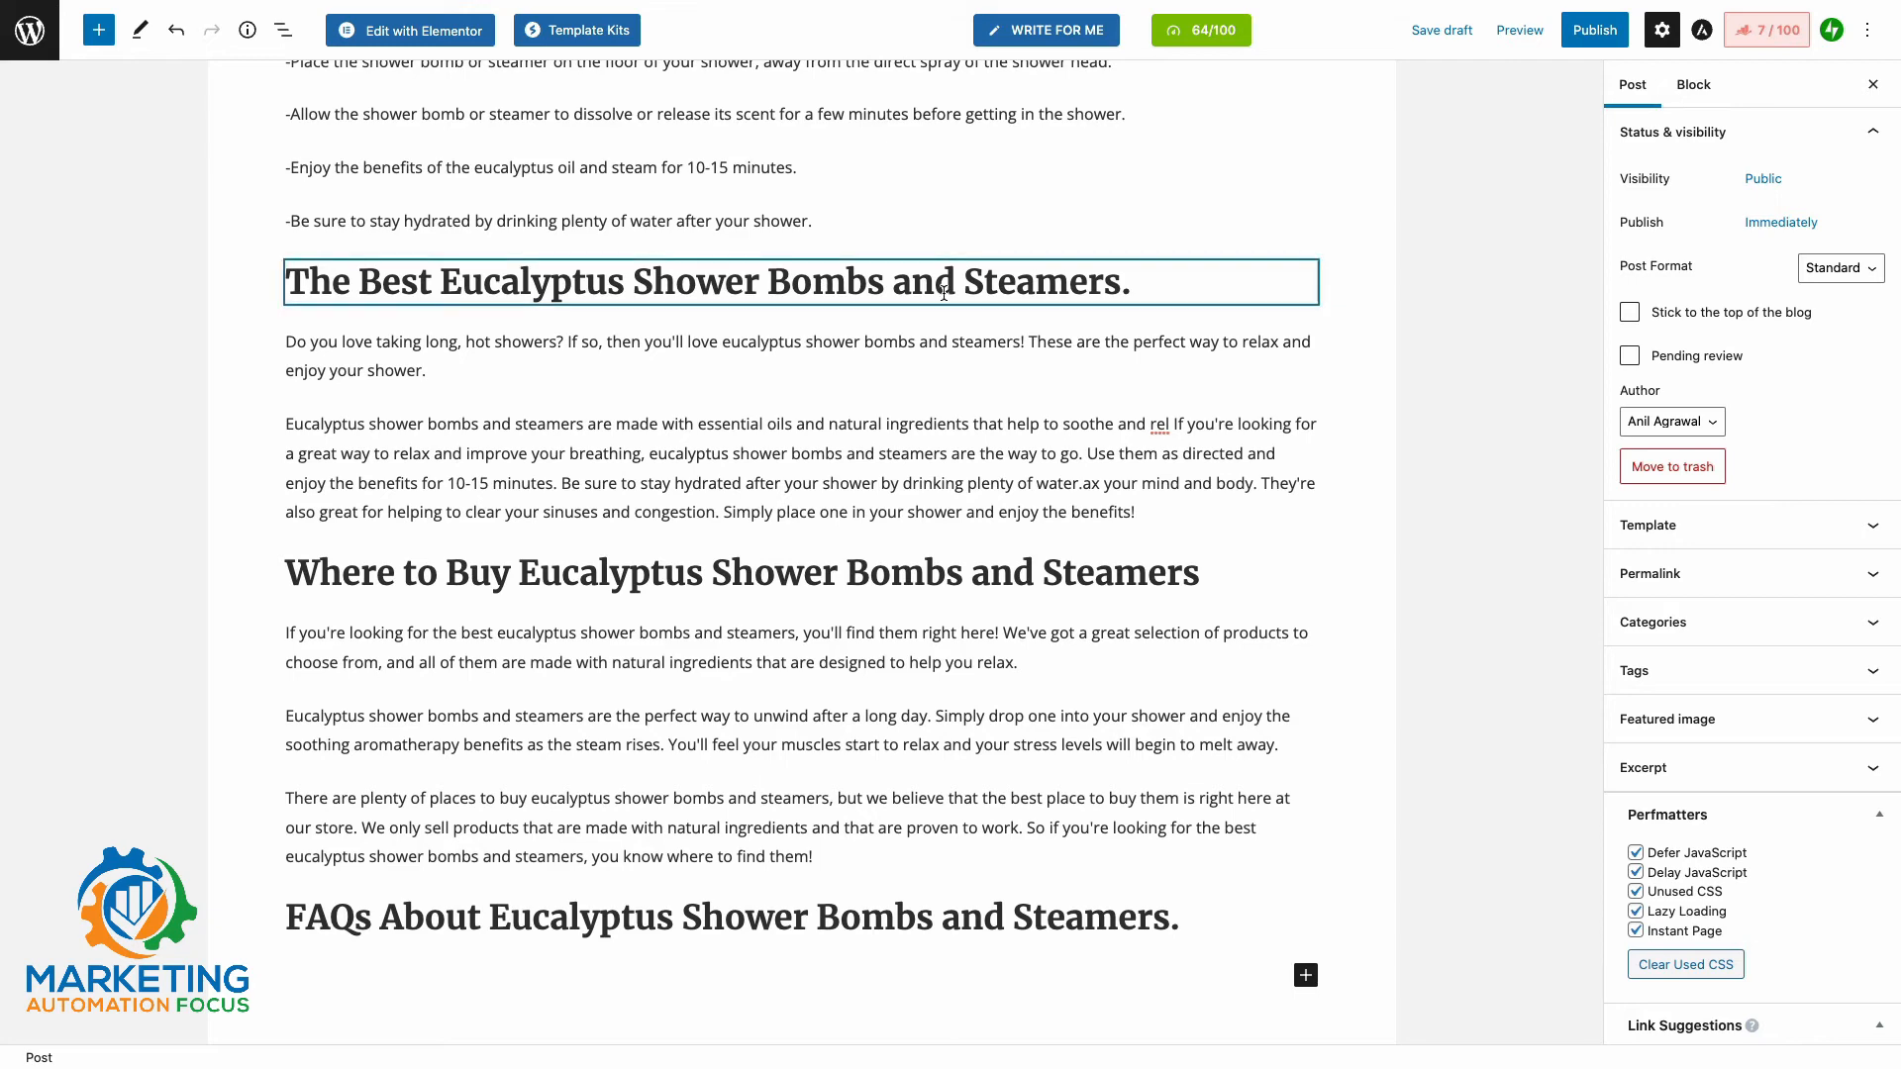
- Check the post's content score with its word, heading, paragraph and image recommendations, and return to the FAQs heading
{"action": "left_click", "coordinate": [1201, 30]}
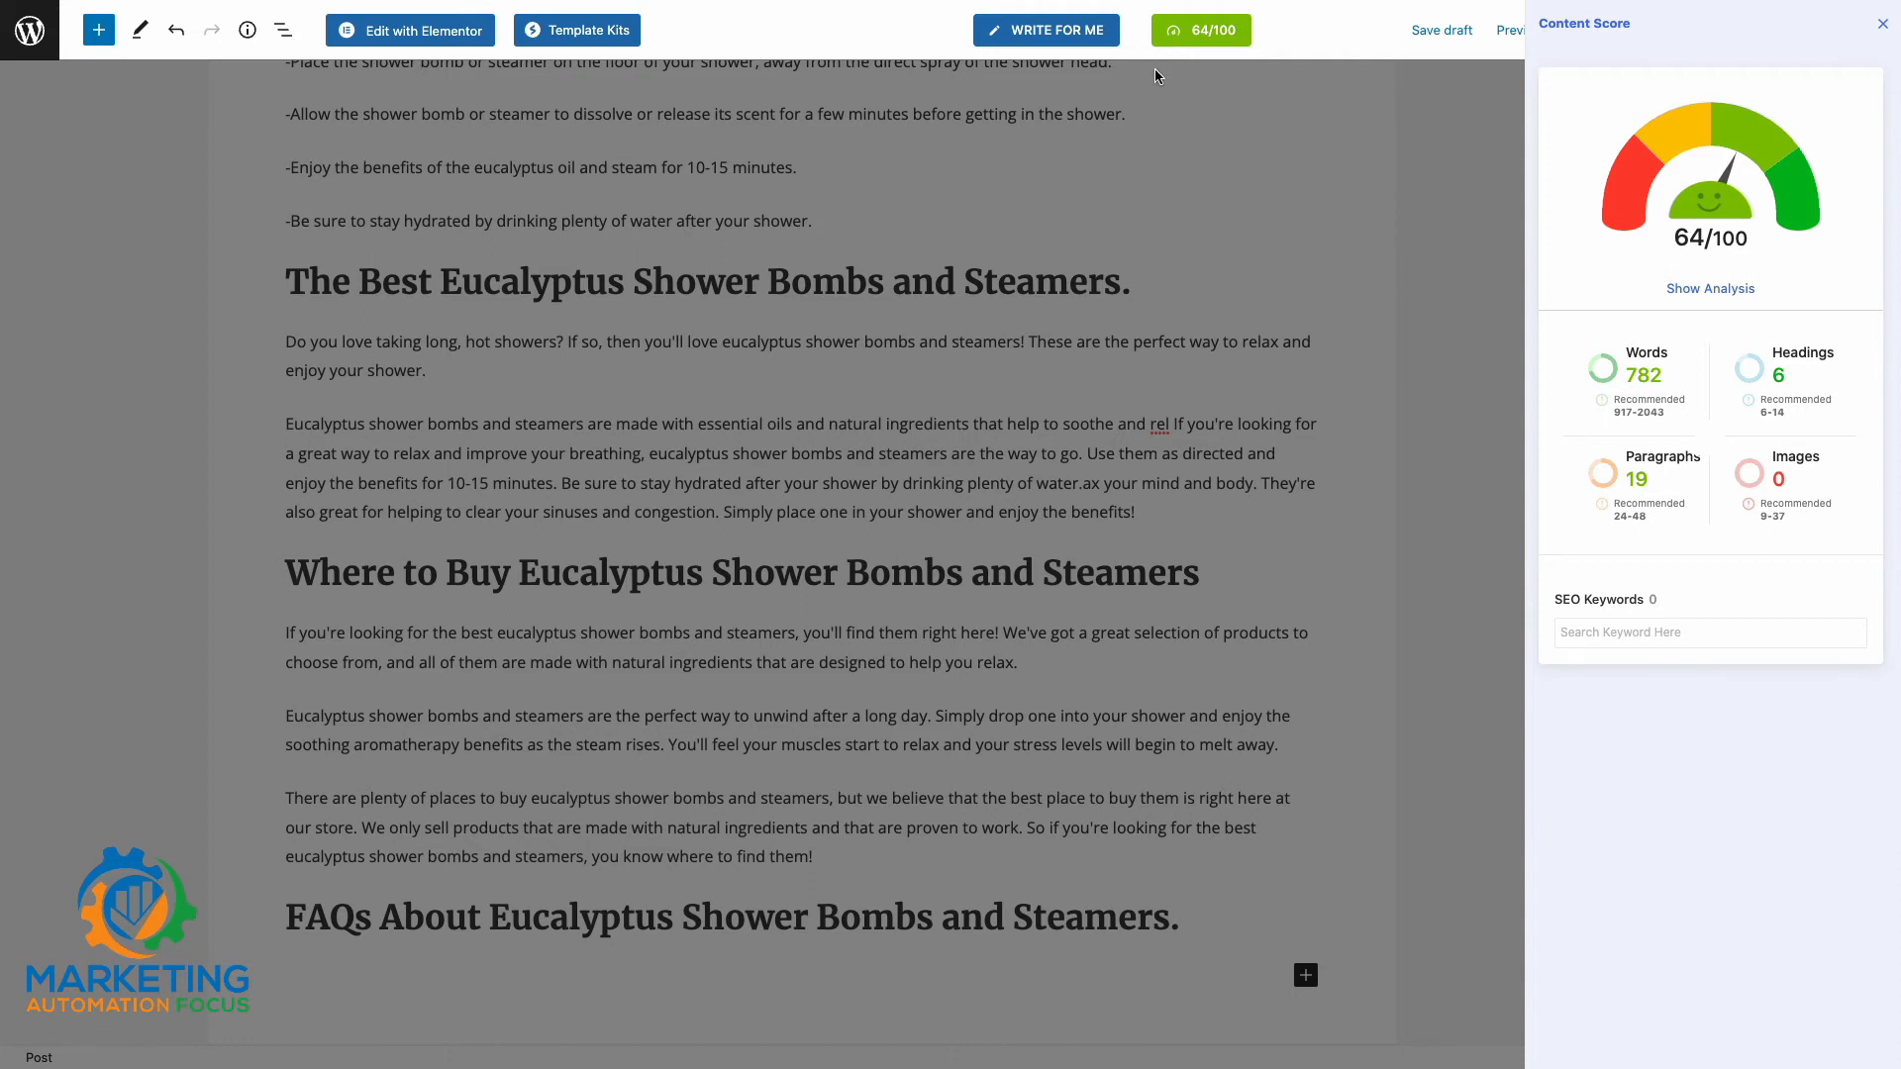
{"action": "left_click", "coordinate": [1350, 295]}
{"action": "scroll", "coordinate": [1120, 691], "scroll_direction": "down", "scroll_amount": 1}
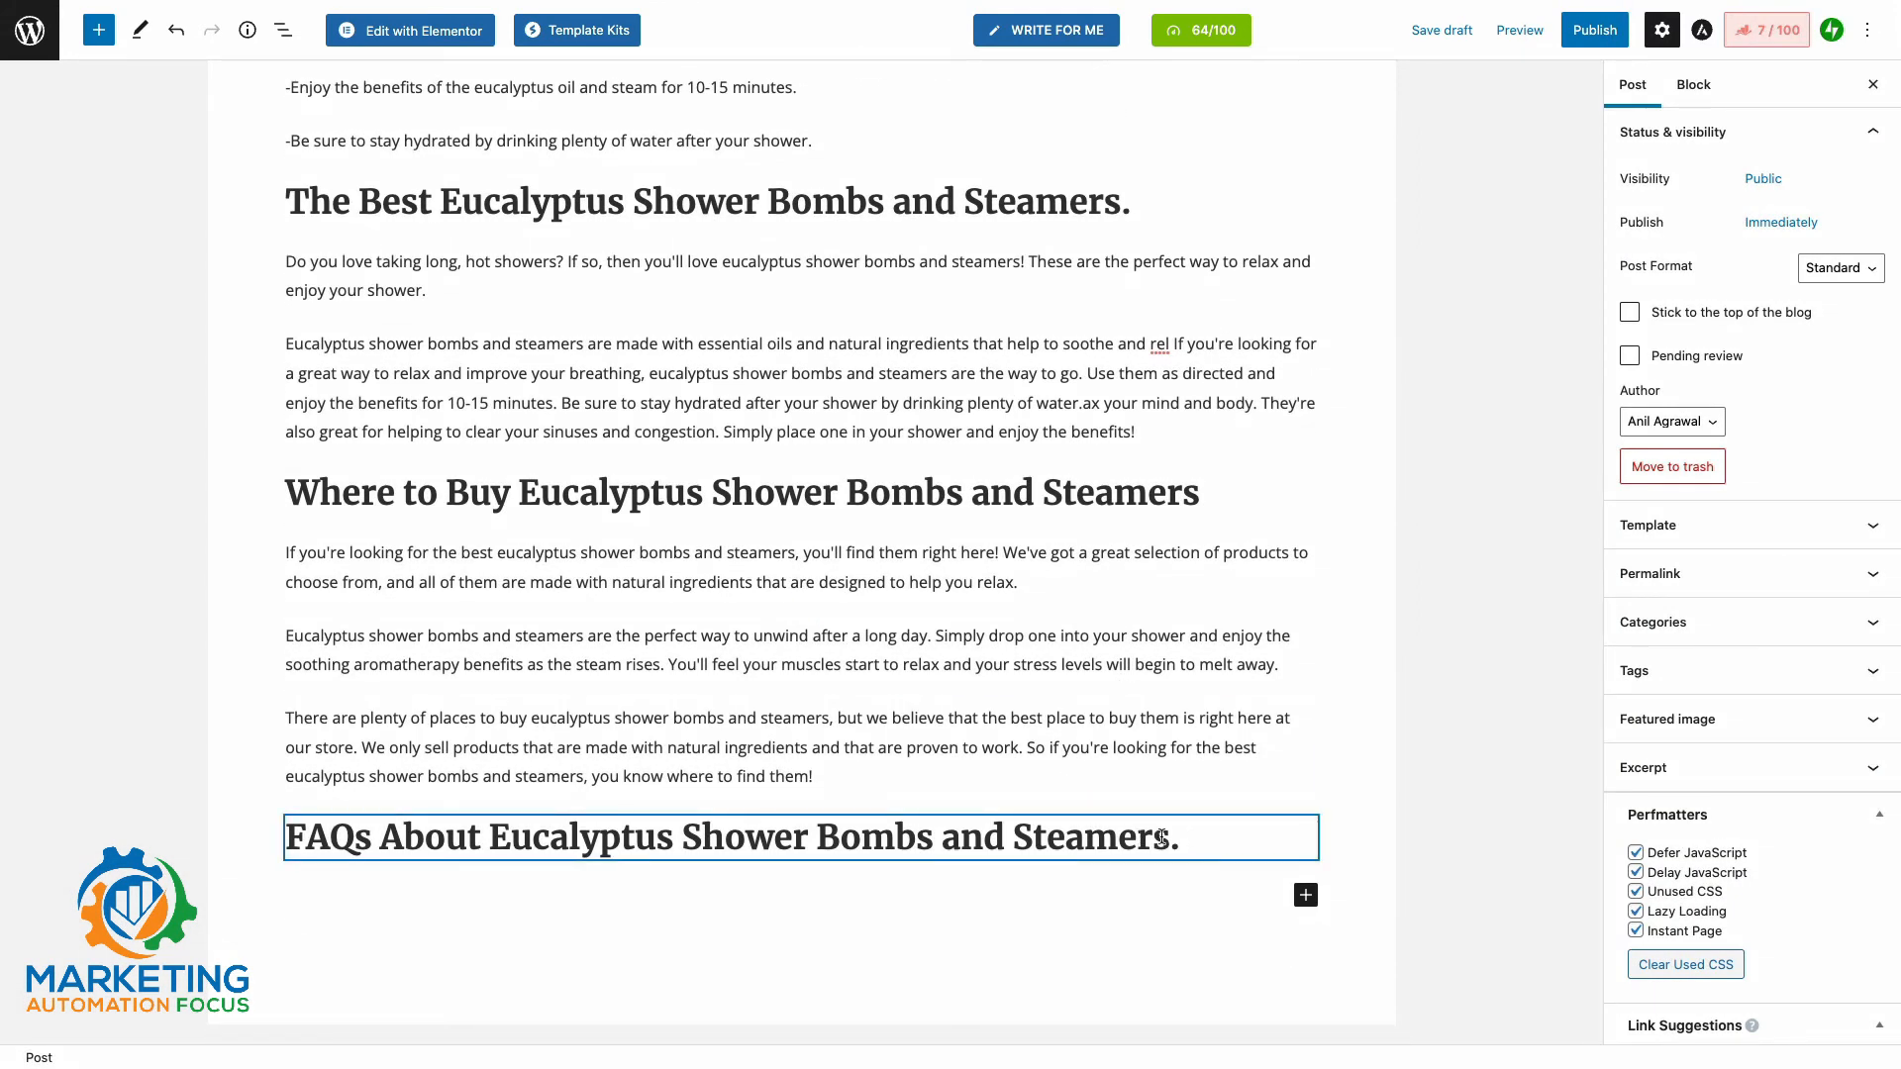
- Expand the FAQs About Eucalyptus Shower Bombs and Steamers heading into body text with GetGenie's Expand Outline
{"action": "scroll", "coordinate": [1191, 839], "scroll_direction": "up", "scroll_amount": 1}
{"action": "left_click", "coordinate": [1191, 841]}
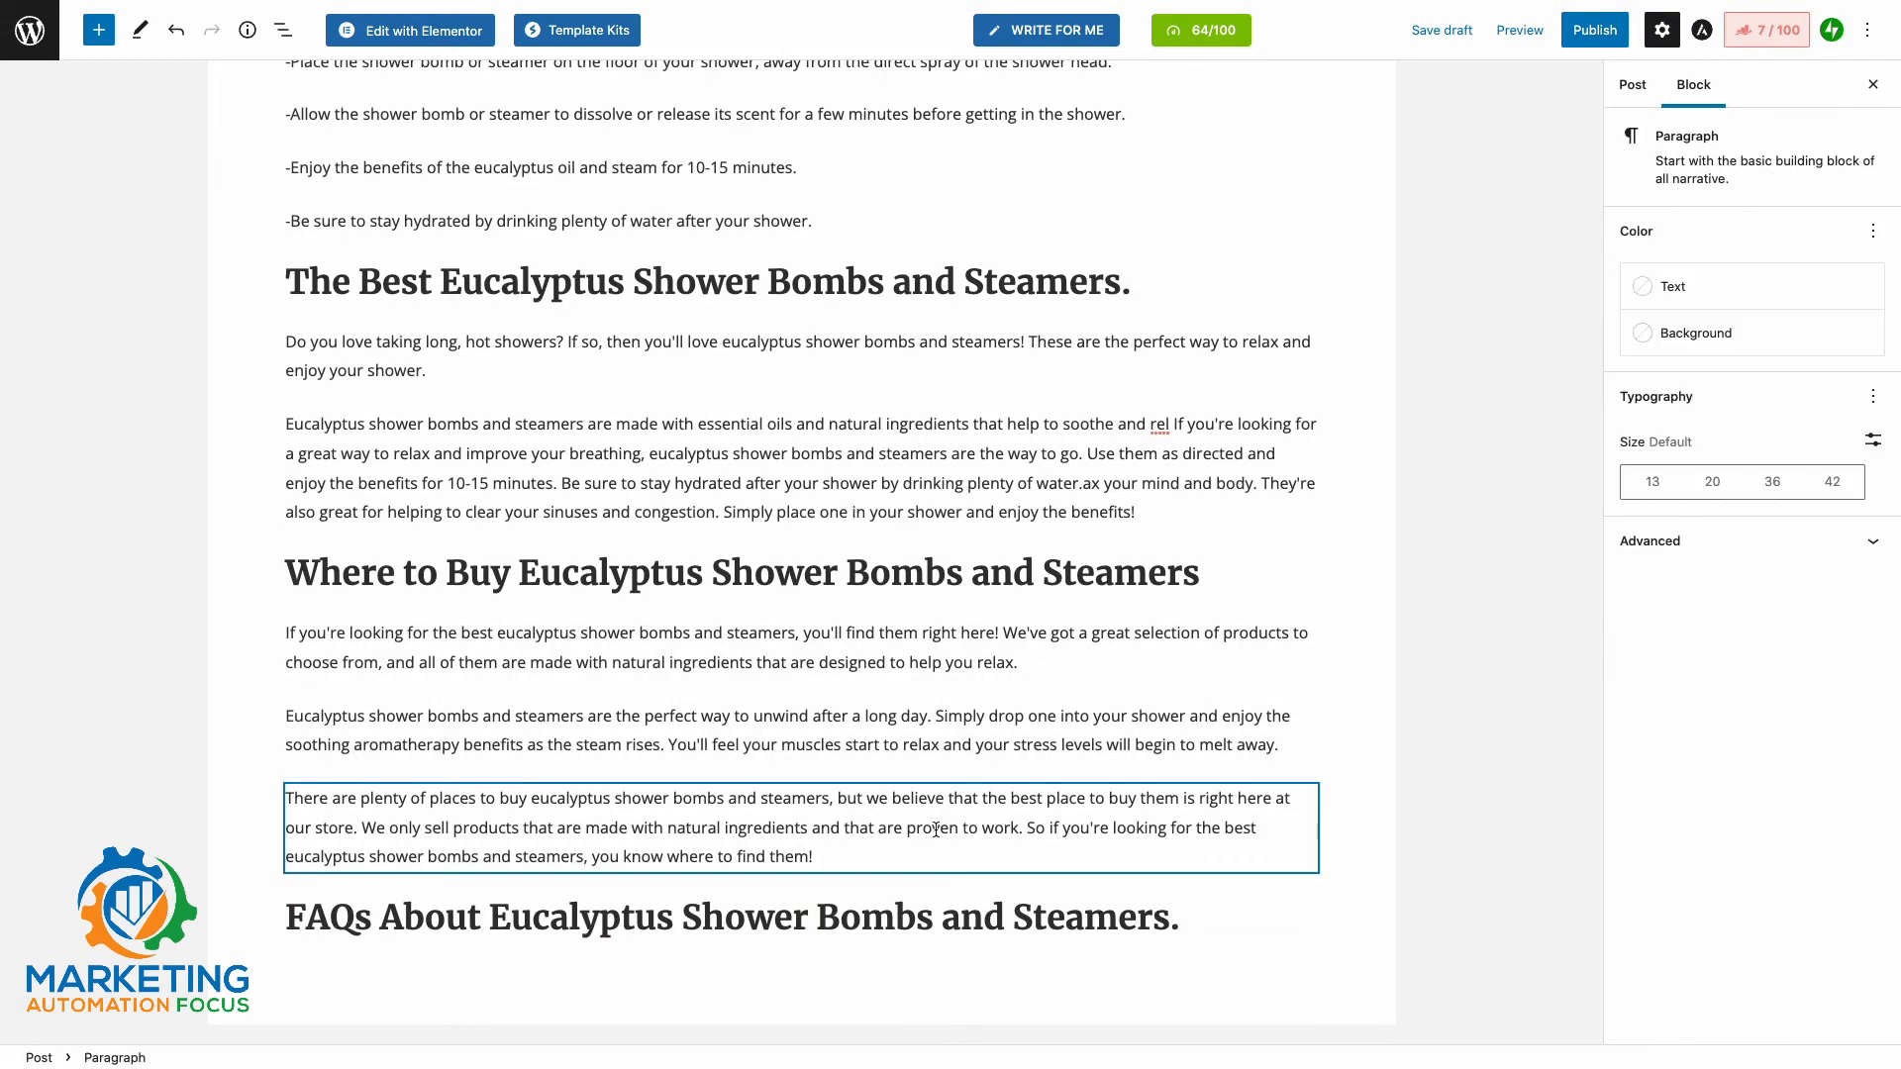
{"action": "left_click", "coordinate": [1191, 923]}
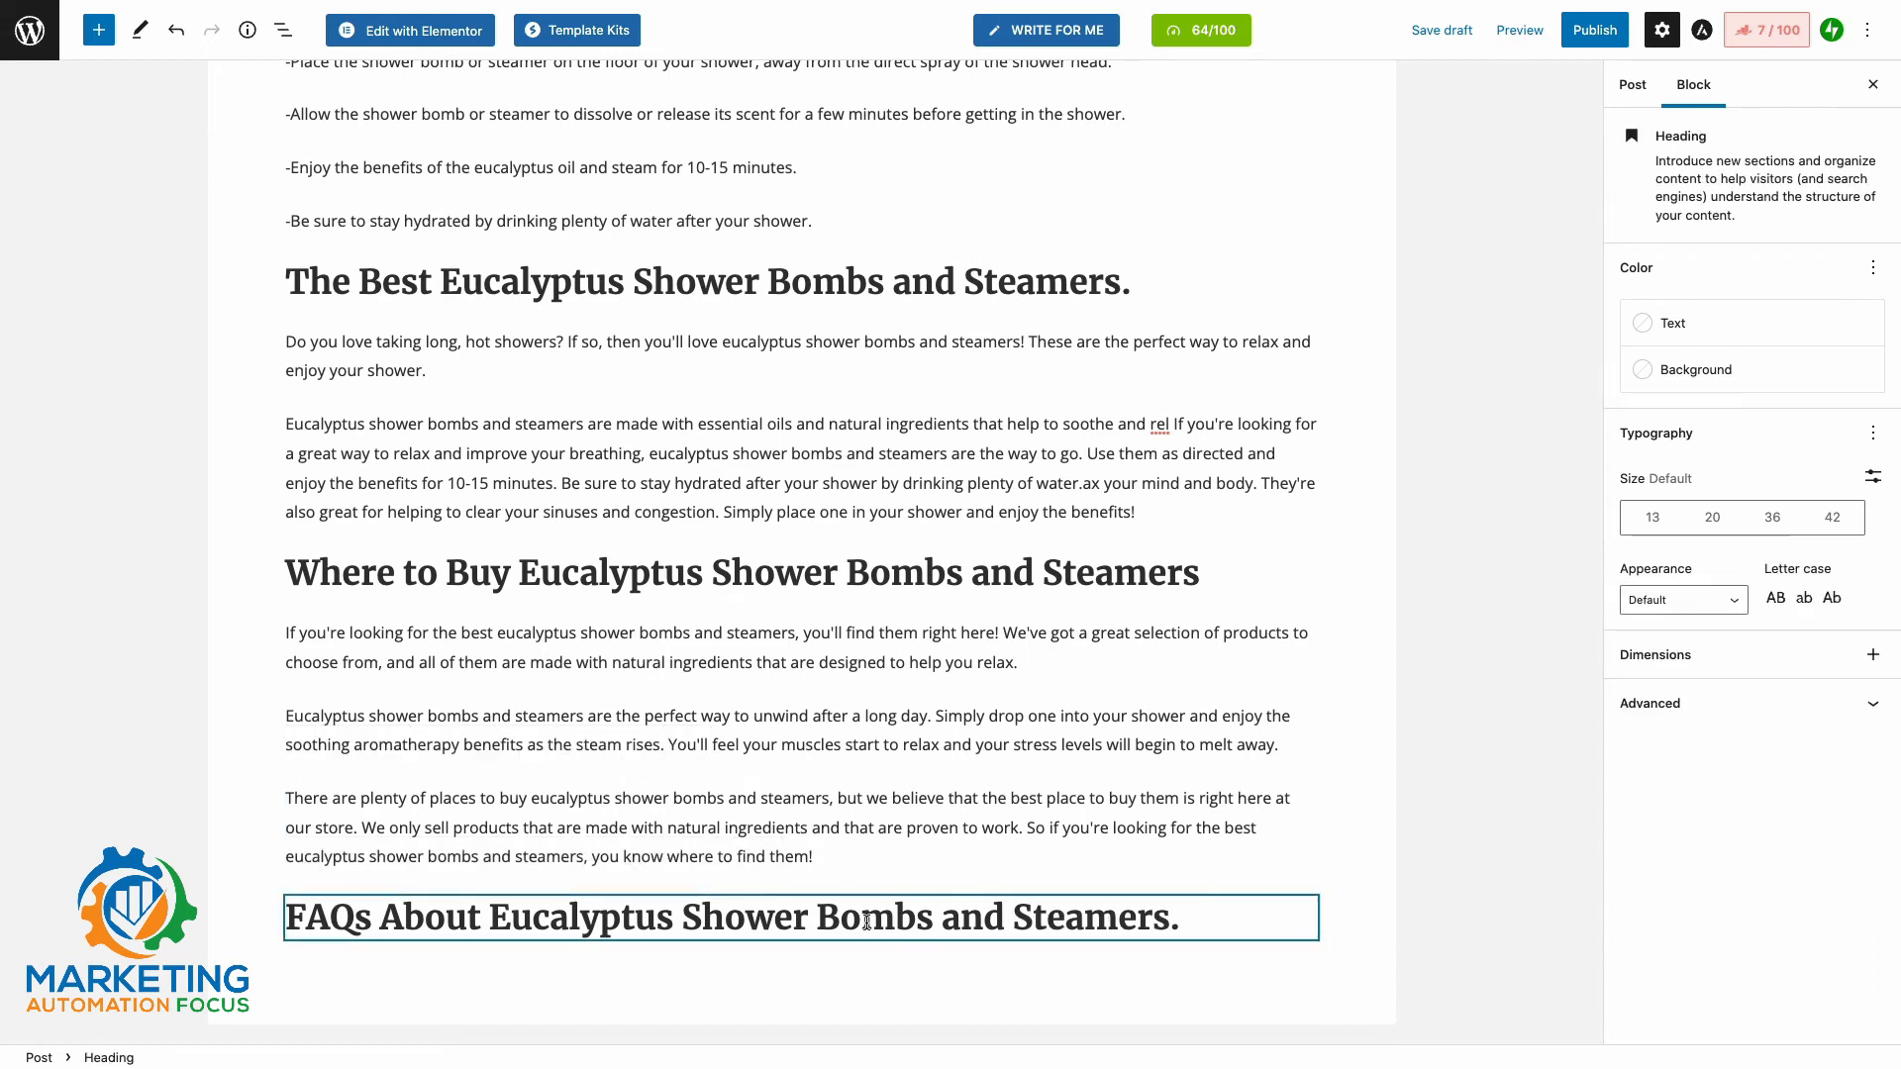
{"action": "triple_click", "coordinate": [860, 923]}
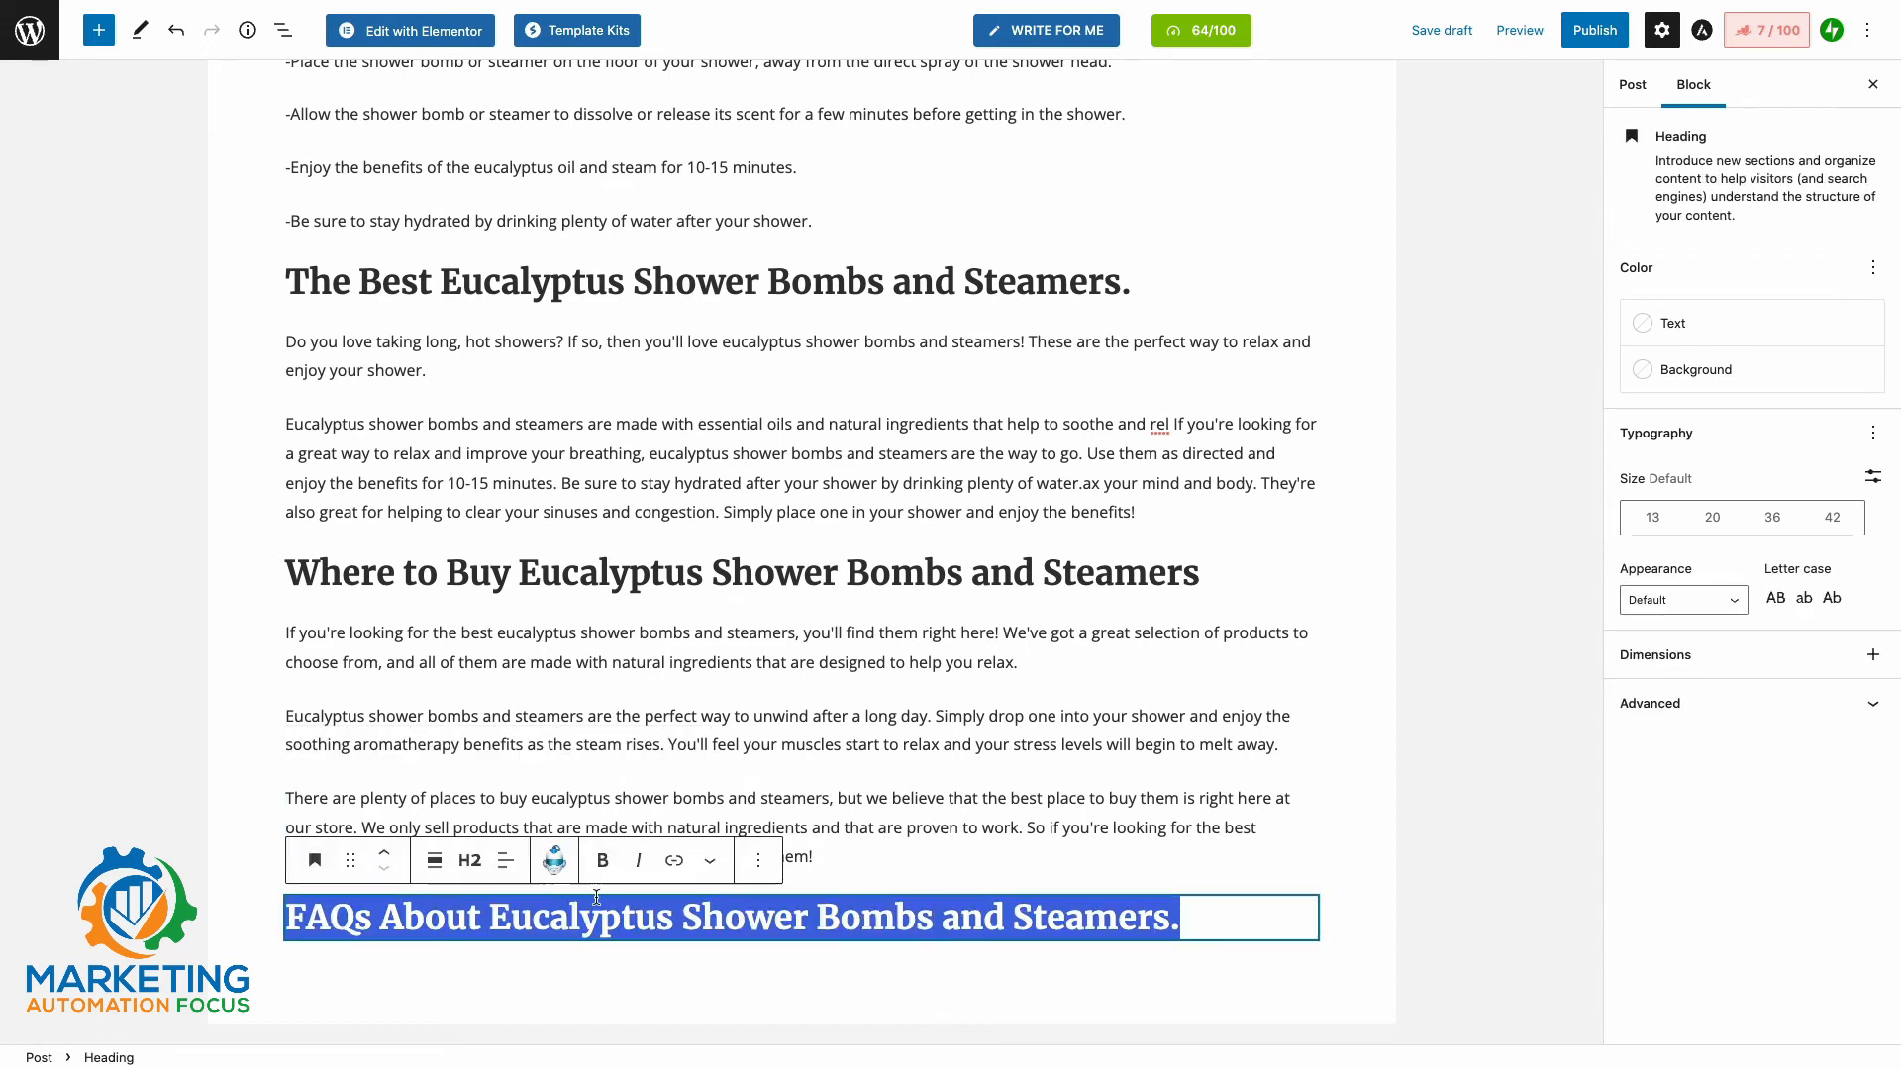
{"action": "left_click", "coordinate": [556, 866]}
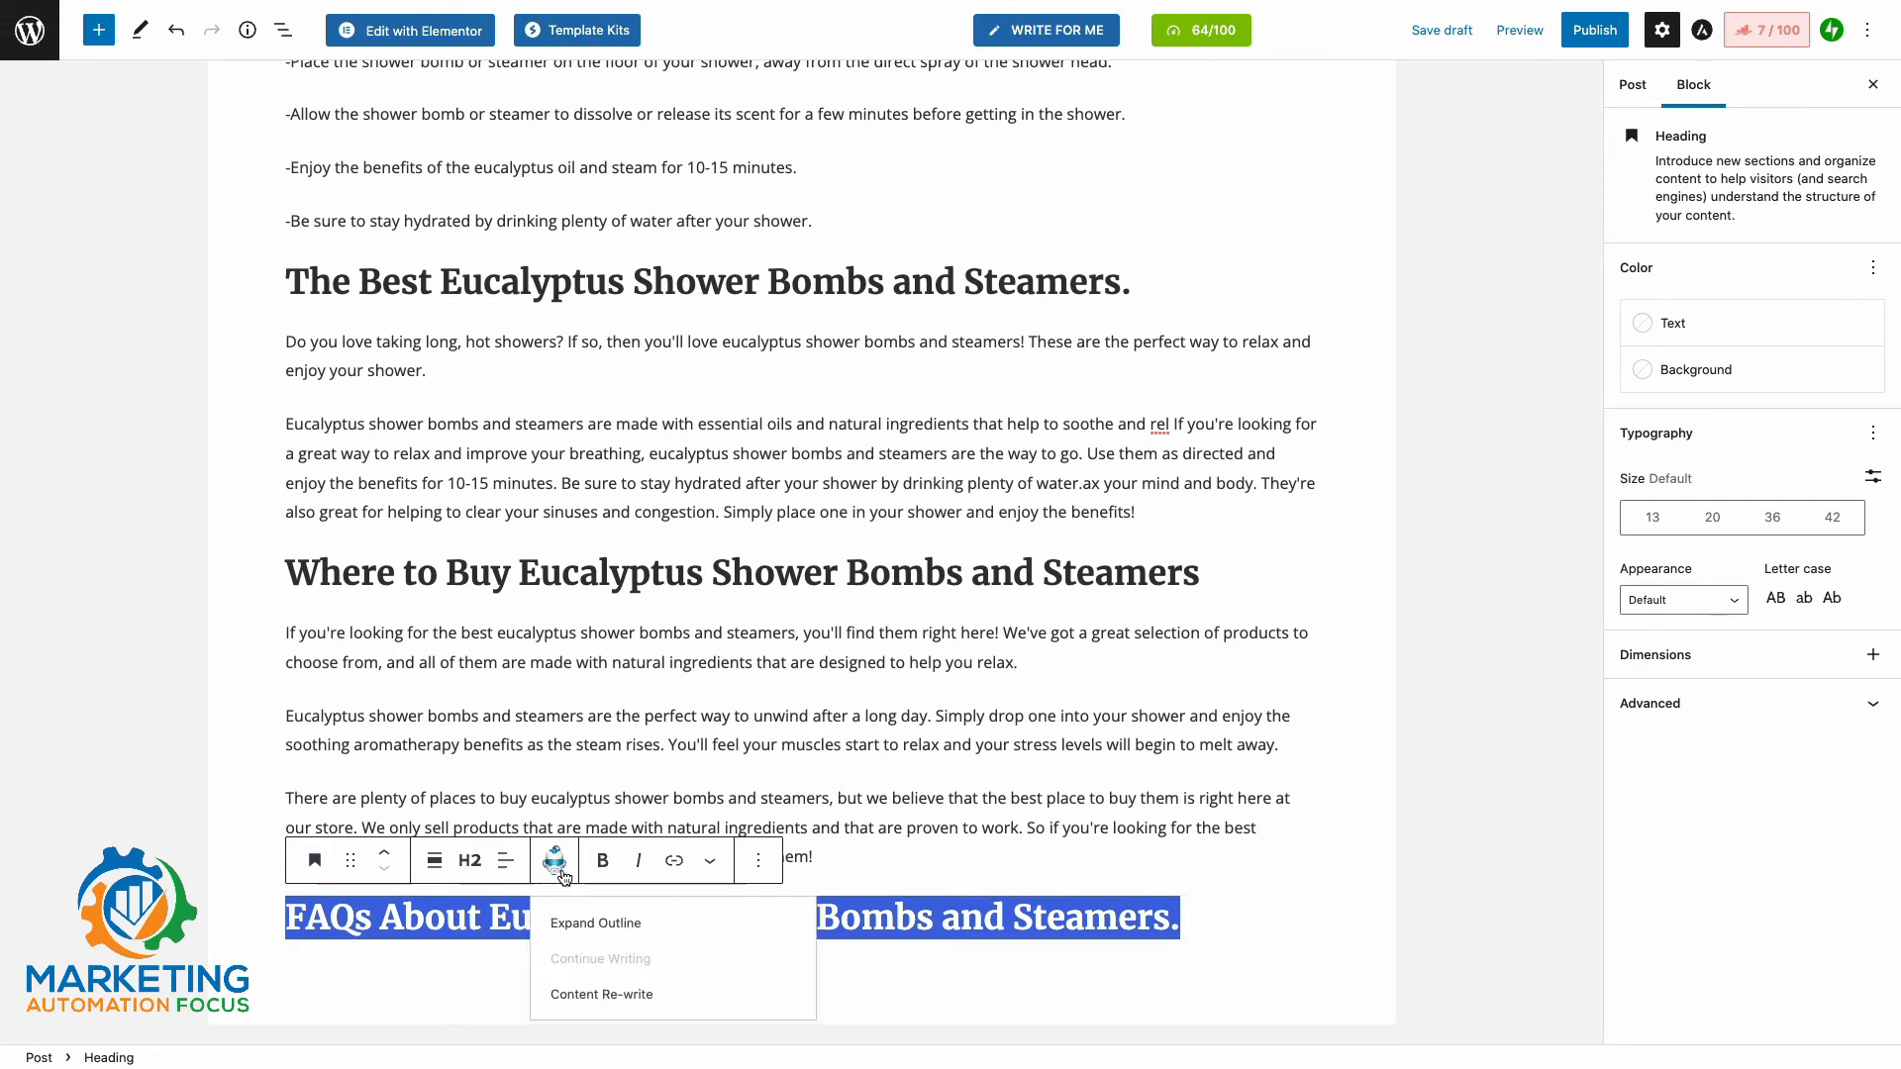
{"action": "left_click", "coordinate": [582, 923]}
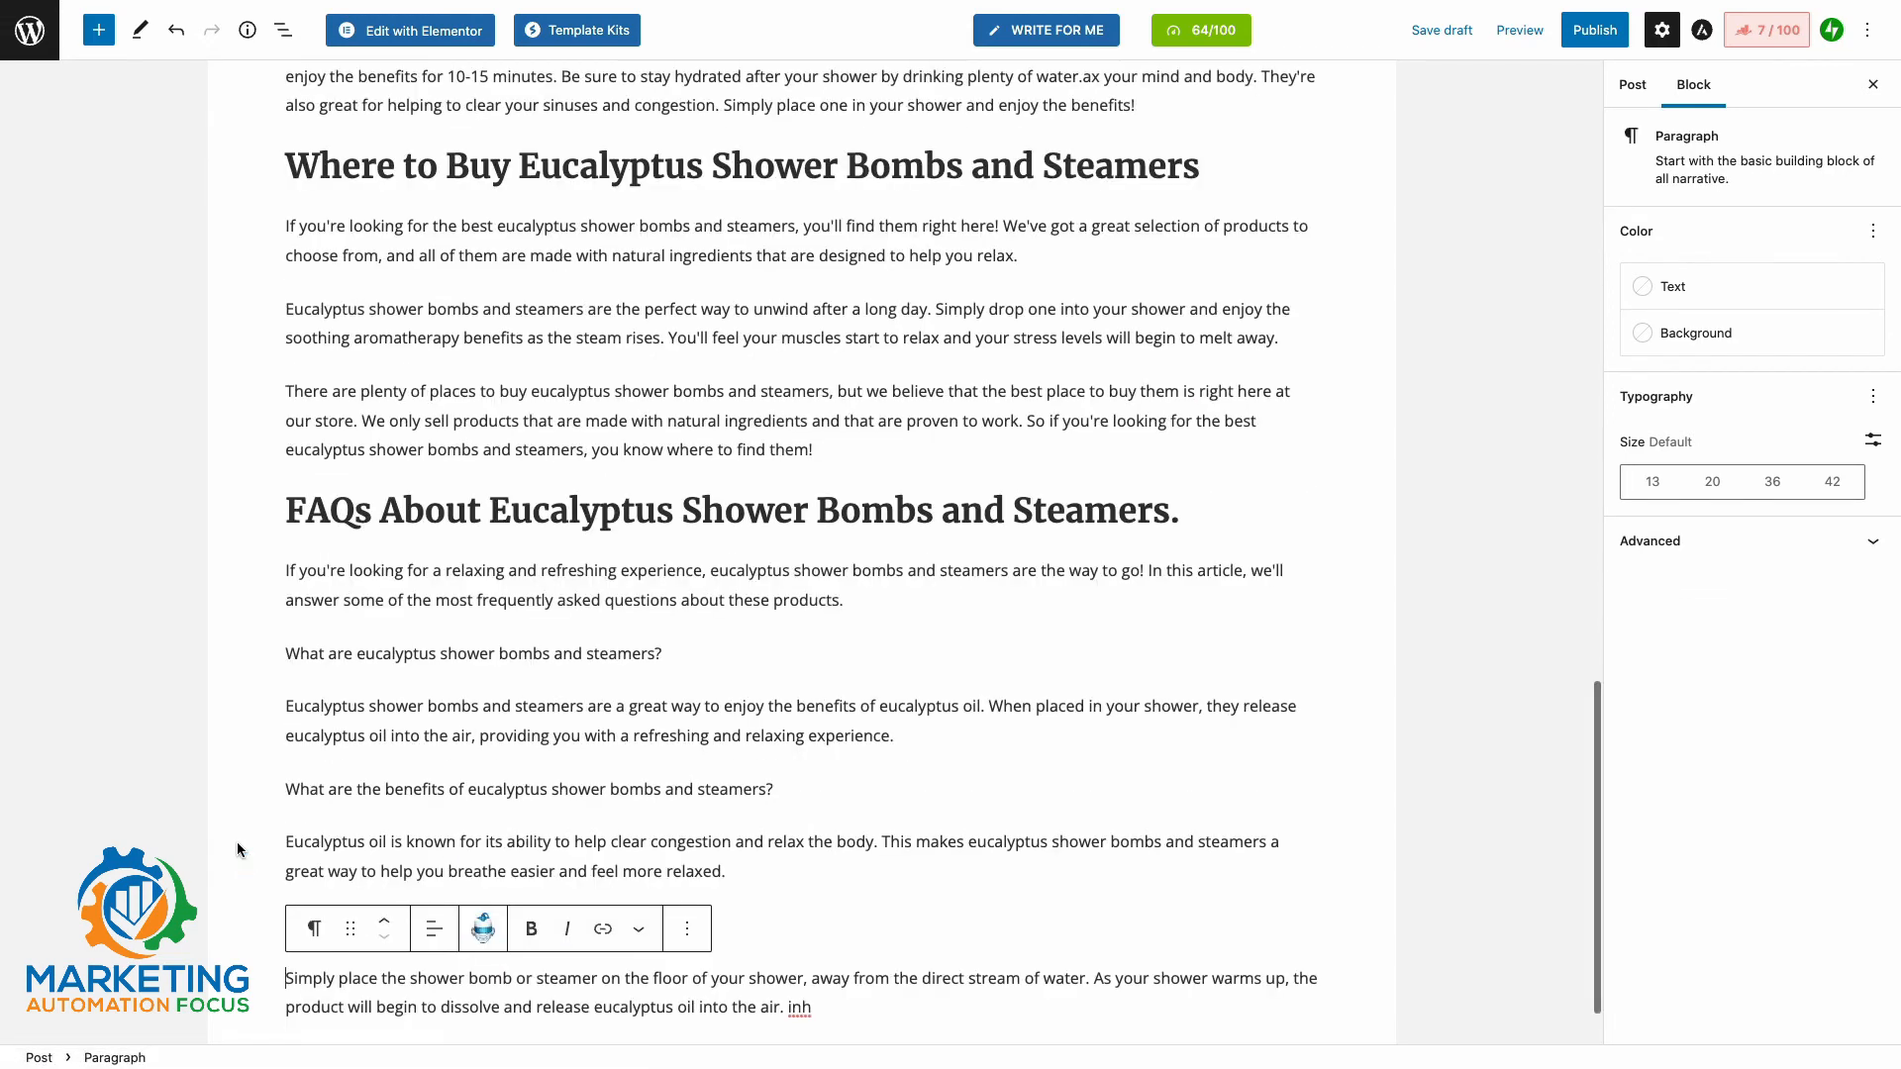
{"action": "scroll", "coordinate": [237, 843], "scroll_direction": "down", "scroll_amount": 1}
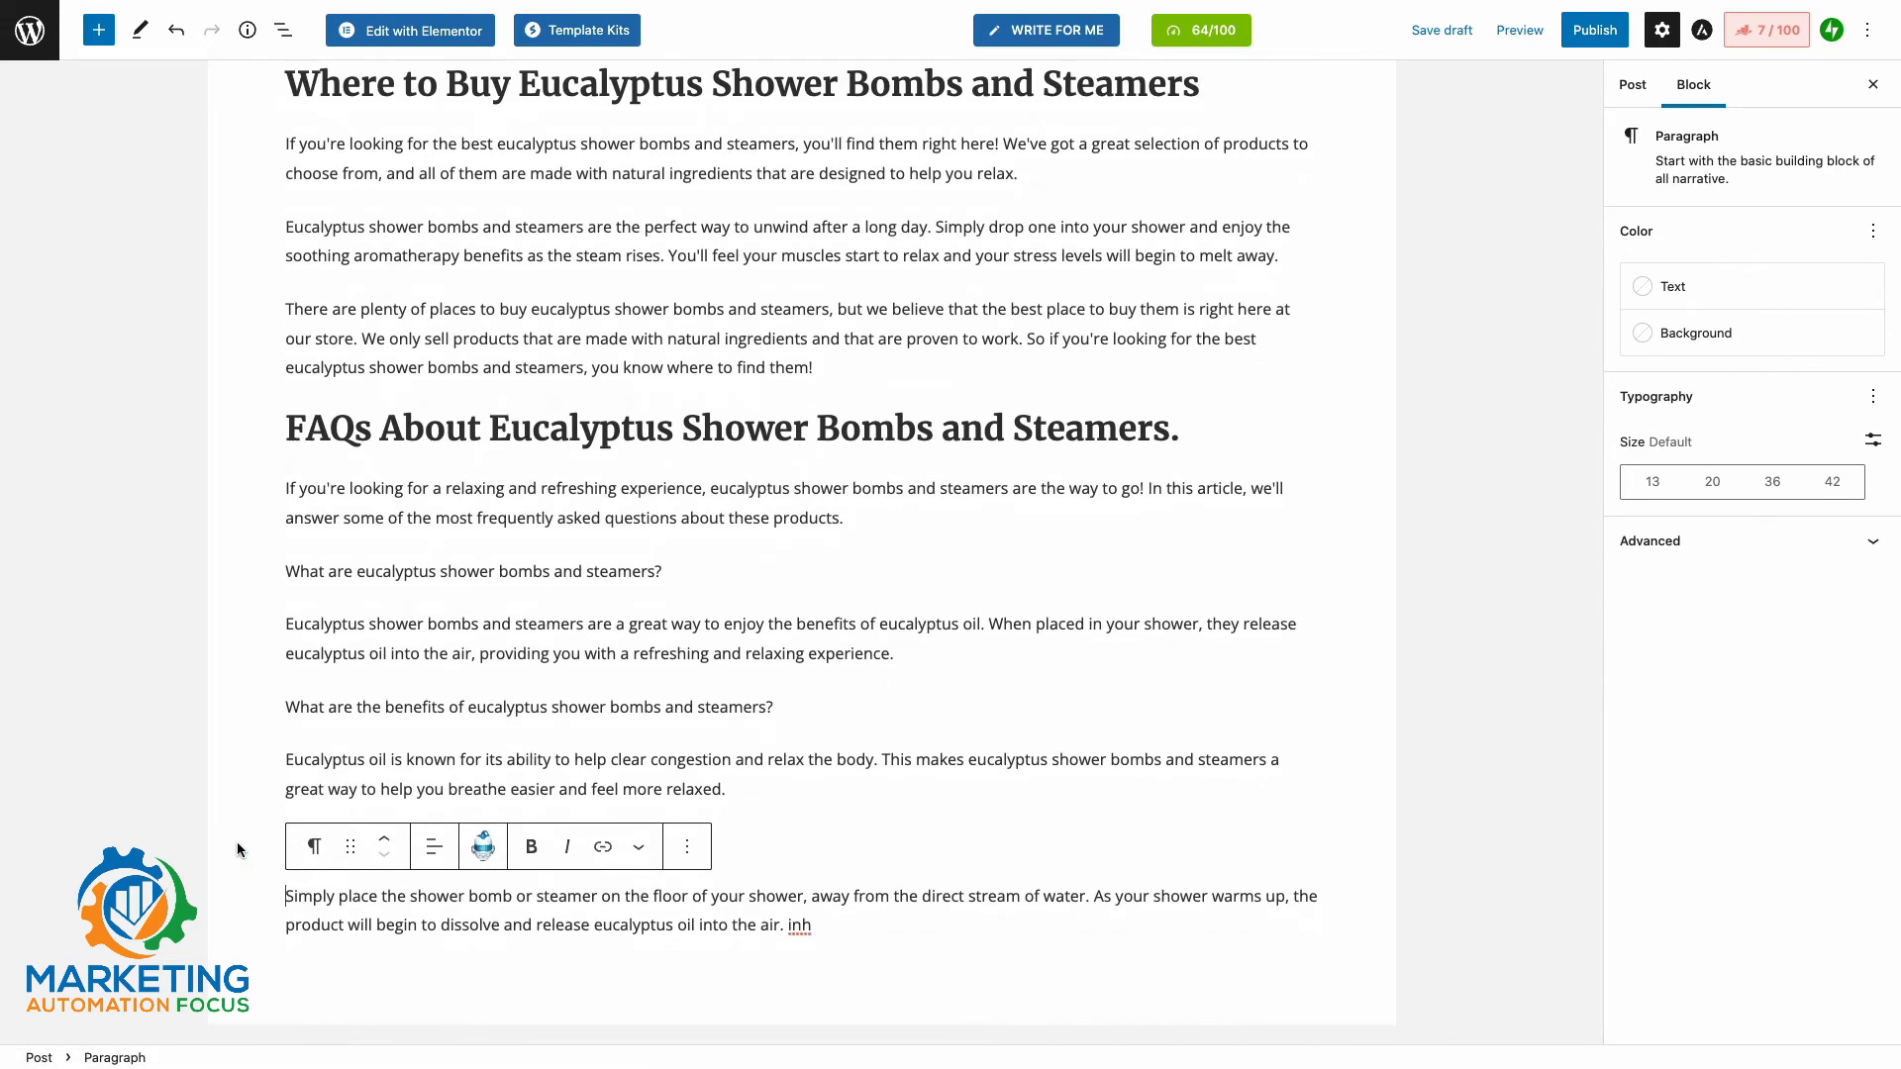
{"action": "left_click", "coordinate": [236, 841]}
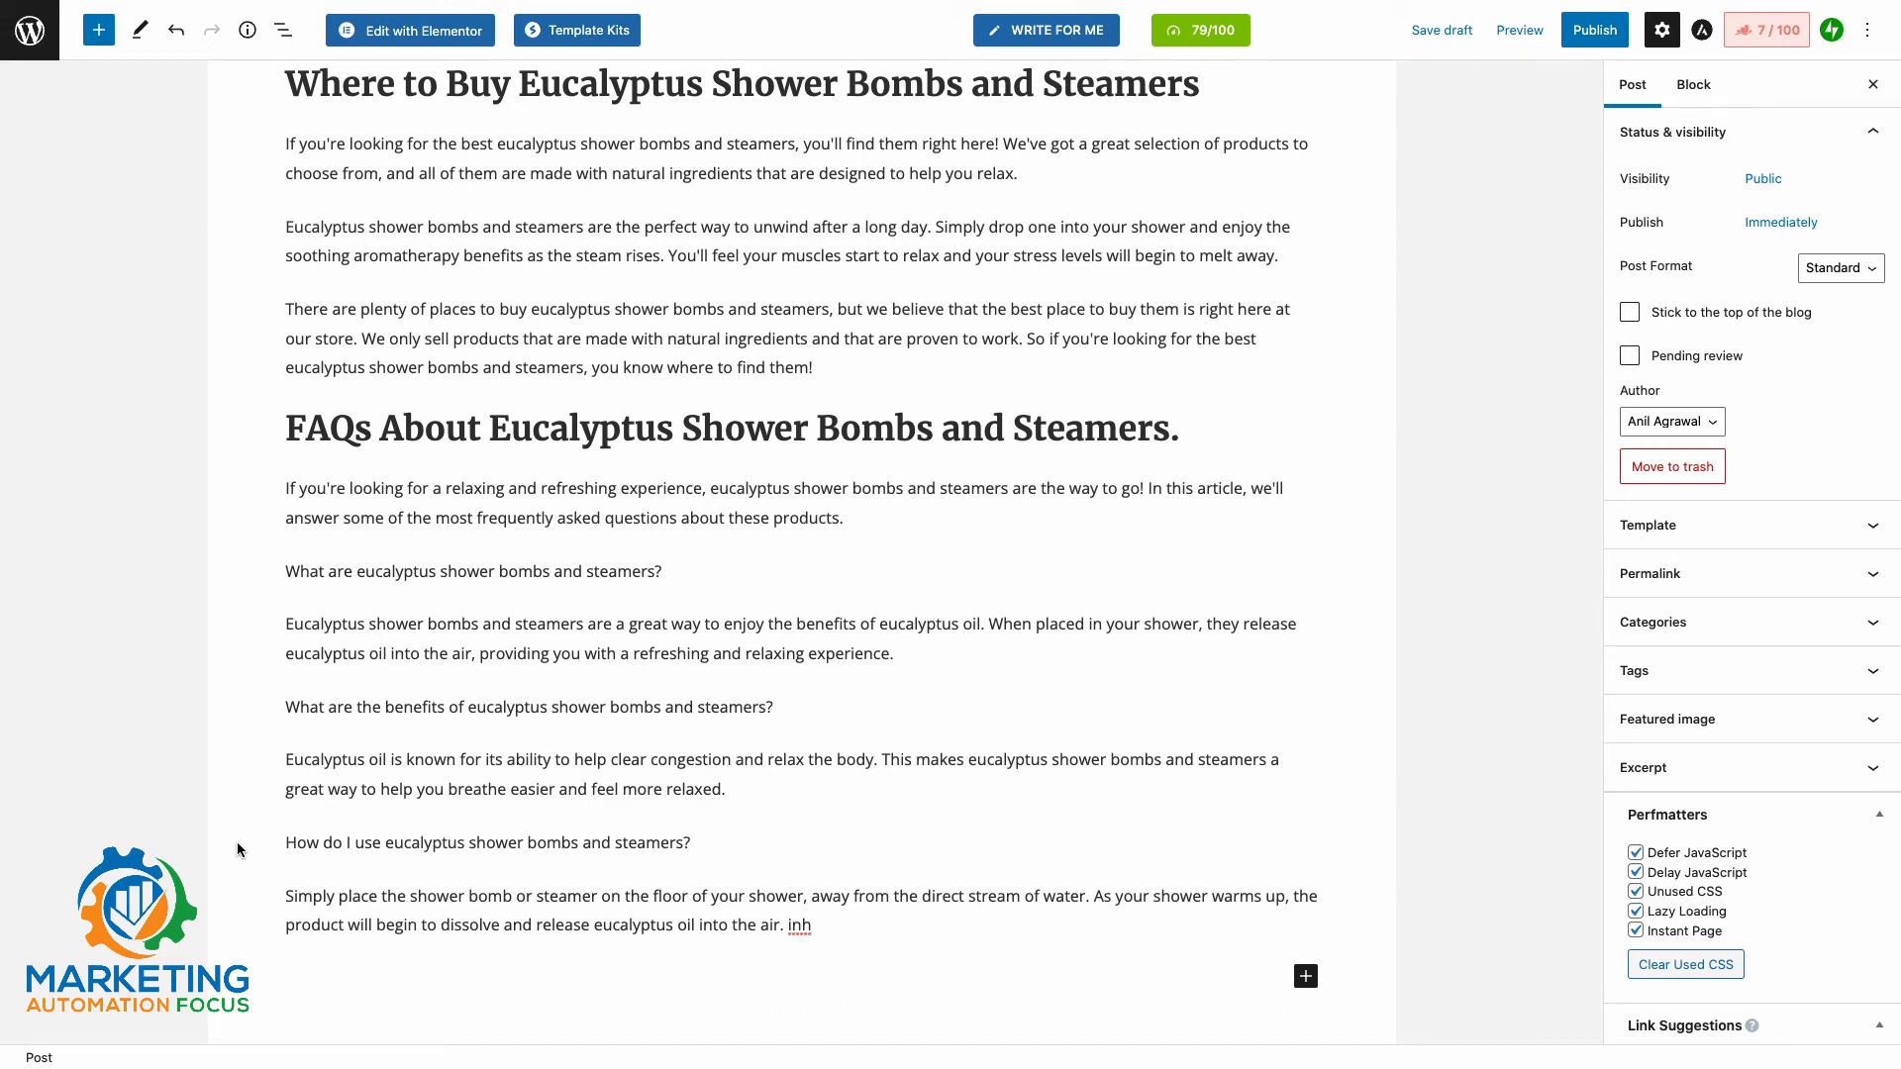
- Try to continue the cut-off last FAQ answer with GetGenie from its fragment "inh" and its closing words, then dismiss the options
{"action": "left_click", "coordinate": [823, 925]}
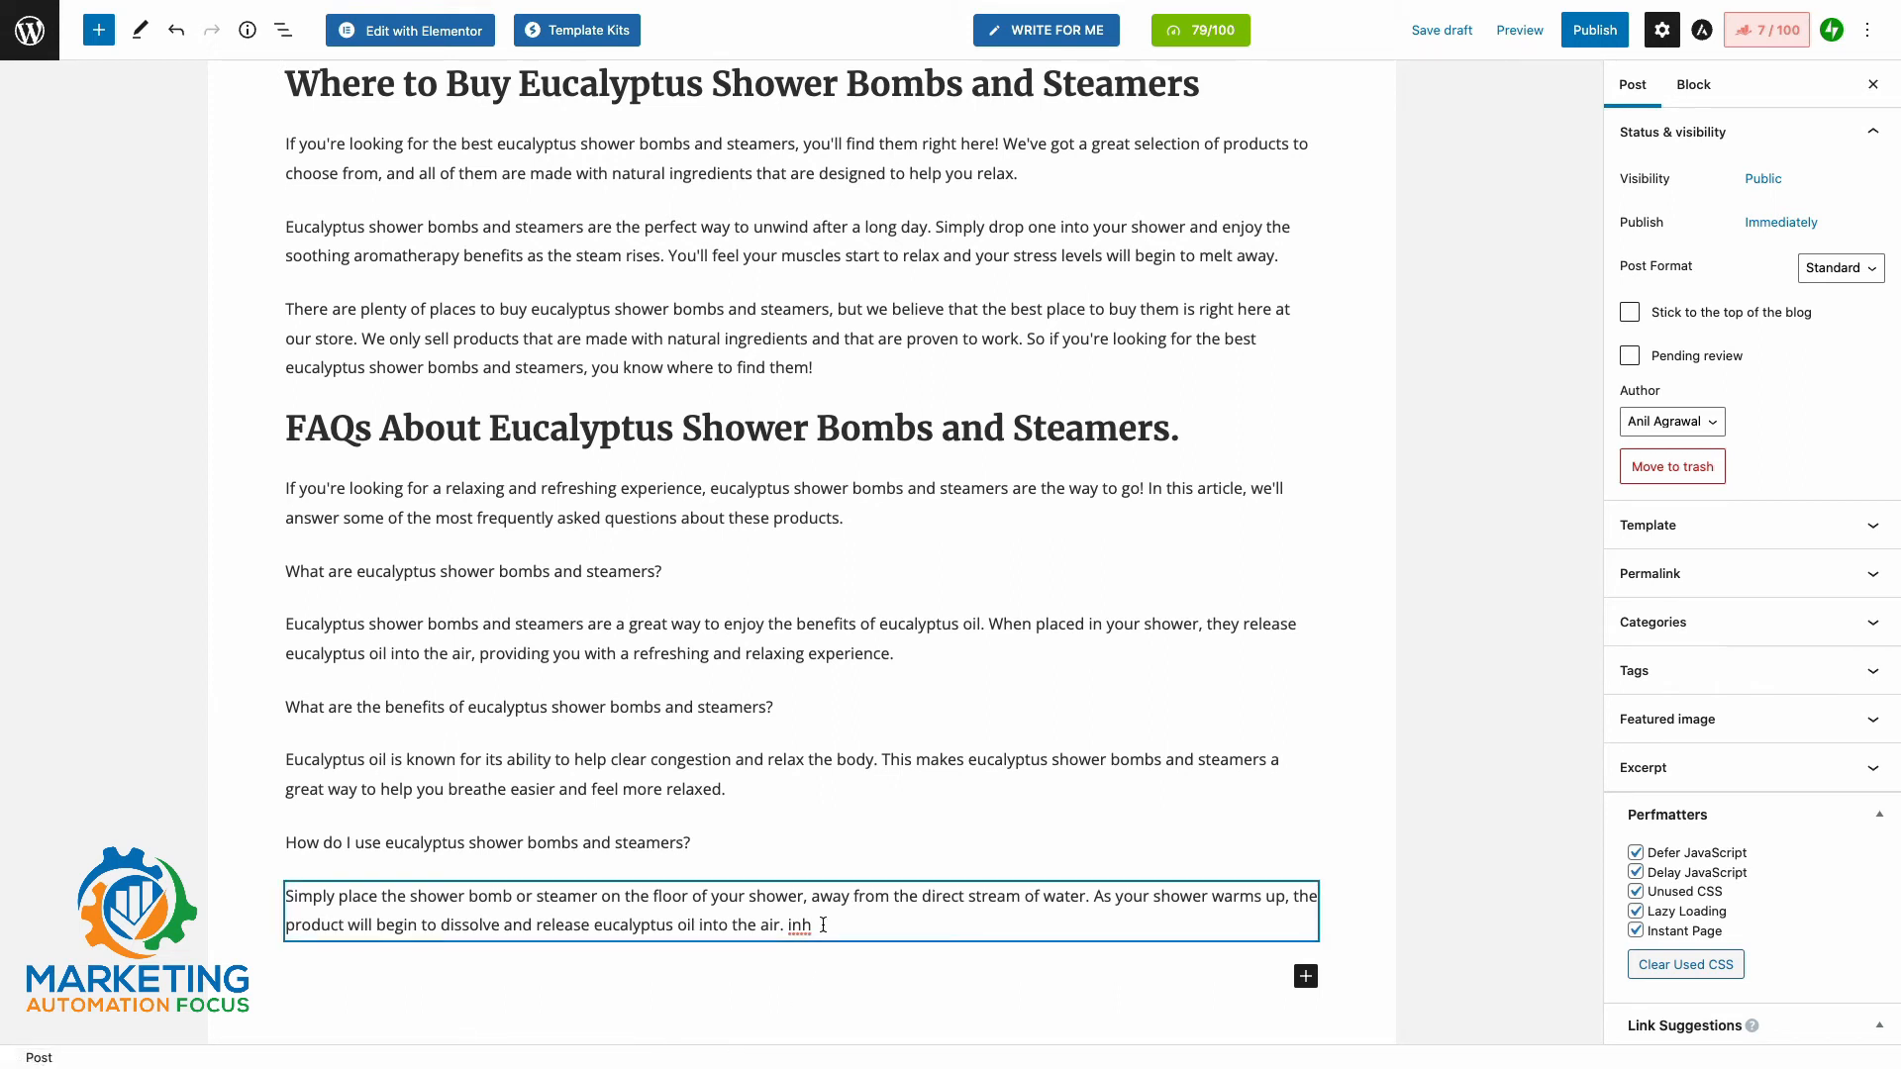
{"action": "left_click_drag", "start_coordinate": [823, 925], "coordinate": [787, 926]}
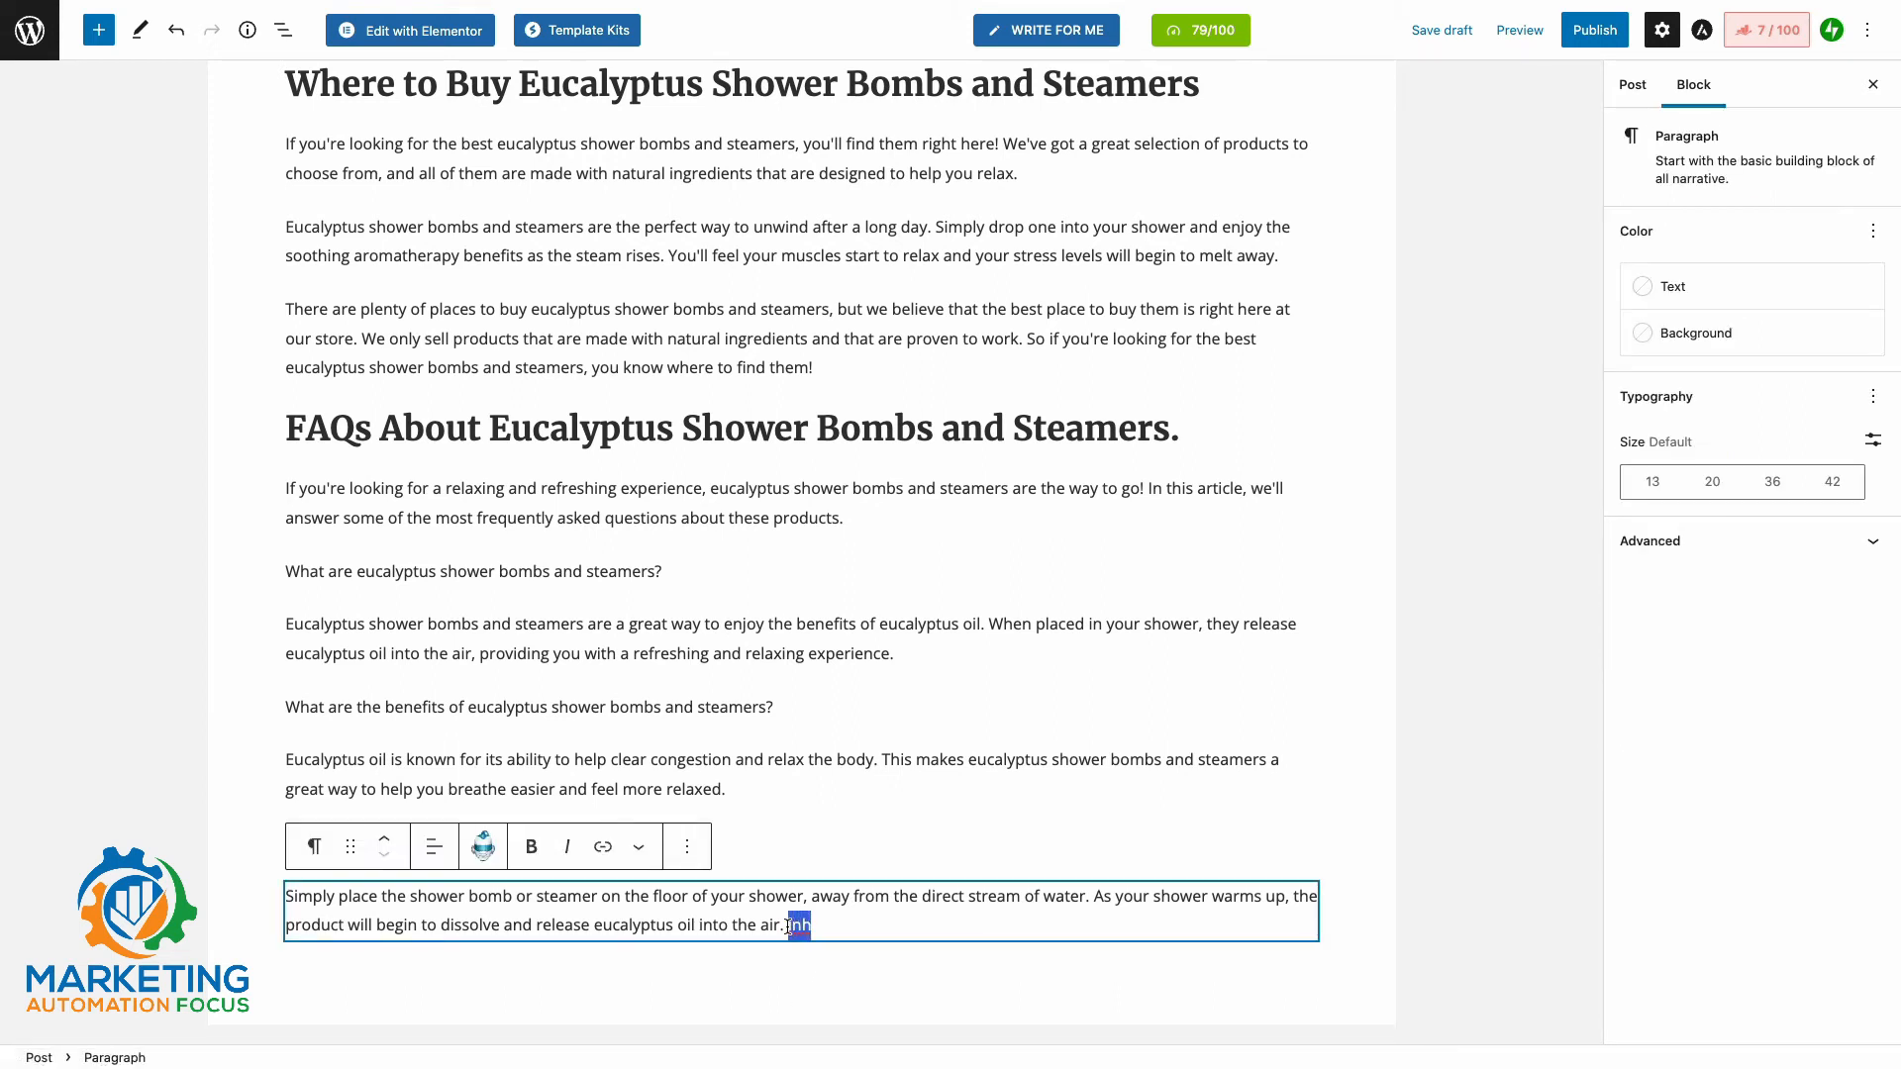
{"action": "left_click", "coordinate": [484, 849]}
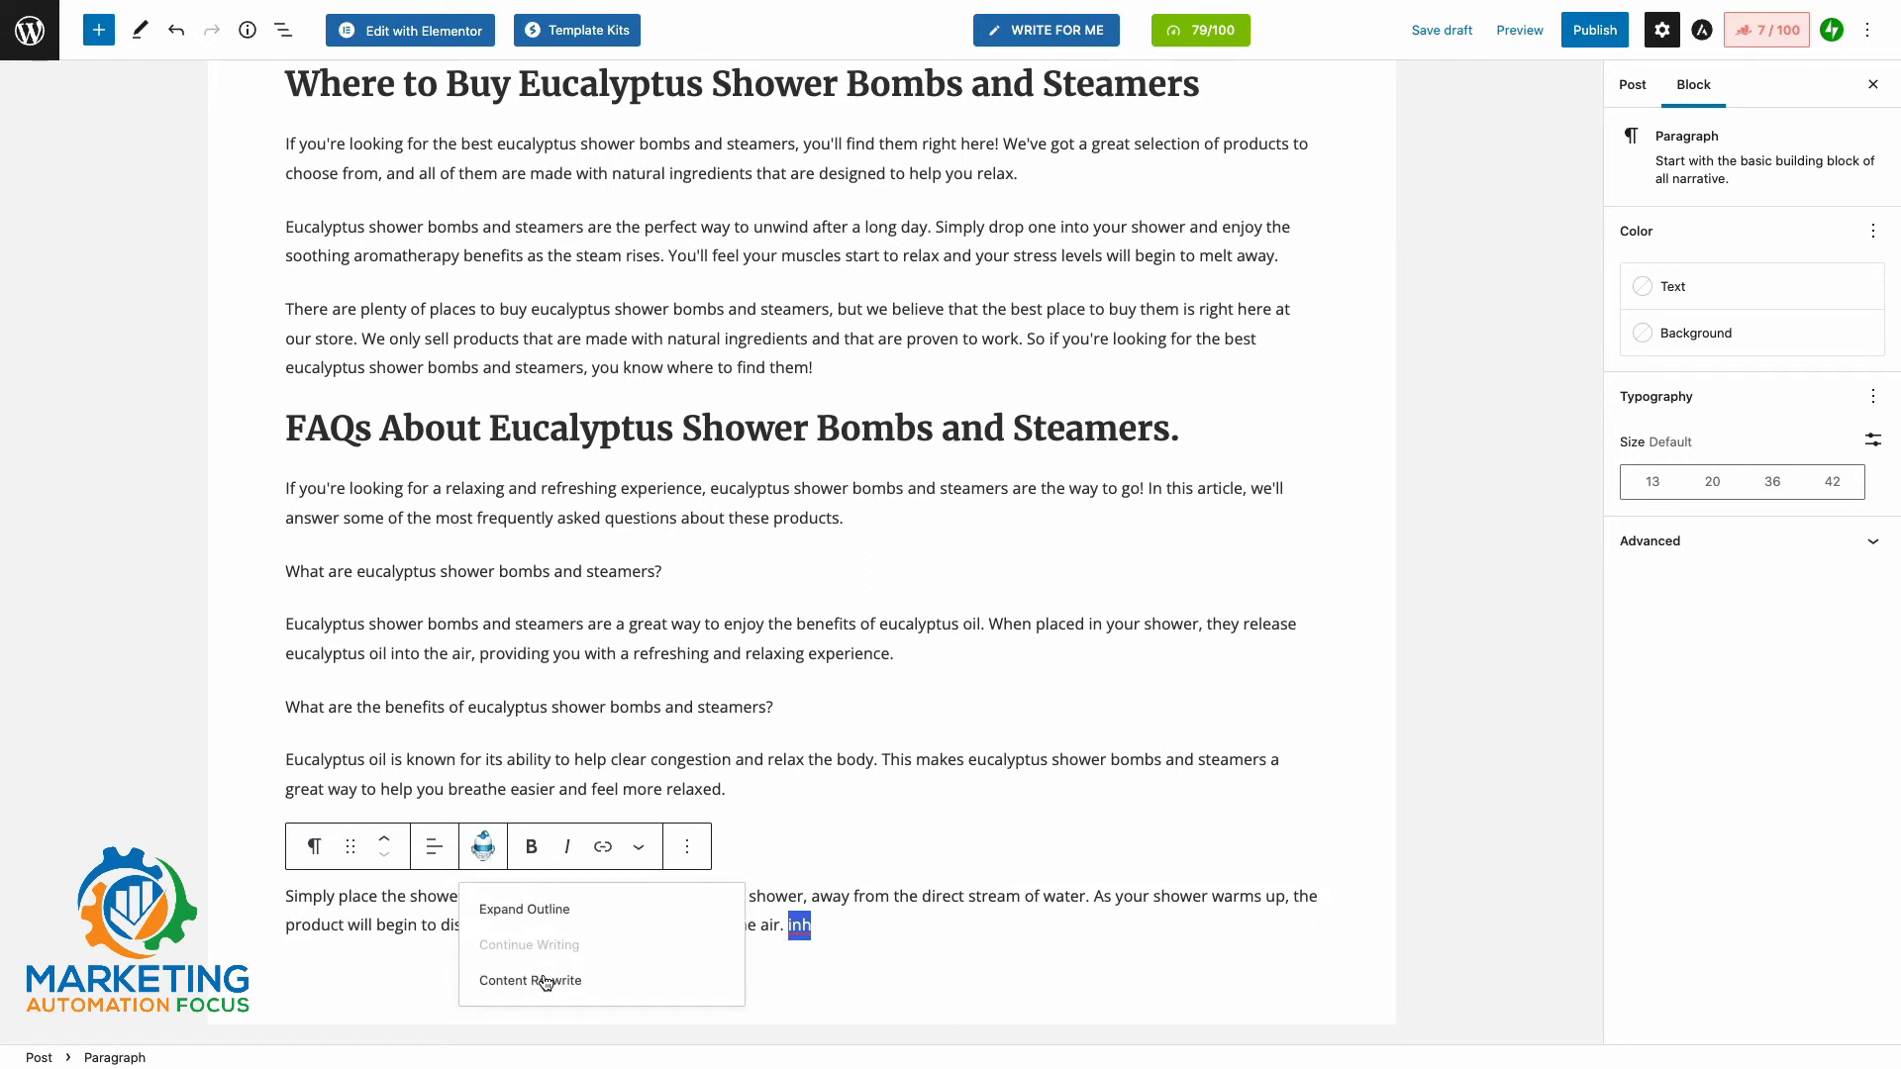
{"action": "left_click", "coordinate": [857, 933]}
{"action": "left_click_drag", "start_coordinate": [828, 933], "coordinate": [748, 932]}
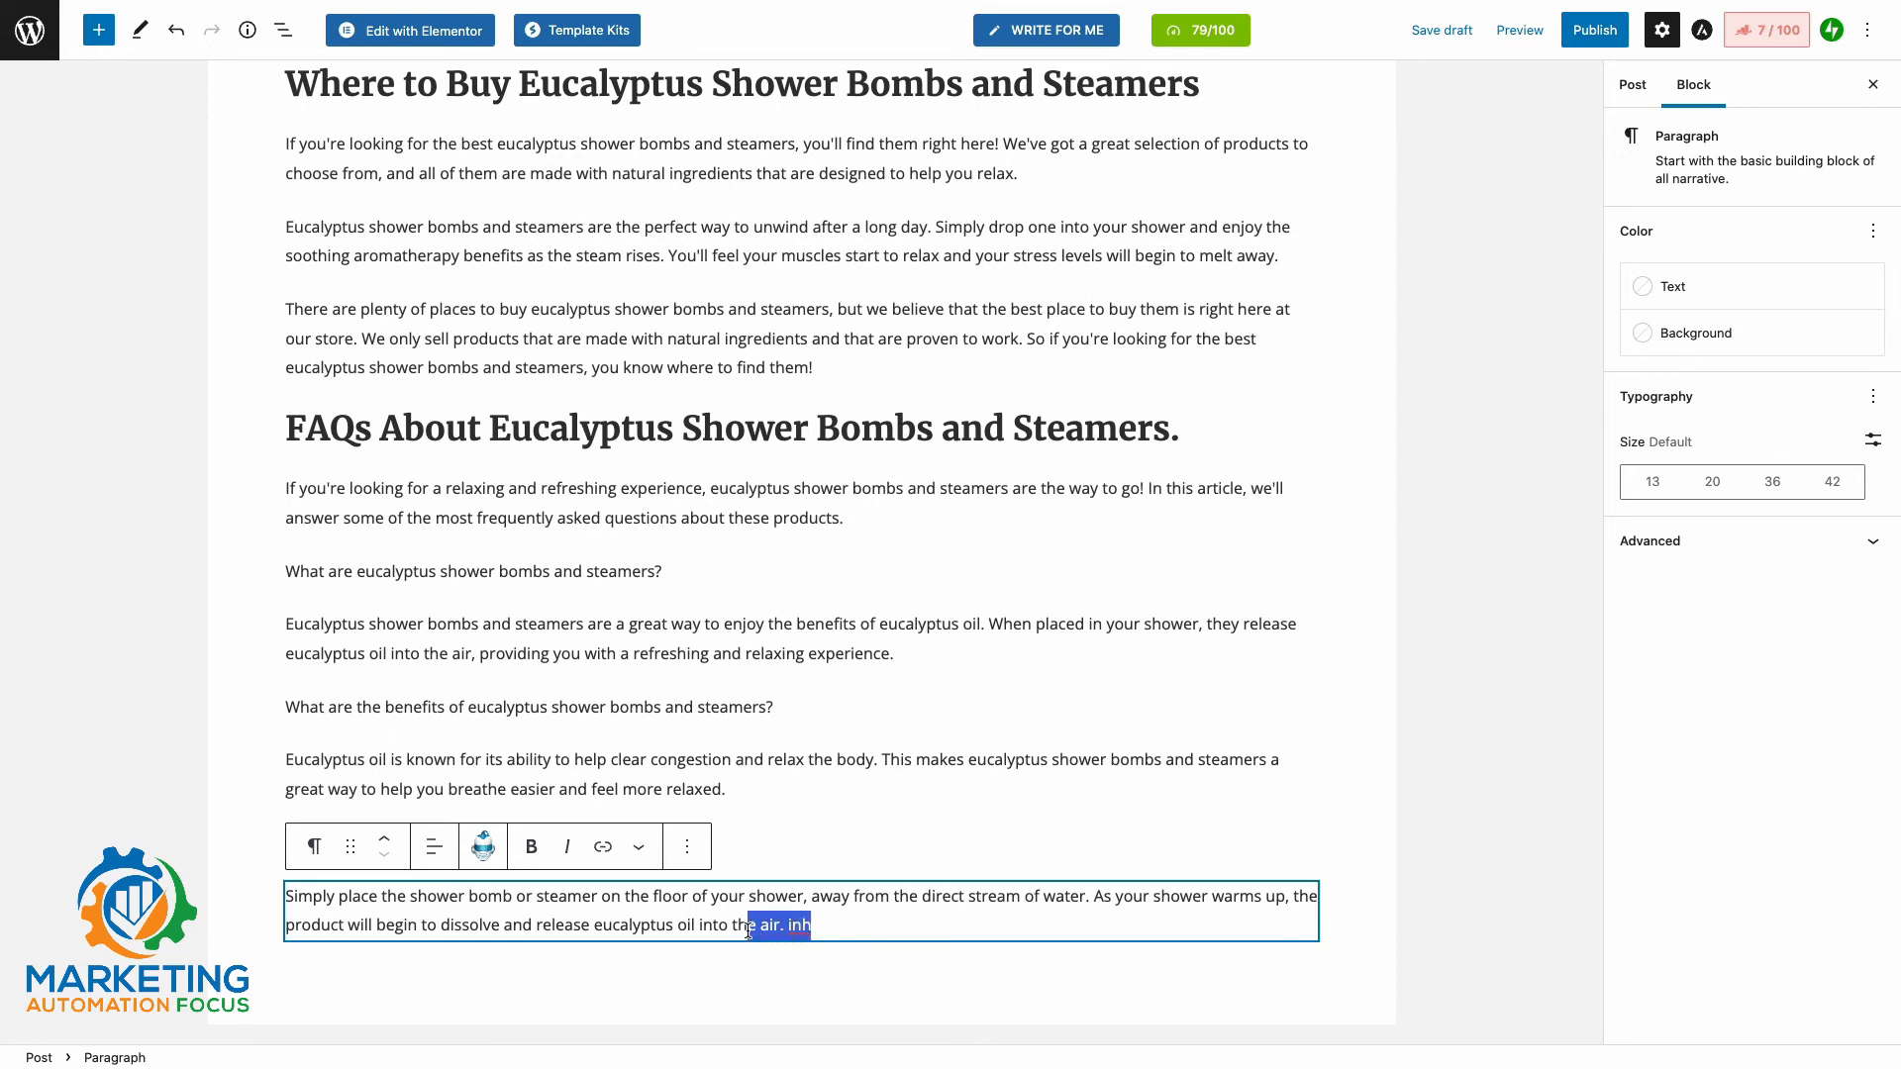
{"action": "left_click", "coordinate": [493, 851]}
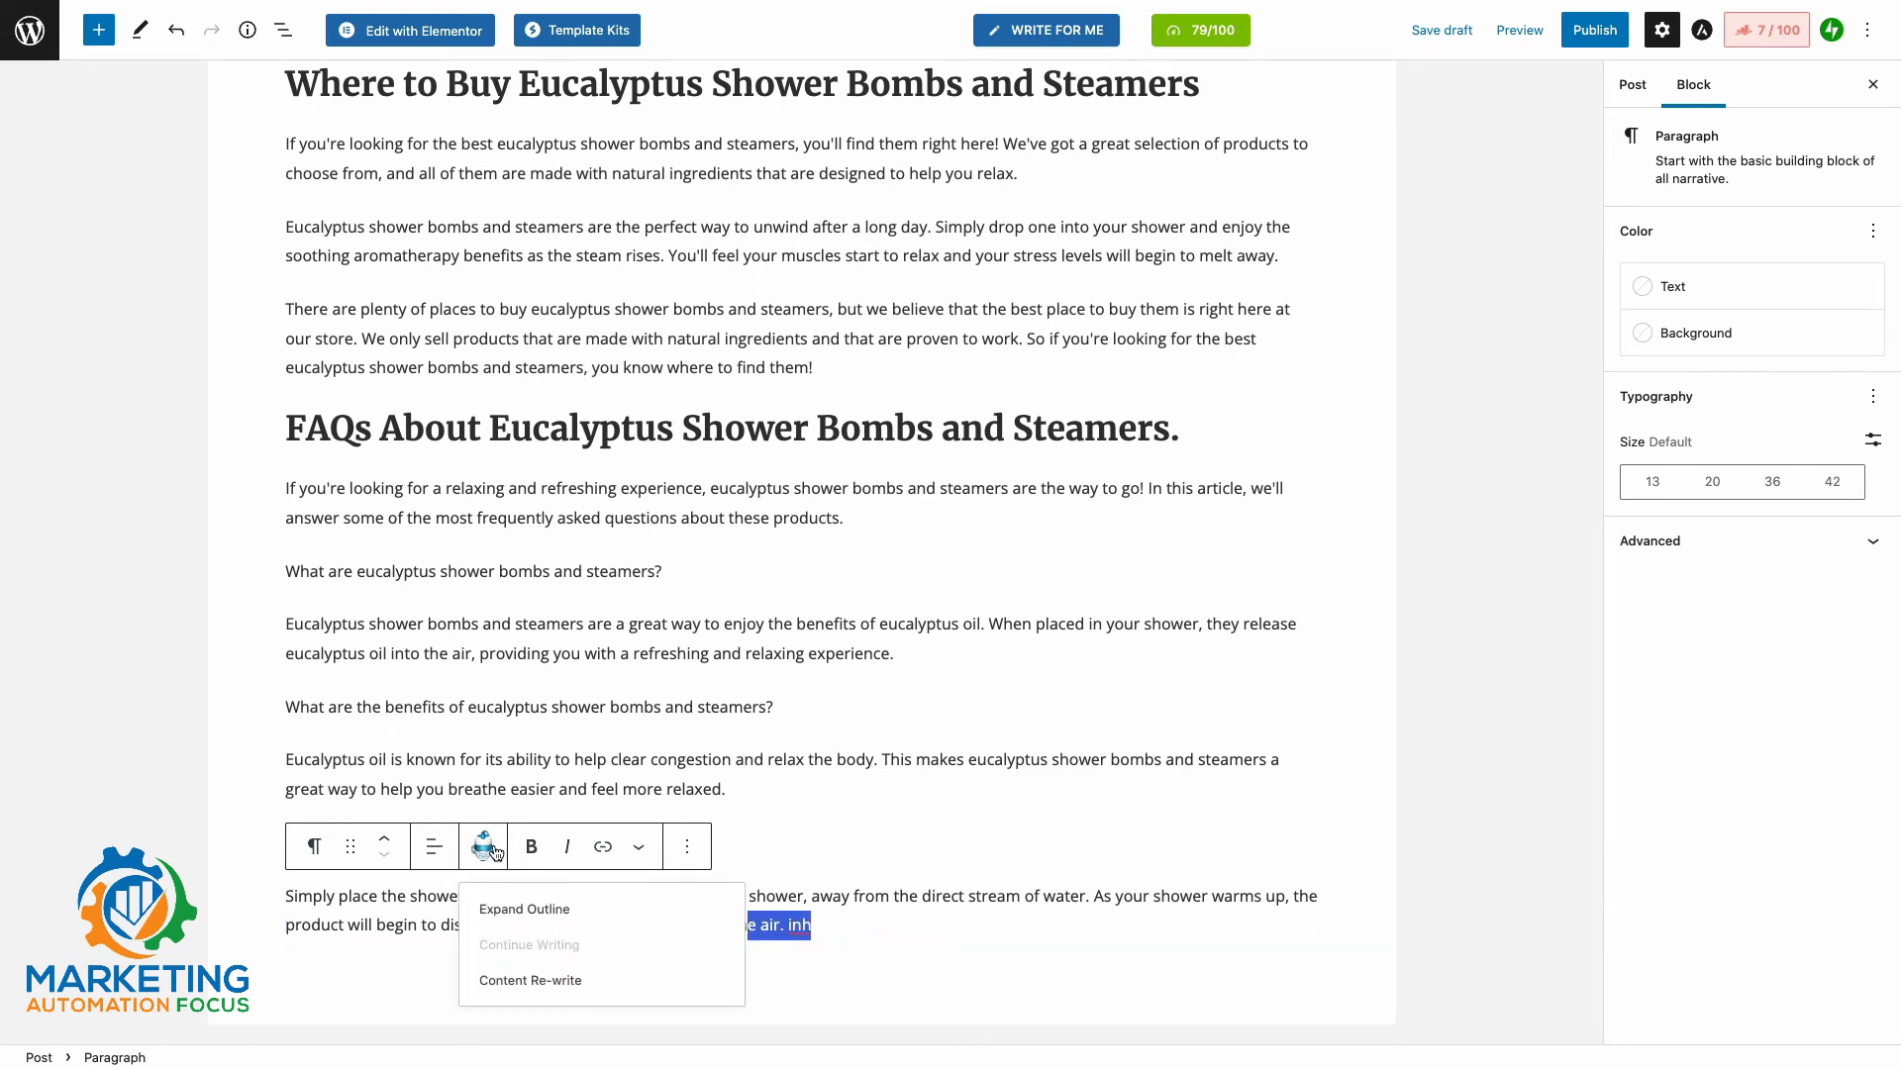
{"action": "left_click", "coordinate": [984, 949]}
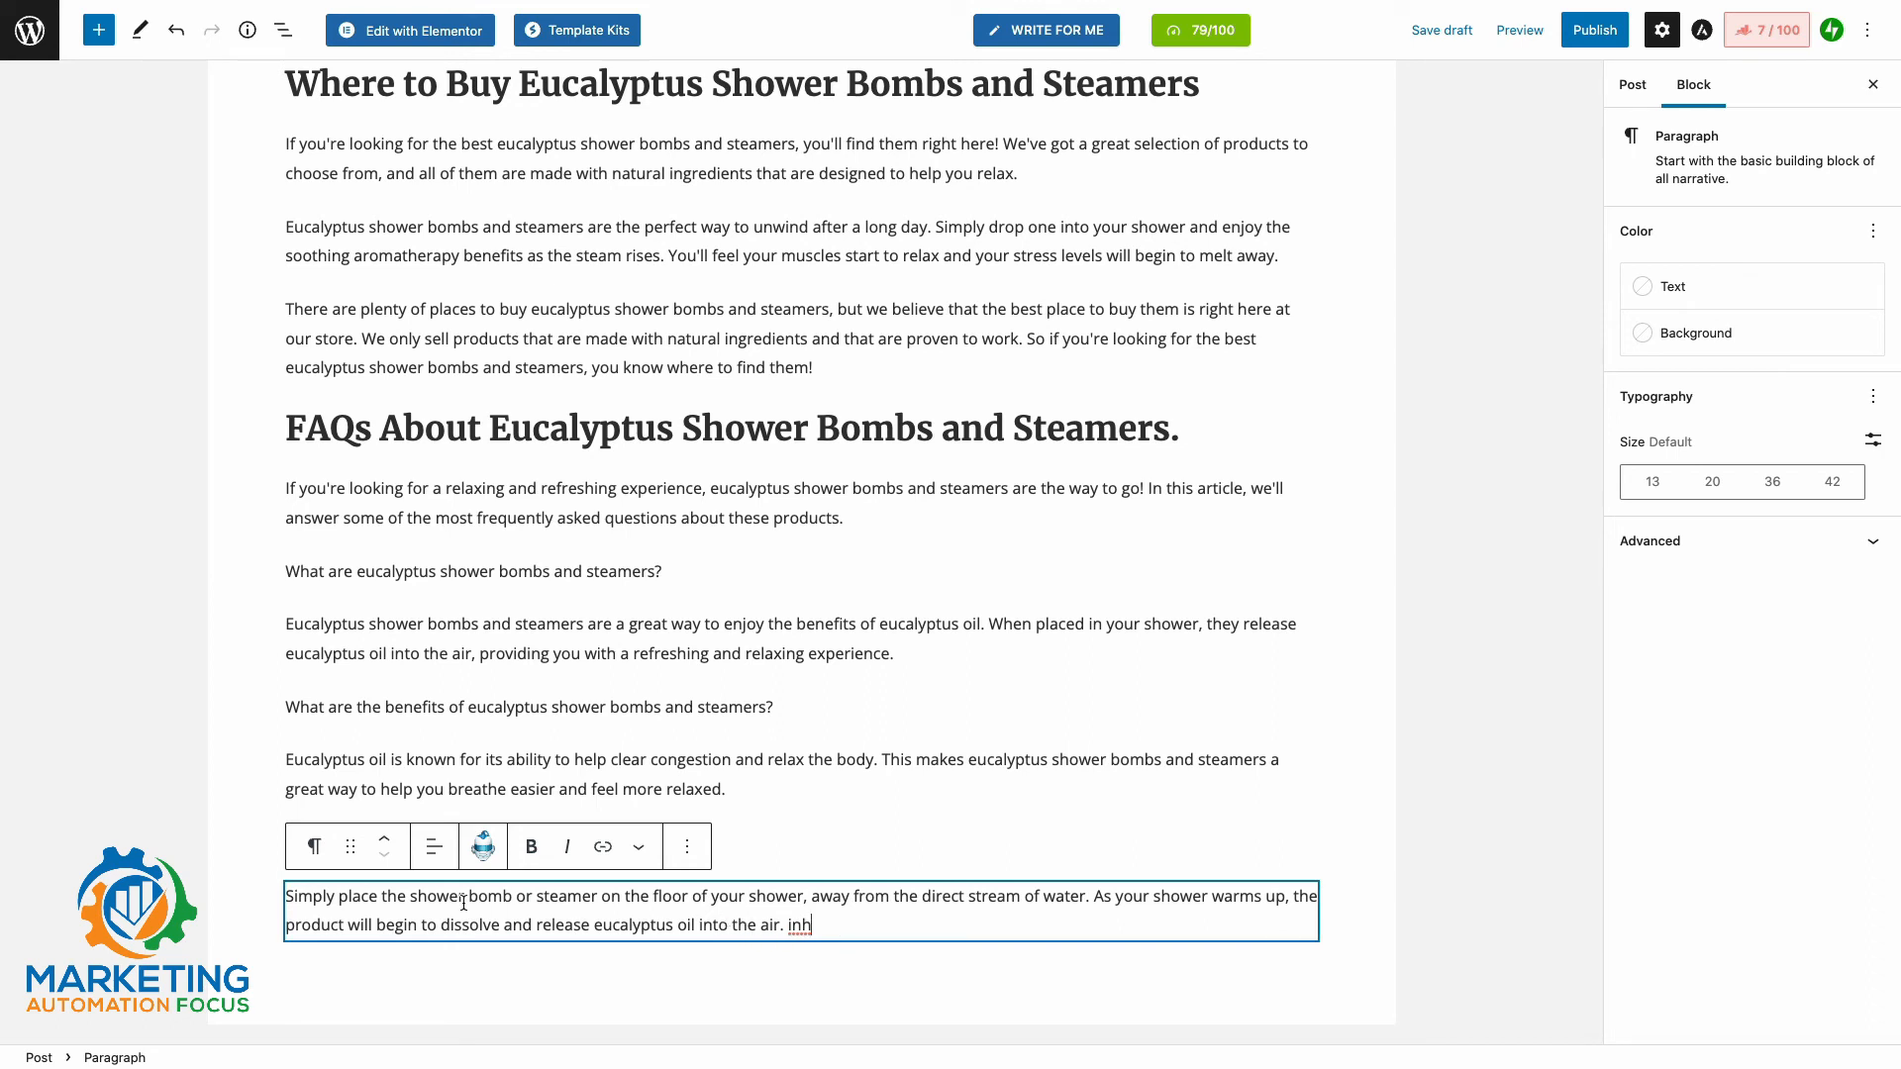
- Try GetGenie's Continue Writing on the whole last FAQ paragraph, and on its closing words "the air. inh"
{"action": "left_click_drag", "start_coordinate": [289, 901], "coordinate": [814, 925]}
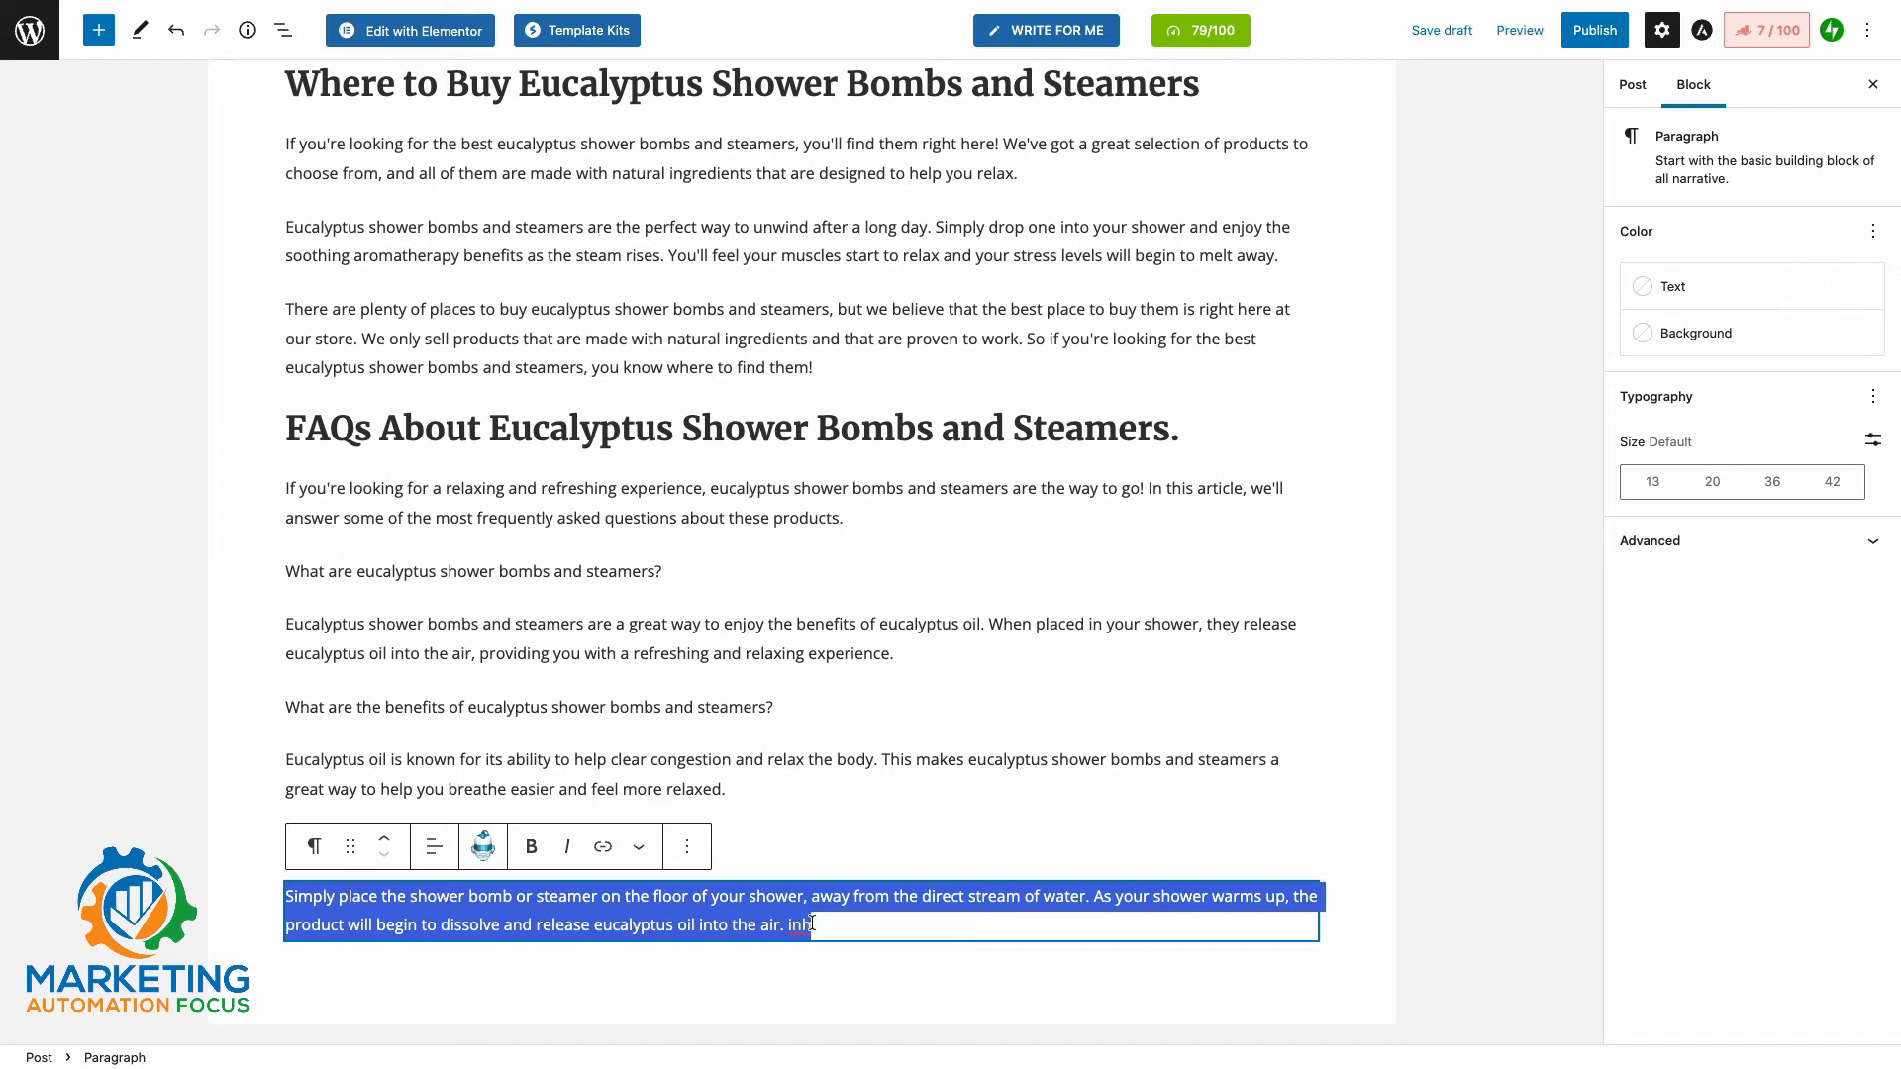
{"action": "left_click", "coordinate": [481, 861]}
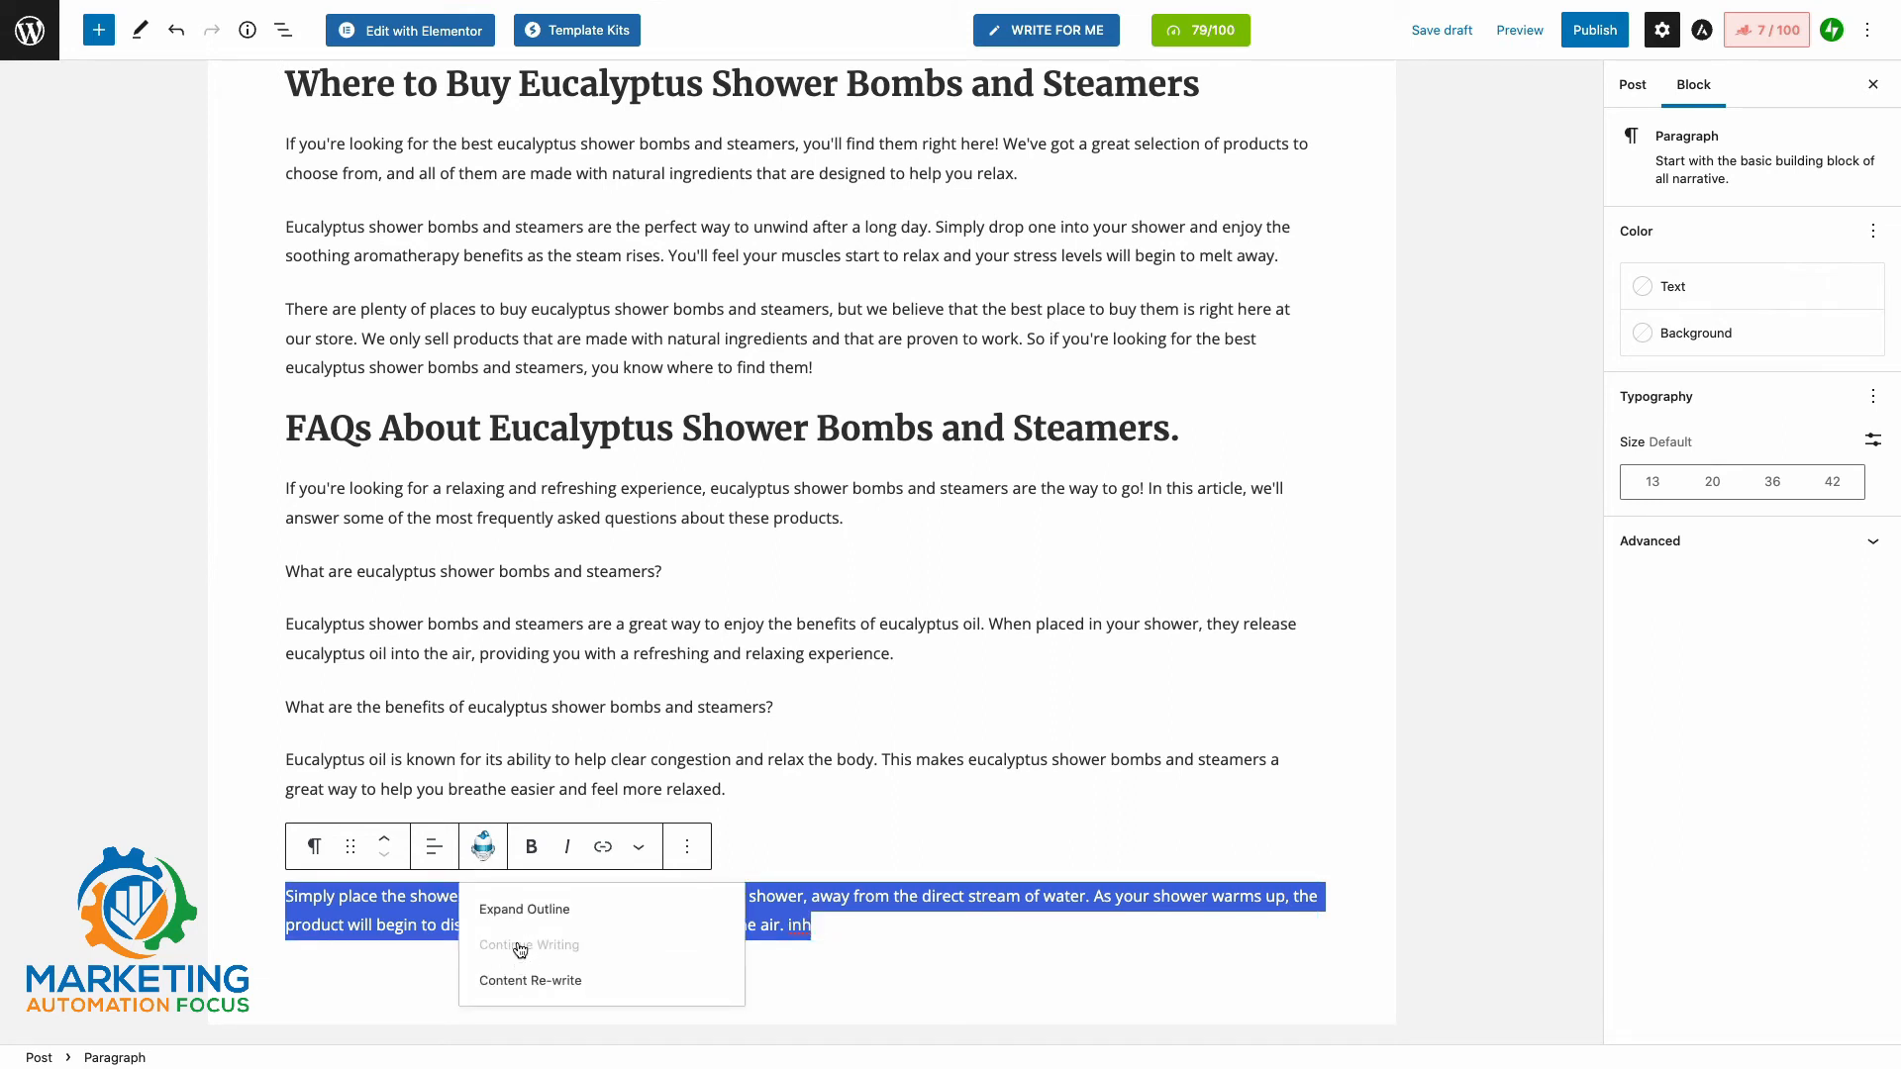
{"action": "left_click", "coordinate": [913, 939]}
{"action": "left_click_drag", "start_coordinate": [811, 924], "coordinate": [731, 931]}
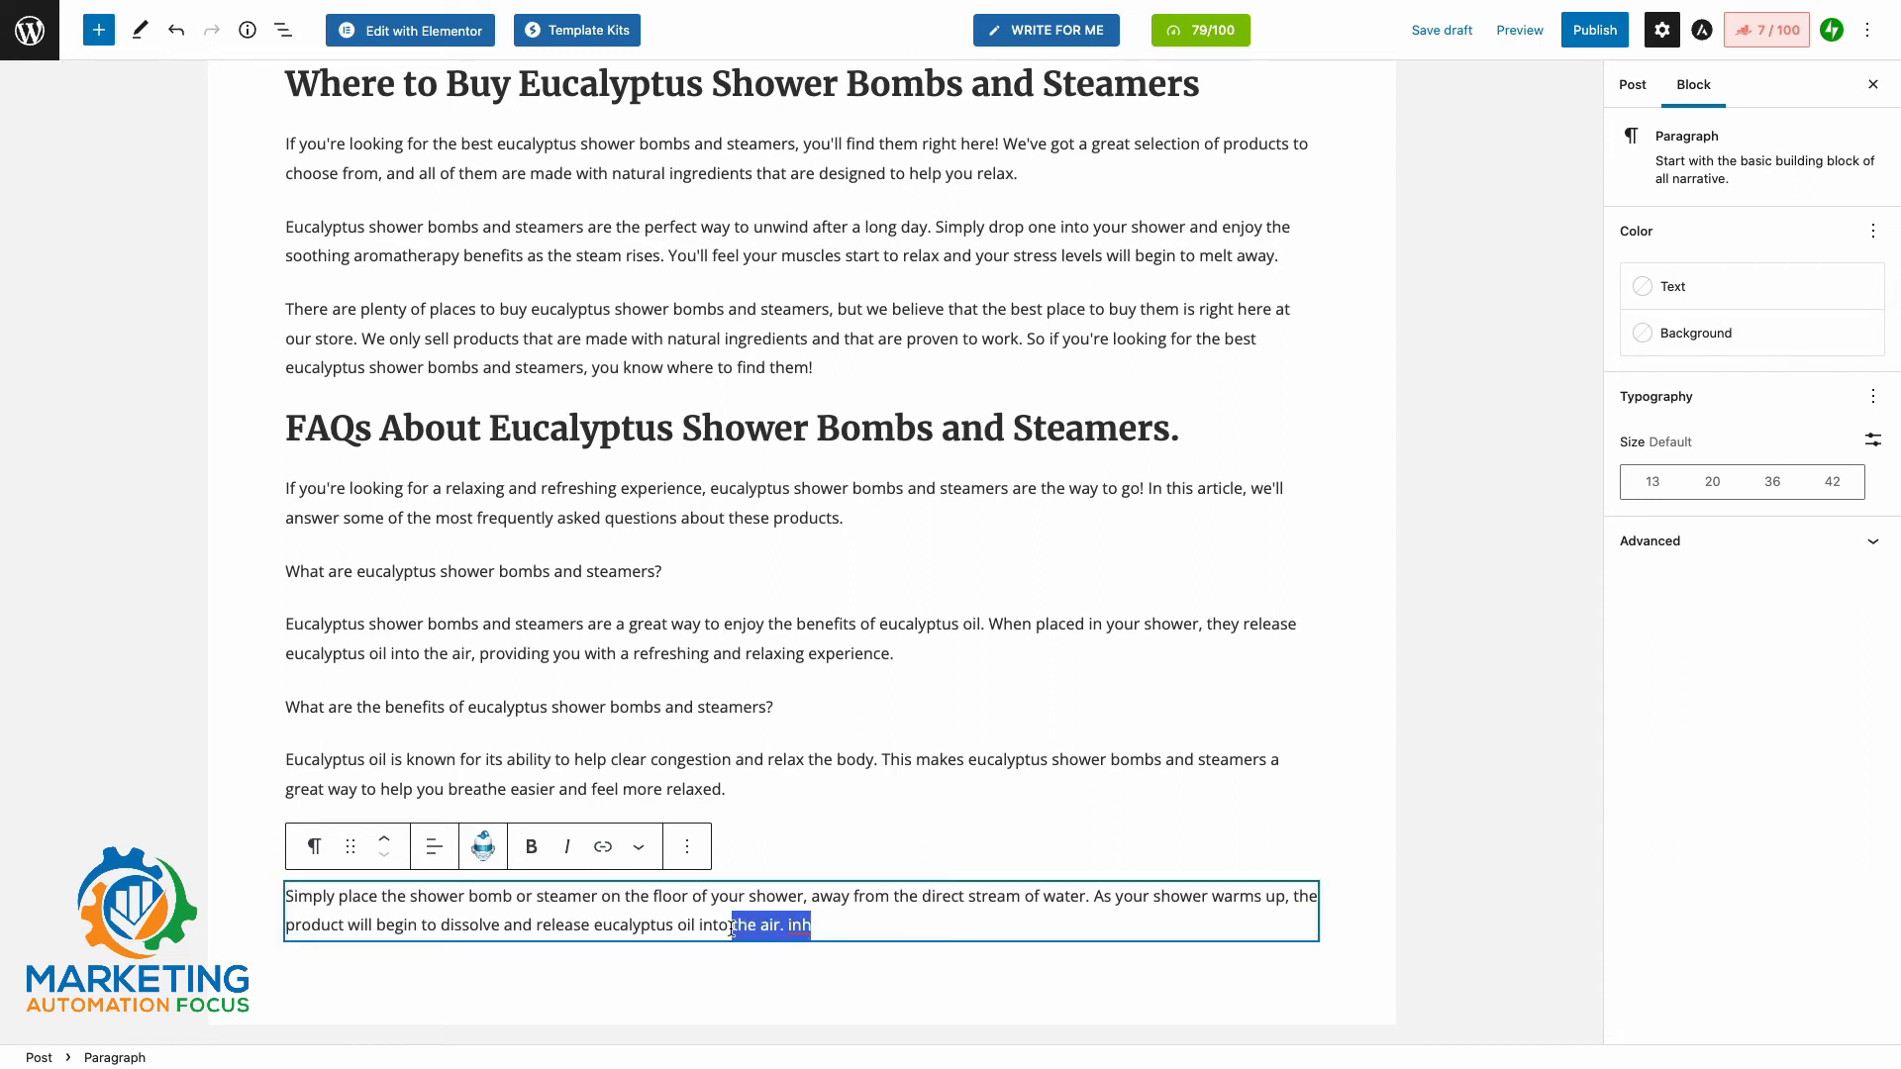
{"action": "left_click", "coordinate": [482, 848]}
{"action": "left_click", "coordinate": [372, 946]}
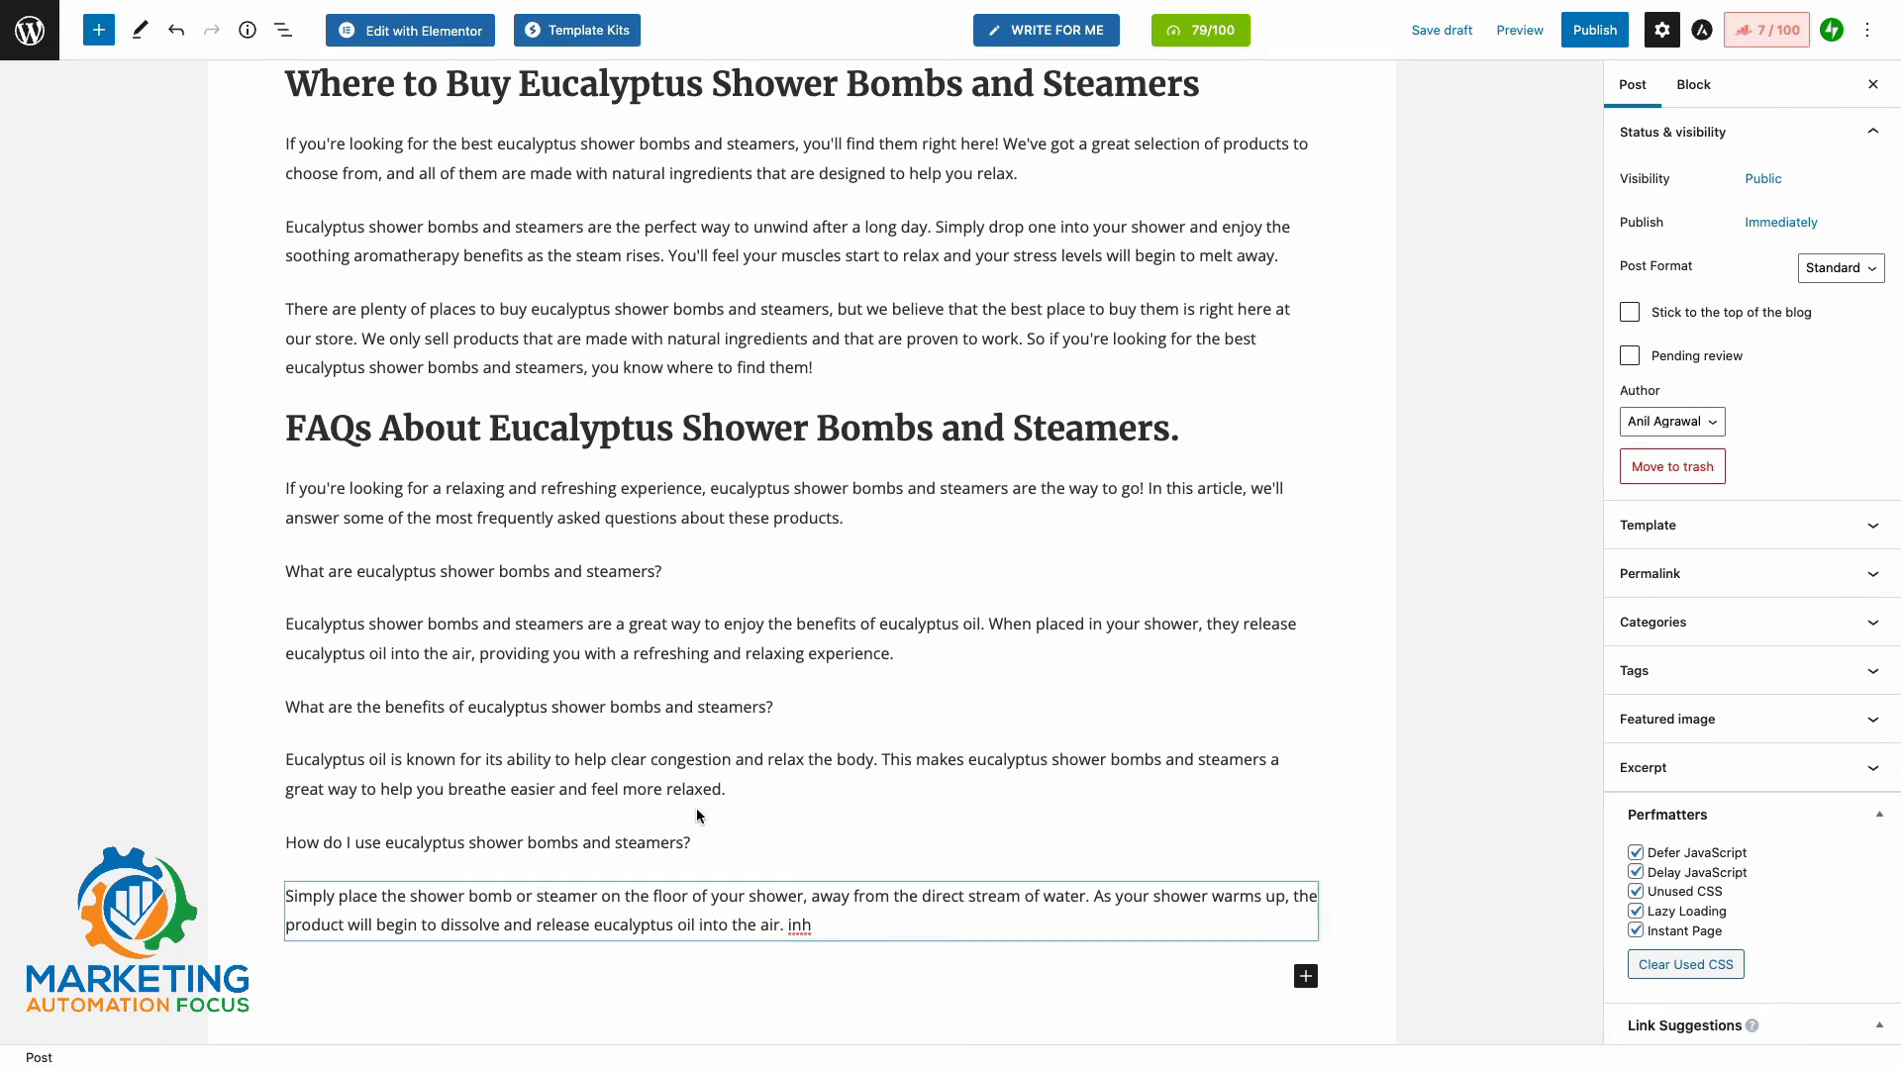
- Generate two rewrites of the last FAQ answer's fragment "inh" with Sentence Rewriter at creativity level 5/5, and close it without inserting any
{"action": "left_click", "coordinate": [819, 923]}
{"action": "mouse_move", "coordinate": [819, 923]}
{"action": "left_mouse_down"}
{"action": "mouse_move", "coordinate": [460, 926]}
{"action": "mouse_move", "coordinate": [289, 900]}
{"action": "mouse_move", "coordinate": [717, 870]}
{"action": "mouse_move", "coordinate": [785, 922]}
{"action": "left_mouse_up"}
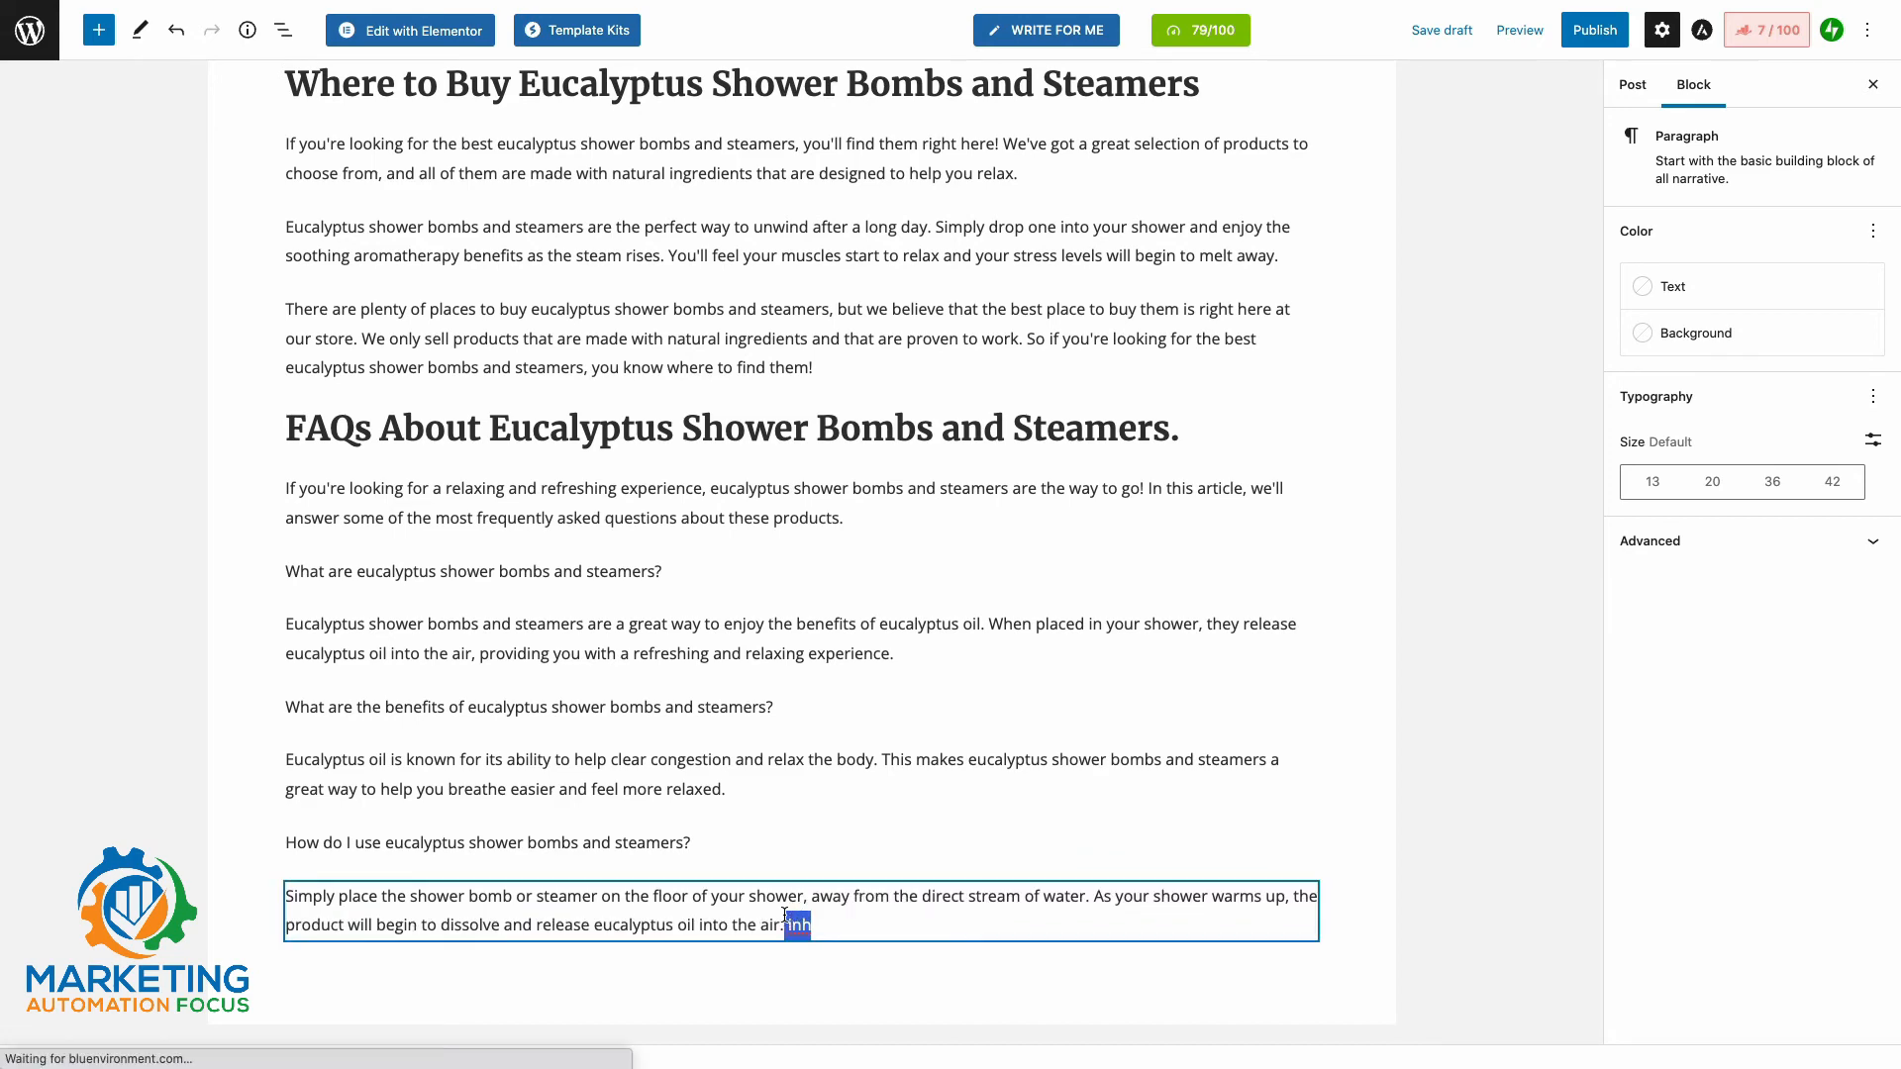
{"action": "left_click", "coordinate": [485, 846]}
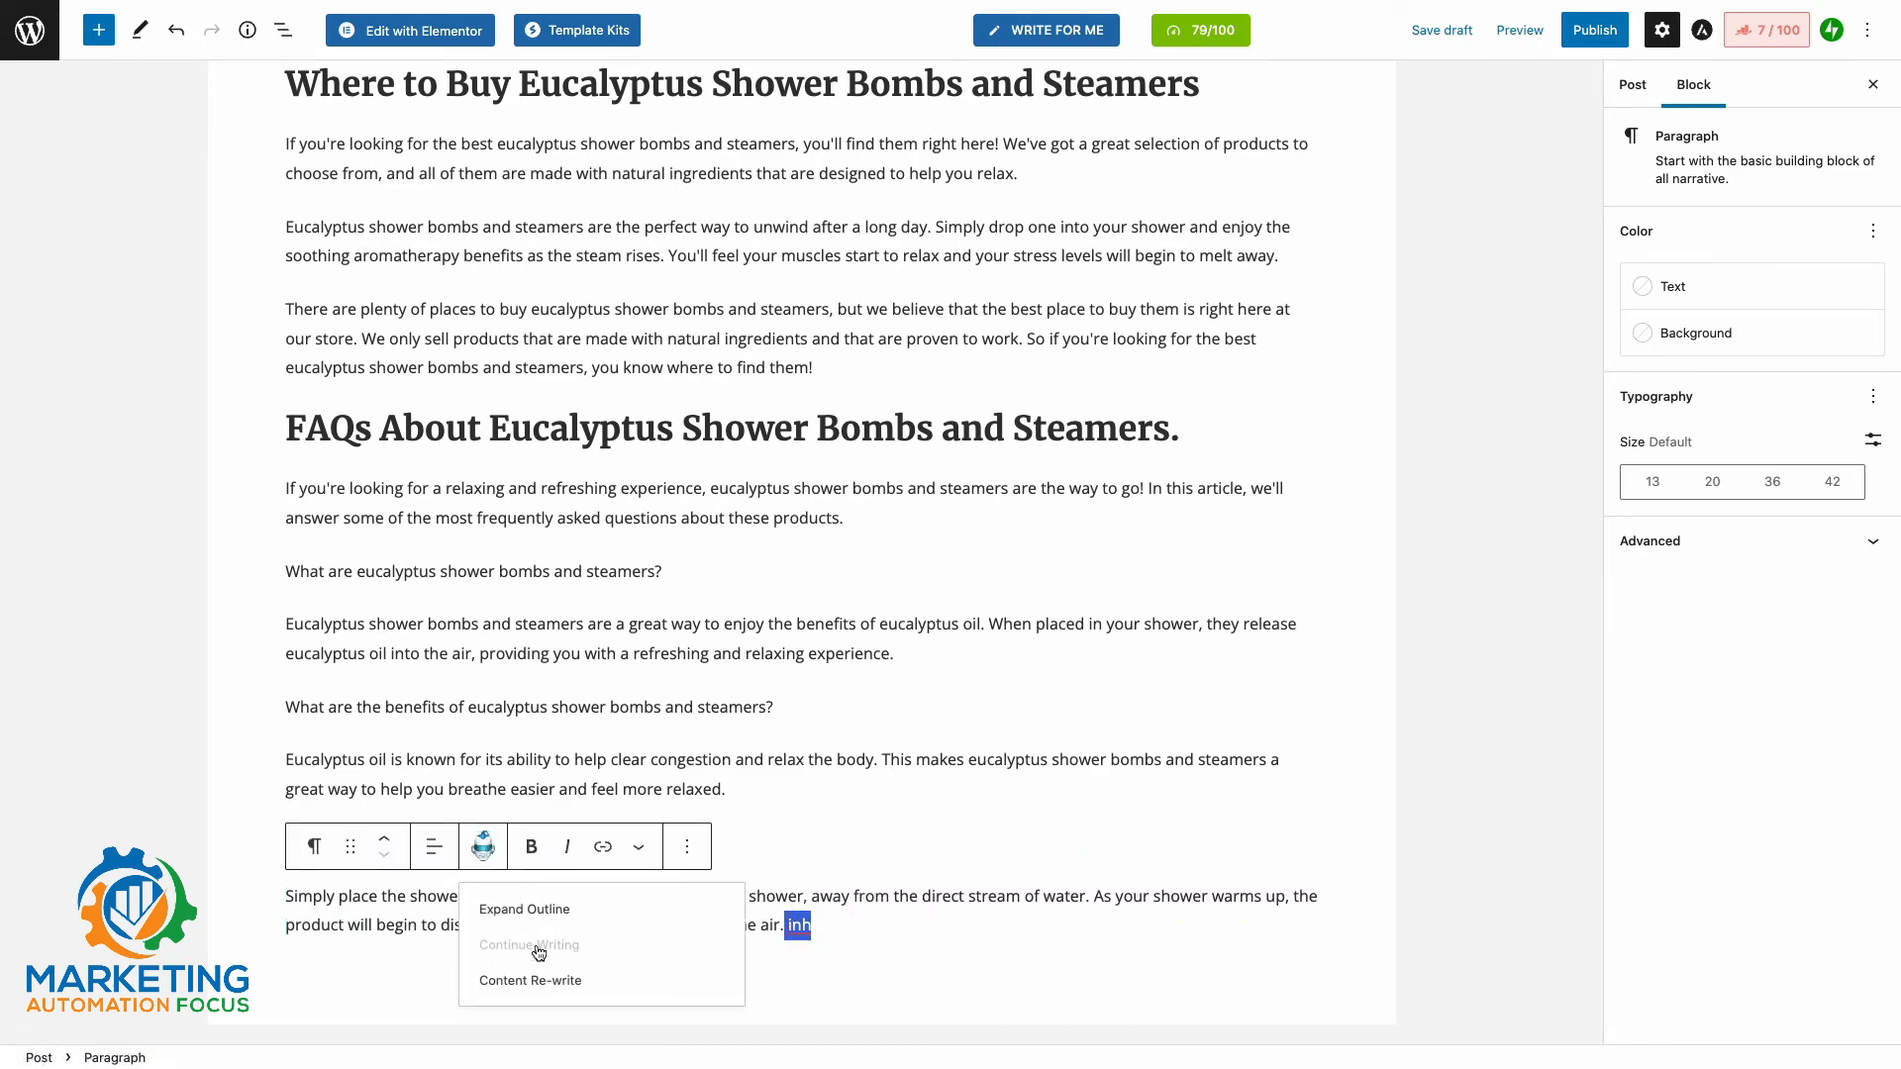
{"action": "left_click", "coordinate": [538, 980]}
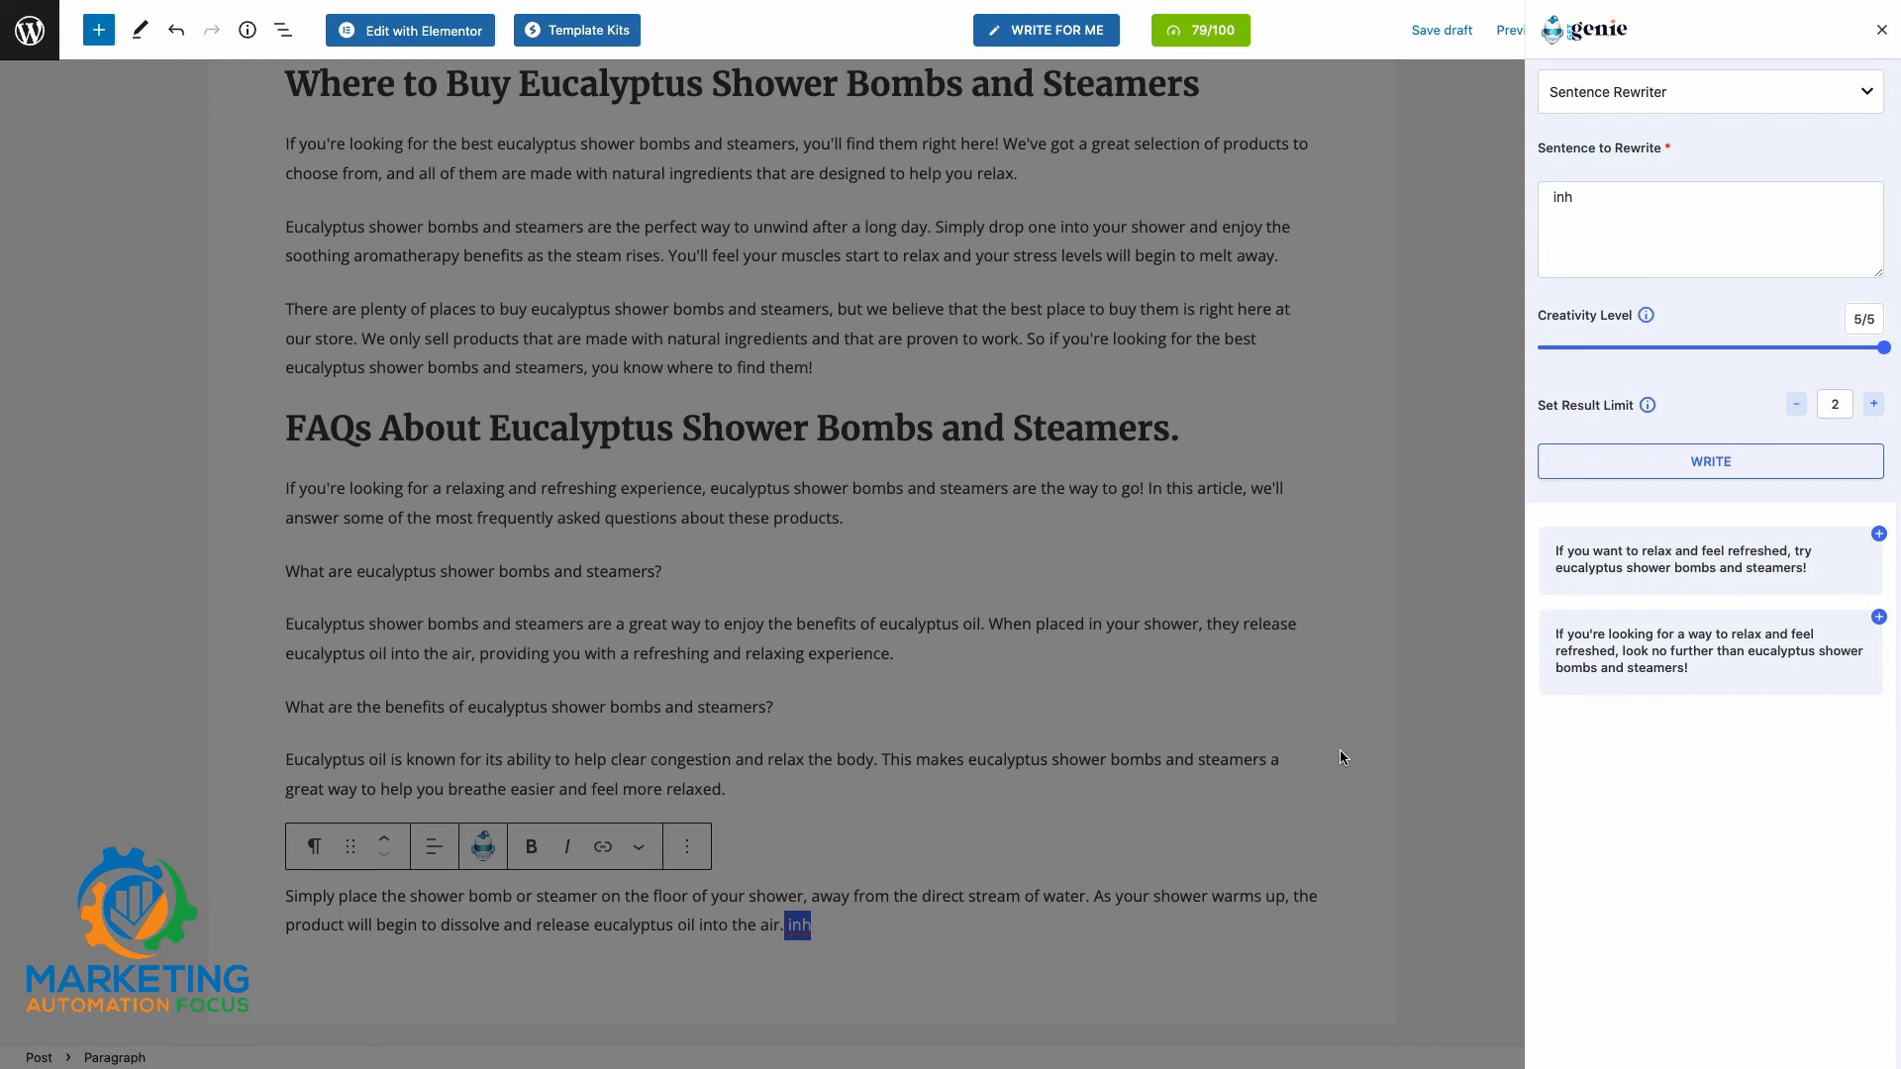
{"action": "left_click", "coordinate": [1676, 465]}
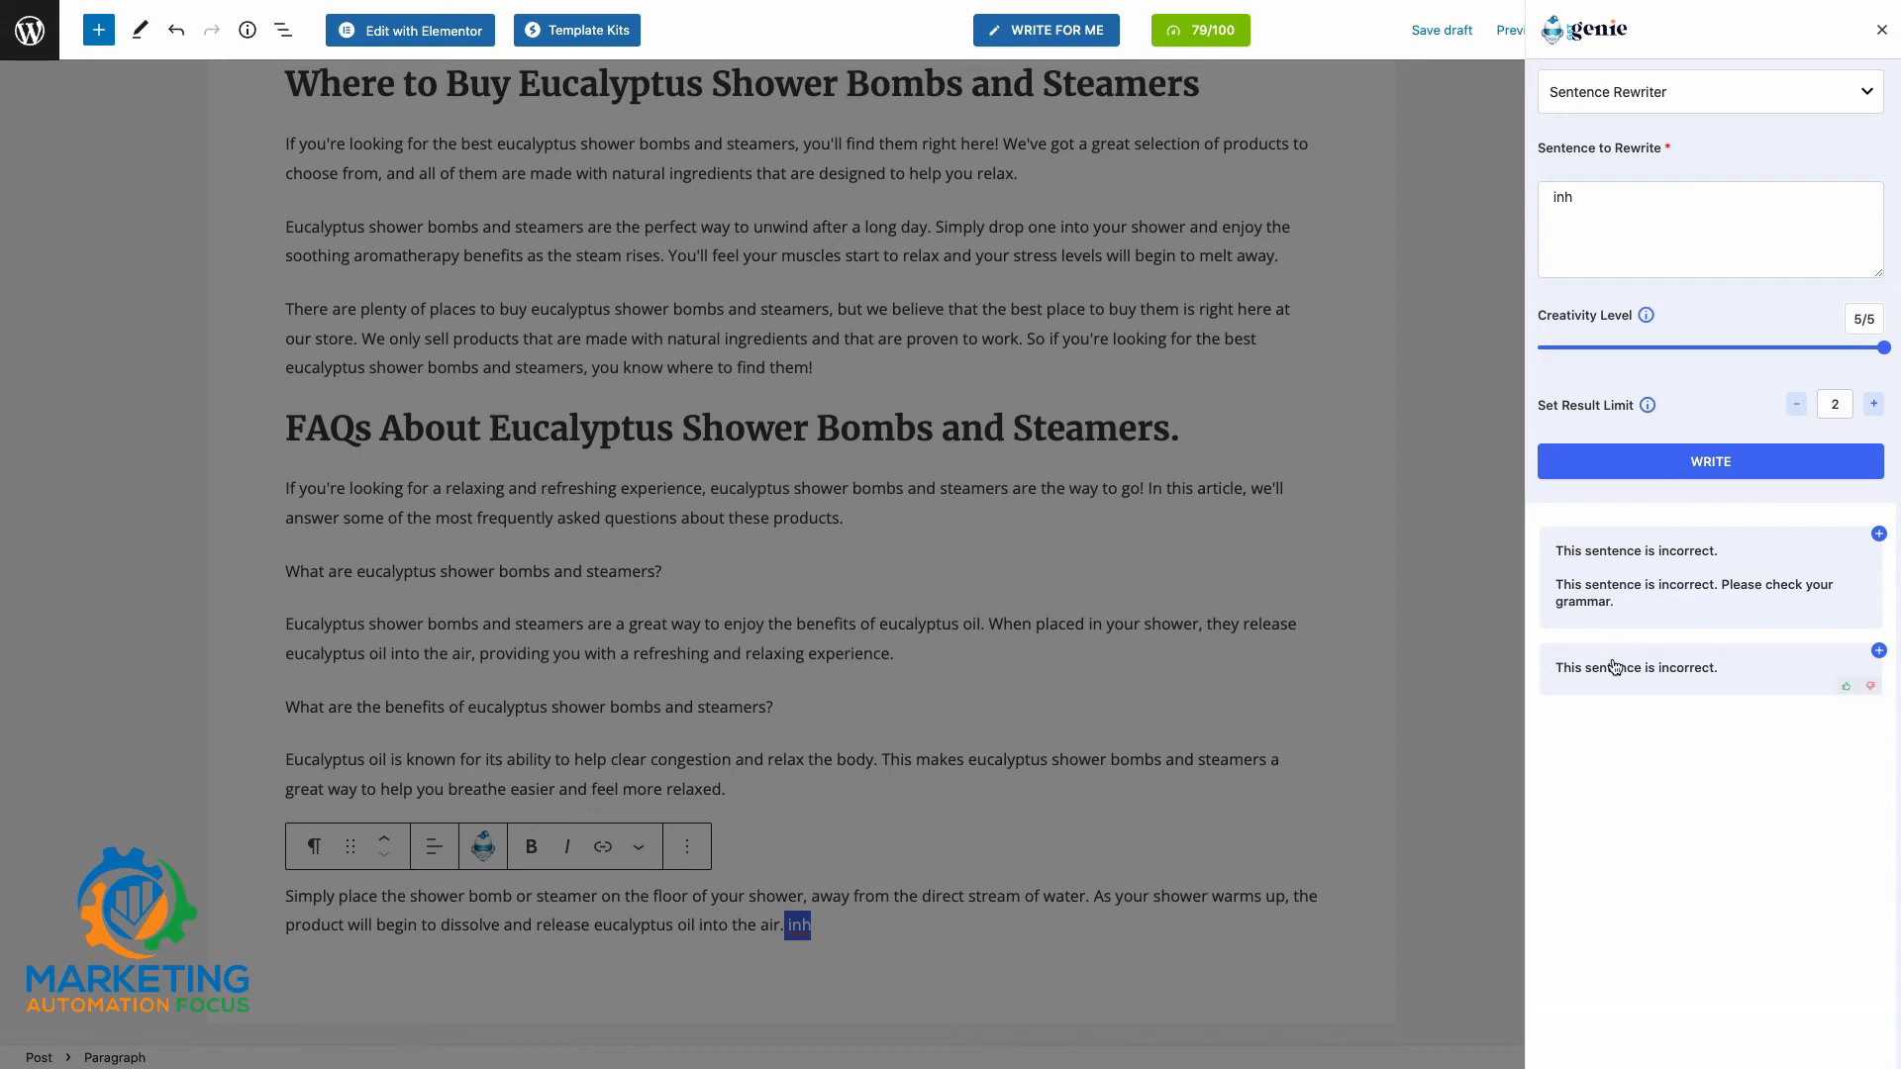
{"action": "left_click", "coordinate": [1017, 923]}
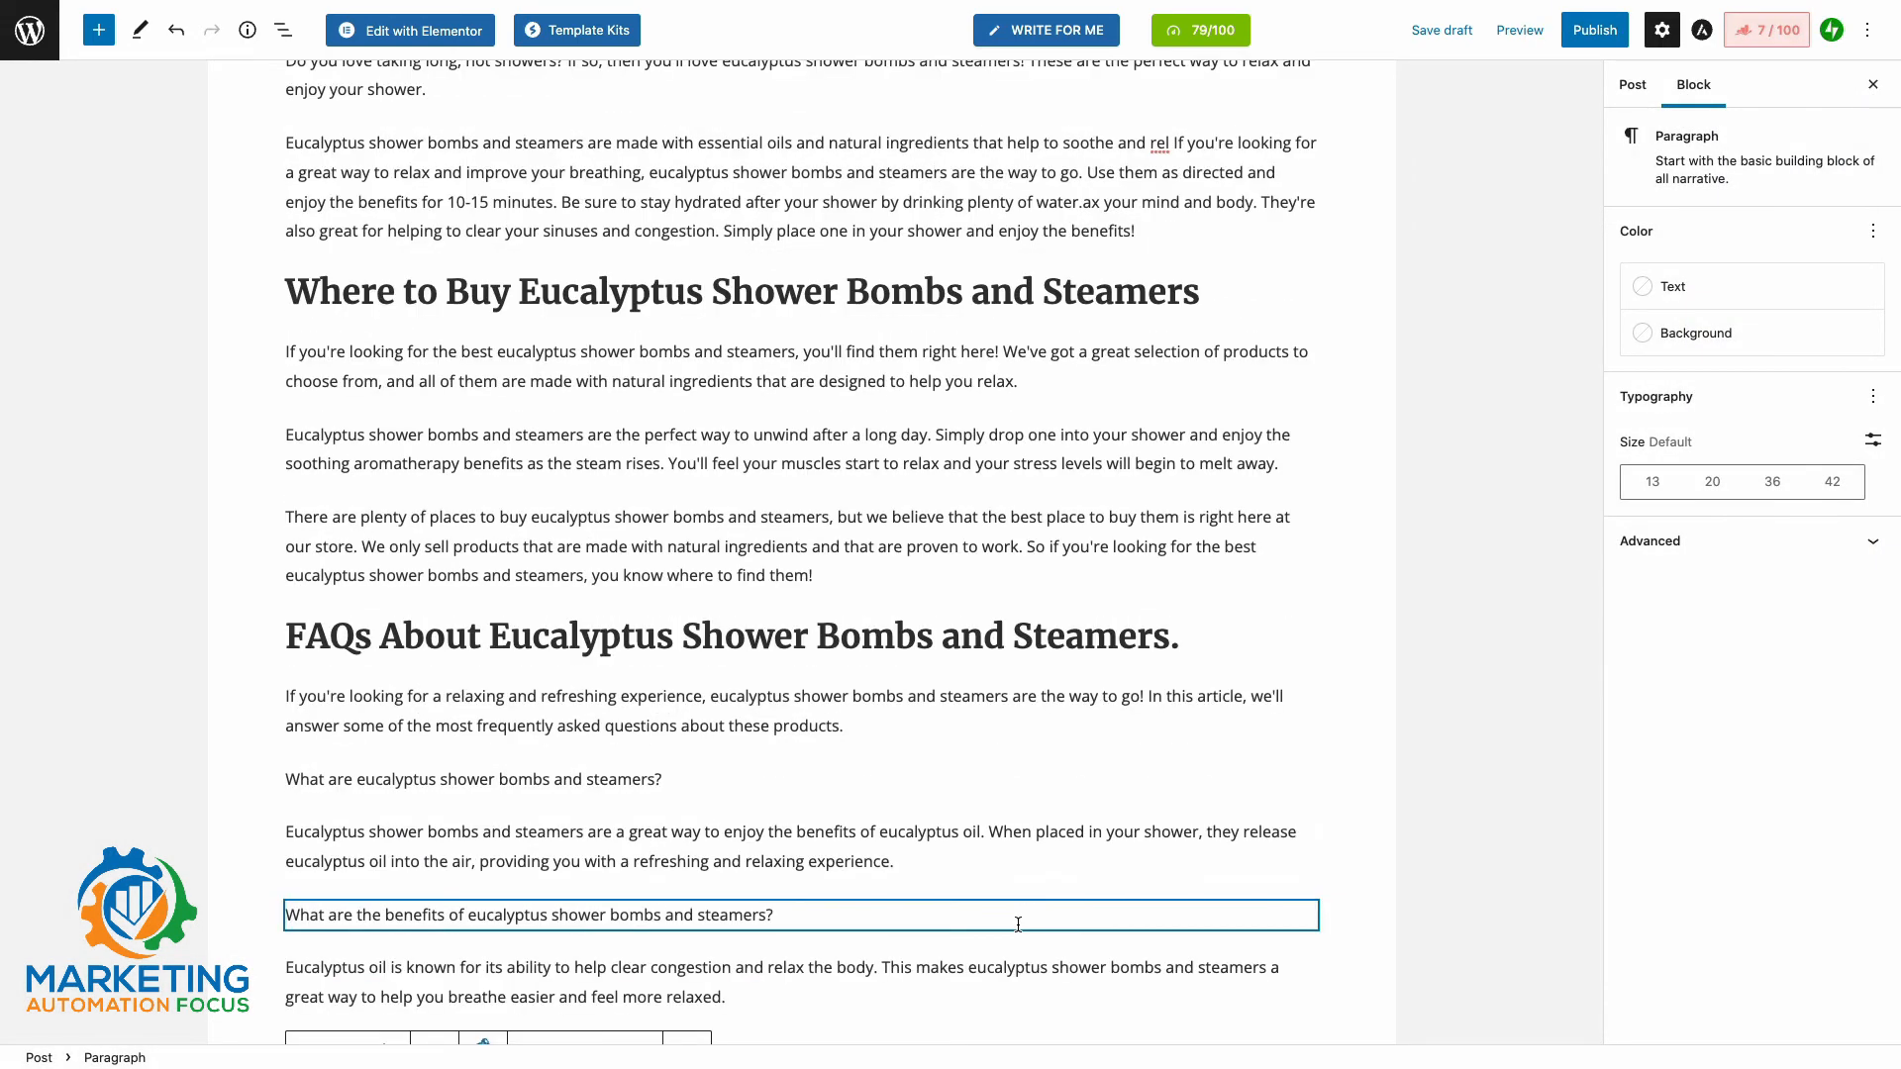
- Generate two rewrites of the last Where to Buy paragraph with Paragraph Rewriter at creativity level 3/5, and close it without inserting any
{"action": "scroll", "coordinate": [1018, 924], "scroll_direction": "up", "scroll_amount": 2}
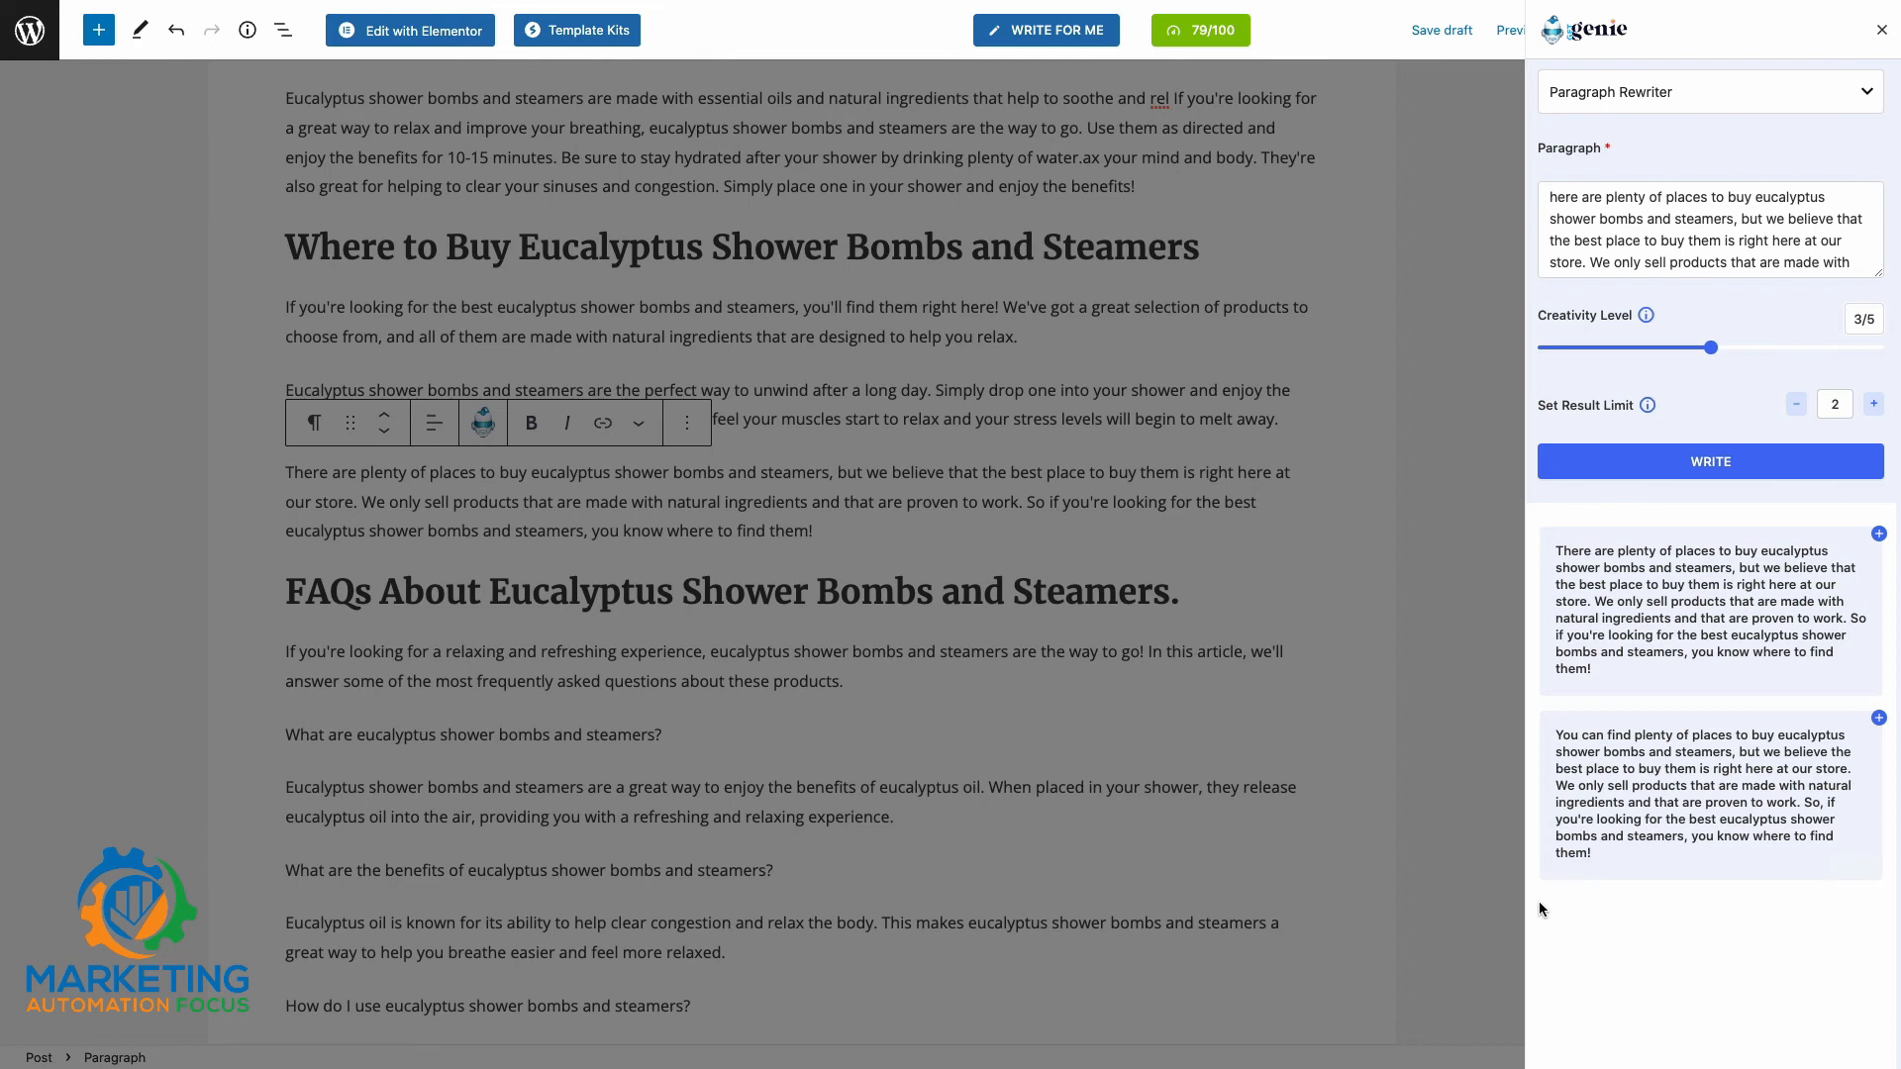
{"action": "left_click", "coordinate": [1469, 889]}
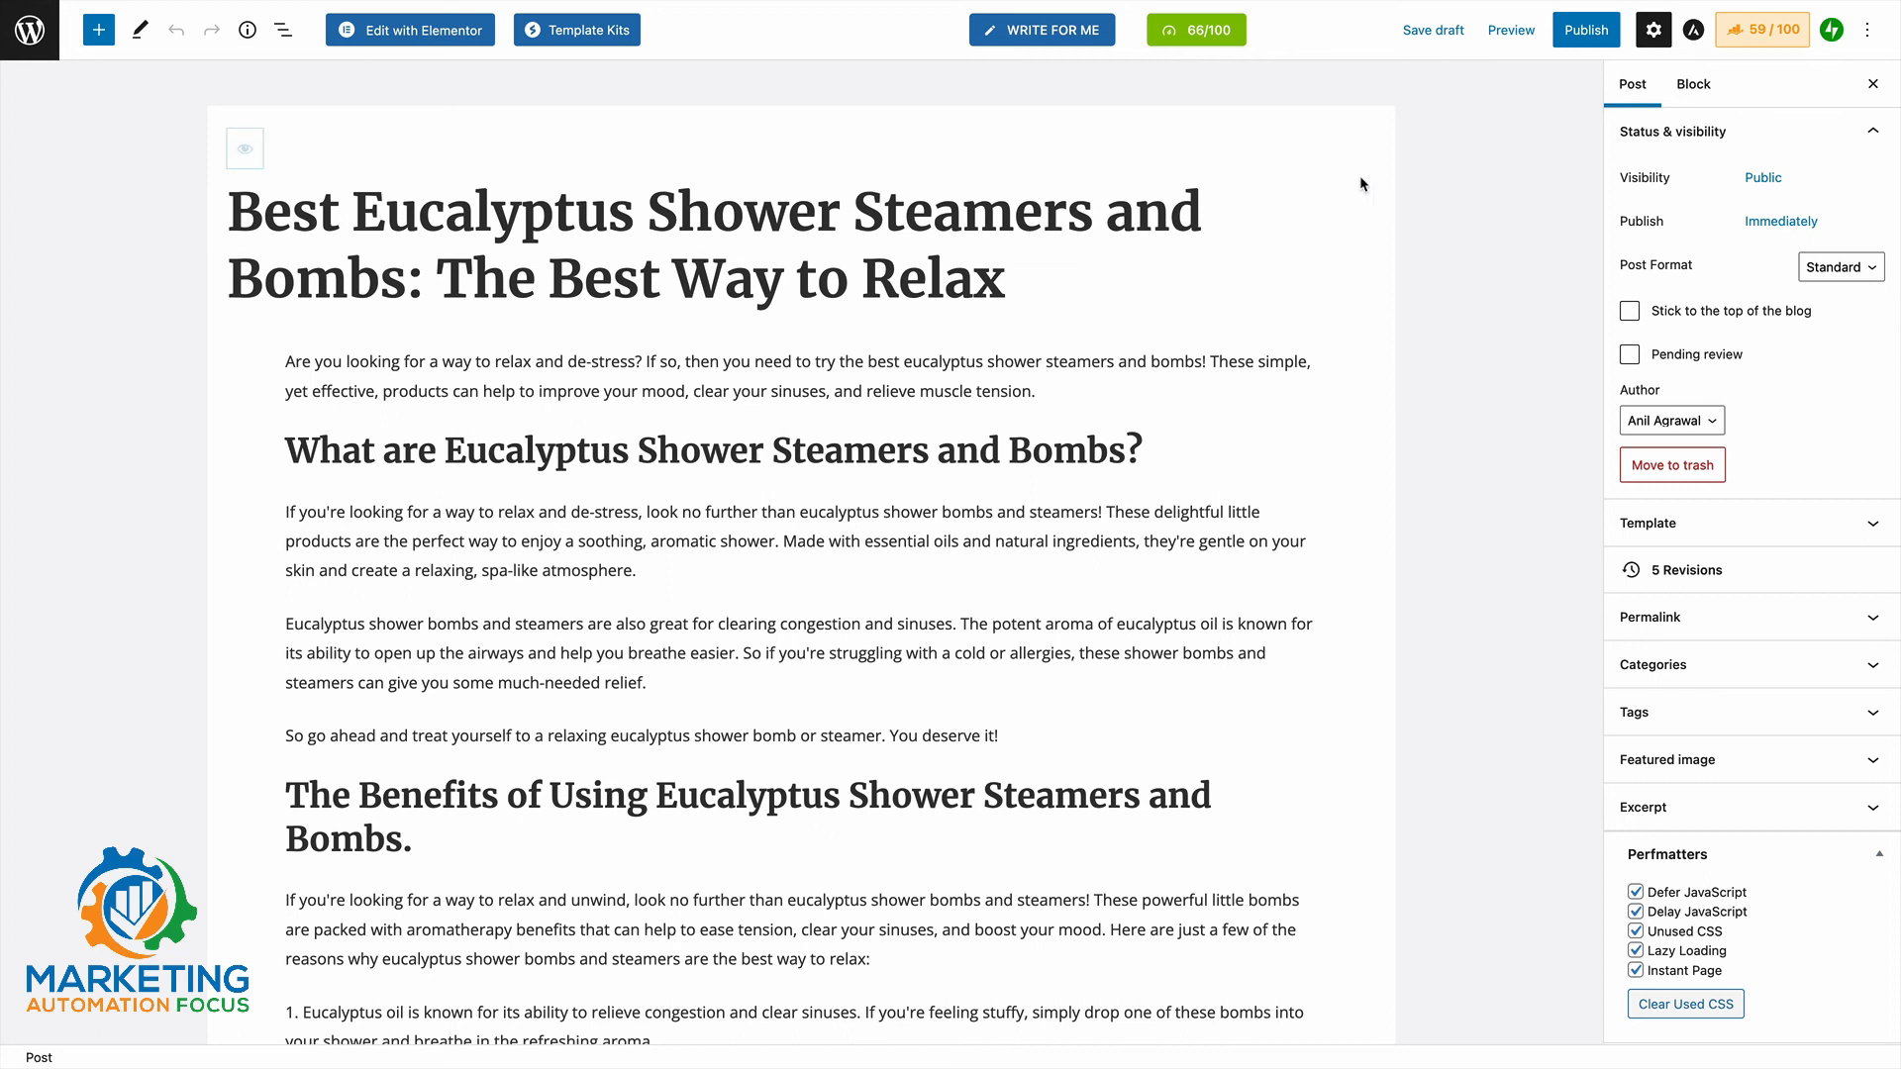
- Open the post's content score to check its word, heading, paragraph and image figures against the recommendations
{"action": "left_click", "coordinate": [1195, 44]}
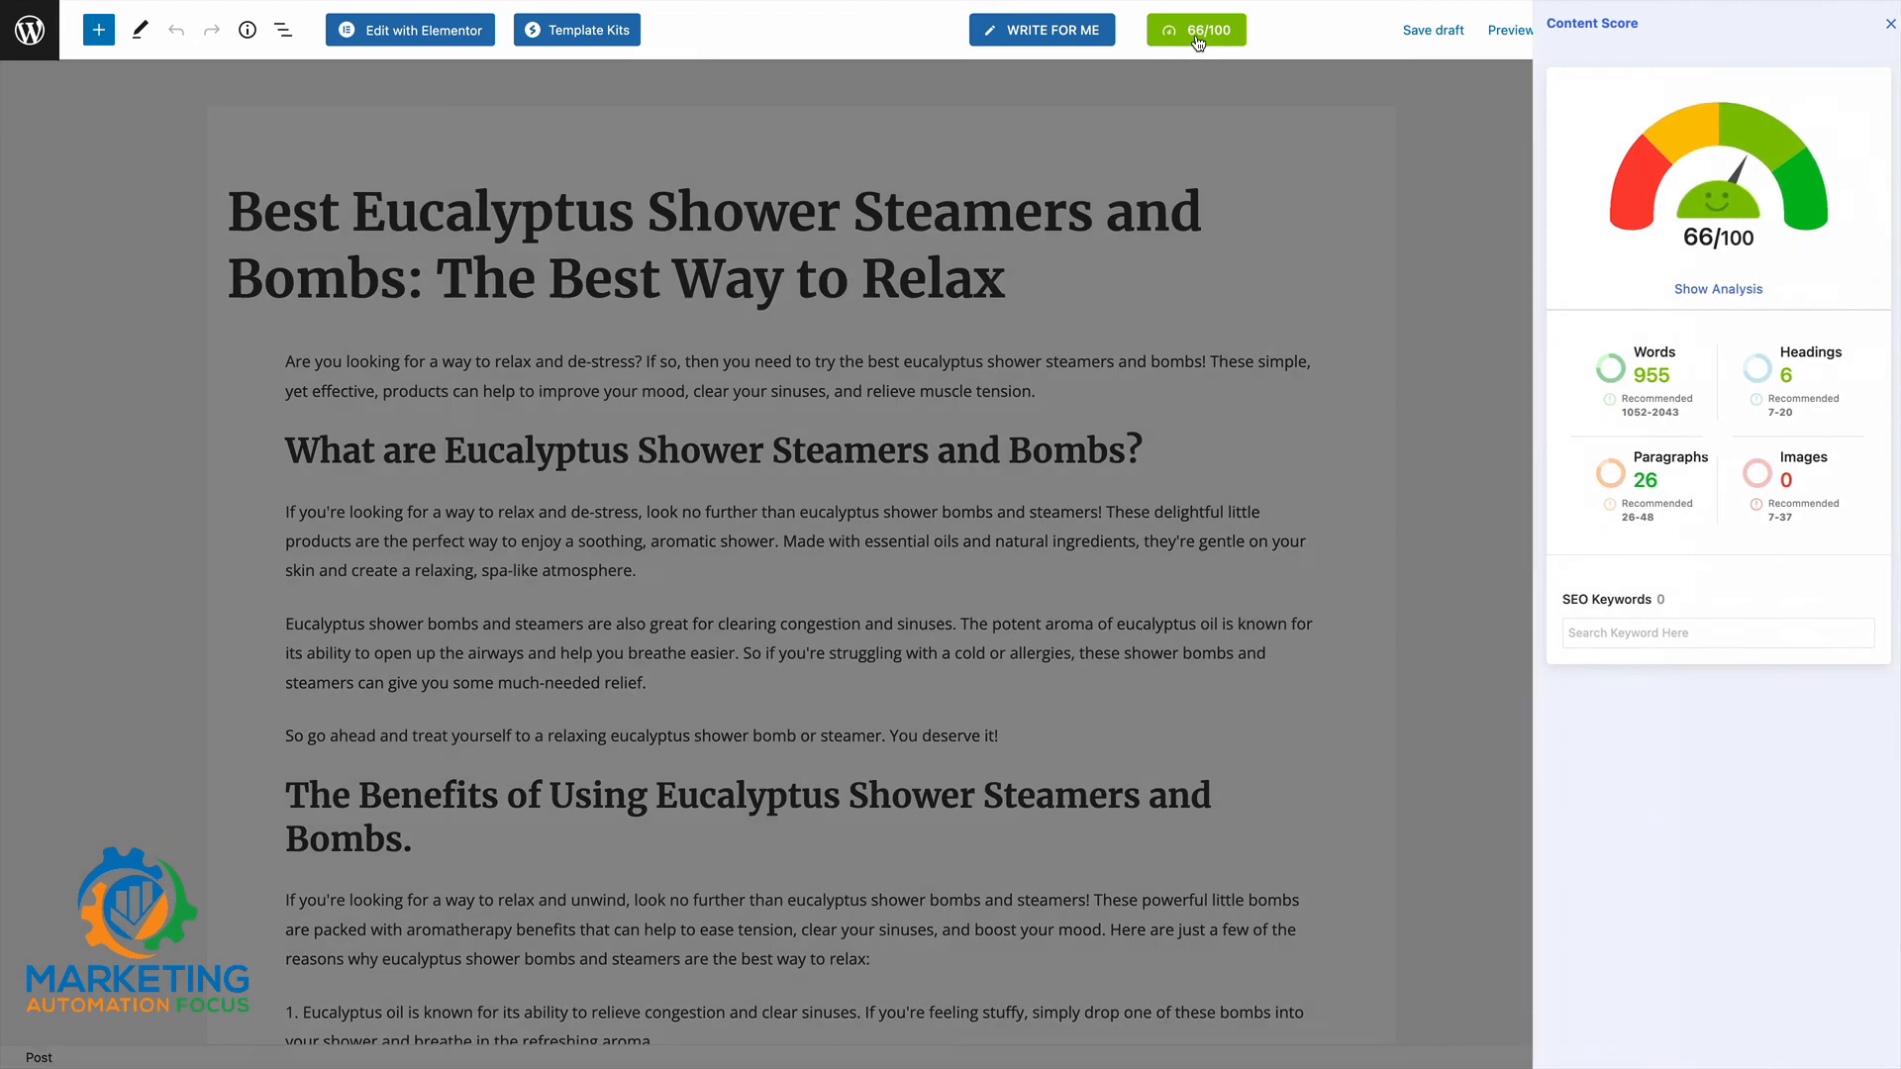